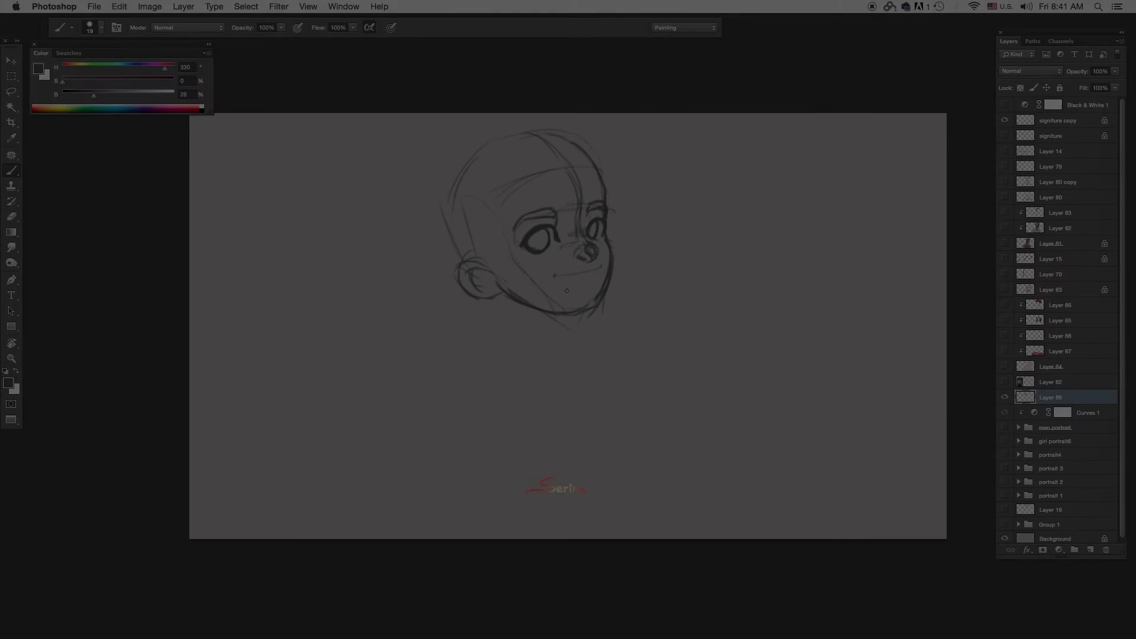
# Step: On the flipped canvas, touch up the mouth, arch the eyebrow higher and erase stray nose strokes
pyautogui.press('super+shift+h')
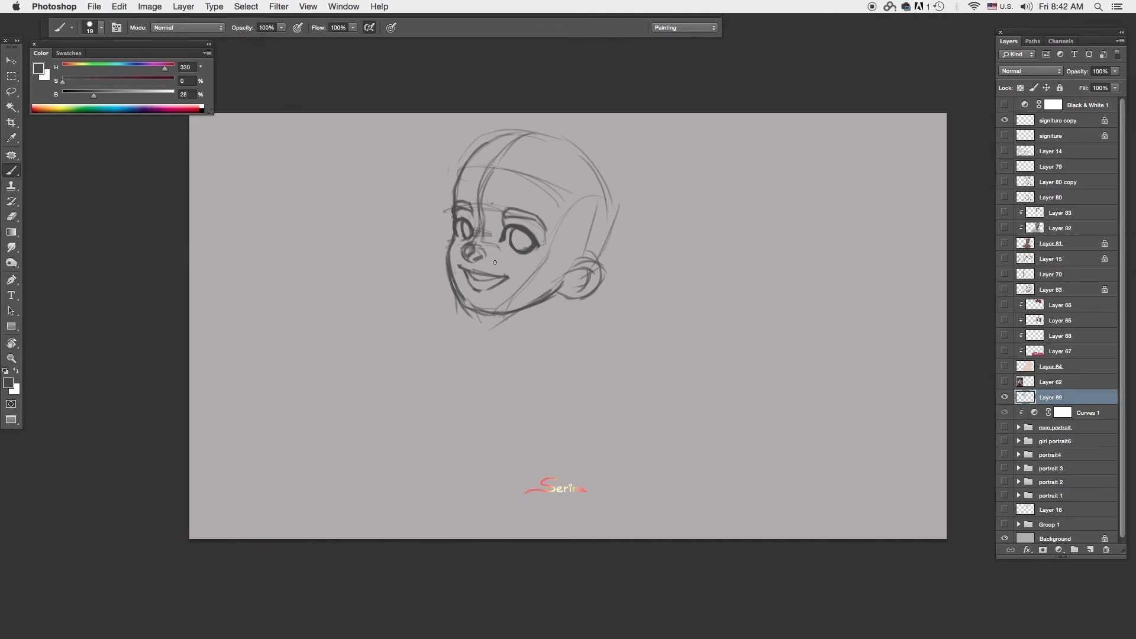
pyautogui.moveTo(482, 271); pyautogui.dragTo(494, 273)
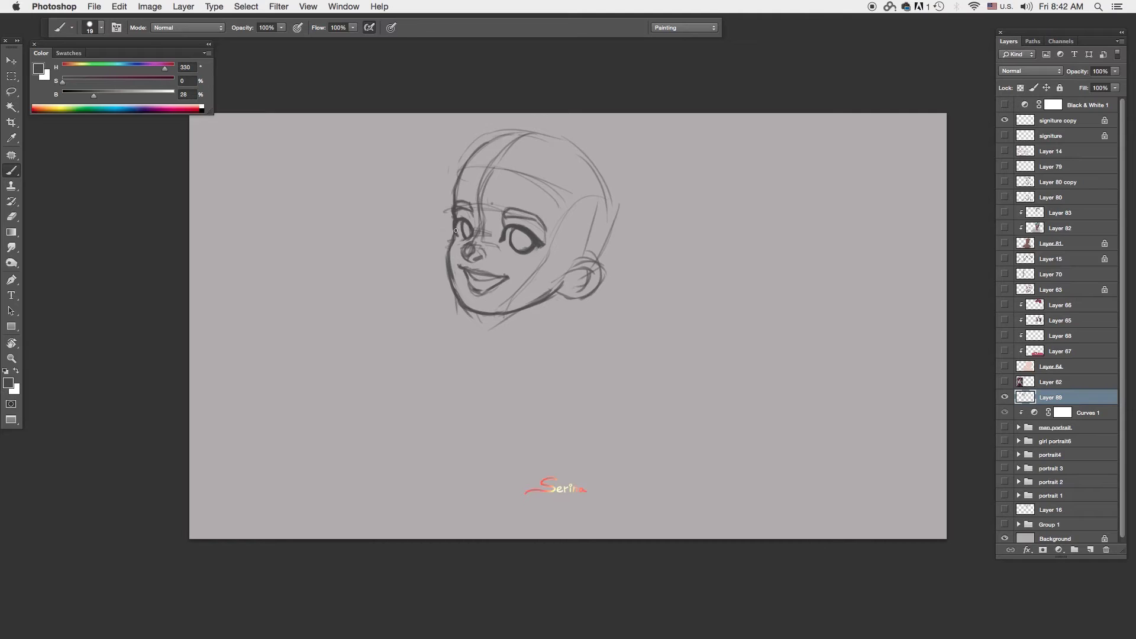
pyautogui.moveTo(505, 204); pyautogui.dragTo(543, 212)
pyautogui.press('e')
pyautogui.moveTo(468, 248); pyautogui.dragTo(480, 258)
pyautogui.press('b')
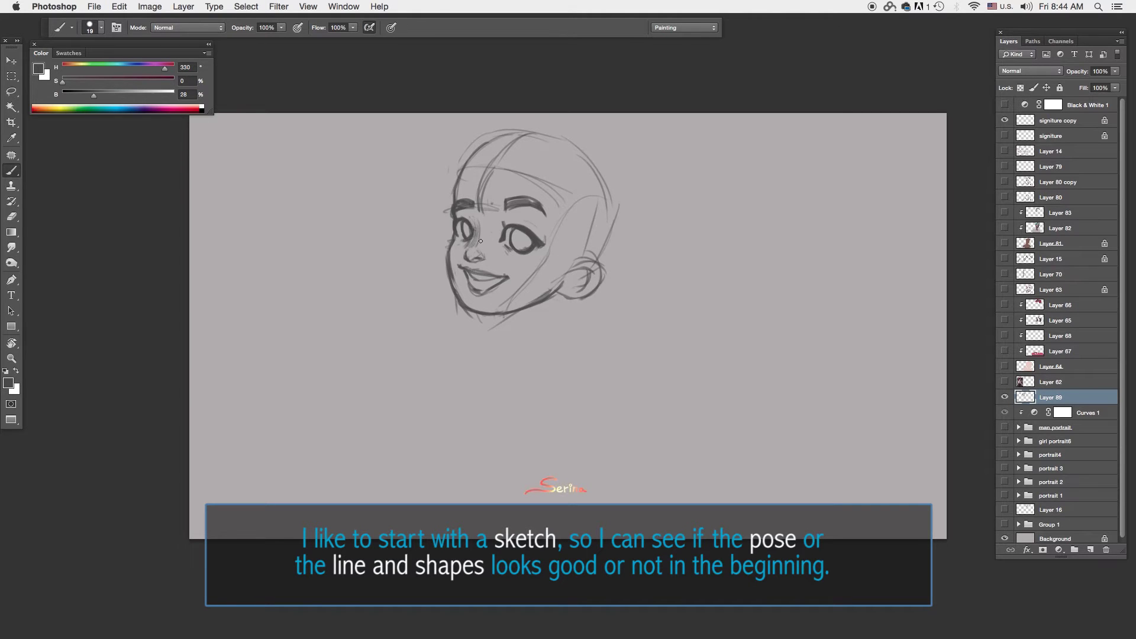
# Step: Flip back, redraw the ear and jaw line, then sketch the neck and darken the collar
pyautogui.press('h')
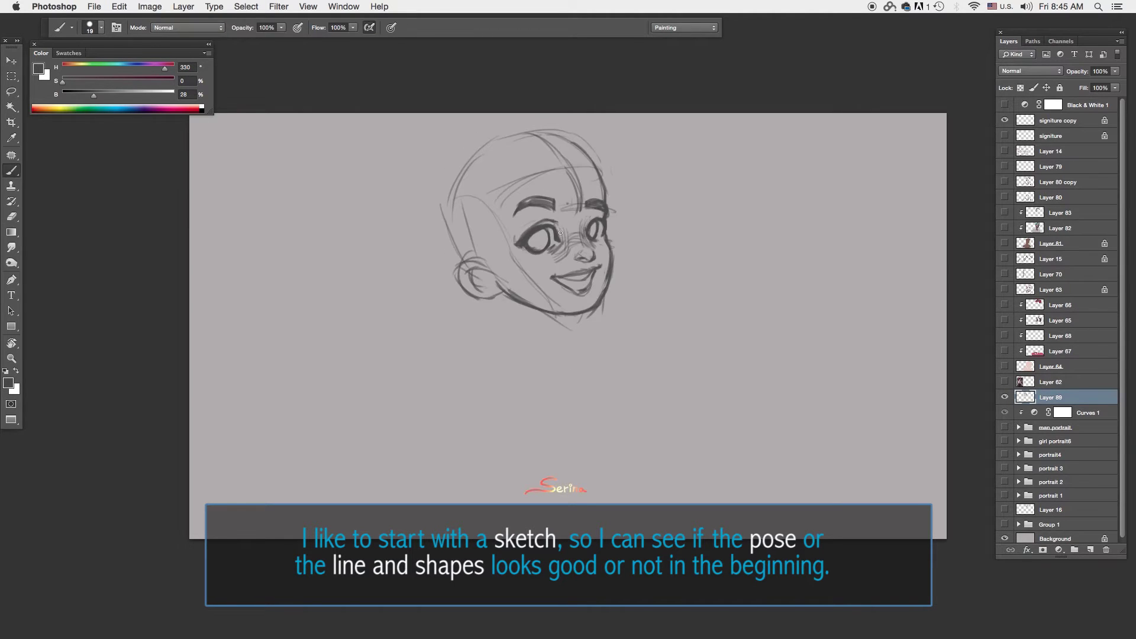
pyautogui.moveTo(460, 255); pyautogui.dragTo(515, 294)
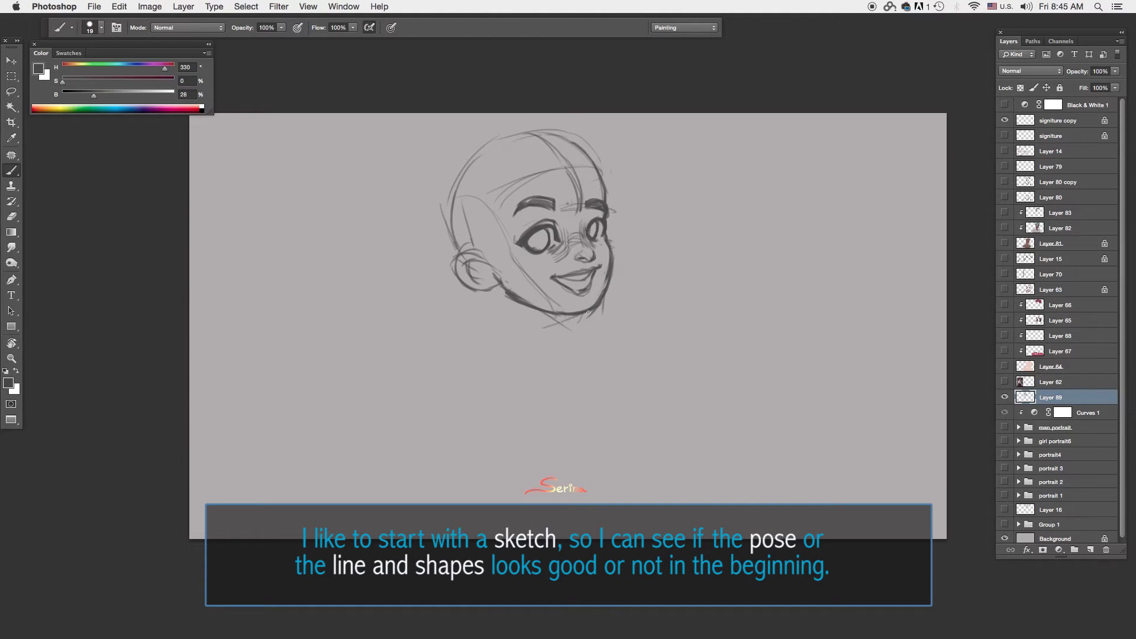
pyautogui.moveTo(551, 333); pyautogui.dragTo(513, 383)
pyautogui.moveTo(504, 289); pyautogui.dragTo(446, 387)
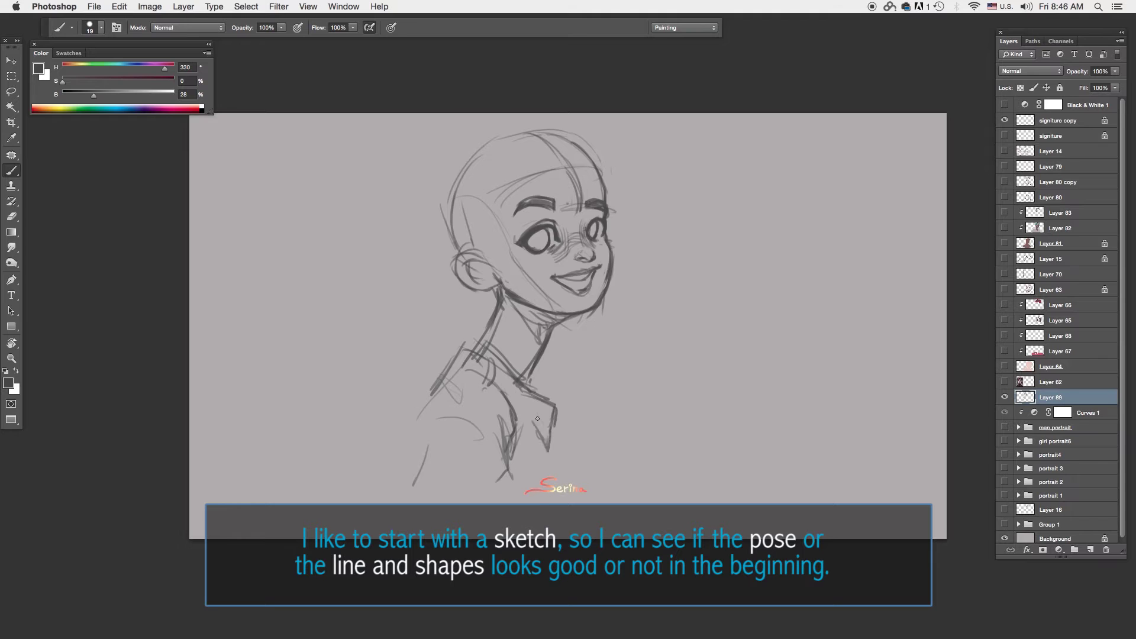
pyautogui.moveTo(513, 398); pyautogui.dragTo(540, 460)
pyautogui.moveTo(507, 359)
pyautogui.mouseDown()
pyautogui.moveTo(440, 395)
pyautogui.moveTo(381, 528)
pyautogui.mouseUp()
# Step: Sketch the torso, shoulder and lower-body lines with strokes around the jaw and neck
pyautogui.moveTo(570, 407); pyautogui.dragTo(544, 456)
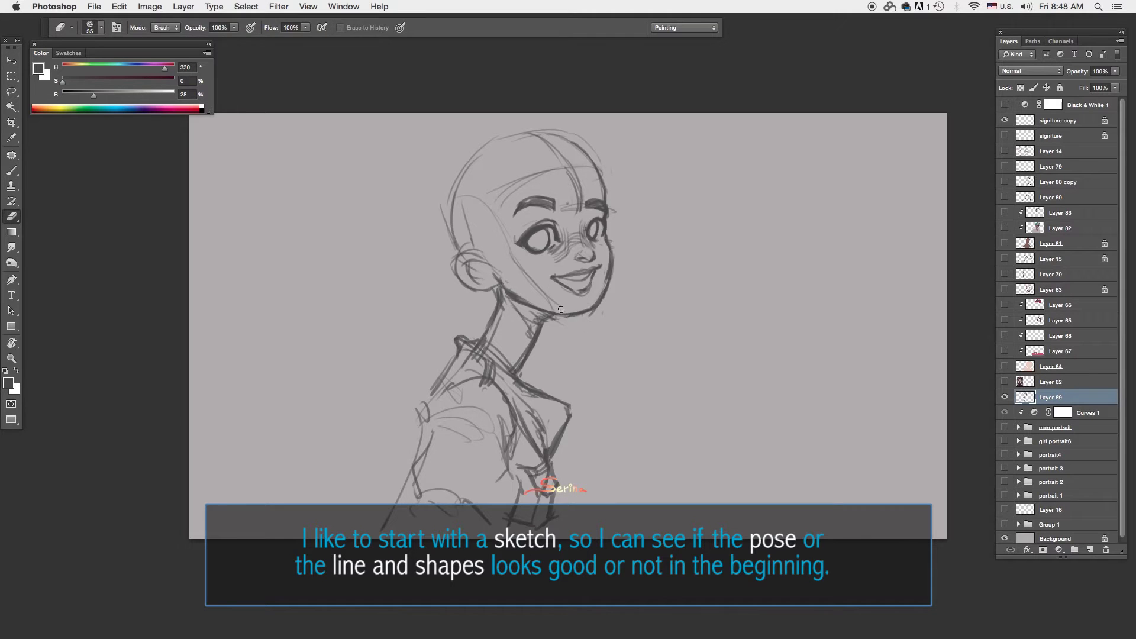
pyautogui.moveTo(499, 286); pyautogui.dragTo(456, 245)
pyautogui.moveTo(479, 354); pyautogui.dragTo(425, 503)
pyautogui.moveTo(512, 456); pyautogui.dragTo(441, 534)
# Step: Block in broad dark hair strokes across the top and sides of the head
pyautogui.moveTo(559, 155)
pyautogui.mouseDown()
pyautogui.moveTo(488, 258)
pyautogui.moveTo(423, 236)
pyautogui.moveTo(473, 142)
pyautogui.moveTo(603, 163)
pyautogui.mouseUp()
pyautogui.moveTo(464, 183); pyautogui.dragTo(446, 260)
pyautogui.moveTo(438, 165)
pyautogui.mouseDown()
pyautogui.moveTo(547, 136)
pyautogui.moveTo(402, 195)
pyautogui.mouseUp()
pyautogui.moveTo(550, 133)
pyautogui.mouseDown()
pyautogui.moveTo(583, 162)
pyautogui.moveTo(414, 195)
pyautogui.mouseUp()
pyautogui.rightClick(577, 159)
# Step: Paint long dark hair strands falling down both sides of the face
pyautogui.moveTo(585, 127)
pyautogui.mouseDown()
pyautogui.moveTo(450, 142)
pyautogui.moveTo(435, 307)
pyautogui.moveTo(402, 414)
pyautogui.mouseUp()
pyautogui.moveTo(591, 136); pyautogui.dragTo(639, 254)
pyautogui.moveTo(497, 261); pyautogui.dragTo(402, 426)
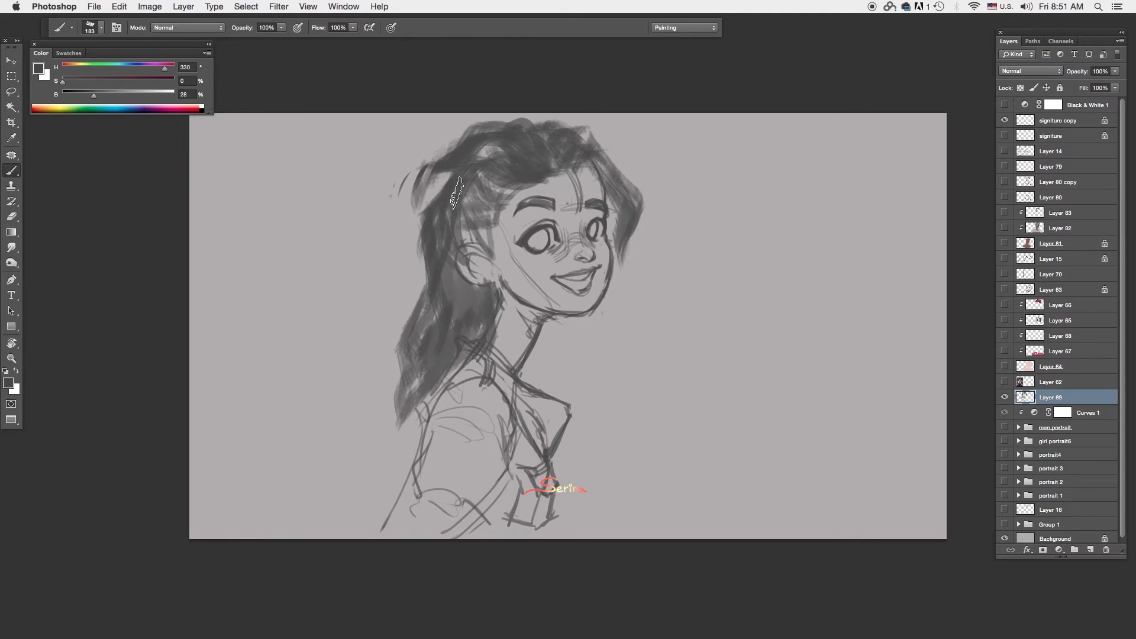
pyautogui.moveTo(414, 177); pyautogui.dragTo(396, 379)
pyautogui.rightClick(609, 133)
# Step: Shape the hair edge near the neck and add more dark hair on the right side
pyautogui.press('e')
pyautogui.moveTo(522, 167); pyautogui.dragTo(548, 181)
pyautogui.press('b')
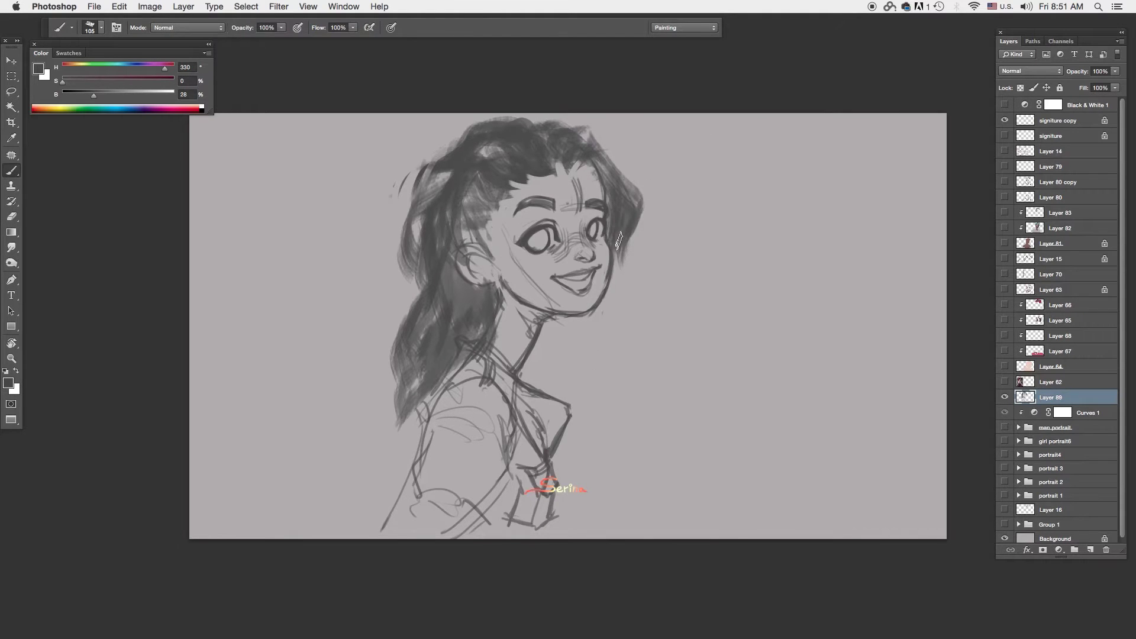
pyautogui.moveTo(621, 207); pyautogui.dragTo(532, 381)
pyautogui.rightClick(703, 237)
pyautogui.moveTo(619, 266)
pyautogui.mouseDown()
pyautogui.moveTo(583, 340)
pyautogui.moveTo(572, 328)
pyautogui.moveTo(615, 385)
pyautogui.mouseUp()
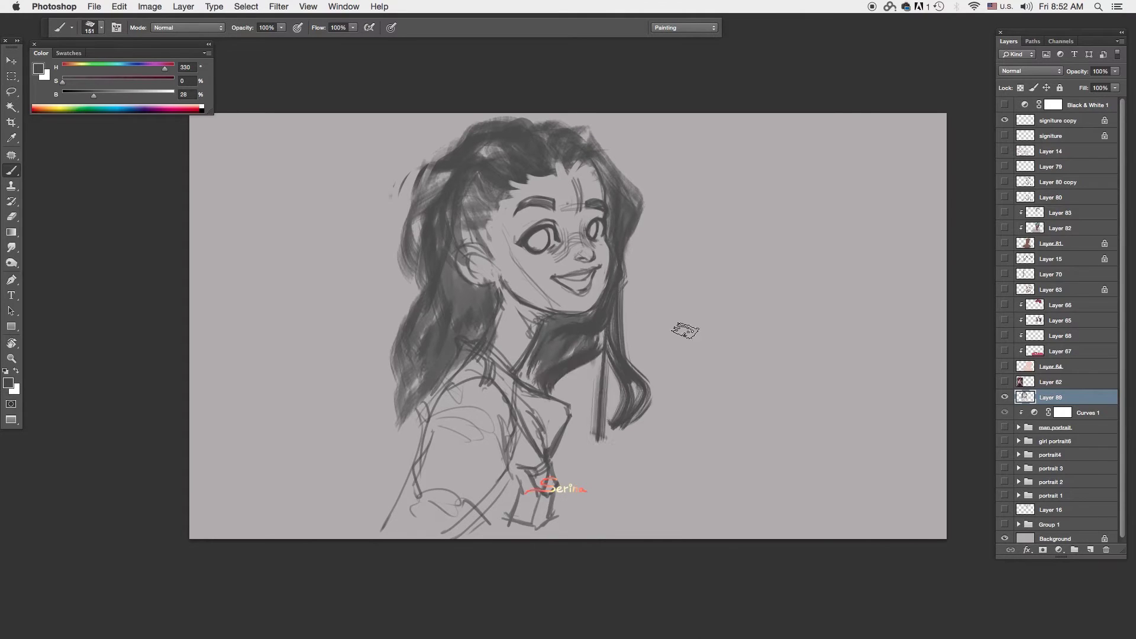
# Step: Erase excess hair around the neck and on top of the head
pyautogui.press('e')
pyautogui.moveTo(426, 160); pyautogui.dragTo(414, 296)
pyautogui.hotkey('ctrl', 'shift', 'h')
pyautogui.moveTo(533, 118)
pyautogui.mouseDown()
pyautogui.moveTo(502, 172)
pyautogui.moveTo(526, 189)
pyautogui.mouseUp()
# Step: Lasso the right eye and warp it into a corrected shape, then flip the canvas back
pyautogui.press('l')
pyautogui.moveTo(473, 219)
pyautogui.mouseDown()
pyautogui.moveTo(476, 255)
pyautogui.moveTo(504, 218)
pyautogui.mouseUp()
pyautogui.hotkey('ctrl', 't')
pyautogui.press('Return')
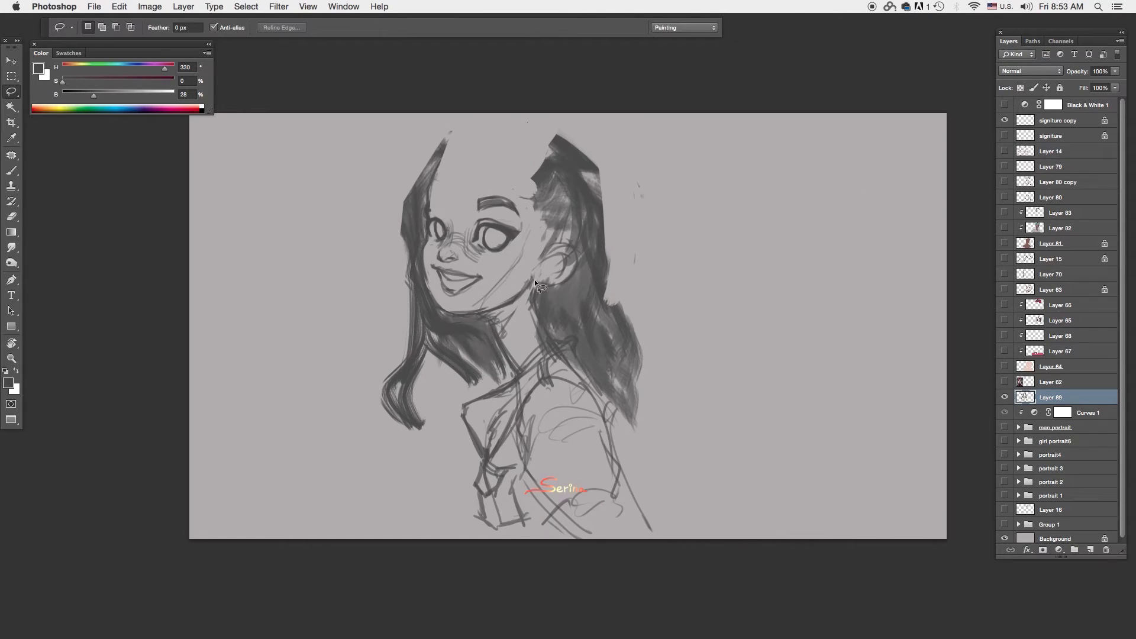
pyautogui.hotkey('ctrl', 'shift', 'h')
# Step: With a smaller brush, replace the high eyebrow with a lower one
pyautogui.press('b')
pyautogui.rightClick(662, 187)
pyautogui.moveTo(535, 166); pyautogui.dragTo(580, 169)
pyautogui.press('e')
pyautogui.press('b')
pyautogui.moveTo(515, 204); pyautogui.dragTo(556, 198)
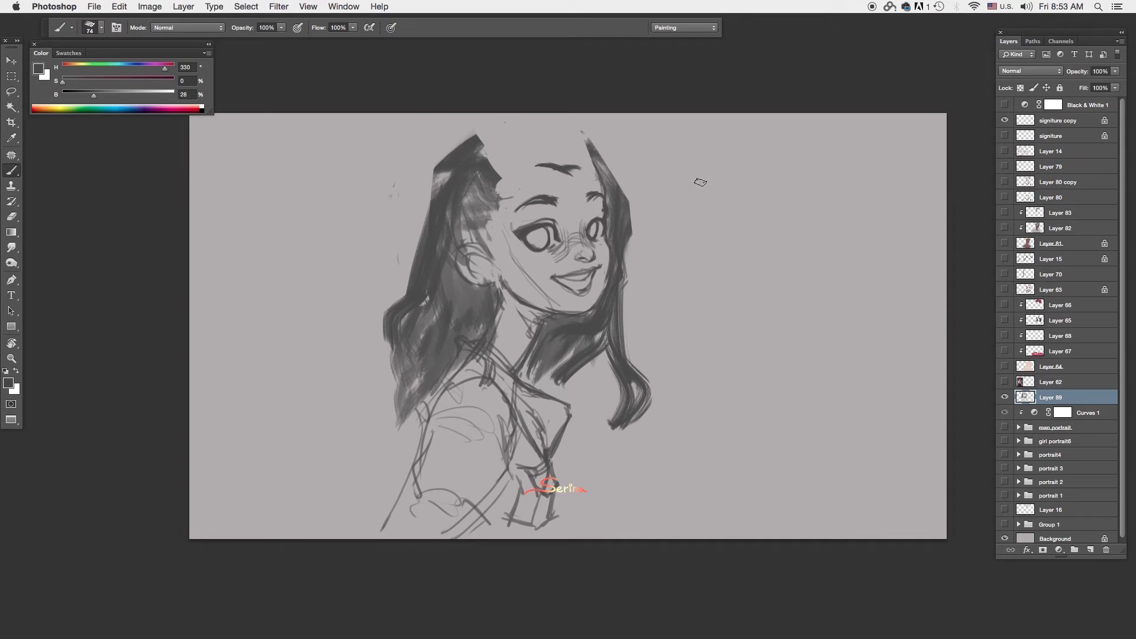
pyautogui.moveTo(473, 166); pyautogui.dragTo(550, 127)
# Step: Reshape and trim the top hair edge, then paint fuller hair on top of the head
pyautogui.press('e')
pyautogui.moveTo(532, 172); pyautogui.dragTo(490, 196)
pyautogui.press('b')
pyautogui.moveTo(544, 148); pyautogui.dragTo(601, 122)
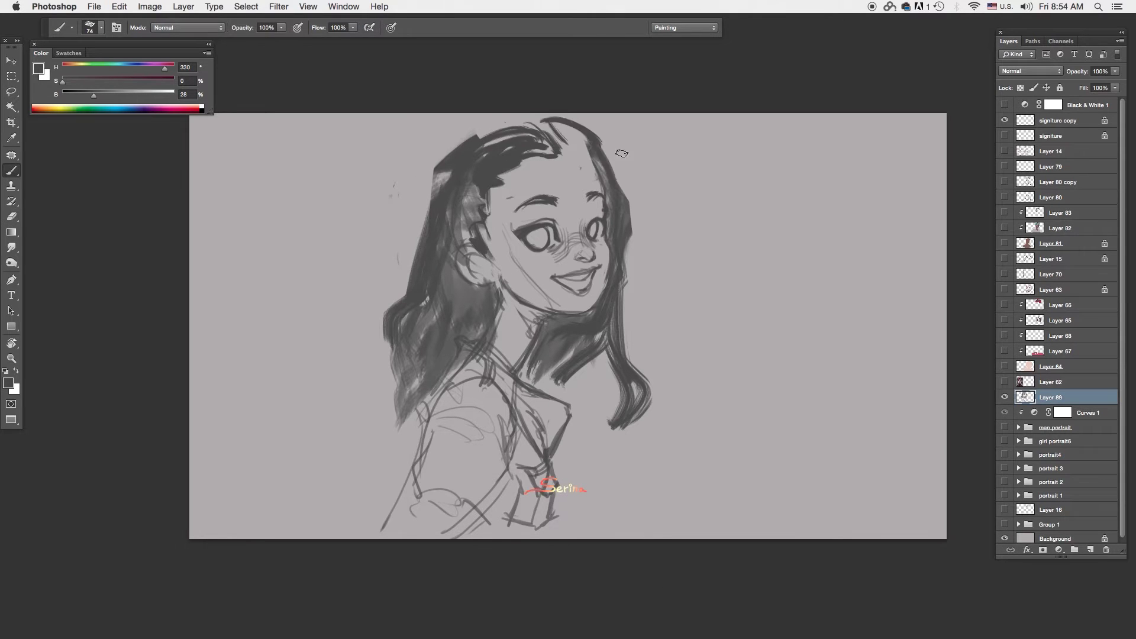
pyautogui.moveTo(508, 136); pyautogui.dragTo(583, 119)
pyautogui.moveTo(465, 142); pyautogui.dragTo(538, 119)
pyautogui.moveTo(568, 183)
pyautogui.mouseDown()
pyautogui.moveTo(596, 146)
pyautogui.moveTo(630, 231)
pyautogui.mouseUp()
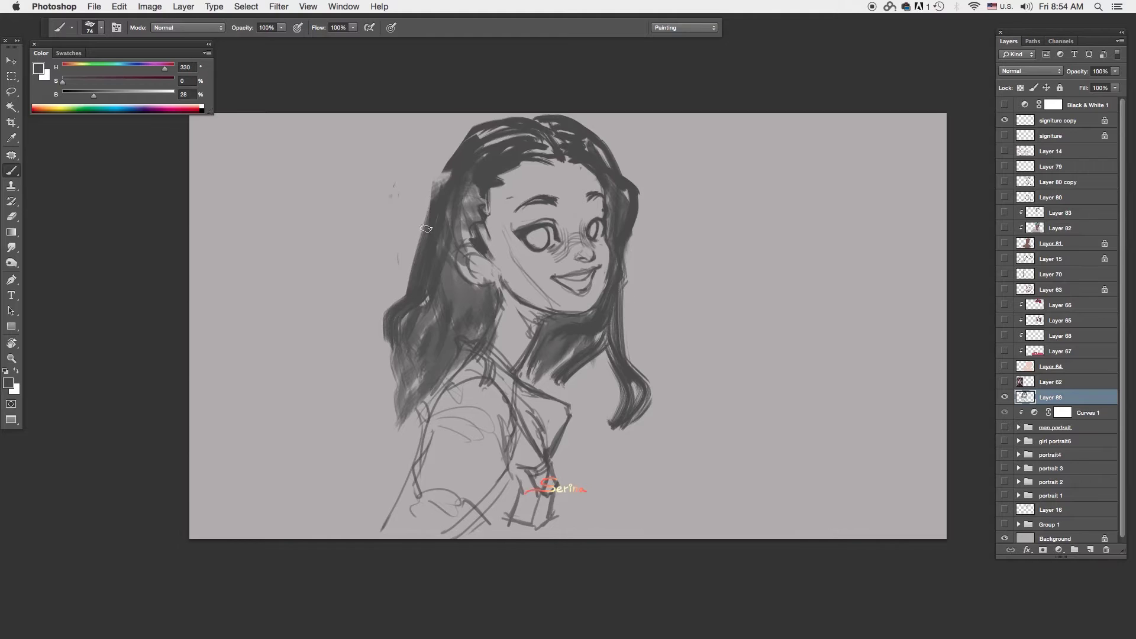
# Step: Add hair strokes down the left side, then lasso the long hair and remove it
pyautogui.moveTo(438, 177); pyautogui.dragTo(408, 296)
pyautogui.moveTo(414, 331); pyautogui.dragTo(394, 449)
pyautogui.moveTo(470, 316); pyautogui.dragTo(450, 379)
pyautogui.press('l')
pyautogui.hotkey('ctrl', 'shift', 'd')
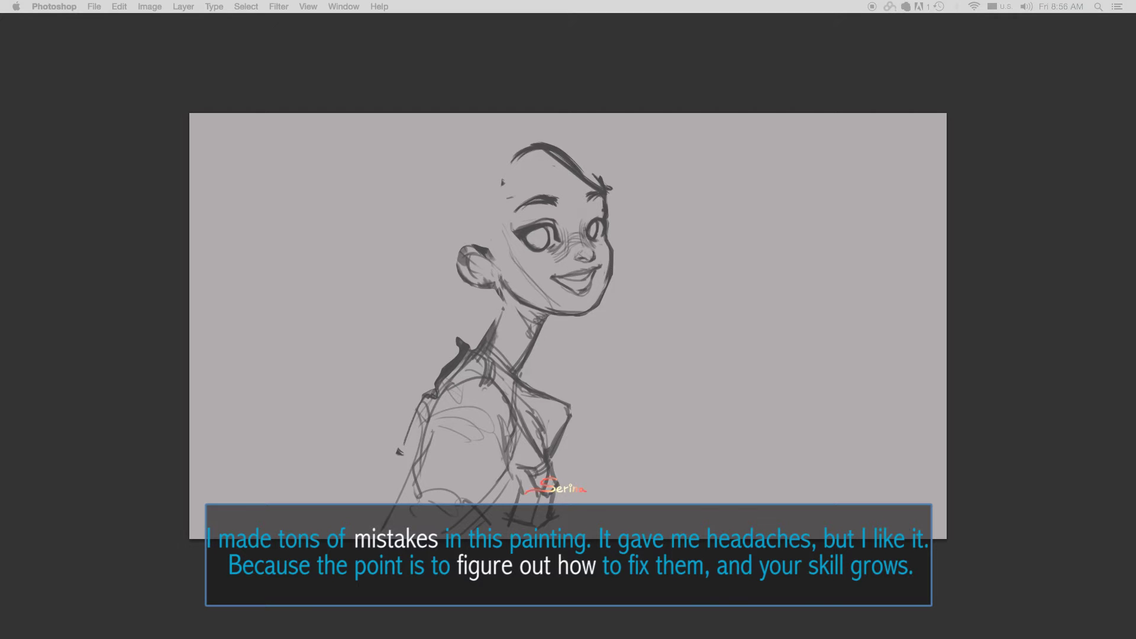
# Step: Paint short cropped hair over the head, erasing stray hair on the left side
pyautogui.press('Tab')
pyautogui.moveTo(497, 189)
pyautogui.mouseDown()
pyautogui.moveTo(609, 142)
pyautogui.moveTo(485, 219)
pyautogui.mouseUp()
pyautogui.press('b')
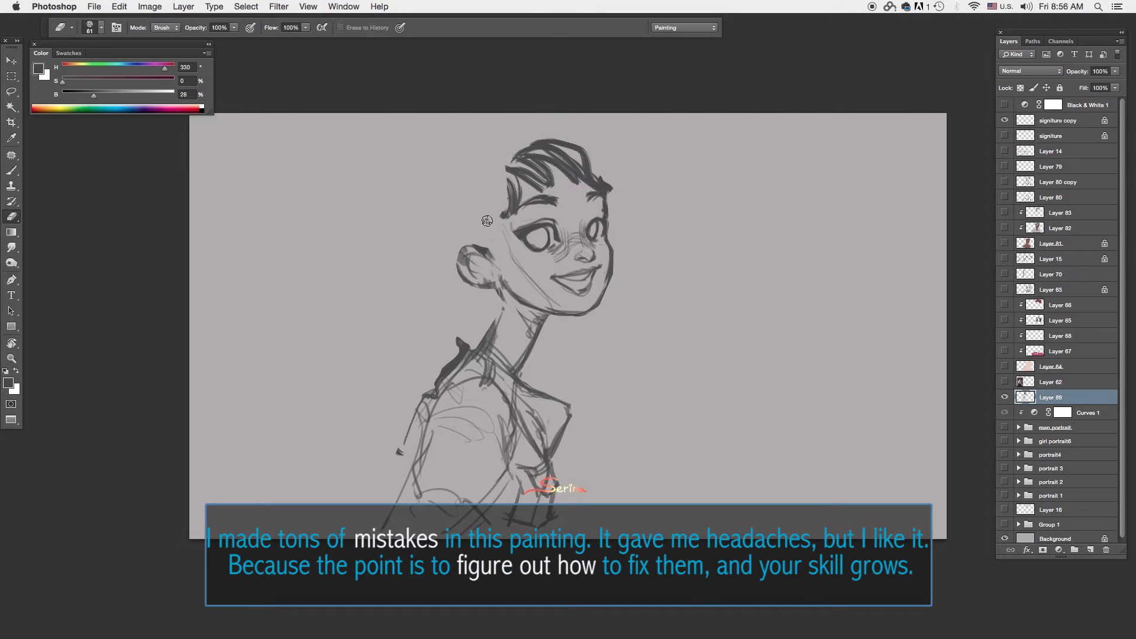
pyautogui.moveTo(456, 166); pyautogui.dragTo(432, 260)
pyautogui.moveTo(541, 136); pyautogui.dragTo(618, 201)
pyautogui.moveTo(604, 162); pyautogui.dragTo(626, 198)
# Step: On the flipped canvas, nudge the selected eye slightly into place and deselect
pyautogui.press('h')
pyautogui.press('v')
pyautogui.moveTo(419, 232); pyautogui.dragTo(419, 234)
pyautogui.hotkey('ctrl', 'd')
pyautogui.press('b')
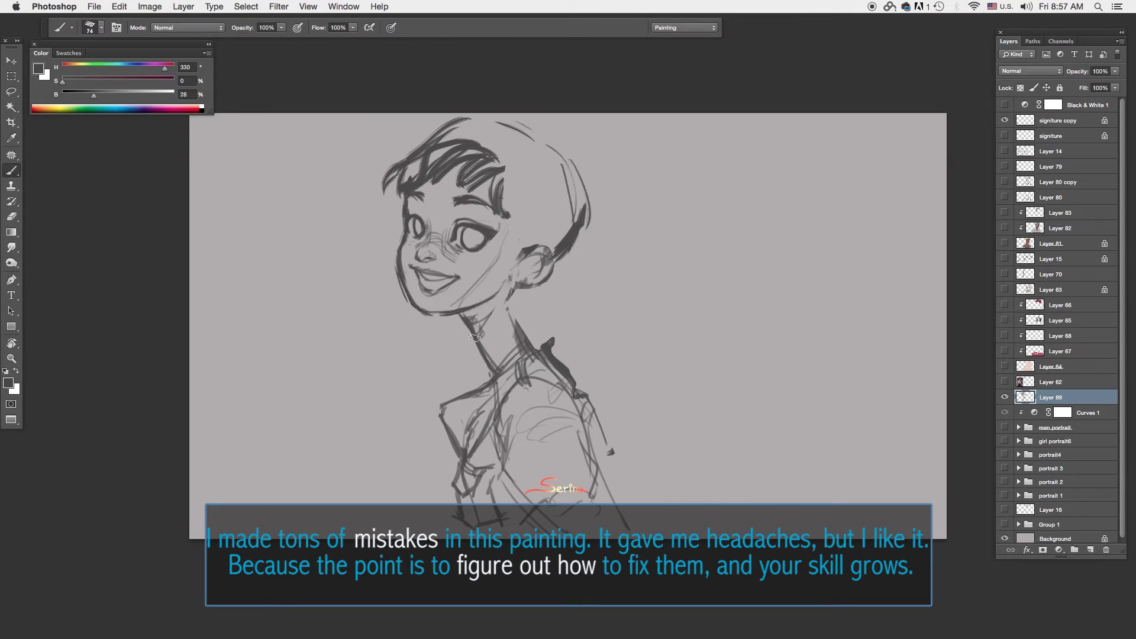
# Step: Paint short hair strands on the right side, darkening the edge down to the ear
pyautogui.moveTo(502, 204); pyautogui.dragTo(518, 237)
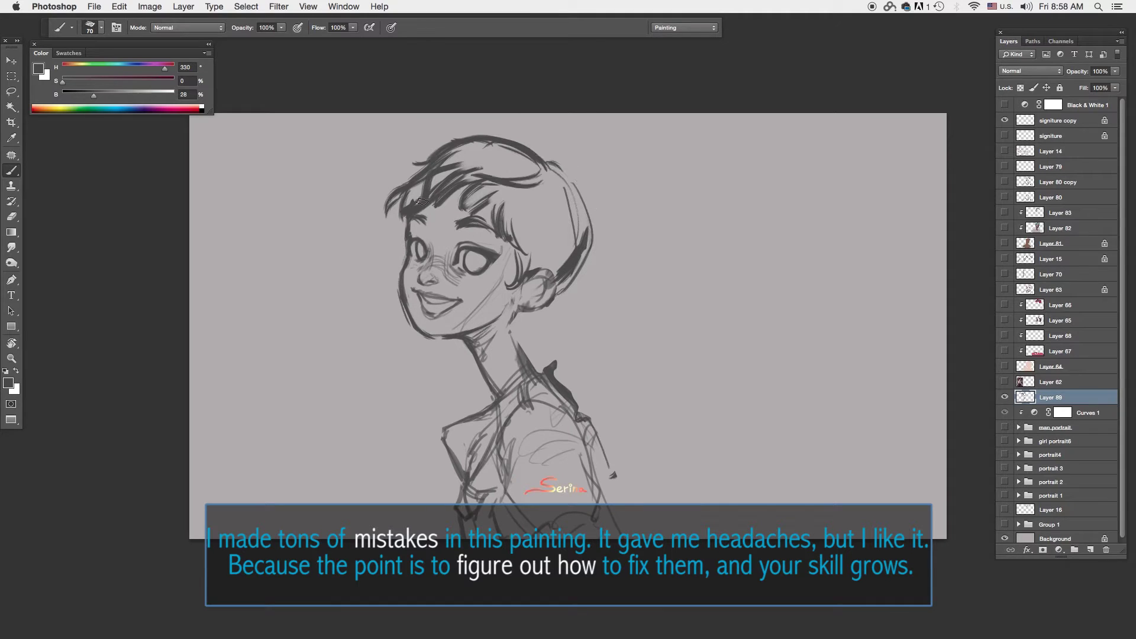
pyautogui.moveTo(547, 260)
pyautogui.mouseDown()
pyautogui.moveTo(553, 207)
pyautogui.moveTo(592, 227)
pyautogui.mouseUp()
pyautogui.moveTo(591, 183)
pyautogui.mouseDown()
pyautogui.moveTo(568, 296)
pyautogui.moveTo(549, 309)
pyautogui.mouseUp()
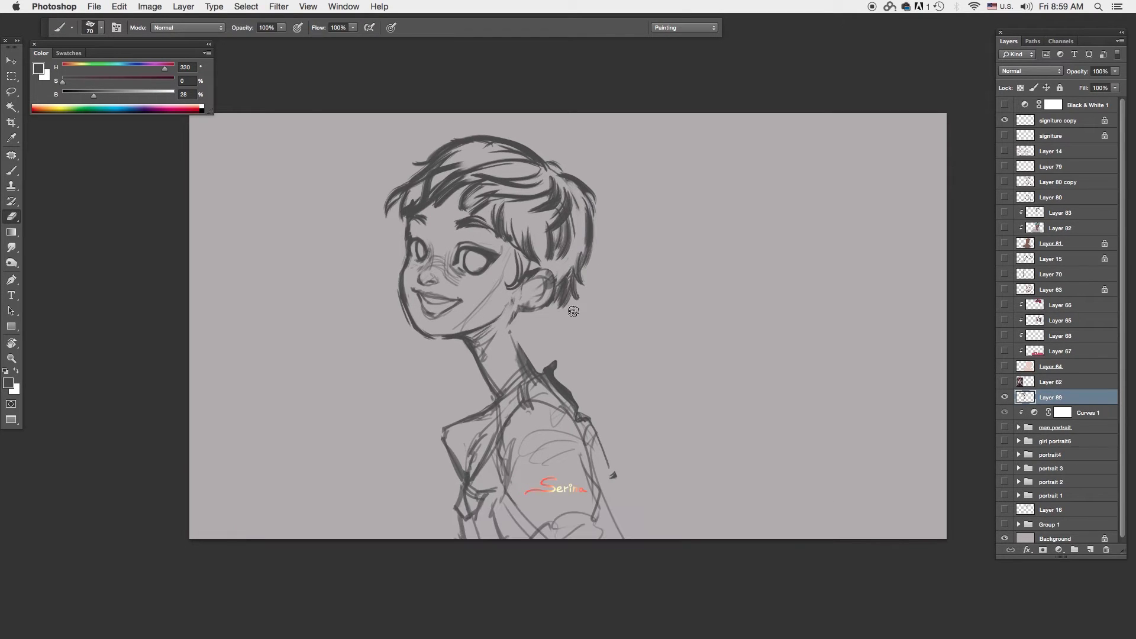
pyautogui.press('e')
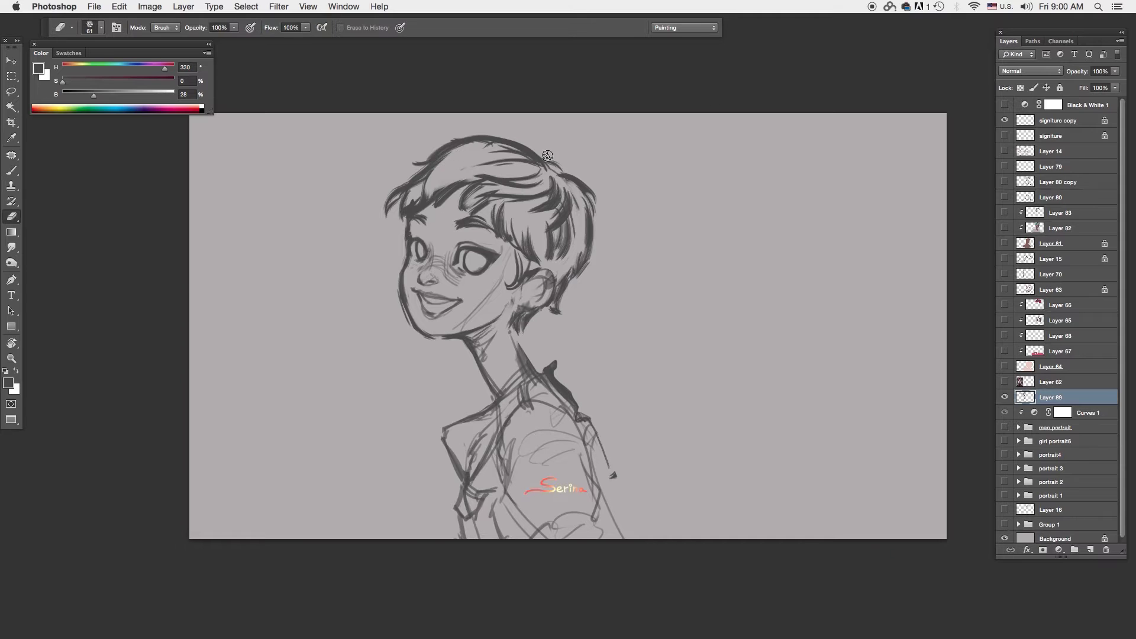
pyautogui.press('b')
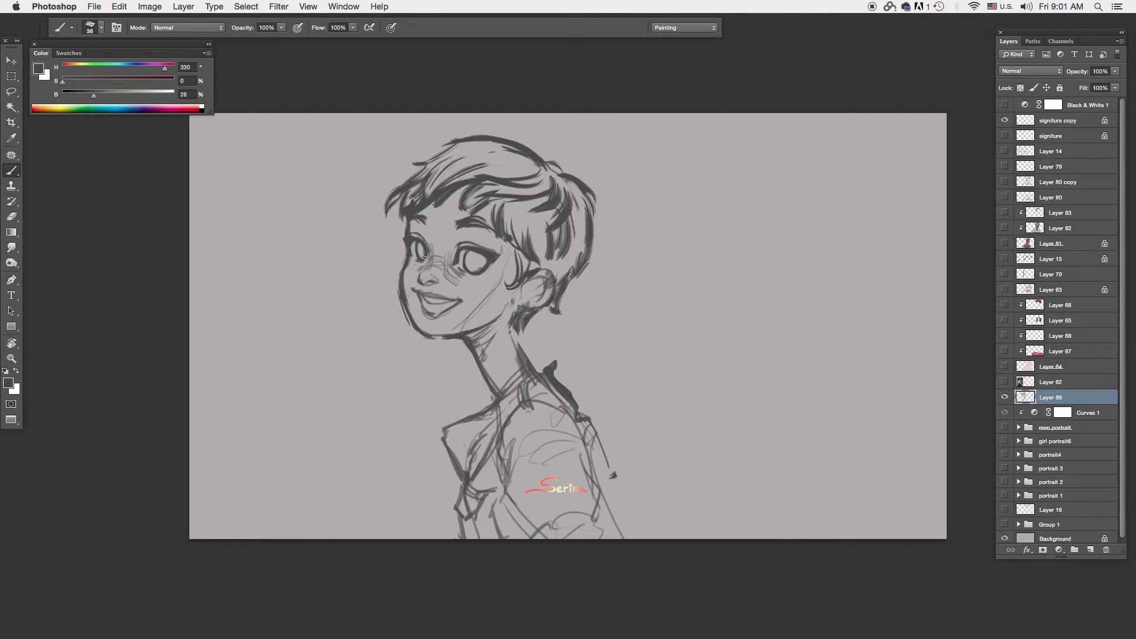
pyautogui.press('e')
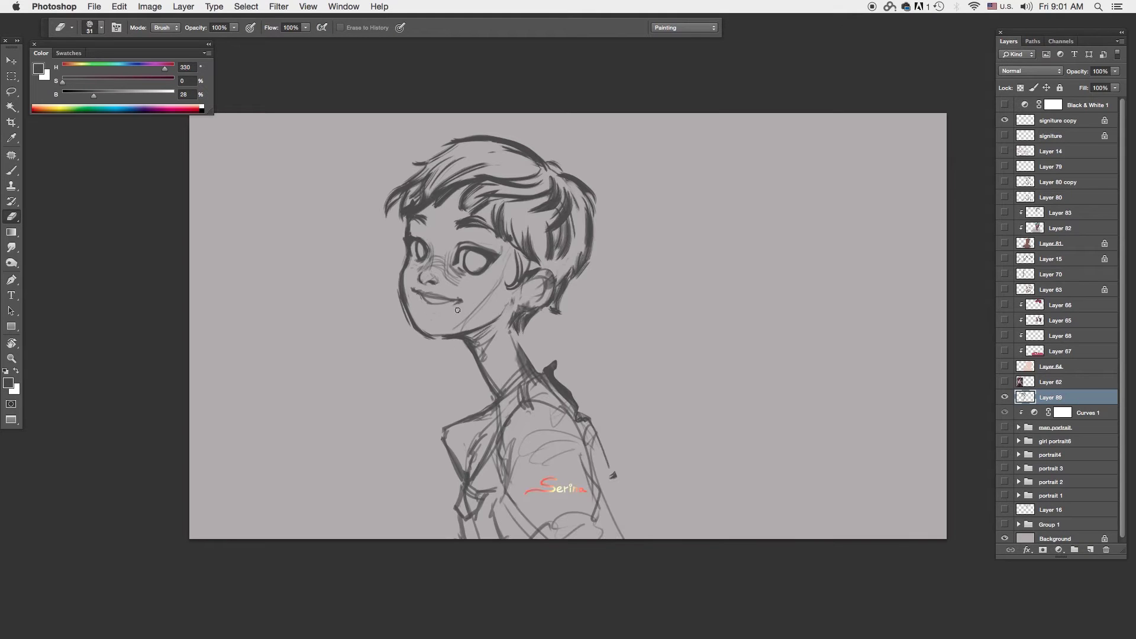
pyautogui.press('b')
# Step: Switch to a 19 px brush, then lasso the mouth and warp it into a reshaped smile
pyautogui.press('h')
pyautogui.rightClick(602, 294)
pyautogui.doubleClick(727, 307)
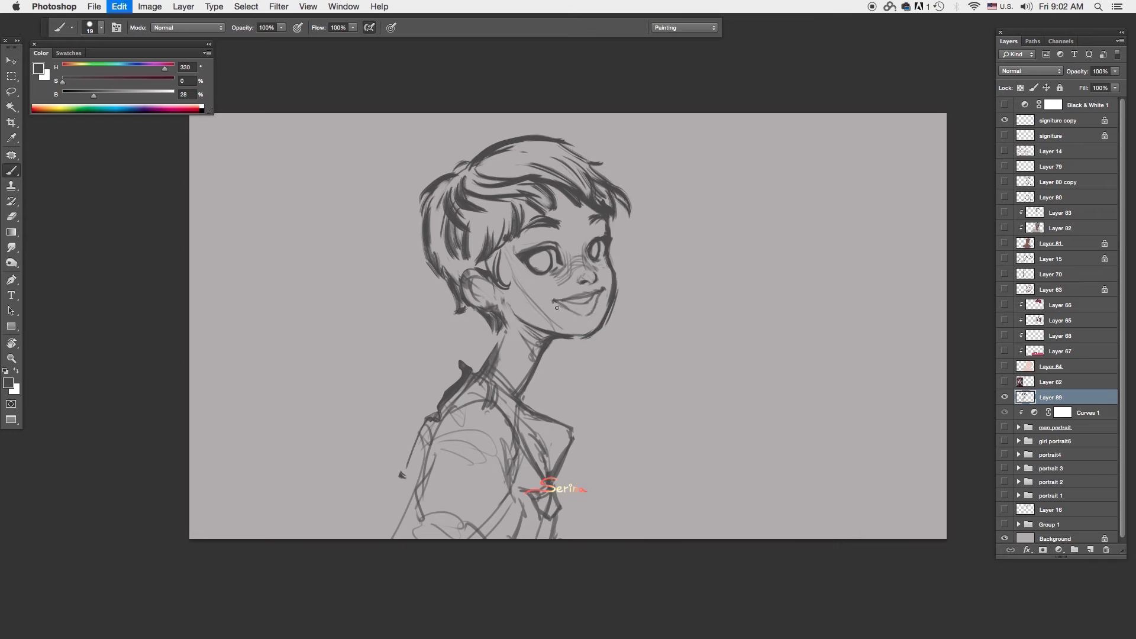
pyautogui.press('l')
pyautogui.moveTo(544, 290); pyautogui.dragTo(577, 300)
pyautogui.hotkey('ctrl', 't')
pyautogui.press('Return')
pyautogui.hotkey('ctrl', 'd')
pyautogui.press('b')
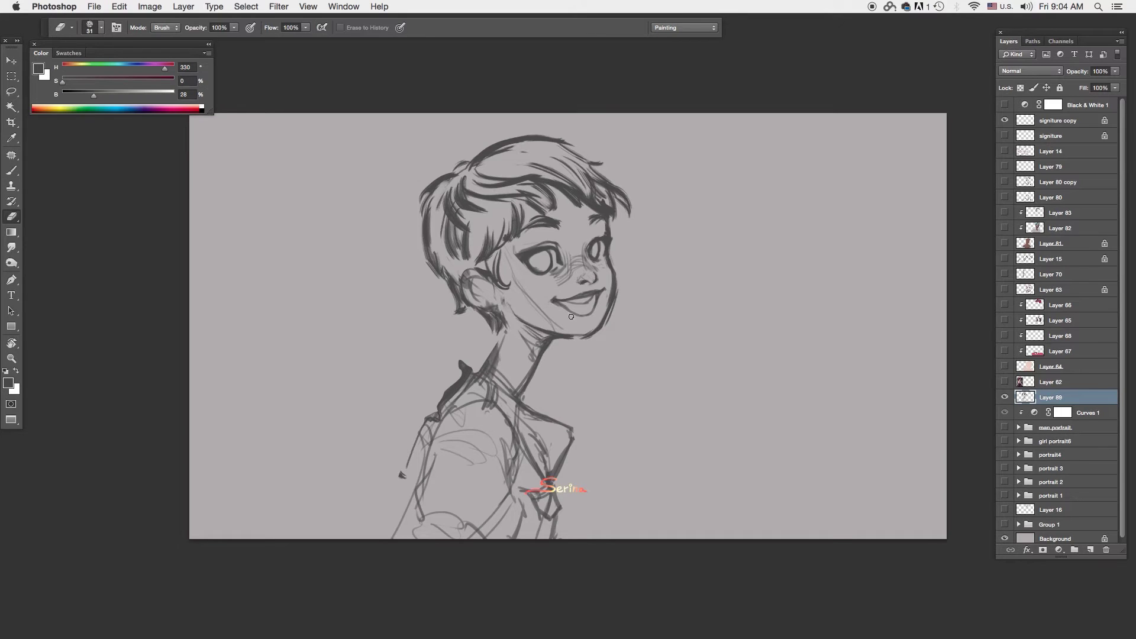
# Step: Flip the canvas, erase stray lines near the ear, and sketch back, collar and shoulder lines
pyautogui.press('h')
pyautogui.press('e')
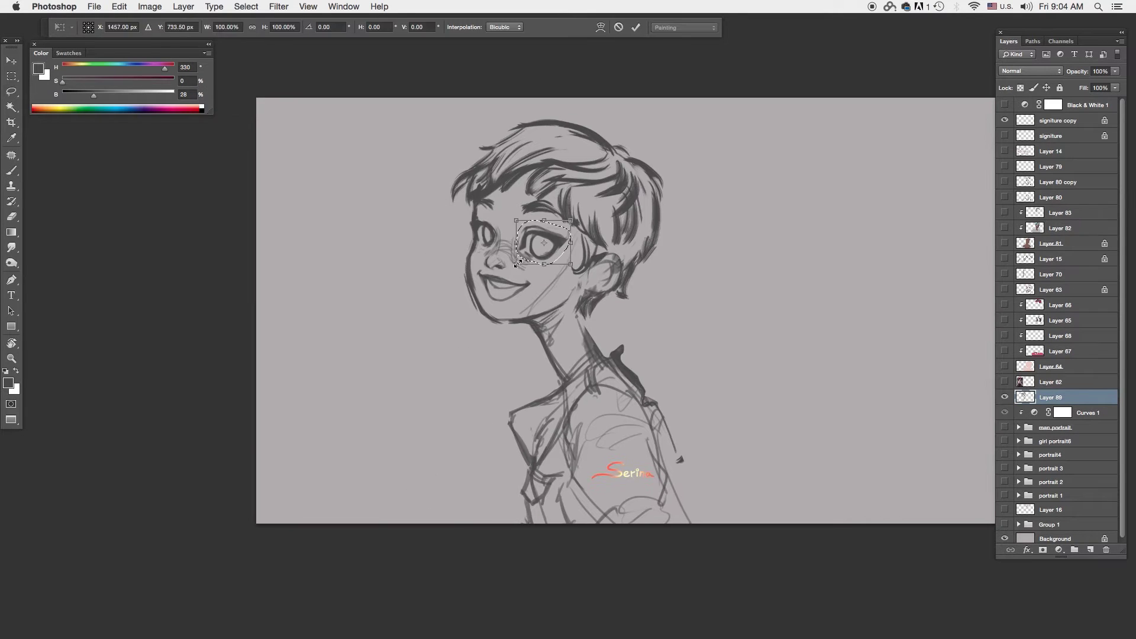
pyautogui.moveTo(615, 267); pyautogui.dragTo(599, 291)
pyautogui.press('b')
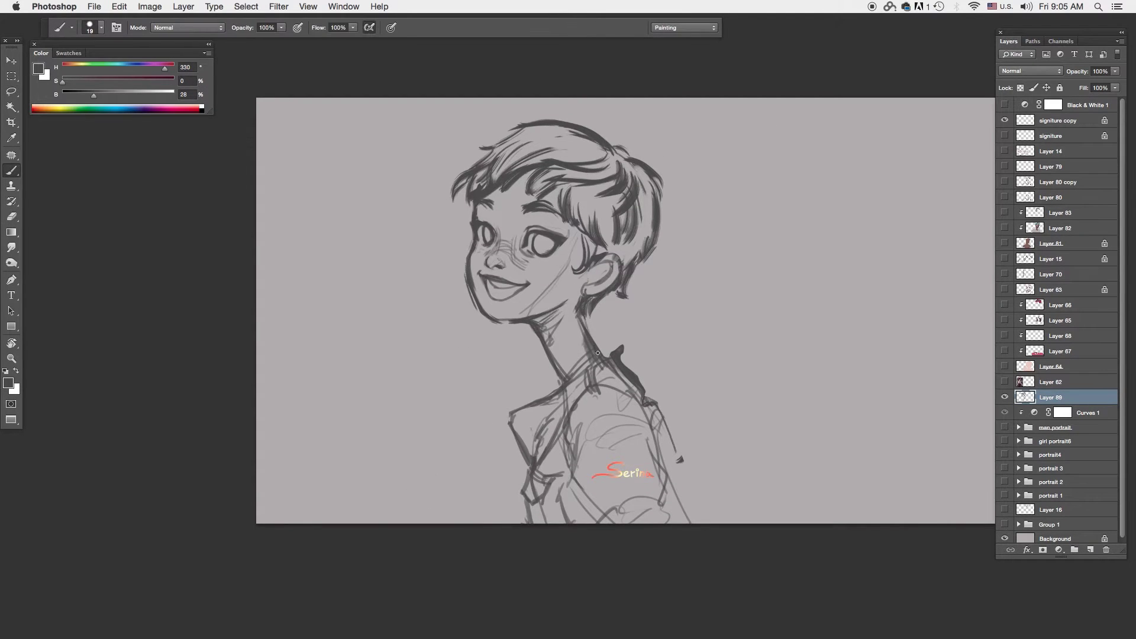
pyautogui.hscroll(3, 579, 267)
pyautogui.scroll(-1, 579, 266)
pyautogui.moveTo(604, 390); pyautogui.dragTo(648, 502)
pyautogui.moveTo(538, 388); pyautogui.dragTo(506, 485)
pyautogui.moveTo(598, 437); pyautogui.dragTo(624, 503)
pyautogui.moveTo(512, 370); pyautogui.dragTo(578, 385)
pyautogui.moveTo(568, 326)
pyautogui.mouseDown()
pyautogui.moveTo(570, 349)
pyautogui.moveTo(439, 421)
pyautogui.mouseUp()
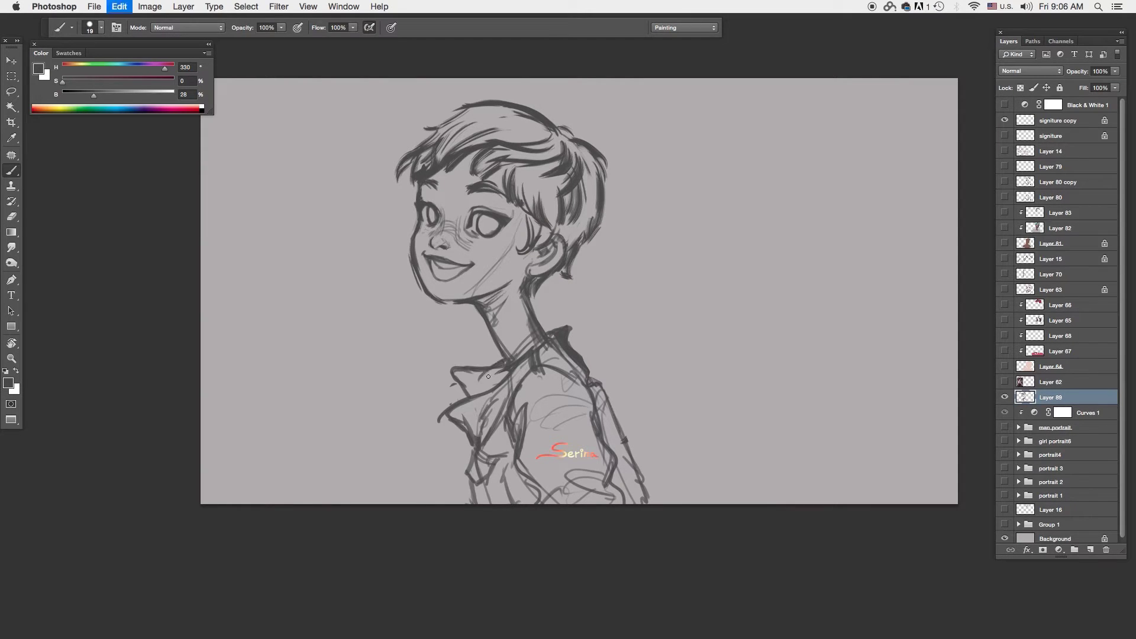
pyautogui.press('super+alt+z')
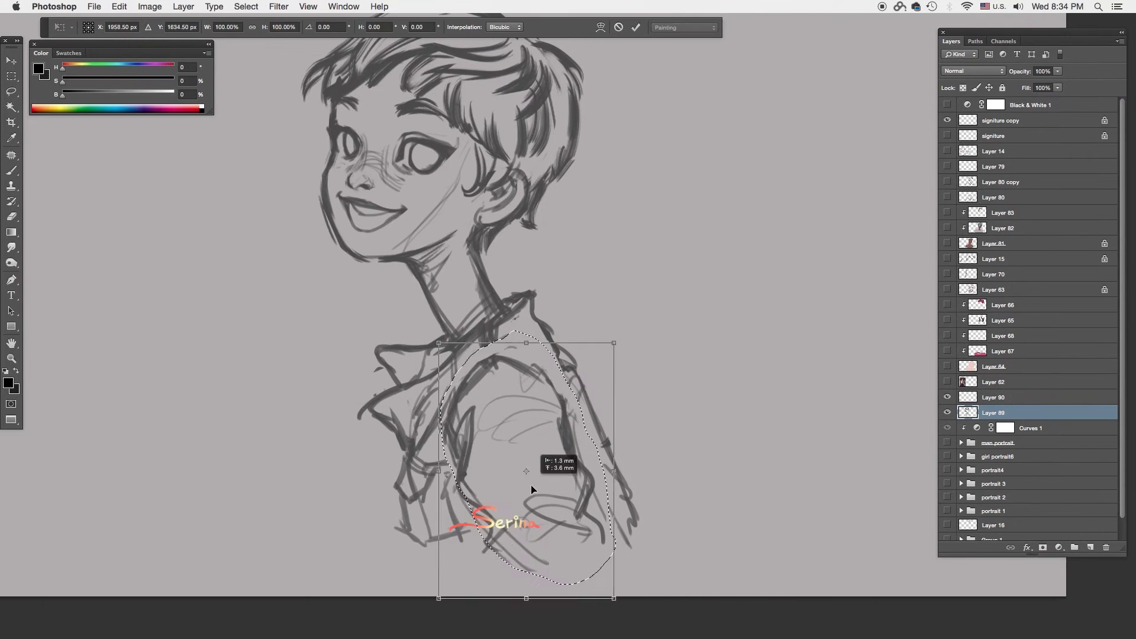
# Step: Rework the lower-left body and shoulder strokes, alternating eraser and brush
pyautogui.moveTo(457, 371)
pyautogui.mouseDown()
pyautogui.moveTo(414, 502)
pyautogui.moveTo(474, 538)
pyautogui.mouseUp()
pyautogui.press('b')
pyautogui.moveTo(452, 391)
pyautogui.mouseDown()
pyautogui.moveTo(430, 455)
pyautogui.moveTo(476, 479)
pyautogui.mouseUp()
pyautogui.moveTo(515, 494); pyautogui.dragTo(498, 530)
pyautogui.moveTo(455, 380); pyautogui.dragTo(527, 438)
pyautogui.moveTo(467, 399)
pyautogui.mouseDown()
pyautogui.moveTo(505, 473)
pyautogui.moveTo(432, 485)
pyautogui.moveTo(510, 515)
pyautogui.mouseUp()
pyautogui.press('e')
pyautogui.press('b')
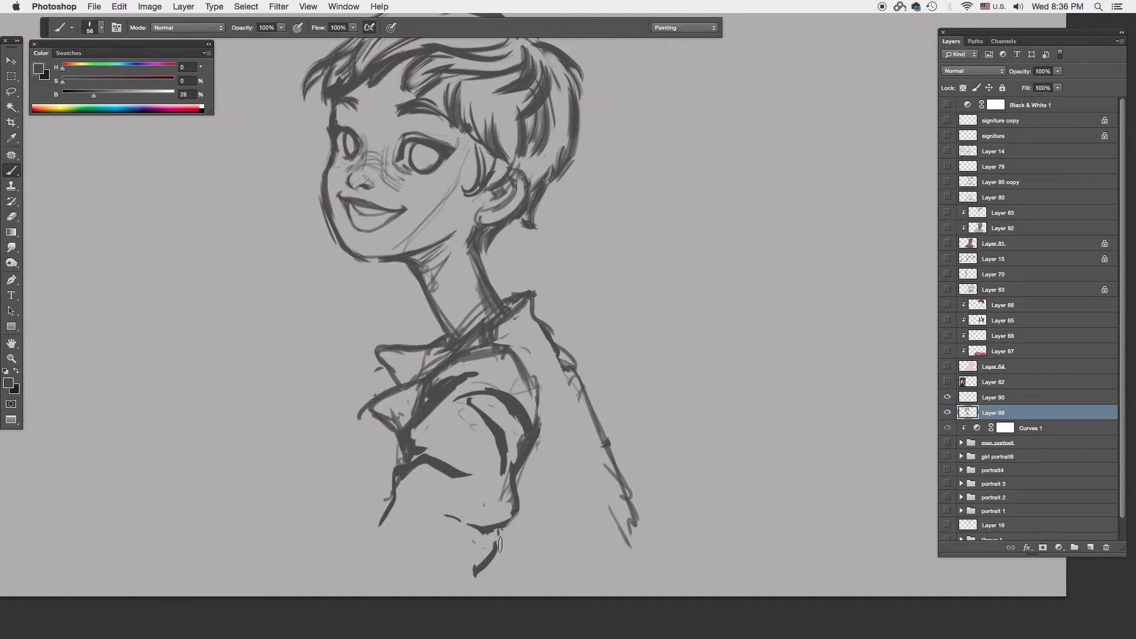
pyautogui.press('e')
pyautogui.press('b')
# Step: Paint the right shoulder and arm with long strokes down to the lower right
pyautogui.moveTo(523, 370)
pyautogui.mouseDown()
pyautogui.moveTo(520, 440)
pyautogui.moveTo(578, 435)
pyautogui.mouseUp()
pyautogui.moveTo(553, 340)
pyautogui.mouseDown()
pyautogui.moveTo(633, 553)
pyautogui.moveTo(592, 562)
pyautogui.mouseUp()
pyautogui.hotkey('ctrl', 'z')
pyautogui.moveTo(479, 337)
pyautogui.mouseDown()
pyautogui.moveTo(568, 449)
pyautogui.moveTo(594, 565)
pyautogui.mouseUp()
pyautogui.moveTo(600, 482); pyautogui.dragTo(659, 560)
pyautogui.press('e')
pyautogui.moveTo(622, 551)
pyautogui.mouseDown()
pyautogui.moveTo(608, 469)
pyautogui.moveTo(515, 485)
pyautogui.mouseUp()
pyautogui.press('b')
# Step: Darken the lower-left arm and lower body, and redraw the right arm and shoulder lines
pyautogui.hotkey('ctrl', '-')
pyautogui.moveTo(435, 488); pyautogui.dragTo(421, 550)
pyautogui.moveTo(512, 525); pyautogui.dragTo(488, 554)
pyautogui.moveTo(532, 515); pyautogui.dragTo(570, 537)
pyautogui.moveTo(556, 435); pyautogui.dragTo(544, 476)
pyautogui.moveTo(574, 397); pyautogui.dragTo(597, 452)
pyautogui.moveTo(592, 535); pyautogui.dragTo(607, 508)
pyautogui.moveTo(615, 443); pyautogui.dragTo(653, 516)
# Step: Replace the long diagonal with a new back line from shoulder to bottom
pyautogui.hotkey('ctrl', 'z')
pyautogui.moveTo(589, 388); pyautogui.dragTo(611, 585)
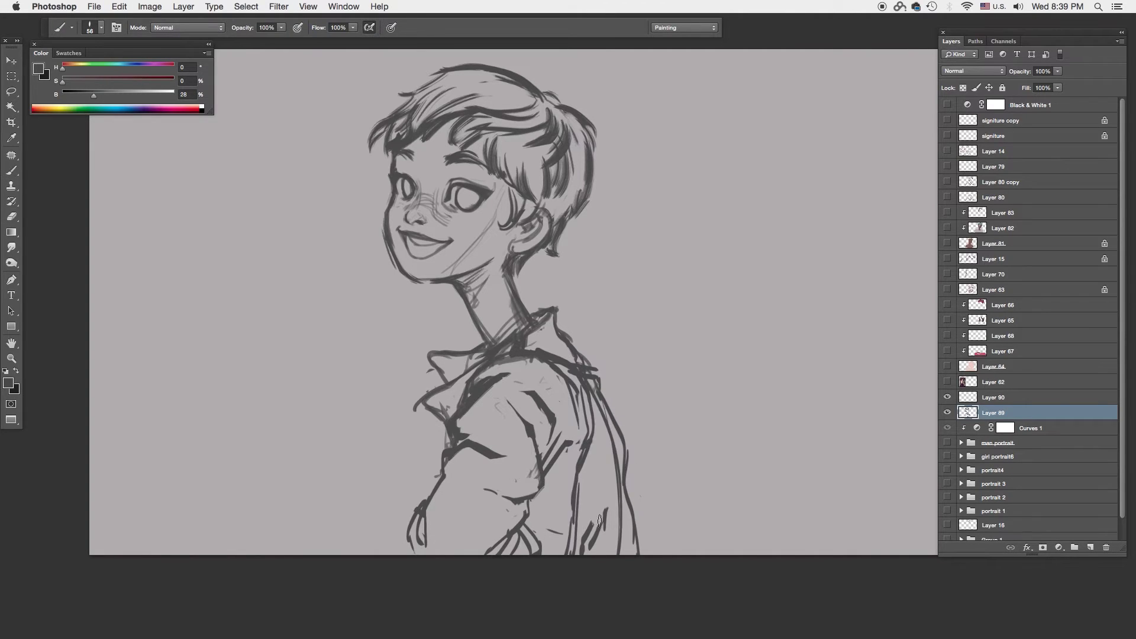
pyautogui.hotkey('ctrl', 'z')
pyautogui.moveTo(592, 399); pyautogui.dragTo(611, 553)
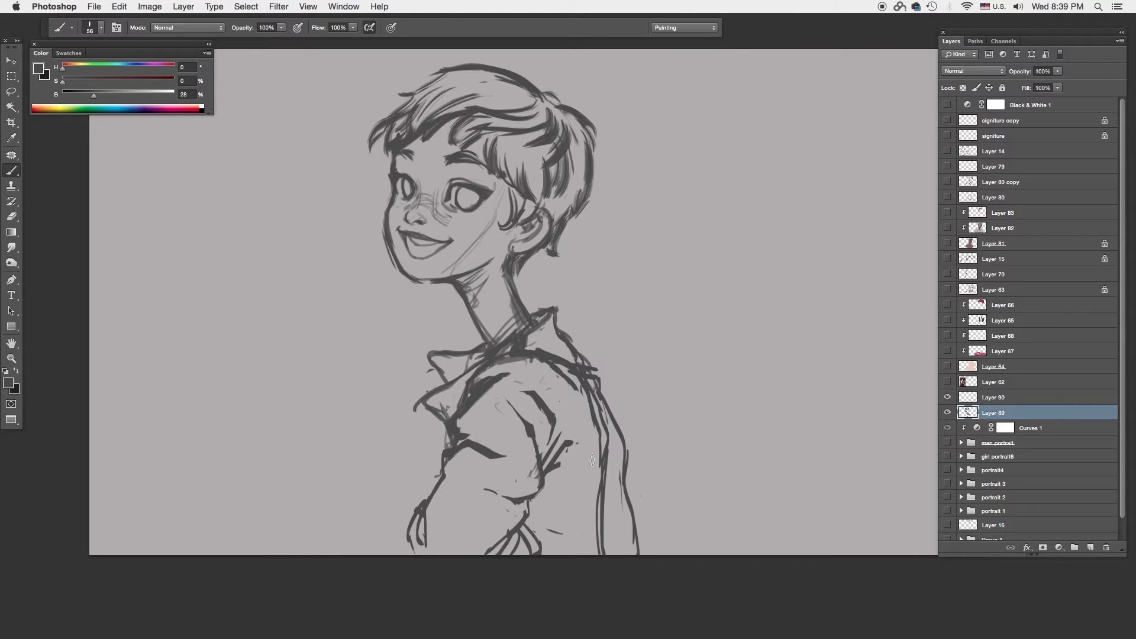
# Step: Trim the left collar stroke and redraw the right shoulder outline and collar lines
pyautogui.press('e')
pyautogui.moveTo(437, 388)
pyautogui.mouseDown()
pyautogui.moveTo(406, 417)
pyautogui.moveTo(492, 379)
pyautogui.mouseUp()
pyautogui.press('b')
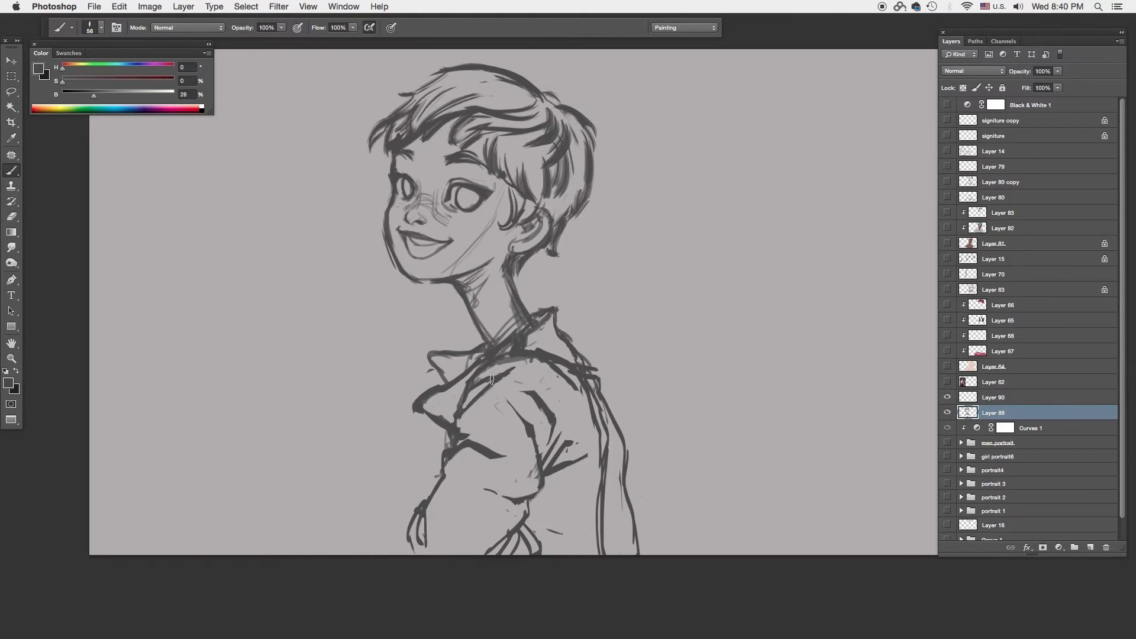
pyautogui.press('e')
pyautogui.press('b')
pyautogui.moveTo(594, 364)
pyautogui.mouseDown()
pyautogui.moveTo(570, 378)
pyautogui.moveTo(632, 533)
pyautogui.mouseUp()
pyautogui.press('e')
pyautogui.press('b')
pyautogui.moveTo(604, 394); pyautogui.dragTo(612, 420)
pyautogui.press('e')
pyautogui.moveTo(568, 361); pyautogui.dragTo(583, 402)
pyautogui.press('b')
pyautogui.moveTo(514, 358); pyautogui.dragTo(565, 418)
# Step: Touch up the shoulder and collar lines, toggling between eraser and brush
pyautogui.press('e')
pyautogui.press('b')
pyautogui.press('e')
pyautogui.moveTo(553, 355)
pyautogui.mouseDown()
pyautogui.moveTo(606, 459)
pyautogui.moveTo(573, 402)
pyautogui.mouseUp()
pyautogui.press('b')
pyautogui.press('e')
pyautogui.press('b')
# Step: Lightly retouch the collar and redraw a smoother back and arm contour
pyautogui.press('e')
pyautogui.moveTo(436, 359); pyautogui.dragTo(536, 351)
pyautogui.press('b')
pyautogui.press('e')
pyautogui.press('b')
pyautogui.press('e')
pyautogui.press('b')
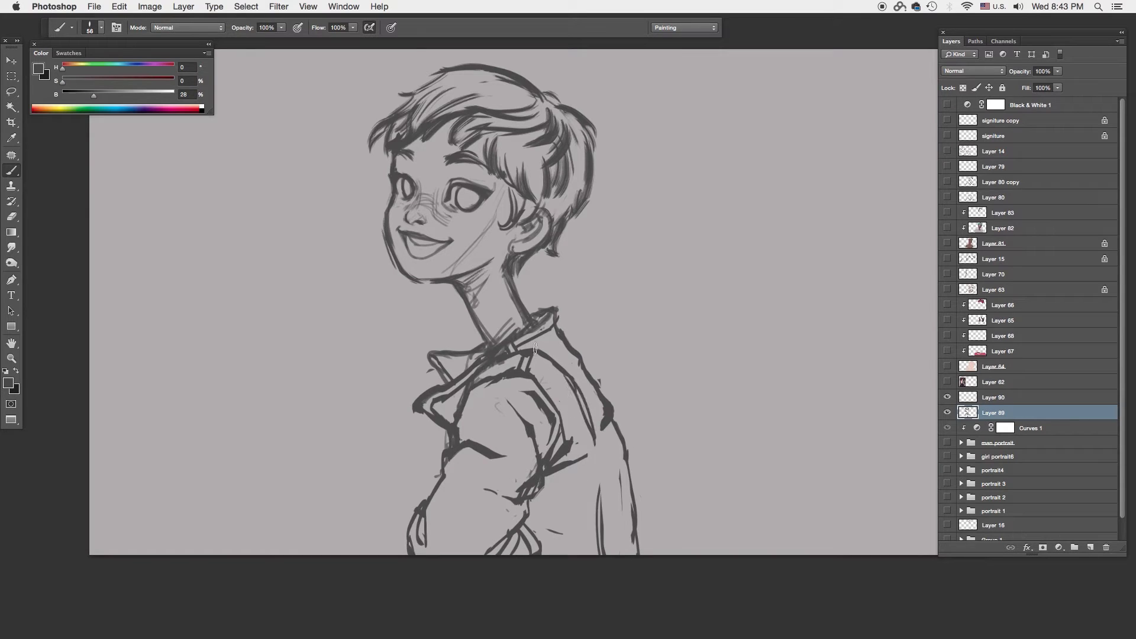
pyautogui.hotkey('ctrl', 'z')
pyautogui.moveTo(598, 383); pyautogui.dragTo(630, 553)
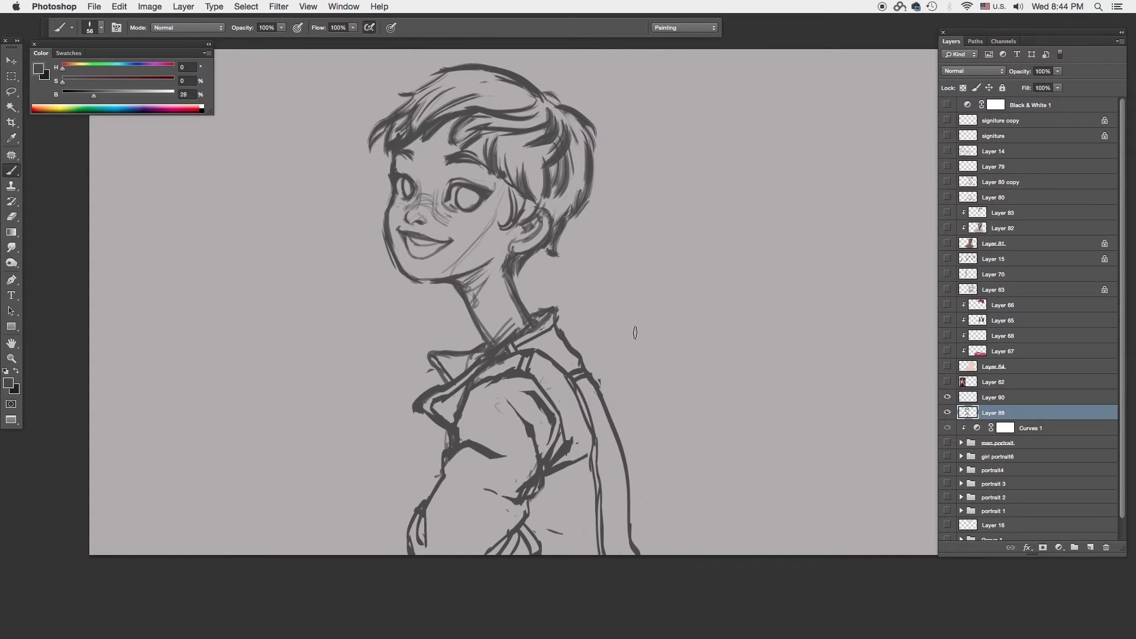
# Step: Rotate the whole sketch layer about 11.6° with Free Transform
pyautogui.hotkey('ctrl', '+')
pyautogui.hotkey('ctrl', '+')
pyautogui.moveTo(384, 290); pyautogui.dragTo(391, 296)
pyautogui.press('e')
pyautogui.keyDown('alt'); pyautogui.click(400, 349); pyautogui.keyUp('alt')
pyautogui.keyDown('alt'); pyautogui.click(431, 363); pyautogui.keyUp('alt')
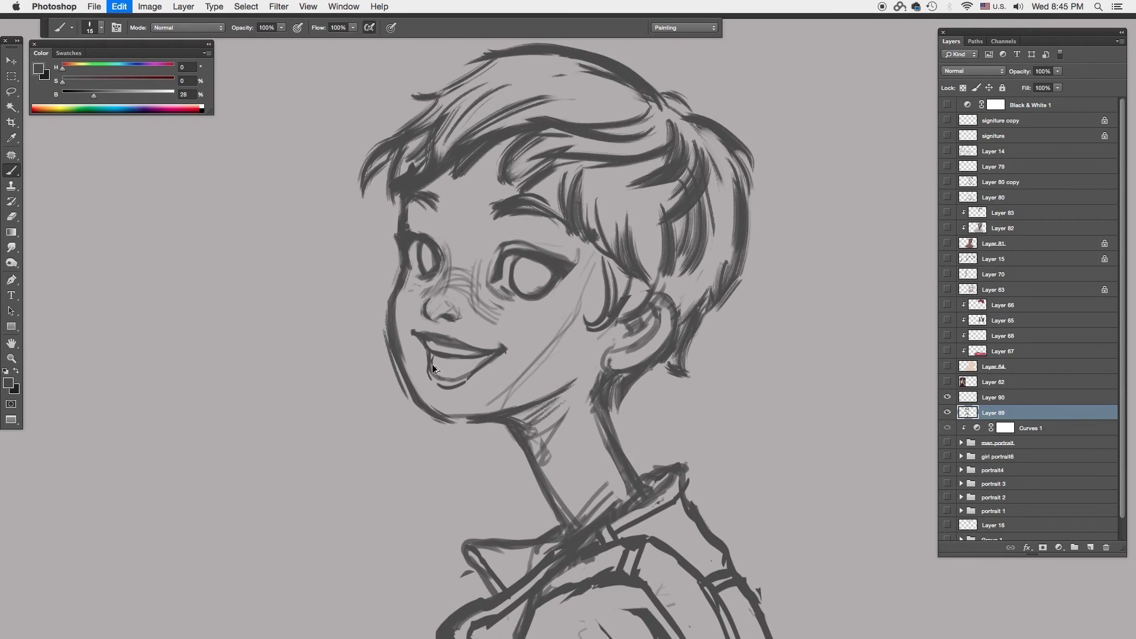
pyautogui.keyDown('alt'); pyautogui.click(506, 383); pyautogui.keyUp('alt')
pyautogui.hotkey('ctrl', 't')
pyautogui.hotkey('ctrl', '-')
pyautogui.moveTo(685, 451); pyautogui.dragTo(657, 349)
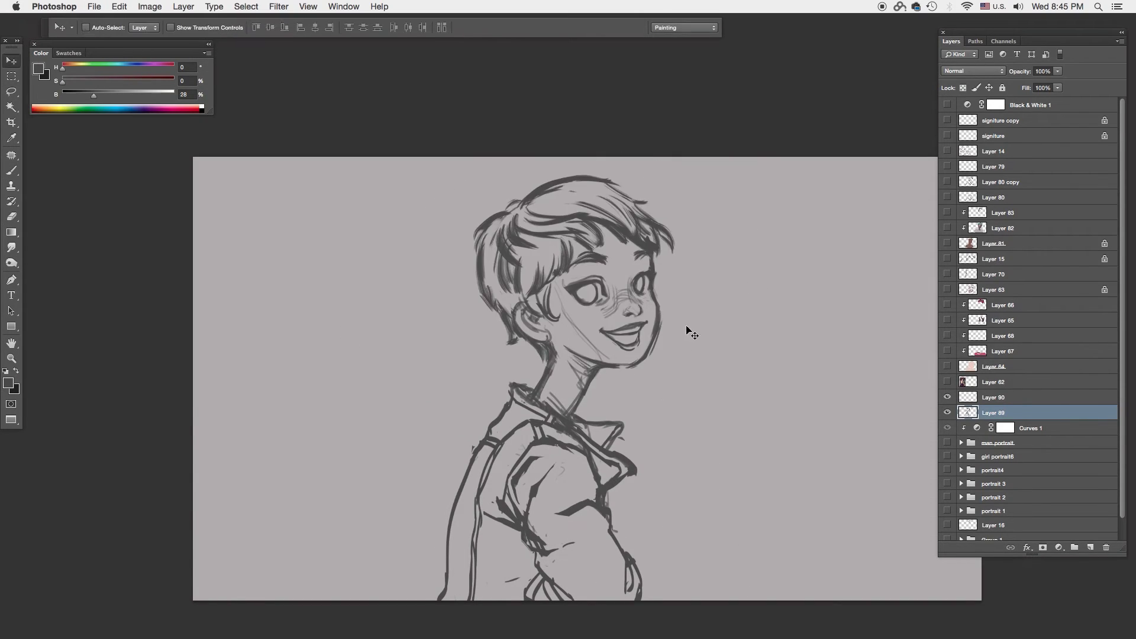
# Step: Commit the 11.6° rotation and add rough strokes on the jacket arm
pyautogui.press('Return')
pyautogui.press('b')
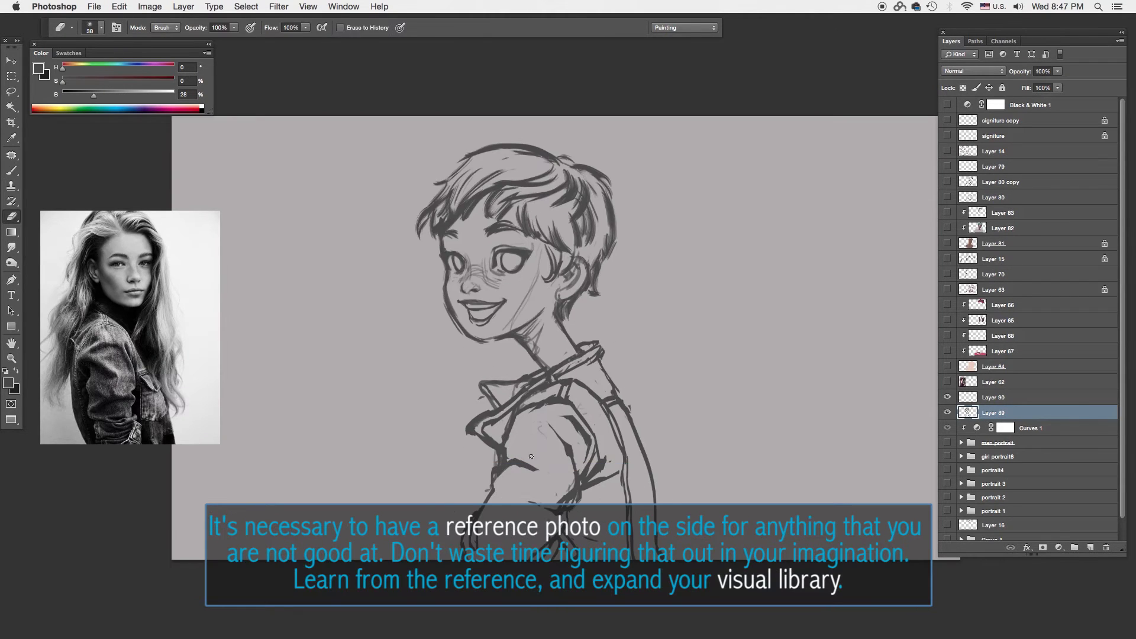
pyautogui.moveTo(511, 428)
pyautogui.mouseDown()
pyautogui.moveTo(551, 468)
pyautogui.moveTo(542, 474)
pyautogui.mouseUp()
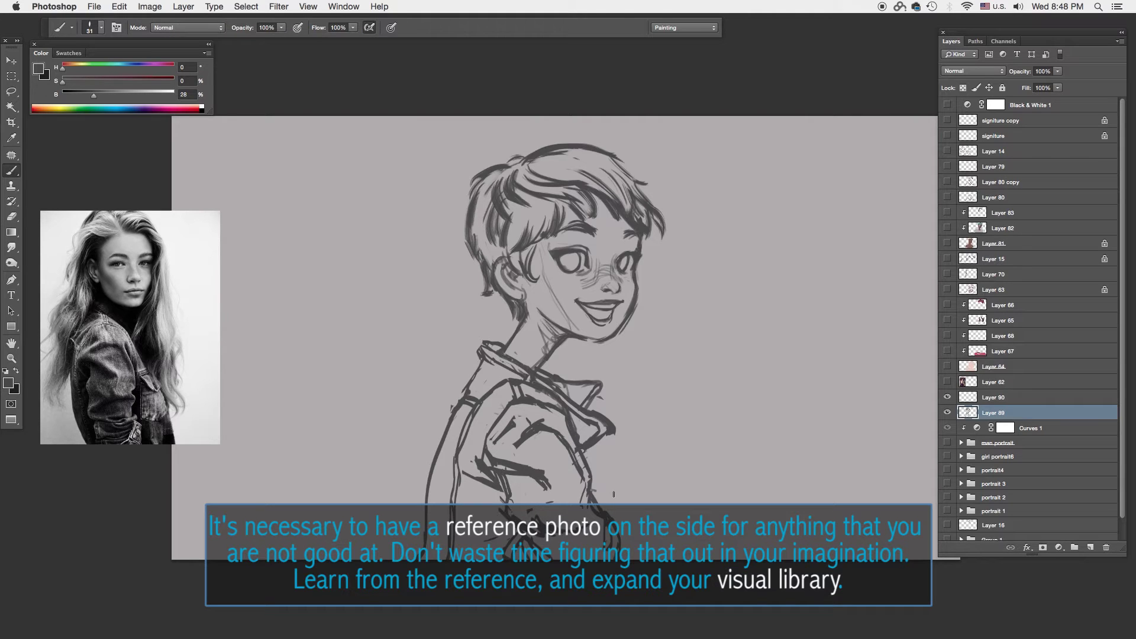
pyautogui.press('b')
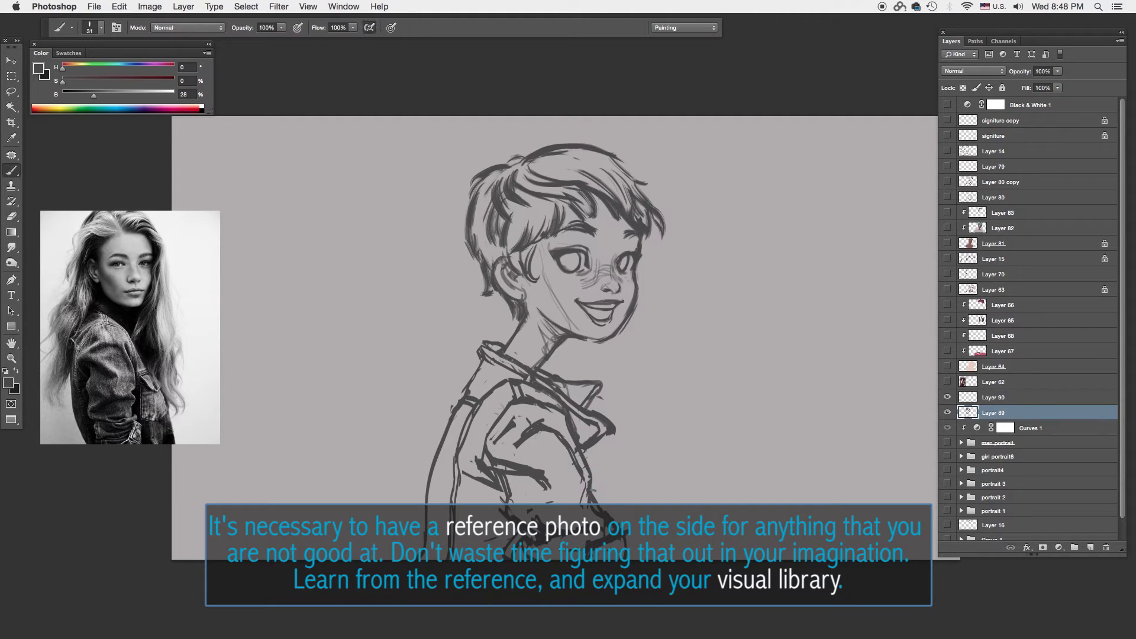
pyautogui.press('b')
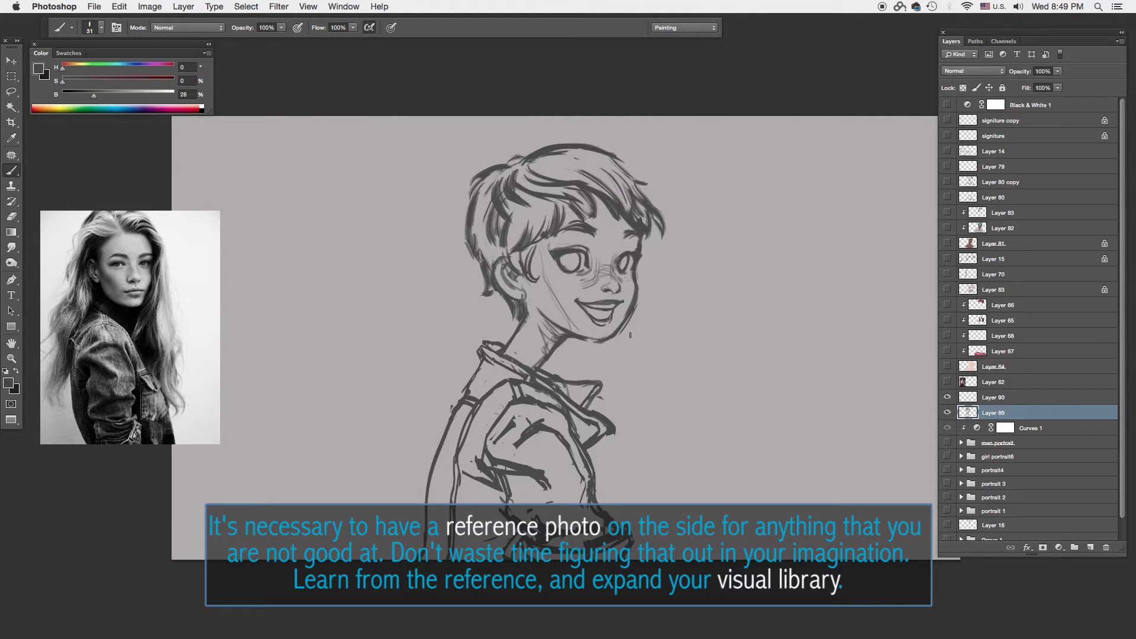
pyautogui.scroll(2, 686, 233)
pyautogui.scroll(3, 686, 233)
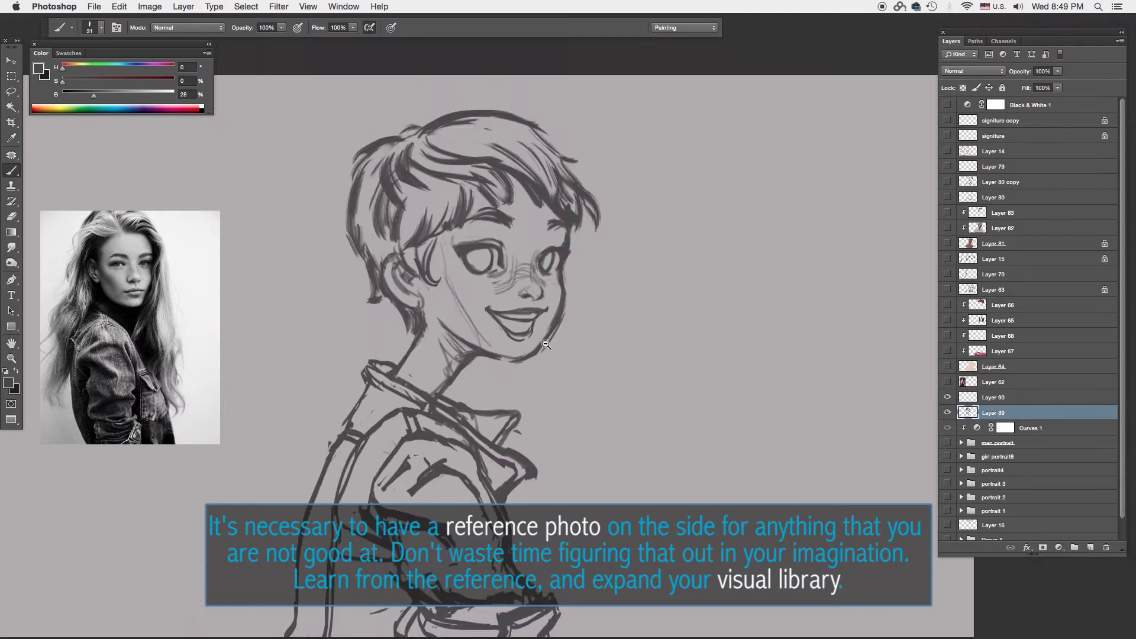
# Step: Add a new line-art layer over the faded sketch and ink the jaw line
pyautogui.press('Tab')
pyautogui.press('Tab')
pyautogui.hotkey('ctrl', 'shift', 'alt', 'n')
pyautogui.press('[')
pyautogui.moveTo(594, 243); pyautogui.dragTo(580, 358)
# Step: Ink the cheek line, switch brush tip, and ink the eyelid and tear mark
pyautogui.moveTo(588, 307); pyautogui.dragTo(483, 447)
pyautogui.scroll(1, 596, 249)
pyautogui.rightClick(596, 235)
pyautogui.click(651, 307)
pyautogui.moveTo(364, 264)
pyautogui.mouseDown()
pyautogui.moveTo(438, 255)
pyautogui.moveTo(459, 302)
pyautogui.moveTo(377, 284)
pyautogui.mouseUp()
pyautogui.press('e')
pyautogui.press('b')
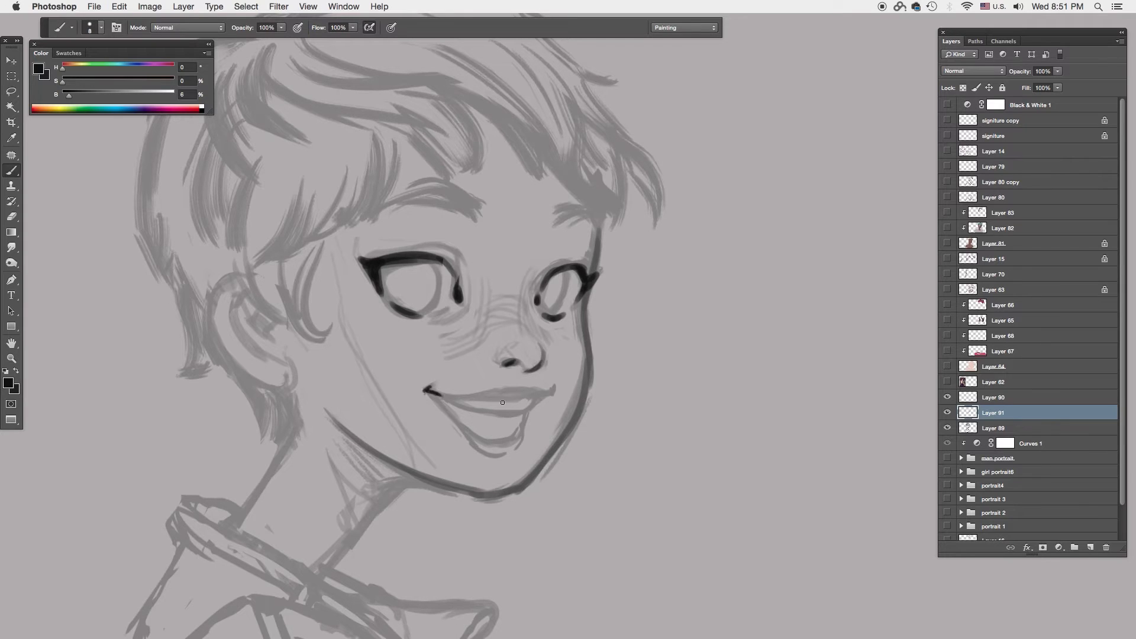
# Step: Darken the mouth, extend the lower lip line, and ink hair strokes above the eyes
pyautogui.moveTo(436, 399); pyautogui.dragTo(459, 414)
pyautogui.keyDown('alt'); pyautogui.click(456, 411); pyautogui.keyUp('alt')
pyautogui.press(']')
pyautogui.press(']')
pyautogui.press(']')
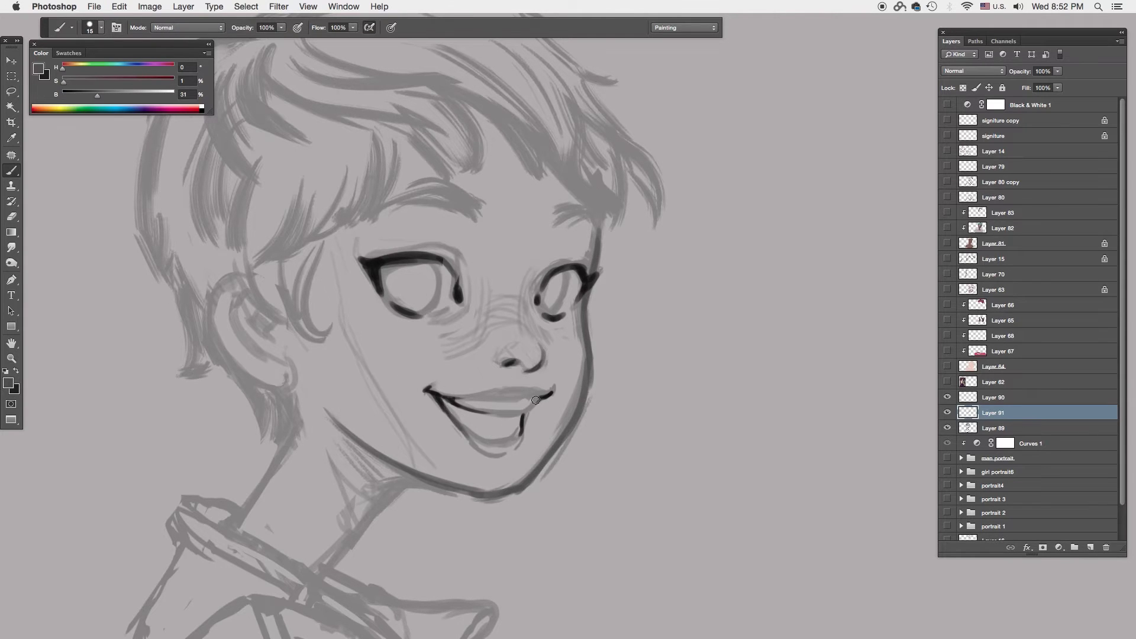
pyautogui.press('Tab')
pyautogui.press('Tab')
pyautogui.press('Tab')
pyautogui.press('Tab')
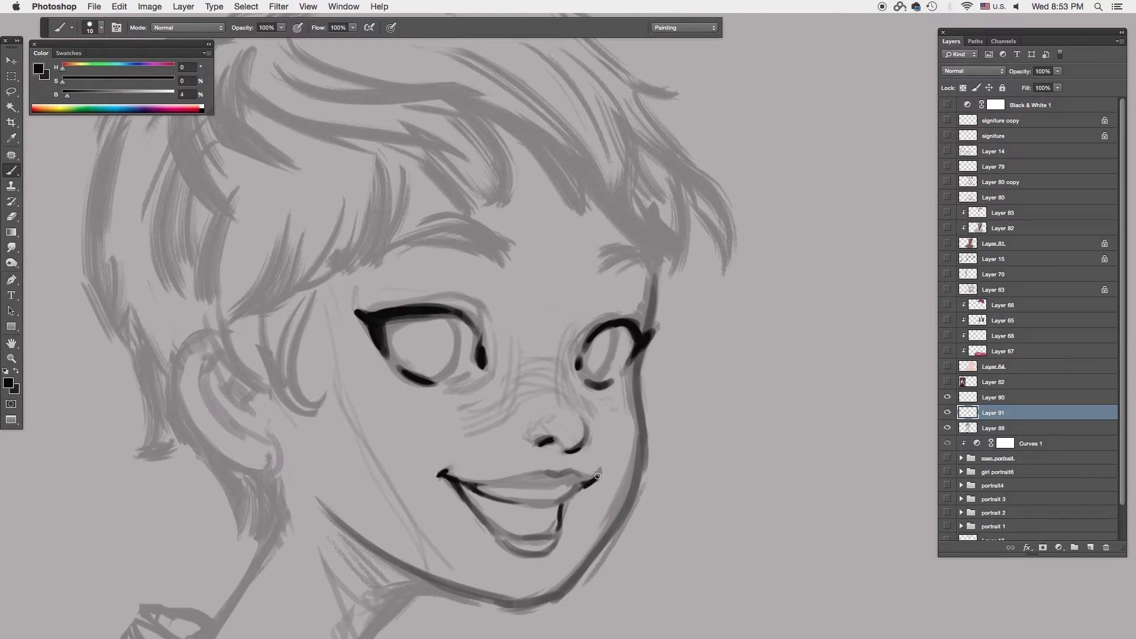
pyautogui.moveTo(596, 474); pyautogui.dragTo(567, 498)
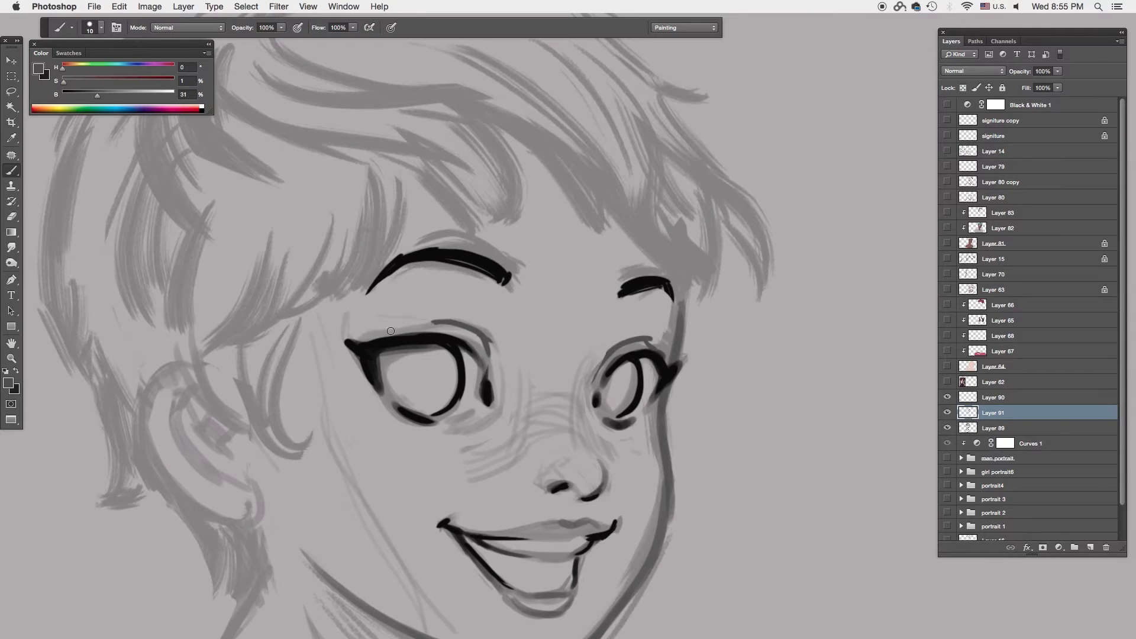
pyautogui.press('e')
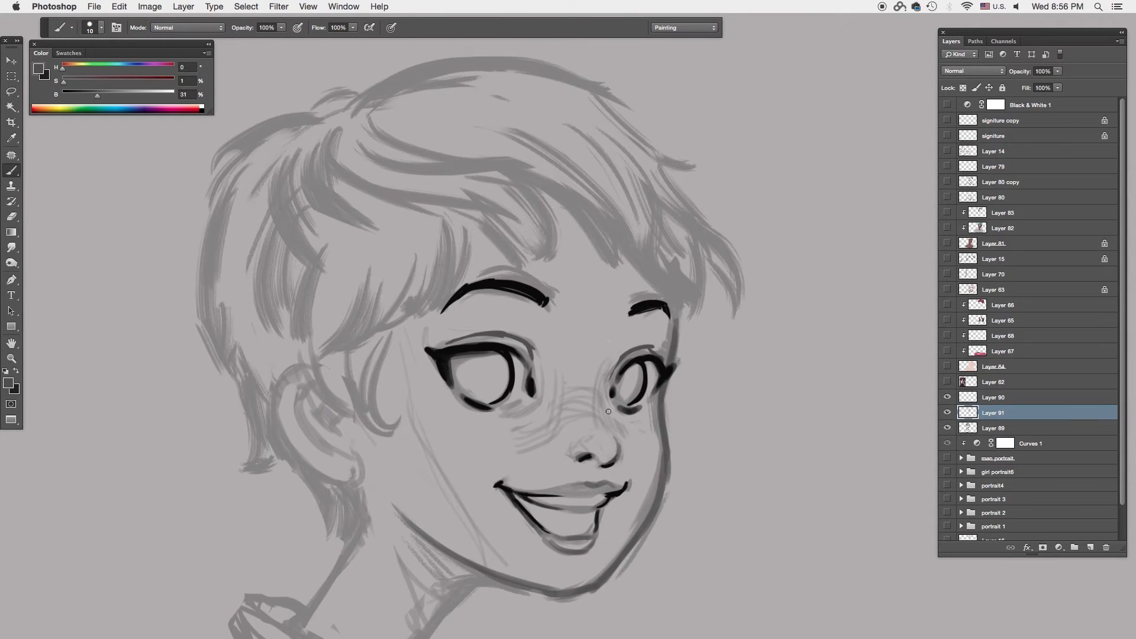
pyautogui.moveTo(354, 362); pyautogui.dragTo(456, 269)
pyautogui.moveTo(397, 355); pyautogui.dragTo(409, 440)
# Step: Ink the forehead hair, right-side strands and the top arc of the hair
pyautogui.moveTo(488, 230); pyautogui.dragTo(543, 283)
pyautogui.moveTo(397, 163); pyautogui.dragTo(582, 176)
pyautogui.moveTo(550, 190); pyautogui.dragTo(641, 278)
pyautogui.moveTo(536, 140); pyautogui.dragTo(642, 274)
pyautogui.moveTo(649, 164); pyautogui.dragTo(679, 278)
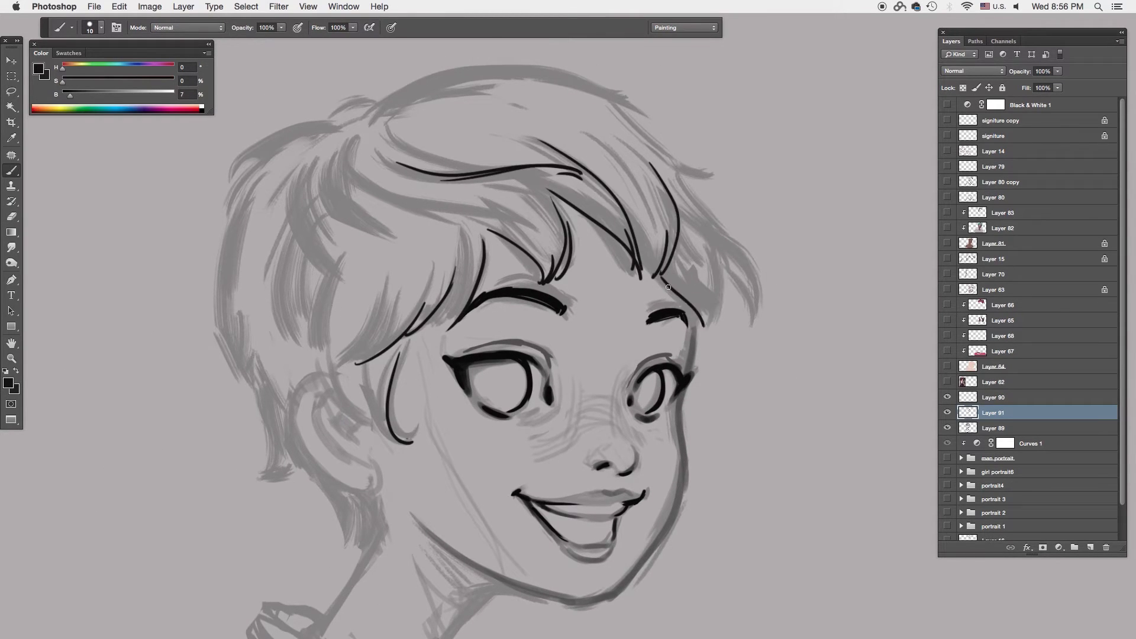
pyautogui.moveTo(696, 231); pyautogui.dragTo(686, 328)
pyautogui.moveTo(662, 163); pyautogui.dragTo(761, 320)
pyautogui.moveTo(739, 254); pyautogui.dragTo(757, 307)
pyautogui.hotkey('ctrl', '-')
pyautogui.moveTo(500, 196); pyautogui.dragTo(685, 229)
pyautogui.moveTo(662, 215); pyautogui.dragTo(740, 268)
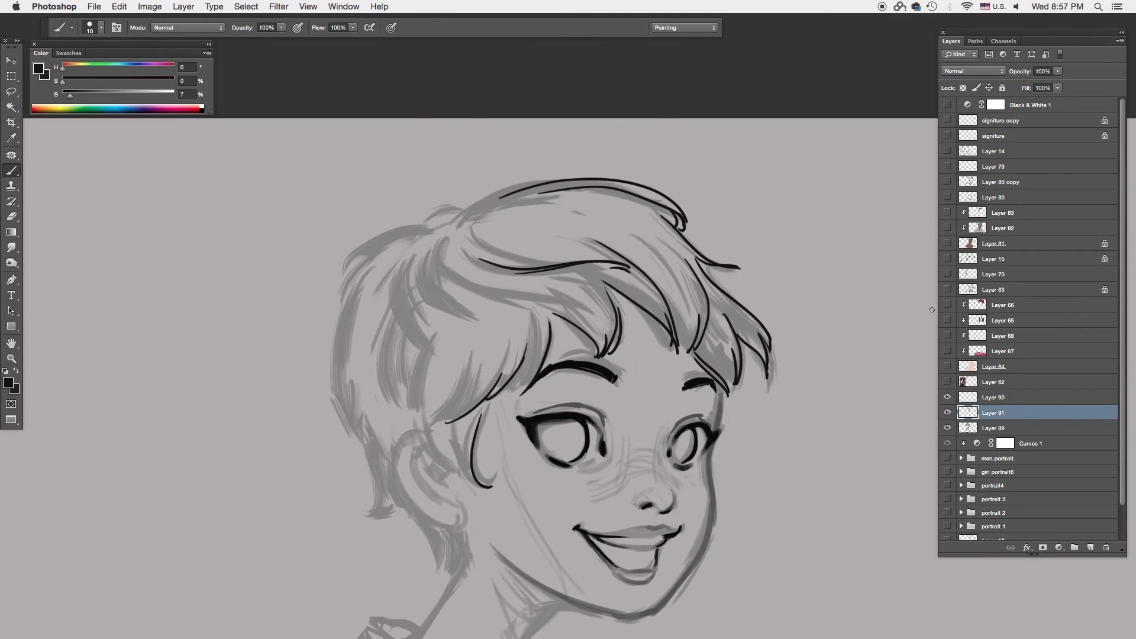
# Step: Ink the upper-left fringe and strands down the left side of the hair
pyautogui.hscroll(3, 653, 153)
pyautogui.moveTo(384, 227); pyautogui.dragTo(303, 263)
pyautogui.scroll(1, 334, 249)
pyautogui.moveTo(289, 308)
pyautogui.mouseDown()
pyautogui.moveTo(350, 238)
pyautogui.moveTo(457, 324)
pyautogui.mouseUp()
pyautogui.scroll(1, 291, 425)
pyautogui.moveTo(444, 266); pyautogui.dragTo(562, 324)
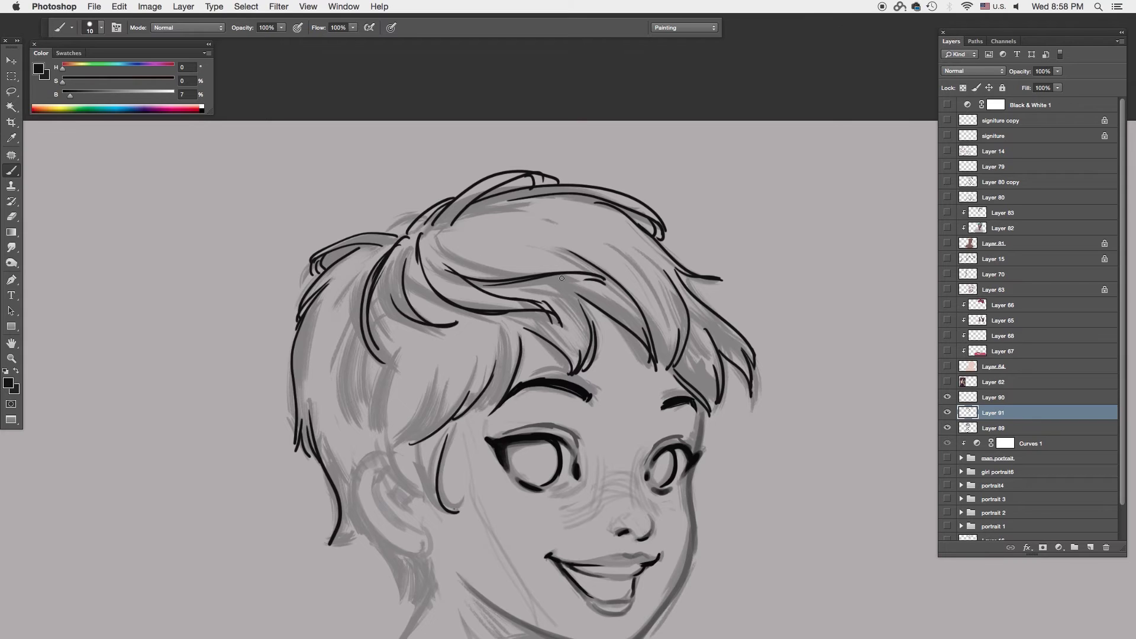
pyautogui.moveTo(440, 249); pyautogui.dragTo(603, 276)
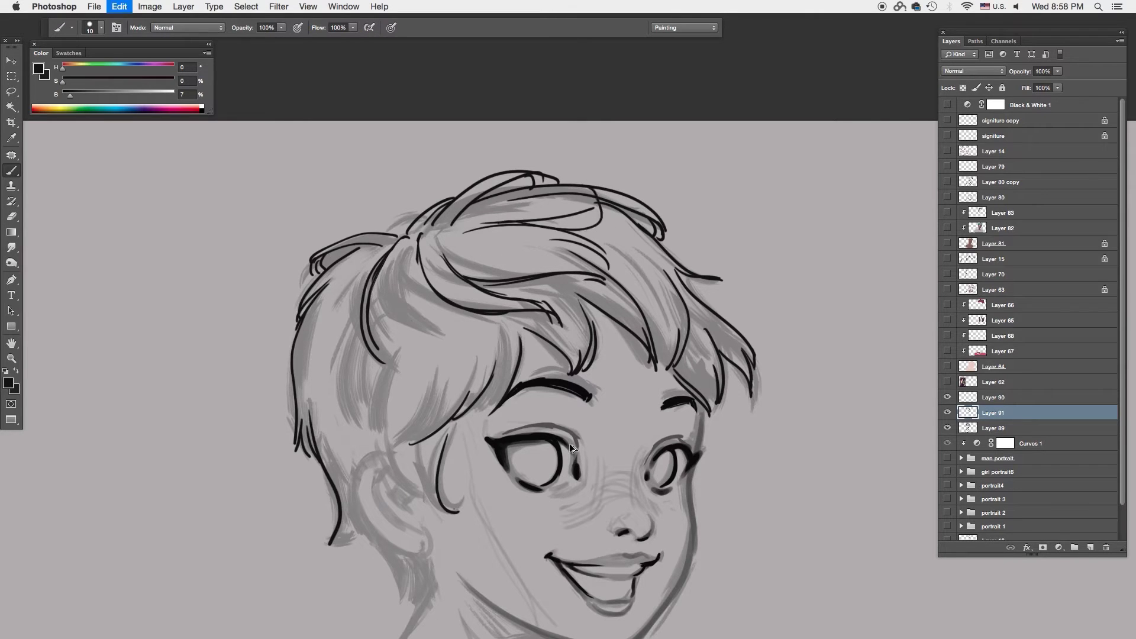
pyautogui.moveTo(431, 266); pyautogui.dragTo(378, 440)
pyautogui.moveTo(459, 305); pyautogui.dragTo(385, 412)
pyautogui.moveTo(378, 297)
pyautogui.mouseDown()
pyautogui.moveTo(332, 438)
pyautogui.moveTo(355, 473)
pyautogui.mouseUp()
pyautogui.keyDown('alt'); pyautogui.click(507, 427); pyautogui.keyUp('alt')
pyautogui.scroll(2, 487, 474)
pyautogui.scroll(-3, 332, 430)
# Step: Ink the jaw and neck line and the hair tufts below the ear
pyautogui.moveTo(283, 325); pyautogui.dragTo(340, 419)
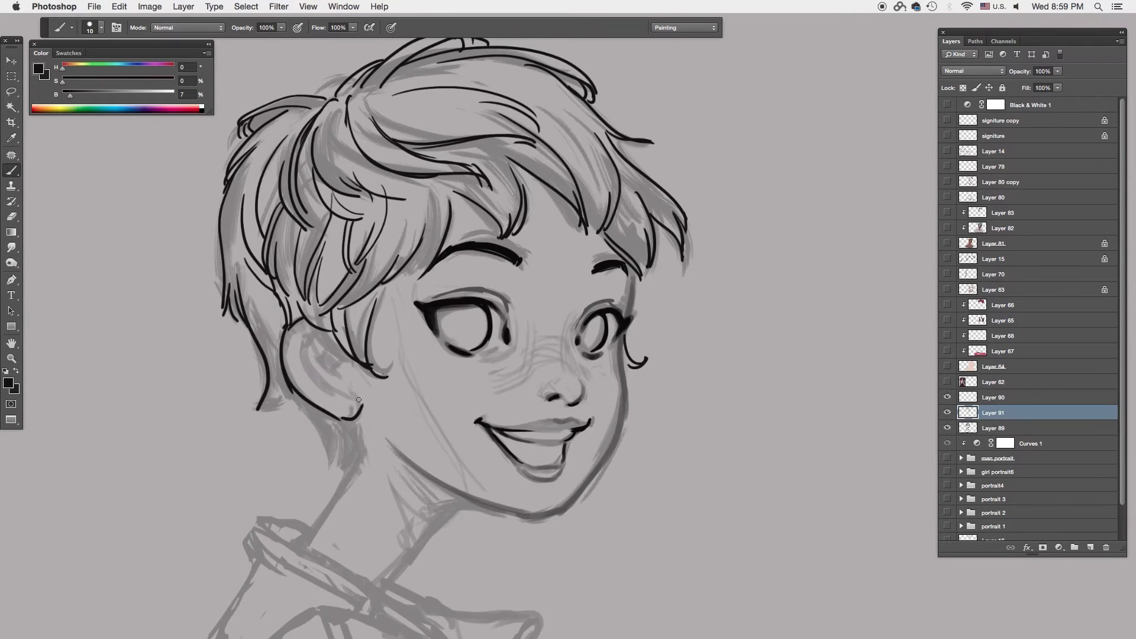
pyautogui.scroll(-2, 412, 300)
pyautogui.hotkey('ctrl', 'z')
pyautogui.moveTo(331, 382); pyautogui.dragTo(363, 414)
pyautogui.scroll(1, 398, 440)
pyautogui.hotkey('ctrl', '-')
pyautogui.hotkey('ctrl', '-')
pyautogui.hotkey('ctrl', '-')
pyautogui.click(994, 428)
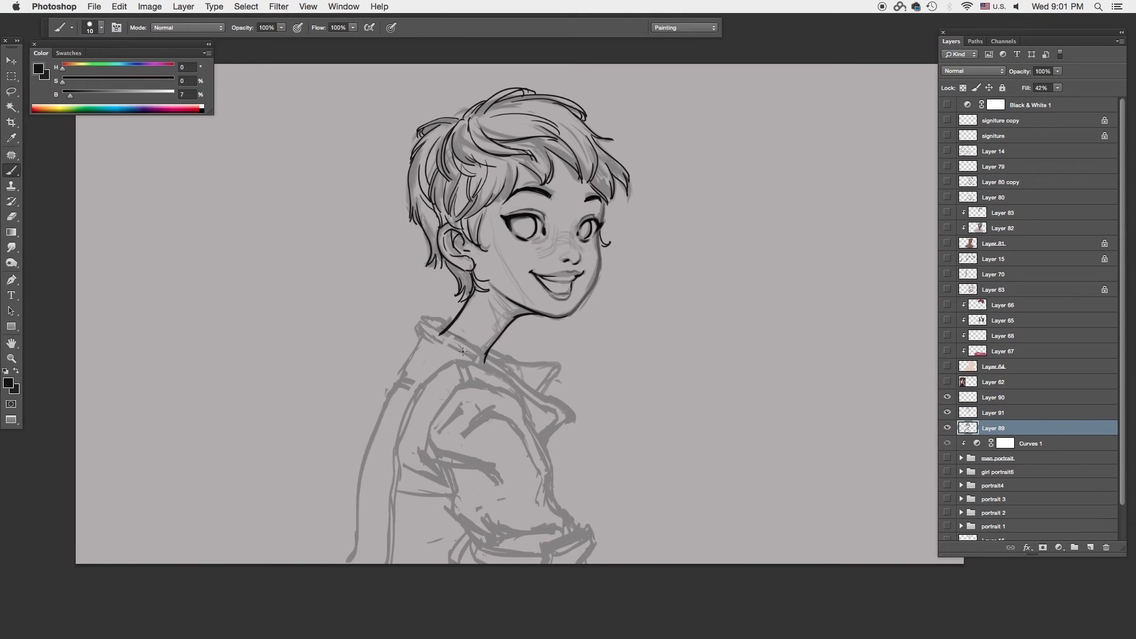
# Step: Ink the collar edge and shoulder outline in black, then hide the sketch layer
pyautogui.hotkey('ctrl', 'z')
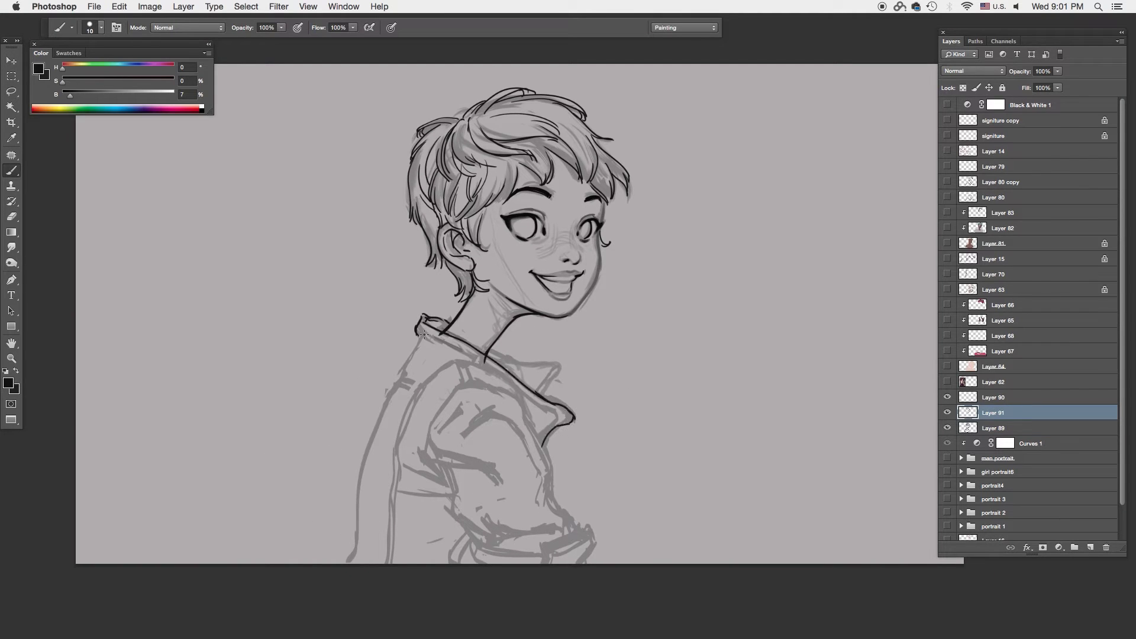
pyautogui.moveTo(484, 355); pyautogui.dragTo(560, 366)
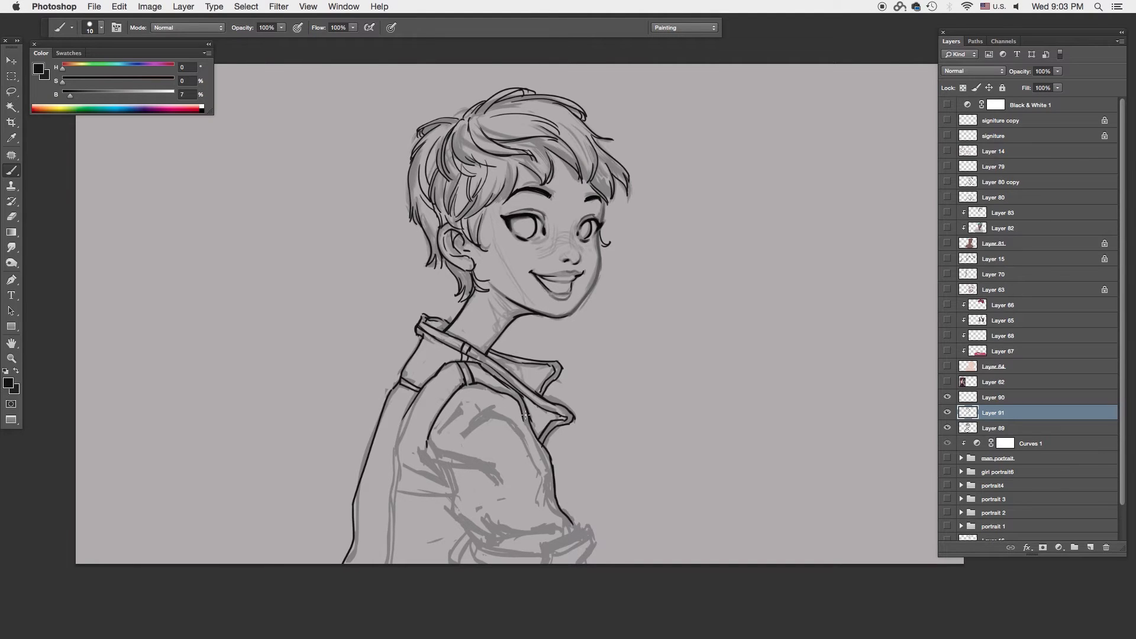
pyautogui.moveTo(529, 436); pyautogui.dragTo(461, 436)
pyautogui.press('Tab')
pyautogui.press('Tab')
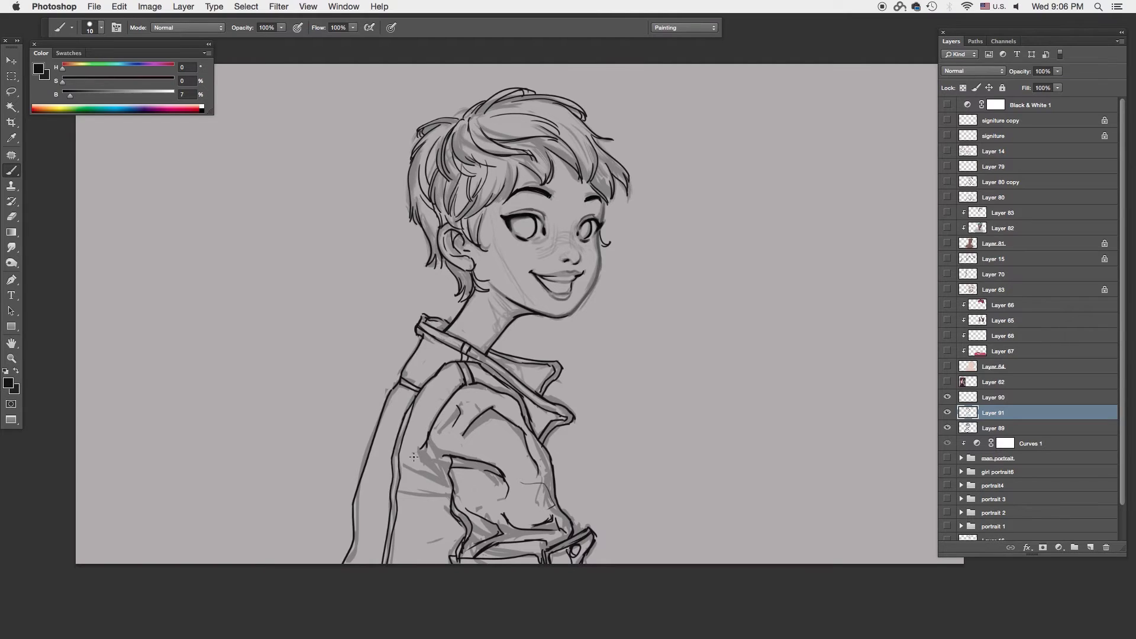
pyautogui.click(947, 428)
pyautogui.keyDown('ctrl'); pyautogui.click(1090, 547); pyautogui.keyUp('ctrl')
# Step: With a large soft brush, paint grey shading over the cheek, face, neck, jacket and arm
pyautogui.rightClick(665, 237)
pyautogui.press('Return')
pyautogui.moveTo(497, 195)
pyautogui.mouseDown()
pyautogui.moveTo(519, 248)
pyautogui.moveTo(366, 544)
pyautogui.mouseUp()
pyautogui.moveTo(414, 378); pyautogui.dragTo(449, 556)
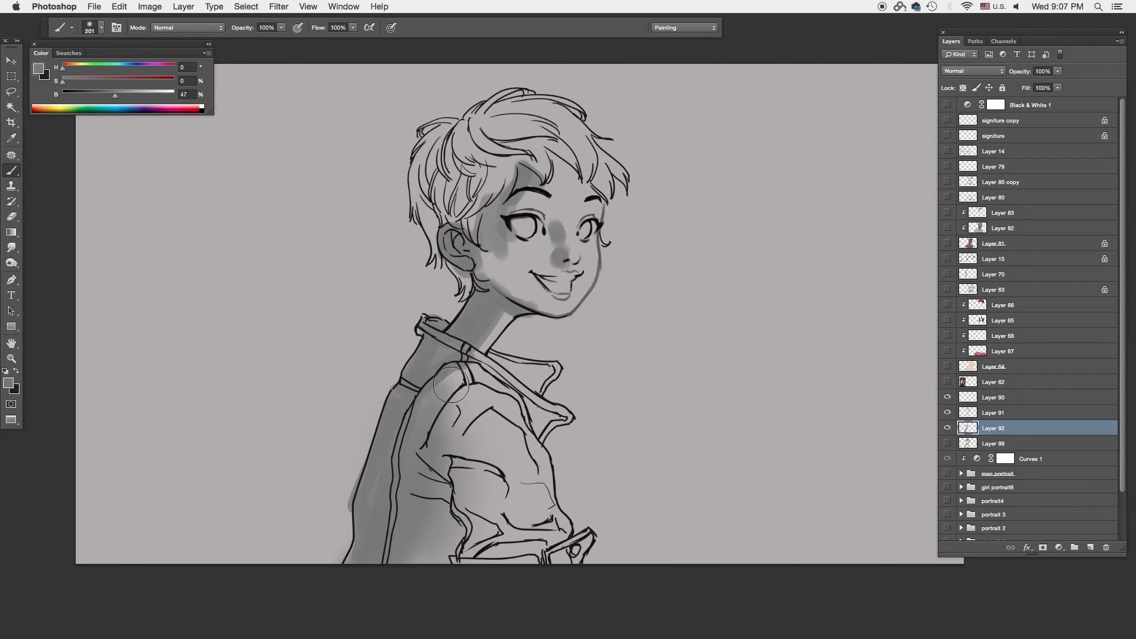
pyautogui.moveTo(456, 360); pyautogui.dragTo(438, 550)
# Step: Lasso the figure, fill it with a light base colour, and clip the shading layer above it
pyautogui.press('l')
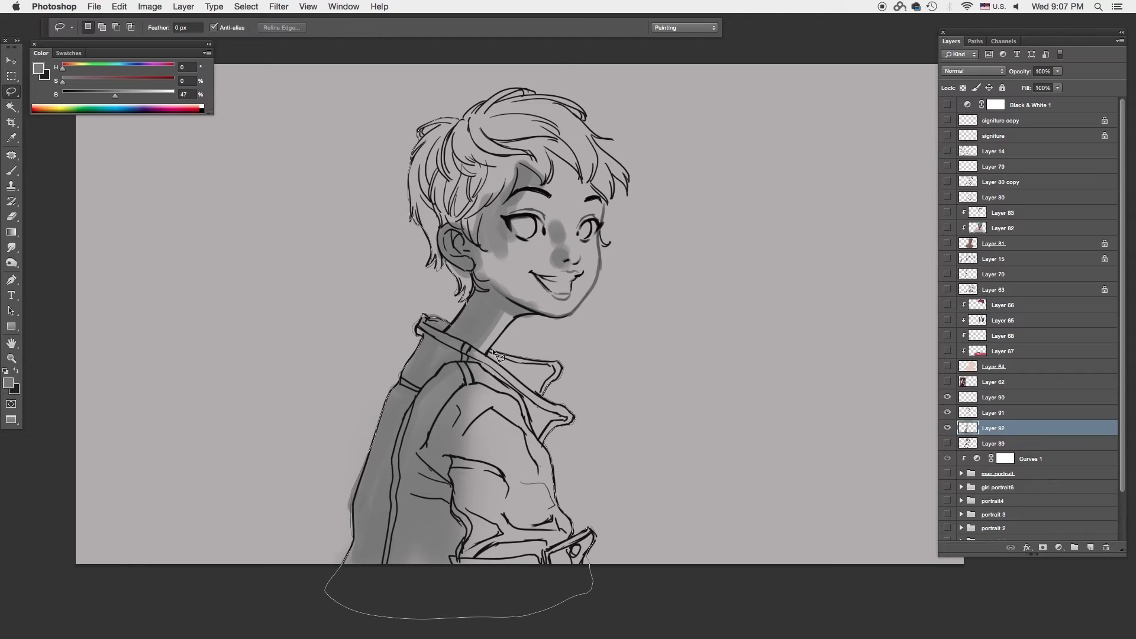
pyautogui.moveTo(533, 95); pyautogui.dragTo(627, 172)
pyautogui.press('b')
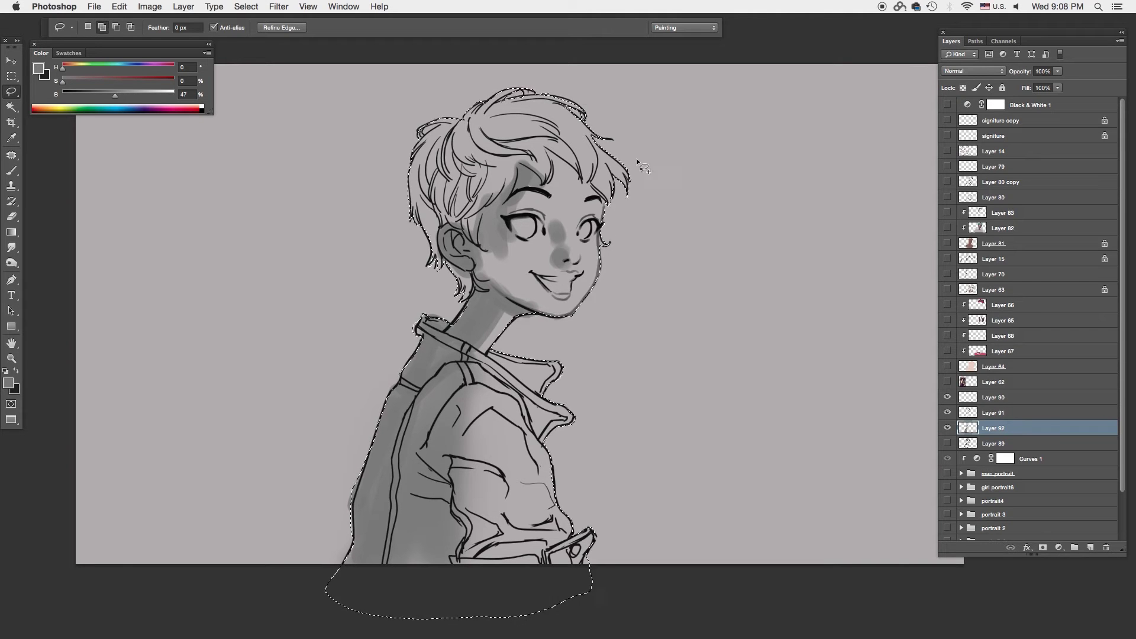
pyautogui.keyDown('ctrl'); pyautogui.click(1090, 547); pyautogui.keyUp('ctrl')
pyautogui.keyDown('alt'); pyautogui.click(817, 335); pyautogui.keyUp('alt')
pyautogui.hotkey('shift', 'BackSpace')
pyautogui.press('Return')
pyautogui.press('Return')
pyautogui.hotkey('ctrl', 'd')
pyautogui.hotkey('alt', ']')
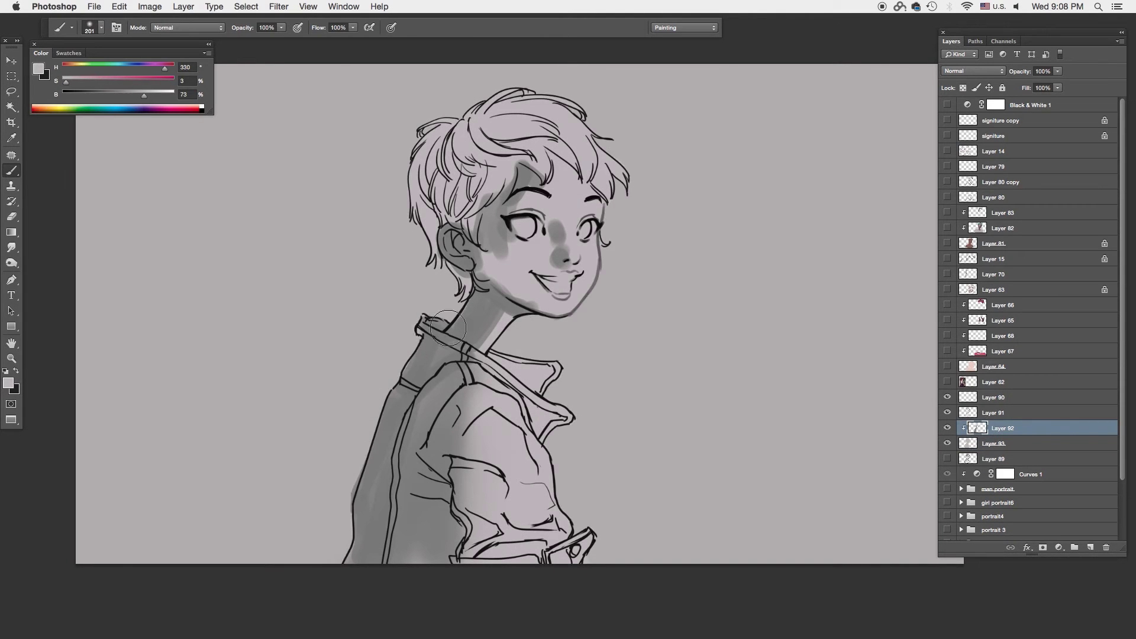
pyautogui.hotkey('ctrl', 'alt', 'g')
# Step: With a smaller brush, shade the hair, neck, collar, shoulder and lower jacket
pyautogui.moveTo(579, 154); pyautogui.dragTo(501, 231)
pyautogui.rightClick(580, 199)
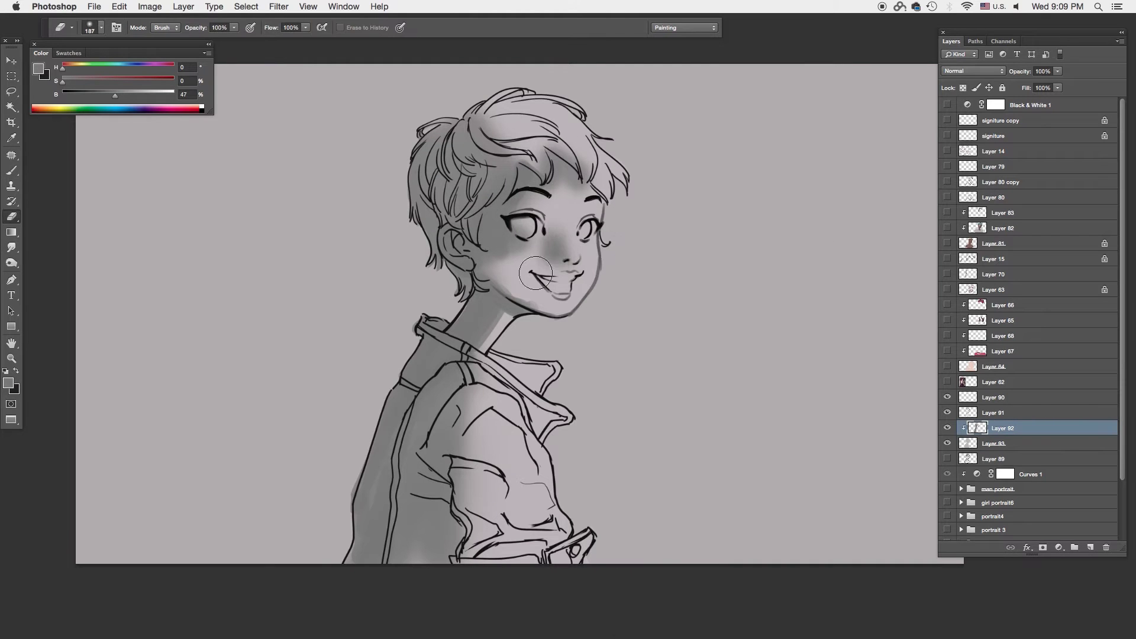
pyautogui.rightClick(584, 234)
pyautogui.moveTo(633, 254)
pyautogui.mouseDown()
pyautogui.moveTo(532, 408)
pyautogui.moveTo(509, 520)
pyautogui.mouseUp()
pyautogui.moveTo(503, 426)
pyautogui.mouseDown()
pyautogui.moveTo(560, 528)
pyautogui.moveTo(349, 547)
pyautogui.mouseUp()
pyautogui.moveTo(568, 142); pyautogui.dragTo(438, 136)
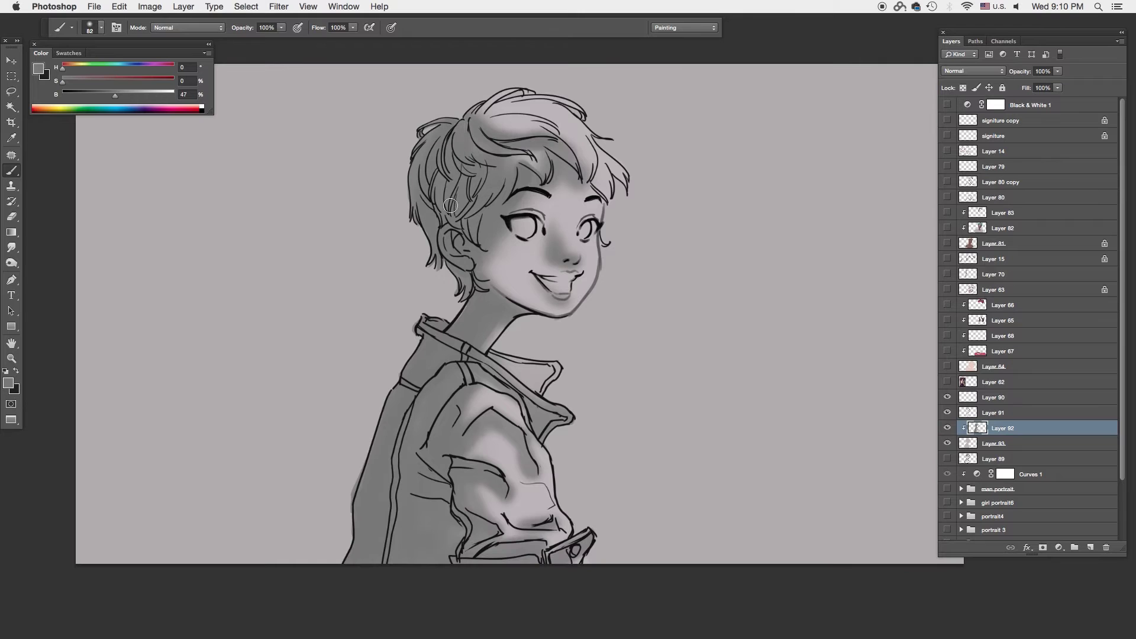
# Step: Erase excess shading from the hair and check the full canvas with panels hidden
pyautogui.press('e')
pyautogui.rightClick(641, 168)
pyautogui.moveTo(577, 154); pyautogui.dragTo(558, 197)
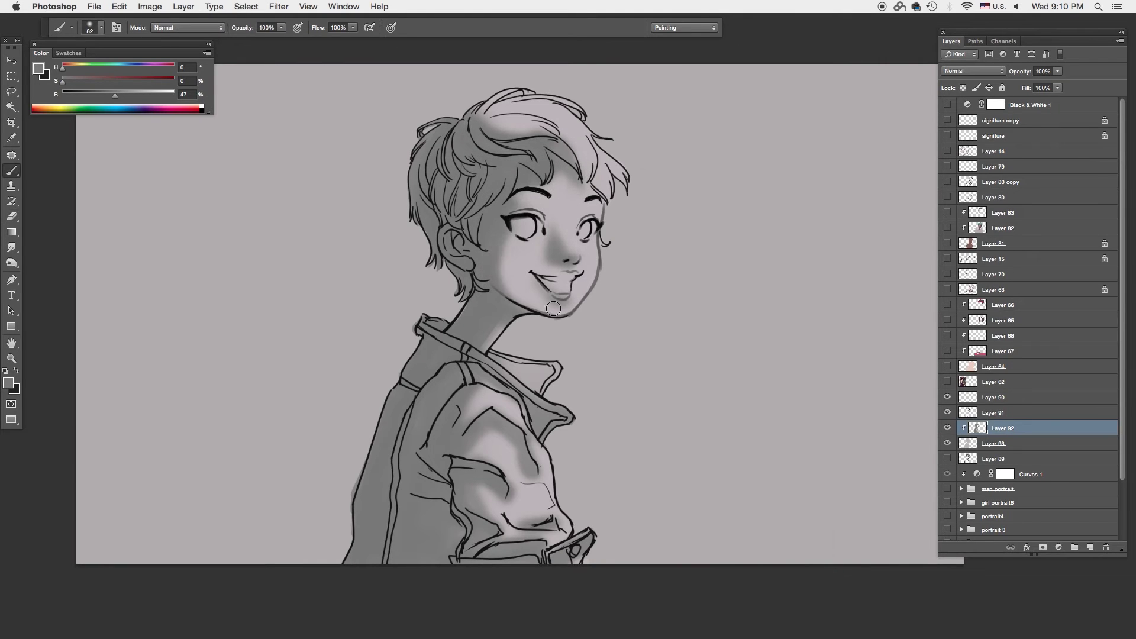
pyautogui.press('Tab')
pyautogui.press('Tab')
pyautogui.press('Return')
pyautogui.press('Return')
pyautogui.rightClick(553, 233)
pyautogui.keyDown('alt'); pyautogui.click(502, 218); pyautogui.keyUp('alt')
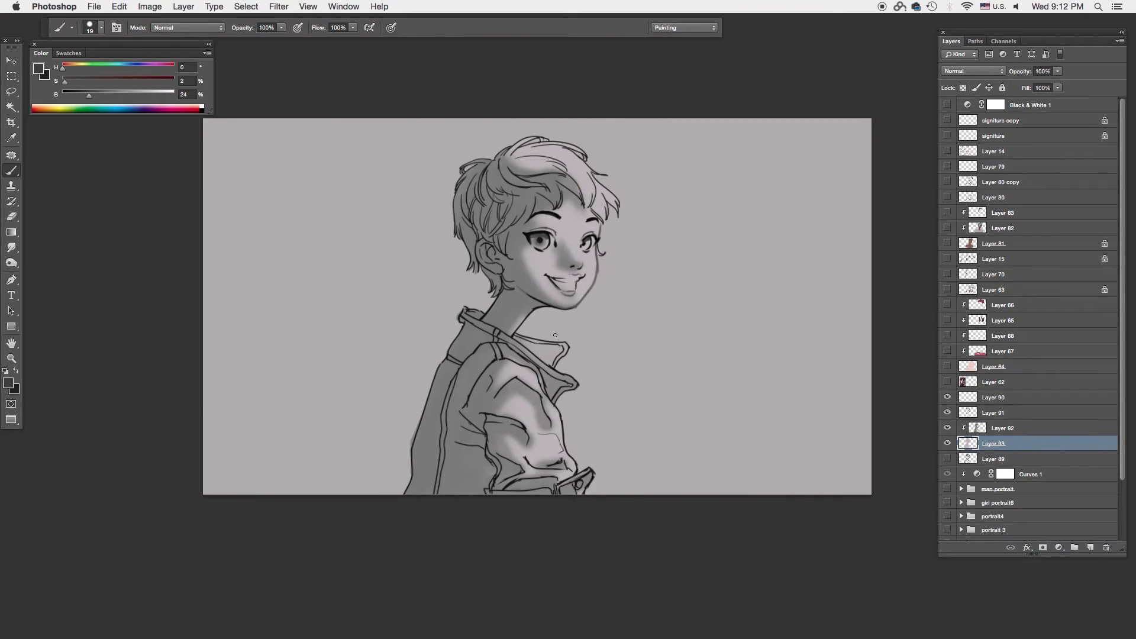
# Step: Make Layer 92 active and sample light pinkish and dark greys from the face
pyautogui.press('Tab')
pyautogui.press('Tab')
pyautogui.rightClick(510, 238)
pyautogui.keyDown('alt'); pyautogui.click(544, 329); pyautogui.keyUp('alt')
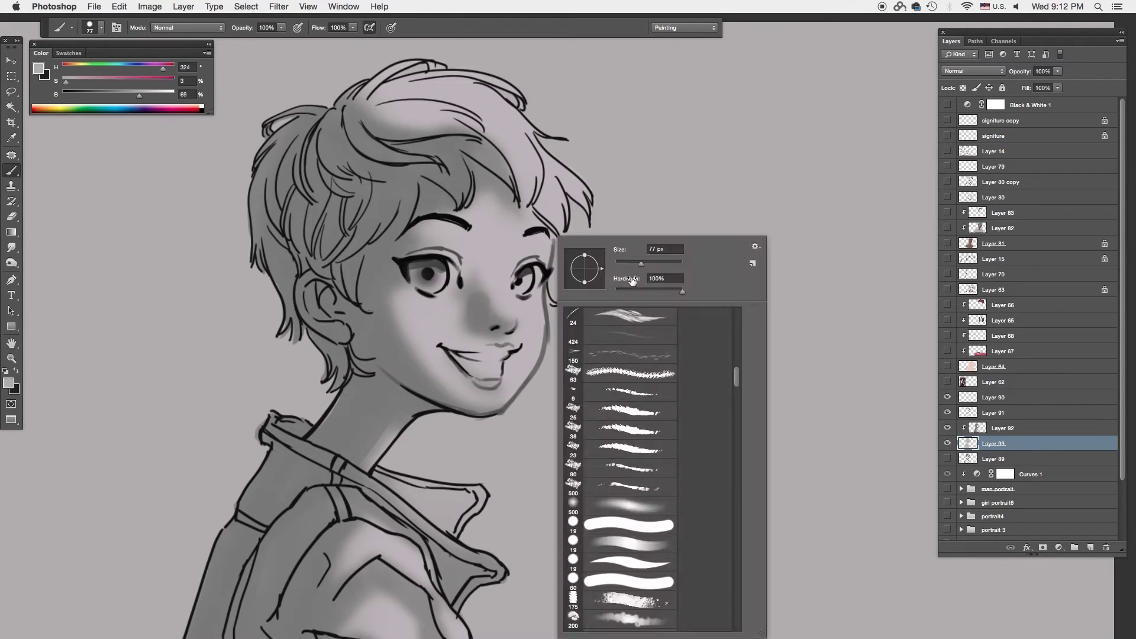
pyautogui.click(1027, 428)
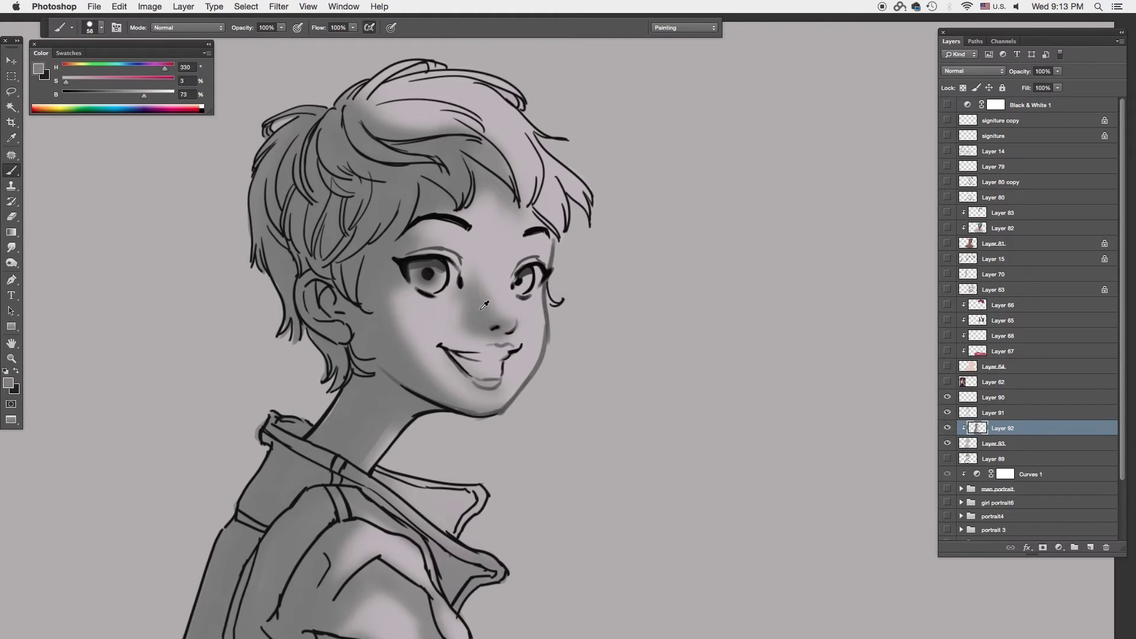
pyautogui.keyDown('alt'); pyautogui.click(507, 331); pyautogui.keyUp('alt')
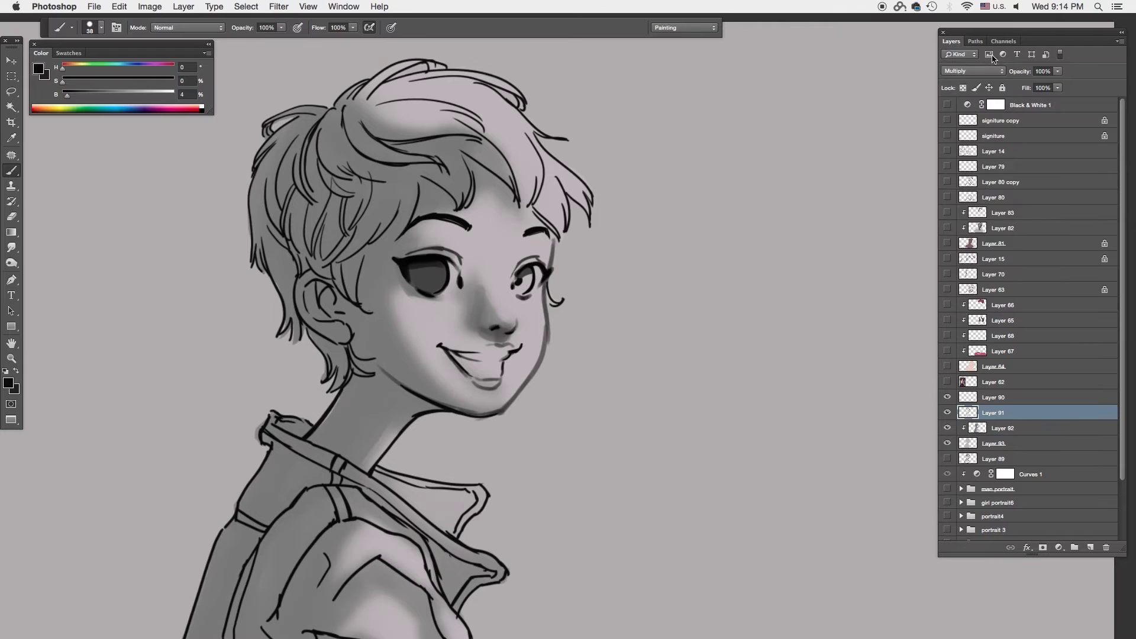
pyautogui.keyDown('alt'); pyautogui.click(427, 273); pyautogui.keyUp('alt')
# Step: Paint the right eye's iris darker and blend it with Smudge
pyautogui.moveTo(520, 279); pyautogui.dragTo(530, 278)
pyautogui.keyDown('alt'); pyautogui.click(430, 264); pyautogui.keyUp('alt')
pyautogui.keyDown('alt'); pyautogui.click(523, 276); pyautogui.keyUp('alt')
pyautogui.press('r')
pyautogui.press('b')
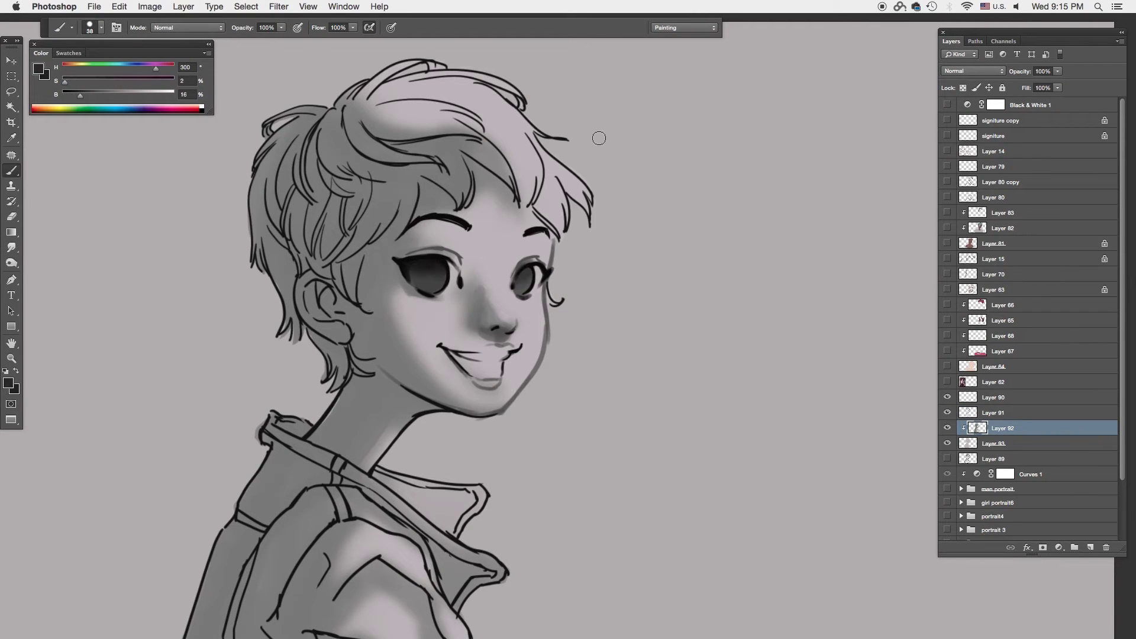
pyautogui.moveTo(515, 311); pyautogui.dragTo(509, 308)
pyautogui.click(804, 375)
# Step: Sample dark, mid and light tones around the eye and face, adjusting the brush size
pyautogui.keyDown('alt'); pyautogui.click(530, 272); pyautogui.keyUp('alt')
pyautogui.keyDown('alt'); pyautogui.click(444, 266); pyautogui.keyUp('alt')
pyautogui.scroll(1, 513, 276)
pyautogui.keyDown('alt'); pyautogui.click(405, 330); pyautogui.keyUp('alt')
pyautogui.press('e')
pyautogui.press('b')
pyautogui.keyDown('alt'); pyautogui.click(511, 328); pyautogui.keyUp('alt')
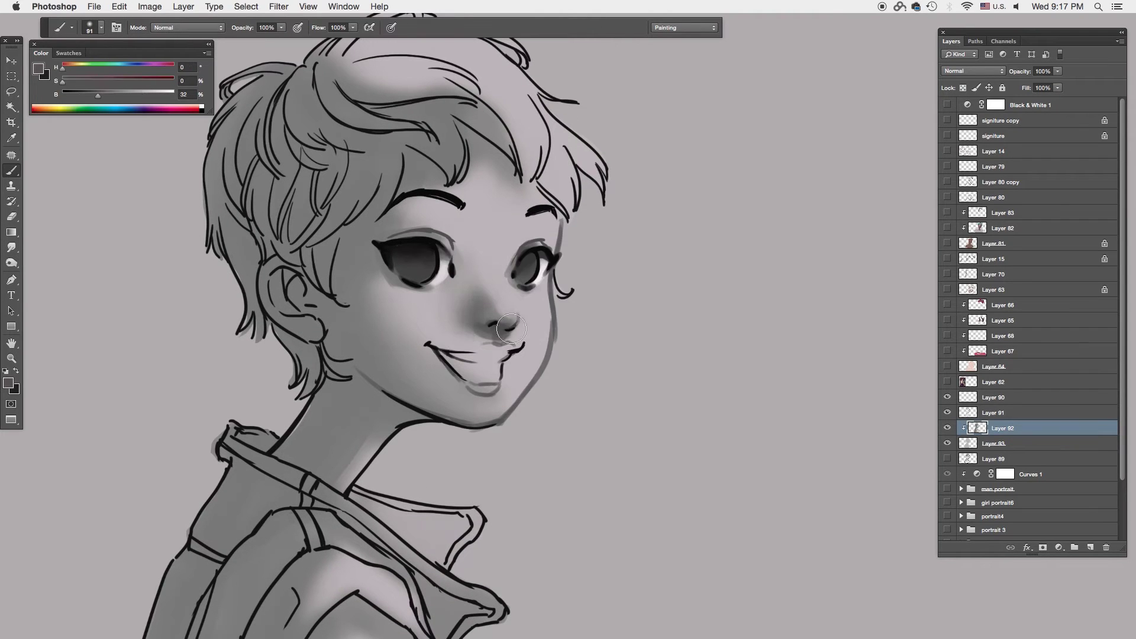
pyautogui.scroll(1, 512, 320)
pyautogui.rightClick(556, 236)
pyautogui.press('Escape')
# Step: Soften the face shading with Smudge and erase on Layer 91, then return to Layer 92
pyautogui.press('r')
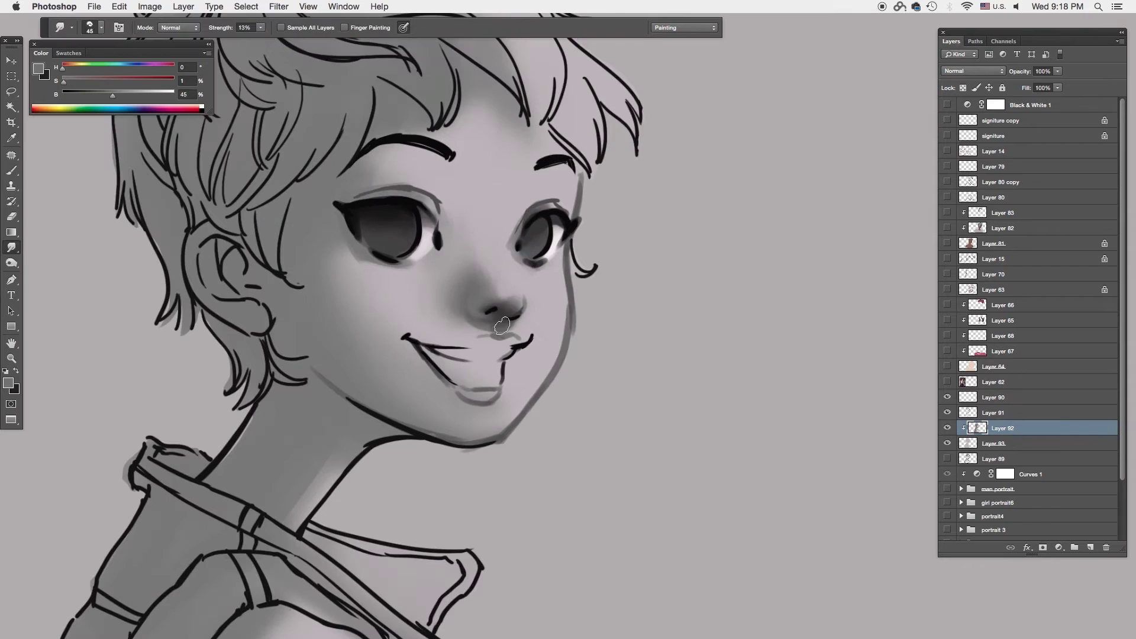
pyautogui.scroll(1, 538, 340)
pyautogui.rightClick(519, 237)
pyautogui.press('Escape')
pyautogui.press('e')
pyautogui.keyDown('alt'); pyautogui.click(482, 229); pyautogui.keyUp('alt')
pyautogui.scroll(-1, 557, 270)
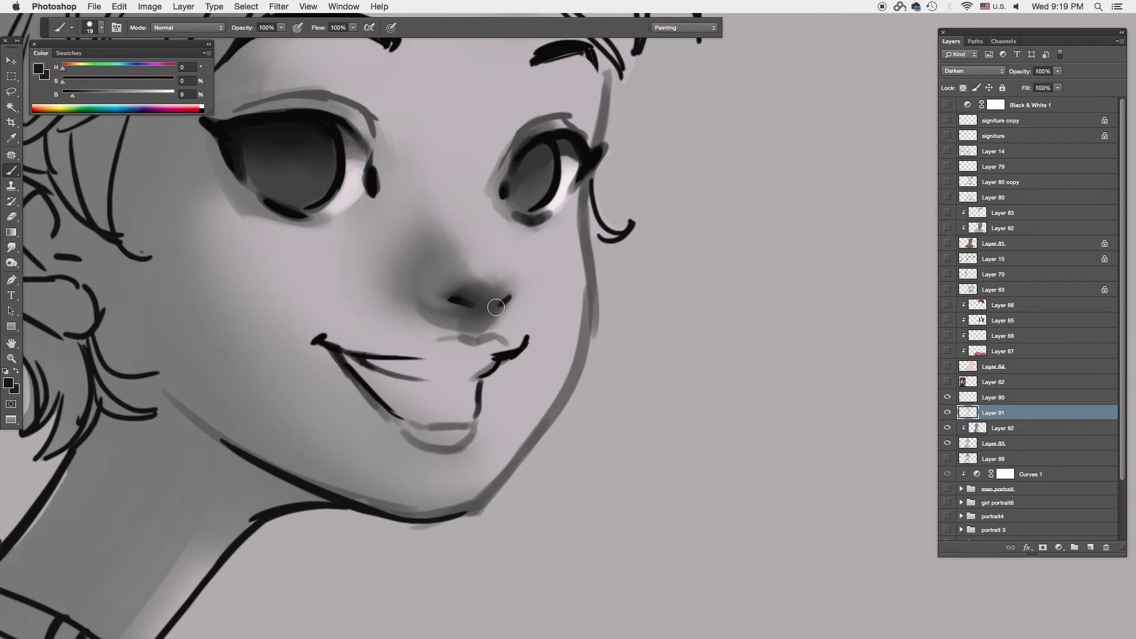
pyautogui.press('b')
pyautogui.scroll(-3, 551, 277)
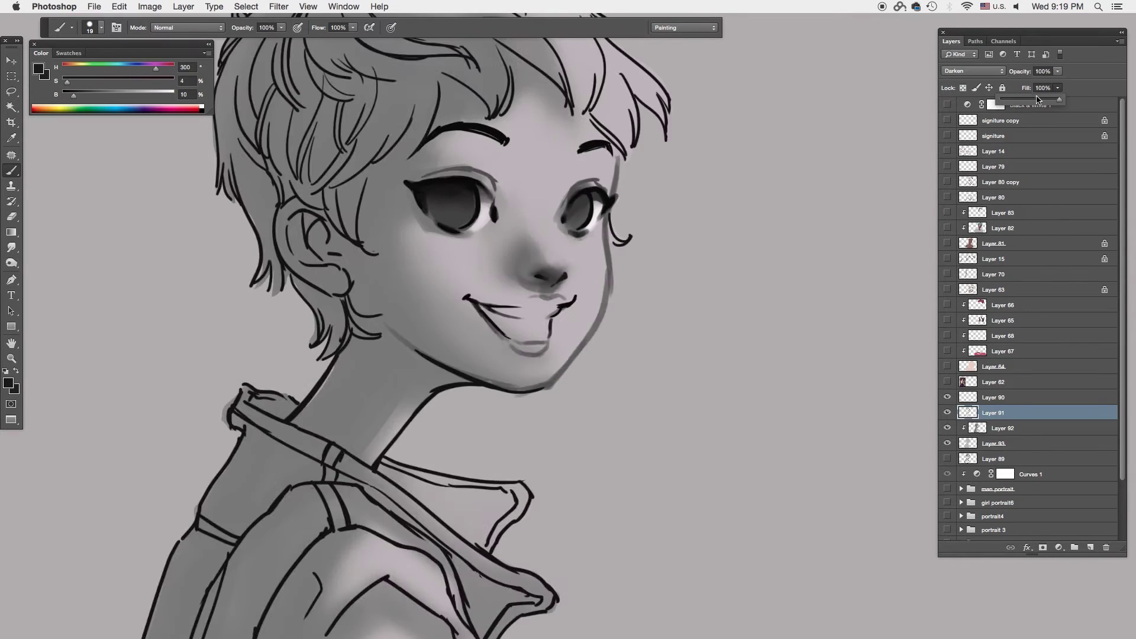
pyautogui.scroll(2, 535, 278)
pyautogui.hotkey('alt', '[')
pyautogui.keyDown('alt'); pyautogui.click(535, 279); pyautogui.keyUp('alt')
# Step: Dab a light highlight on the nose tip and blend it with Smudge
pyautogui.keyDown('alt'); pyautogui.click(535, 283); pyautogui.keyUp('alt')
pyautogui.click(557, 270)
pyautogui.press('r')
pyautogui.rightClick(579, 237)
pyautogui.press('Escape')
pyautogui.press('b')
# Step: Repaint the nose and upper lip in a lighter skin tone
pyautogui.keyDown('alt'); pyautogui.click(578, 275); pyautogui.keyUp('alt')
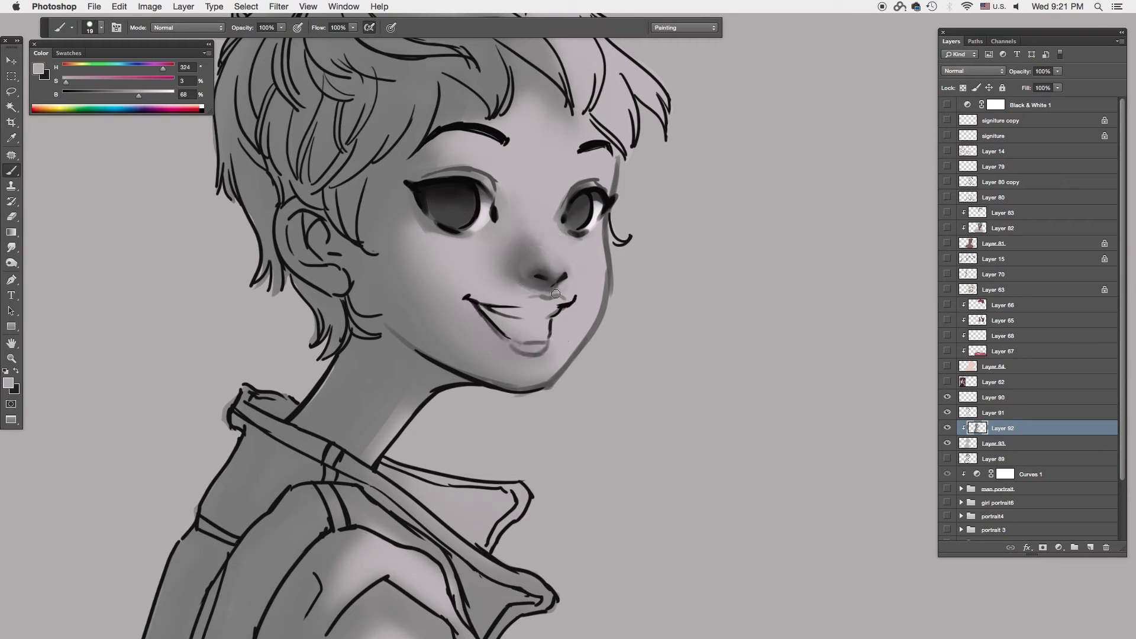
pyautogui.keyDown('alt'); pyautogui.click(523, 287); pyautogui.keyUp('alt')
pyautogui.moveTo(497, 290); pyautogui.dragTo(568, 293)
pyautogui.keyDown('alt'); pyautogui.click(536, 270); pyautogui.keyUp('alt')
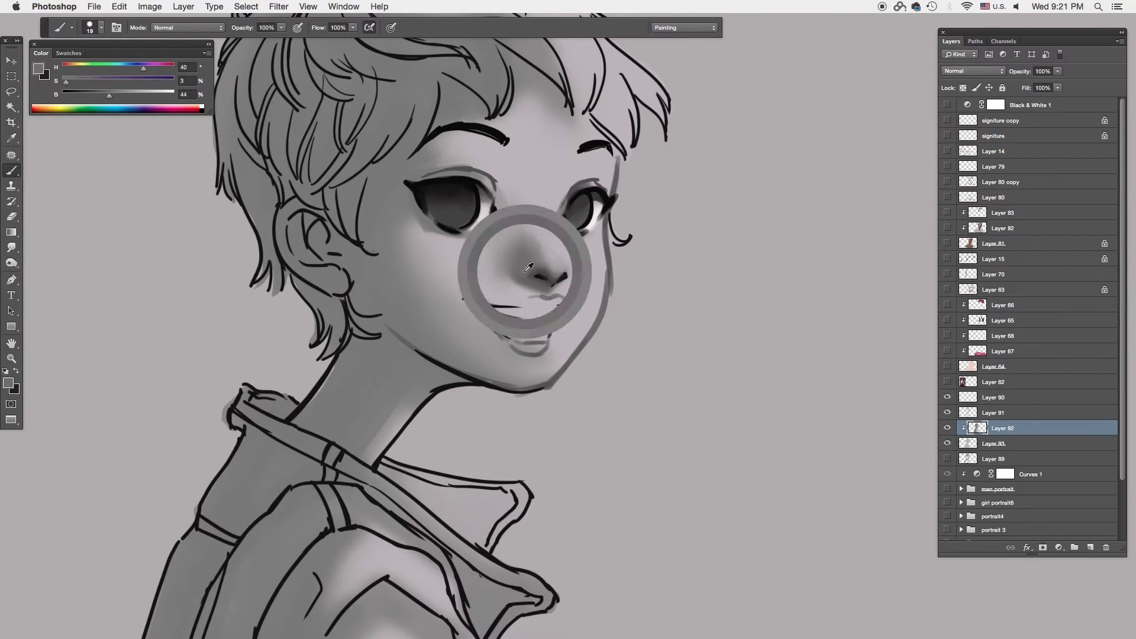
pyautogui.scroll(-2, 613, 272)
# Step: Smudge the nose and lip edges smoothly into the surrounding face shading
pyautogui.press('r')
pyautogui.rightClick(599, 237)
pyautogui.press('b')
pyautogui.keyDown('alt'); pyautogui.click(550, 257); pyautogui.keyUp('alt')
pyautogui.press('r')
pyautogui.rightClick(597, 233)
pyautogui.press('Escape')
pyautogui.press('b')
pyautogui.keyDown('alt'); pyautogui.click(538, 252); pyautogui.keyUp('alt')
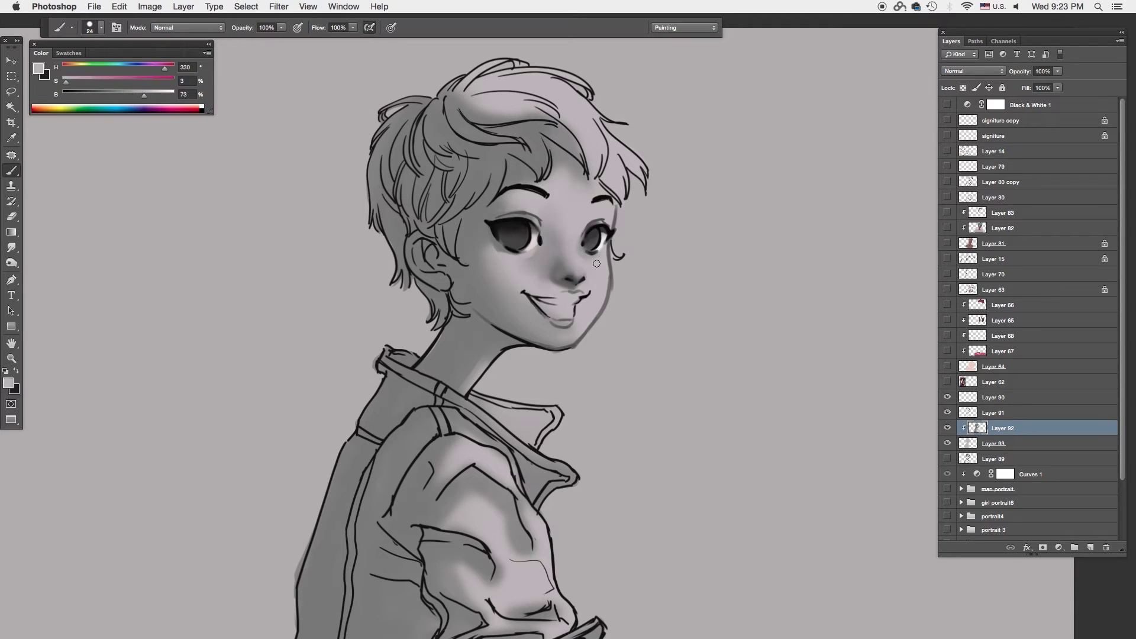
# Step: Sample shadow greys from the face, mouth and chin and enlarge the brush to 151 px
pyautogui.keyDown('alt'); pyautogui.click(545, 223); pyautogui.keyUp('alt')
pyautogui.keyDown('alt'); pyautogui.click(568, 295); pyautogui.keyUp('alt')
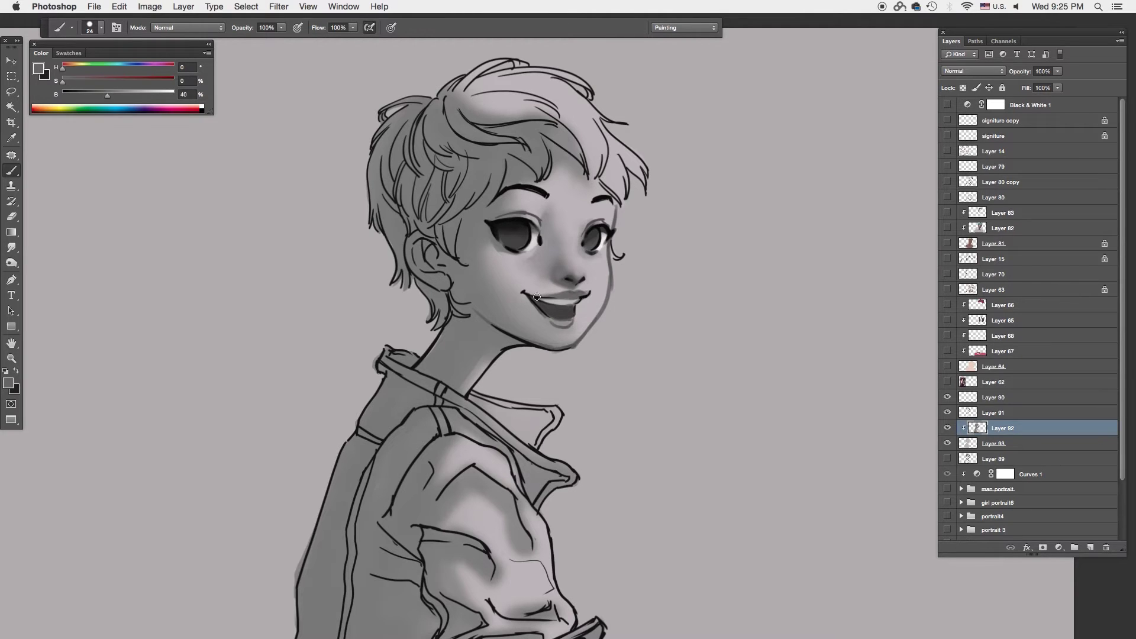
pyautogui.keyDown('alt'); pyautogui.click(541, 343); pyautogui.keyUp('alt')
pyautogui.keyDown('alt'); pyautogui.click(467, 272); pyautogui.keyUp('alt')
pyautogui.rightClick(467, 273)
pyautogui.write('151')
pyautogui.press('Return')
# Step: Darken the back and shoulder of the jacket with dark grey shadows
pyautogui.keyDown('alt'); pyautogui.click(479, 337); pyautogui.keyUp('alt')
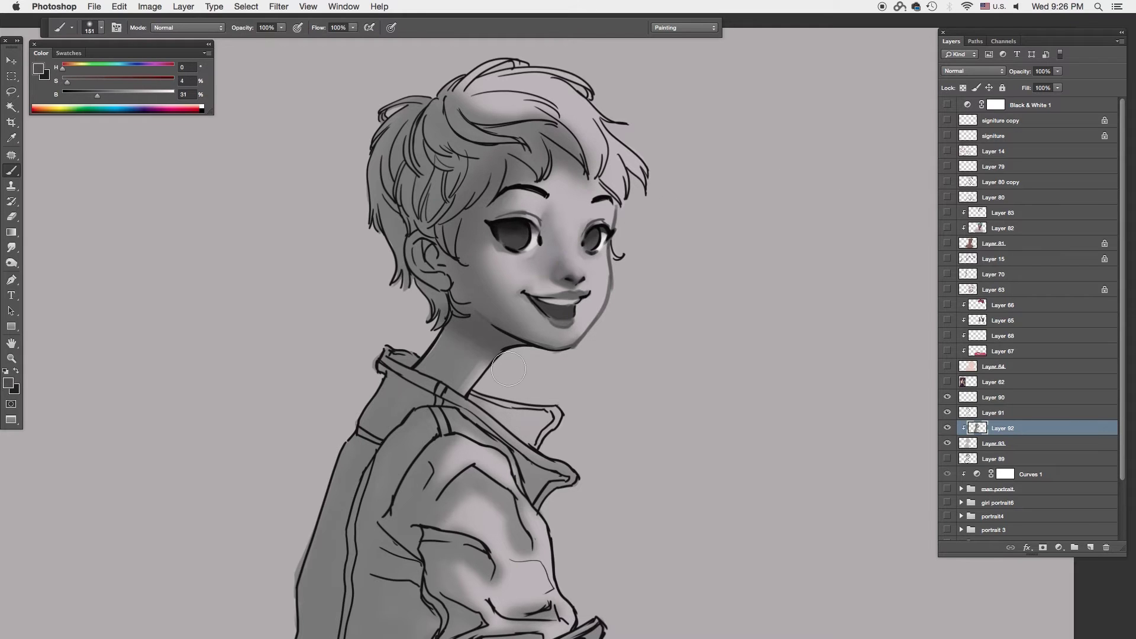
pyautogui.moveTo(402, 367); pyautogui.dragTo(332, 562)
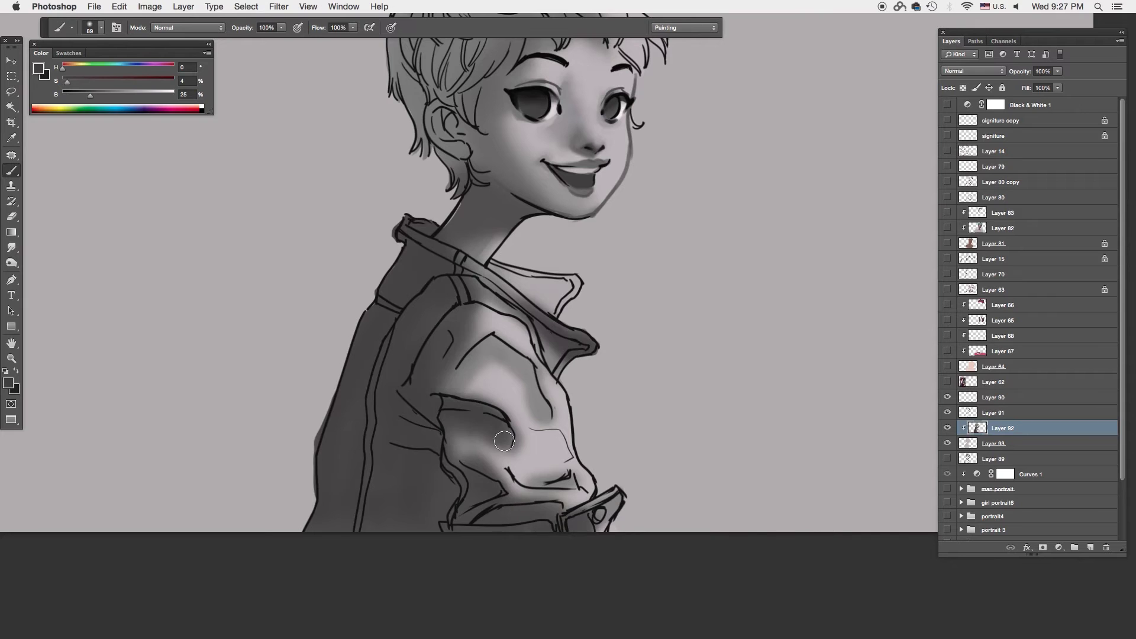
pyautogui.moveTo(533, 355)
pyautogui.mouseDown()
pyautogui.moveTo(490, 381)
pyautogui.moveTo(468, 332)
pyautogui.mouseUp()
pyautogui.press('super+equal')
pyautogui.rightClick(585, 237)
pyautogui.press('Return')
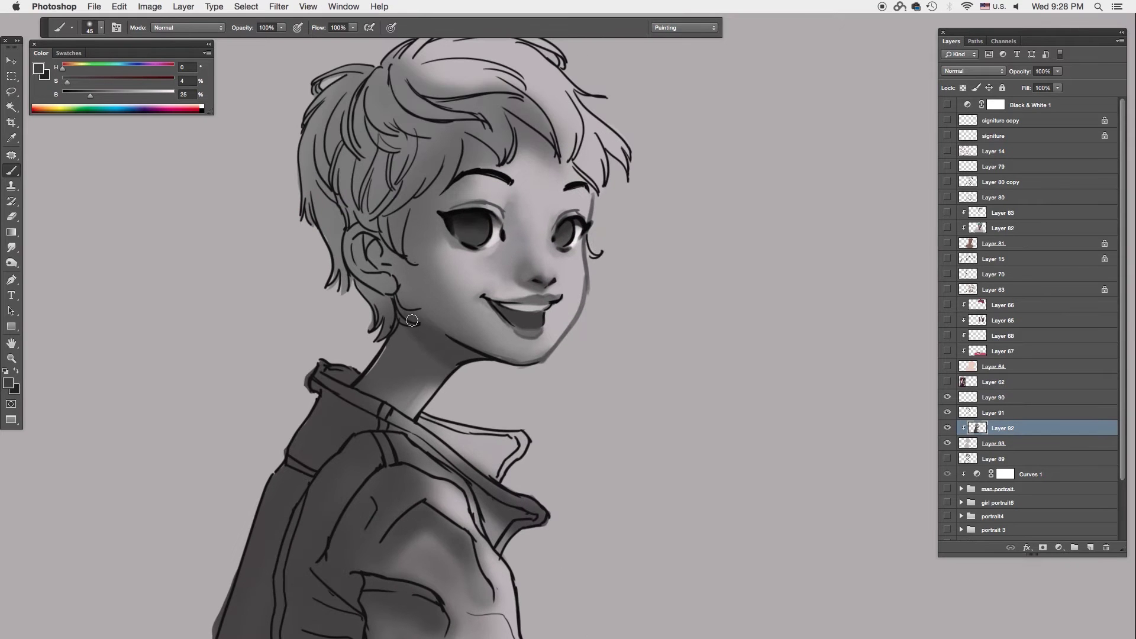
# Step: Paint and smudge shadows near the hair, cheek and under the chin onto the neck
pyautogui.moveTo(355, 225); pyautogui.dragTo(438, 321)
pyautogui.press('r')
pyautogui.press('b')
pyautogui.keyDown('alt'); pyautogui.click(467, 351); pyautogui.keyUp('alt')
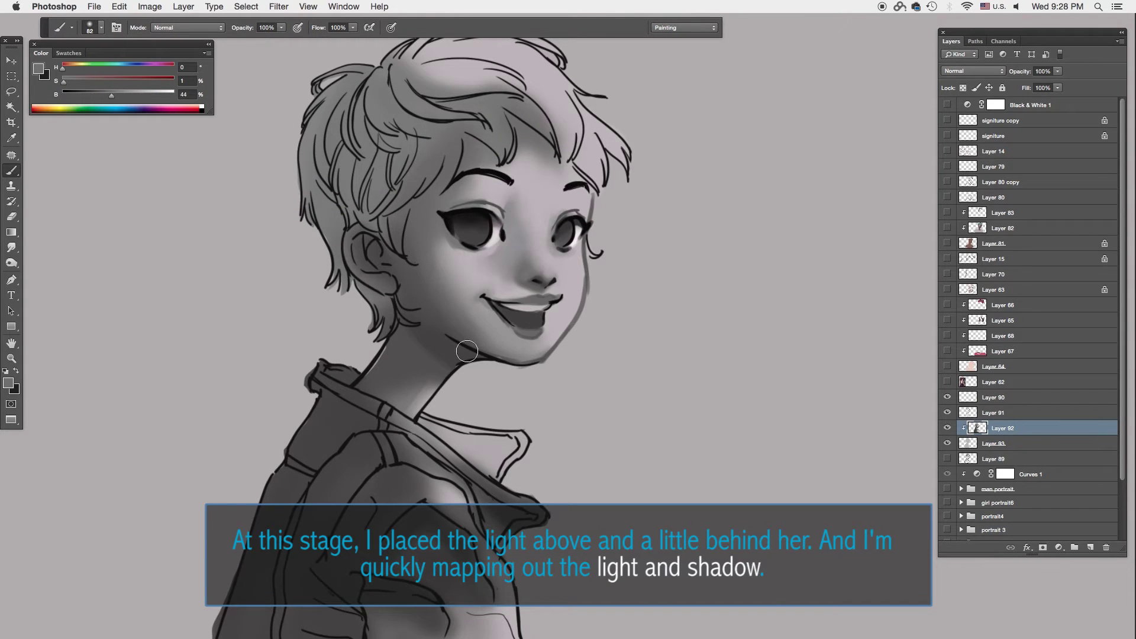
pyautogui.keyDown('alt'); pyautogui.click(485, 364); pyautogui.keyUp('alt')
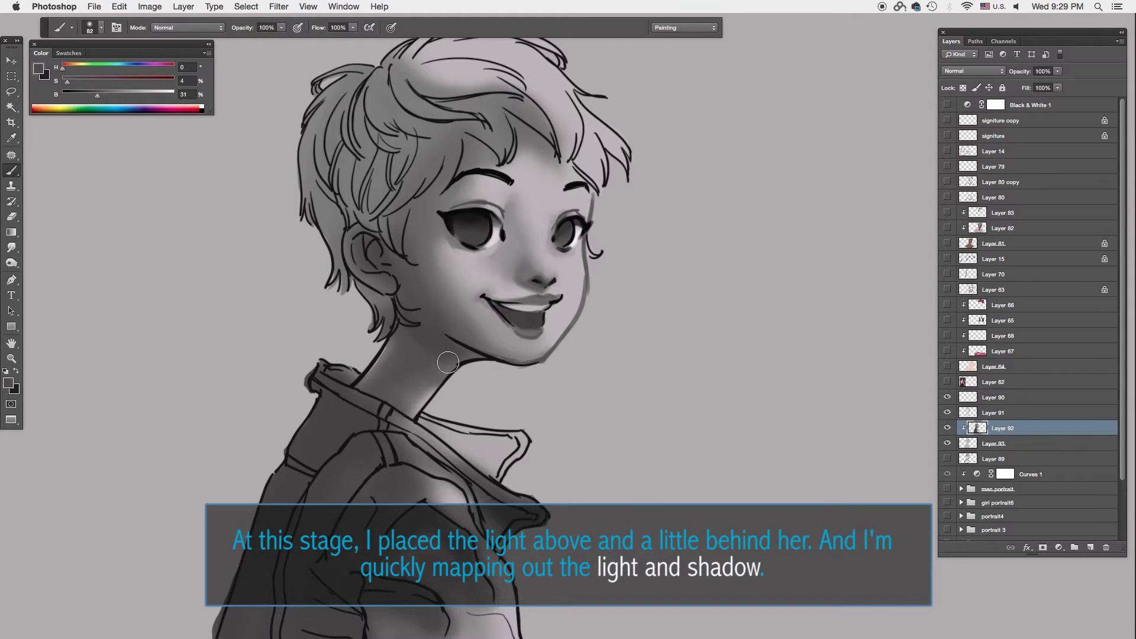
pyautogui.keyDown('alt'); pyautogui.click(416, 227); pyautogui.keyUp('alt')
# Step: Shade the right temple and forehead with a darker grey
pyautogui.rightClick(579, 236)
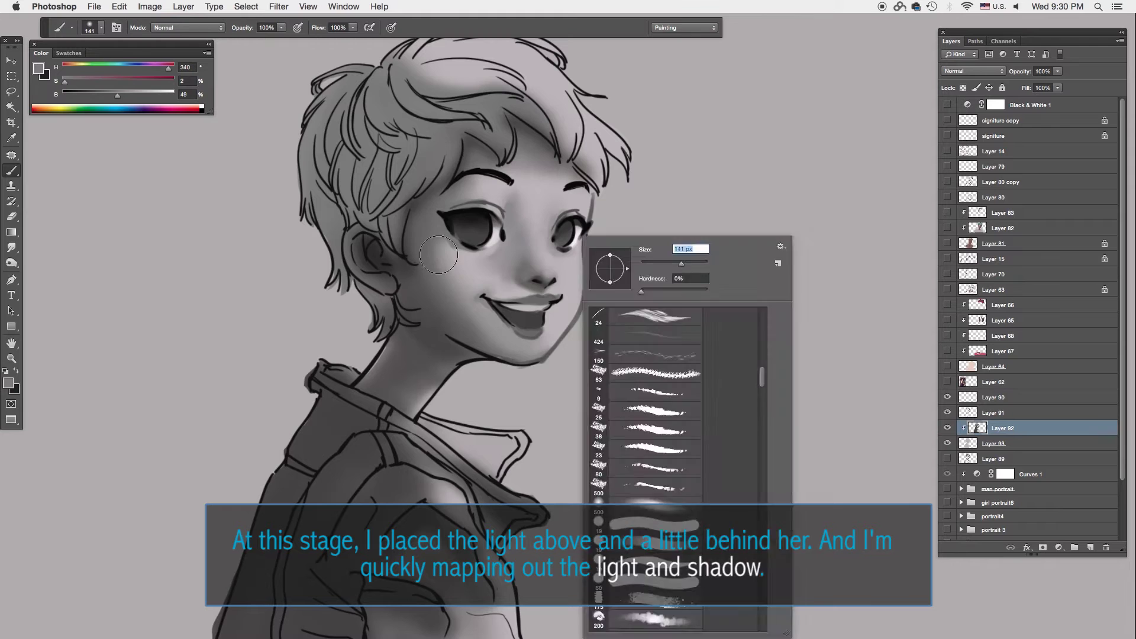
pyautogui.keyDown('alt'); pyautogui.click(533, 357); pyautogui.keyUp('alt')
pyautogui.keyDown('alt'); pyautogui.click(495, 193); pyautogui.keyUp('alt')
pyautogui.moveTo(583, 174); pyautogui.dragTo(509, 243)
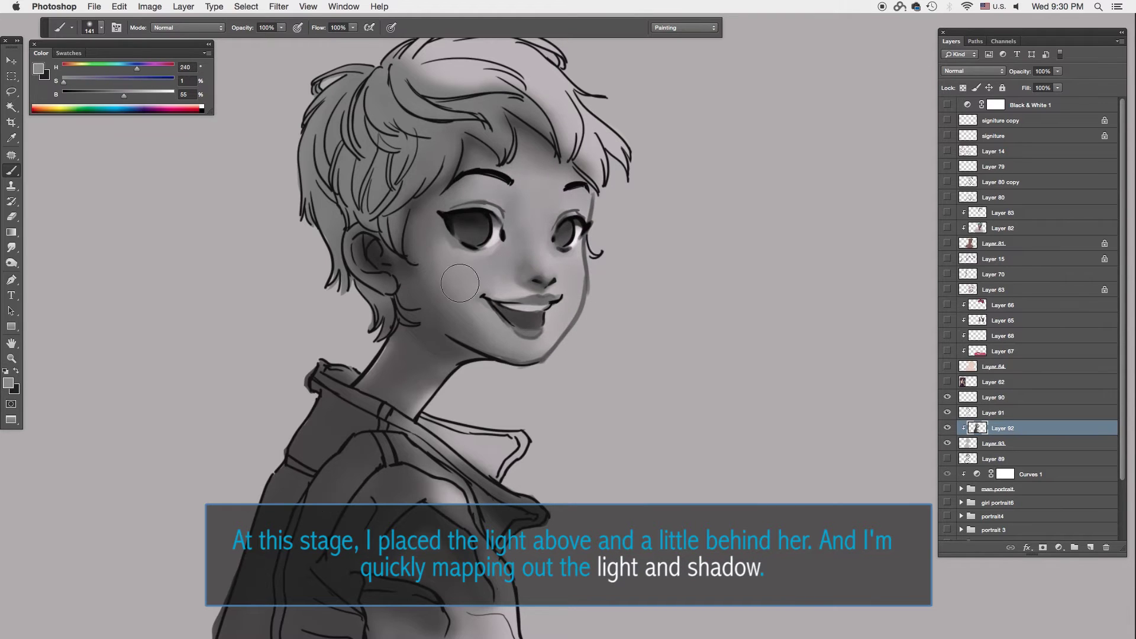
# Step: Add a new layer clipped to Layer 92 and darken the left iris with very dark grey
pyautogui.hotkey('ctrl', 'shift', 'alt', 'n')
pyautogui.hotkey('ctrl', 'alt', 'g')
pyautogui.hotkey('ctrl', '+')
pyautogui.click(9, 383)
pyautogui.moveTo(454, 220); pyautogui.dragTo(473, 207)
# Step: Darken the right iris and left upper lash line, then pick a light grey from the face
pyautogui.moveTo(586, 201); pyautogui.dragTo(592, 212)
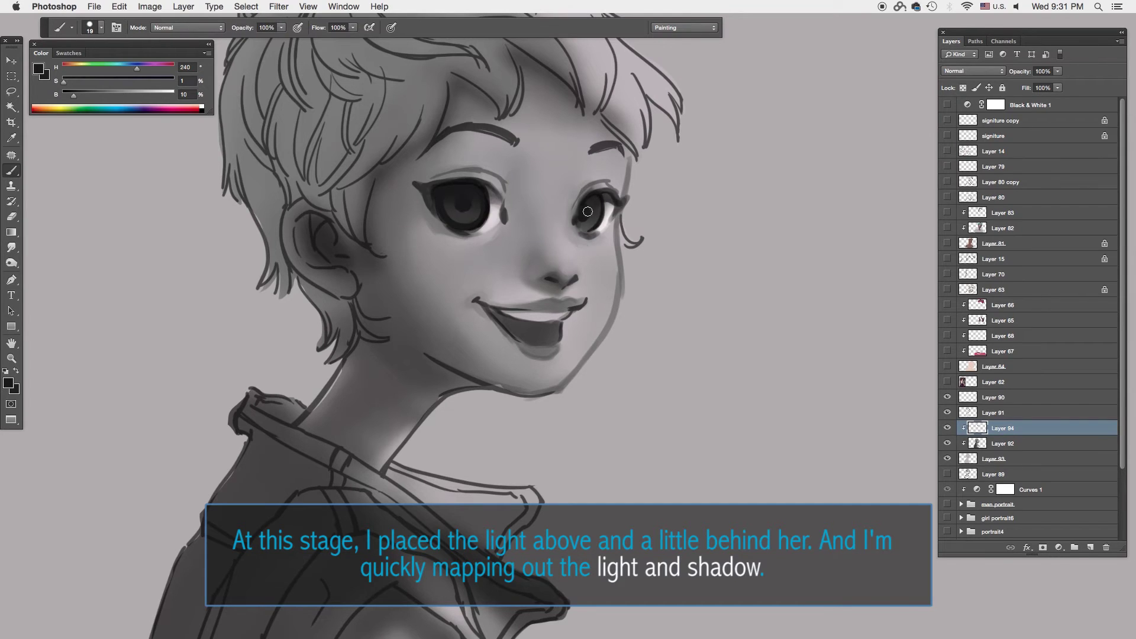
pyautogui.moveTo(500, 178); pyautogui.dragTo(430, 187)
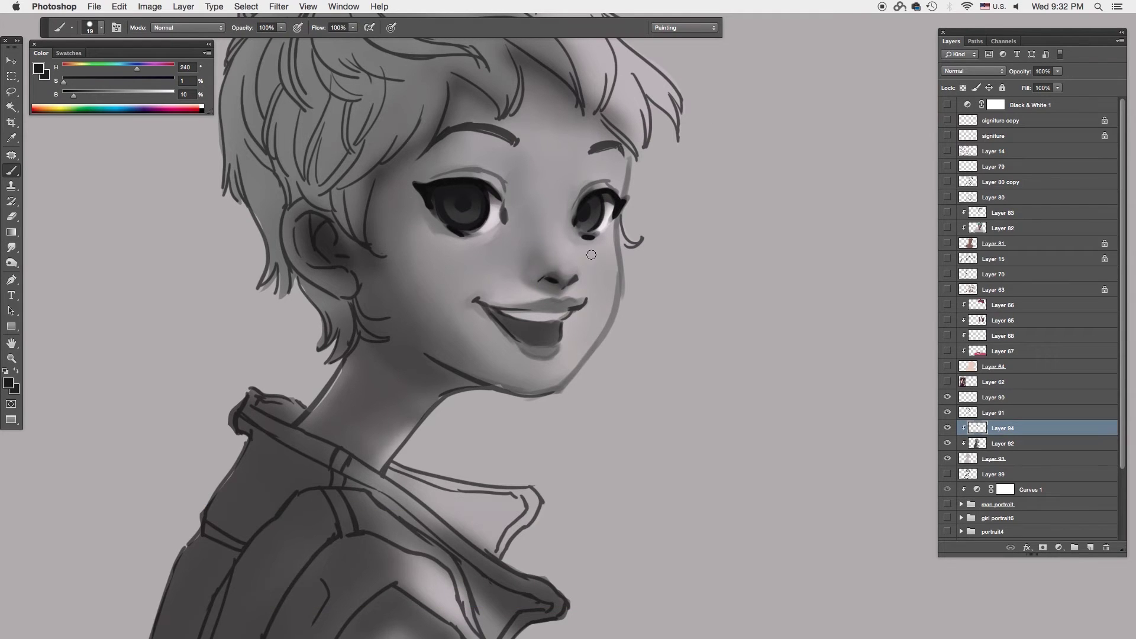
pyautogui.rightClick(591, 255)
pyautogui.press('Escape')
pyautogui.press('i')
pyautogui.click(413, 192)
pyautogui.click(8, 383)
pyautogui.press('Return')
# Step: Alternate Brush and Smudge to blend darker cheek and face greys around the eyes
pyautogui.press('r')
pyautogui.press('b')
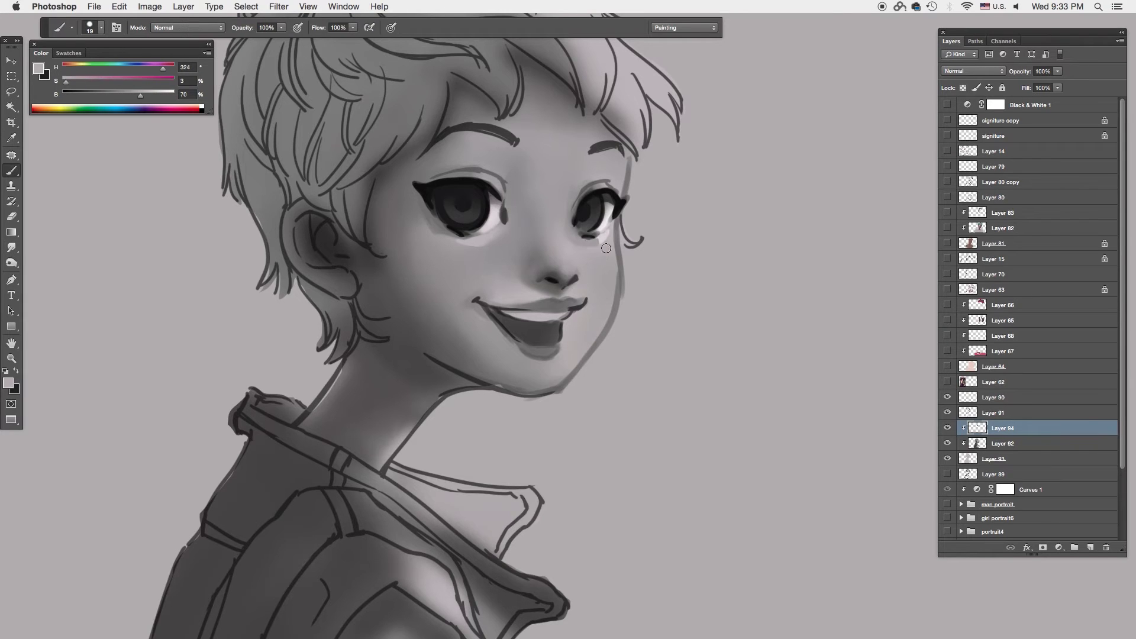
pyautogui.keyDown('alt'); pyautogui.click(591, 236); pyautogui.keyUp('alt')
pyautogui.keyDown('alt'); pyautogui.click(558, 258); pyautogui.keyUp('alt')
pyautogui.press('r')
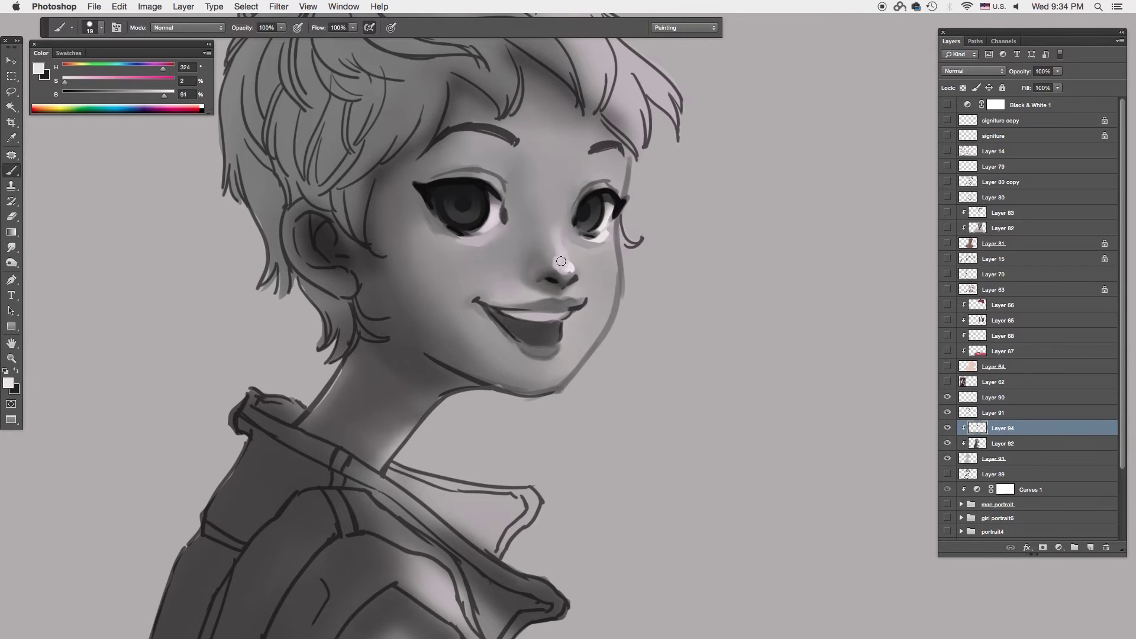
pyautogui.press('b')
pyautogui.keyDown('alt'); pyautogui.click(573, 201); pyautogui.keyUp('alt')
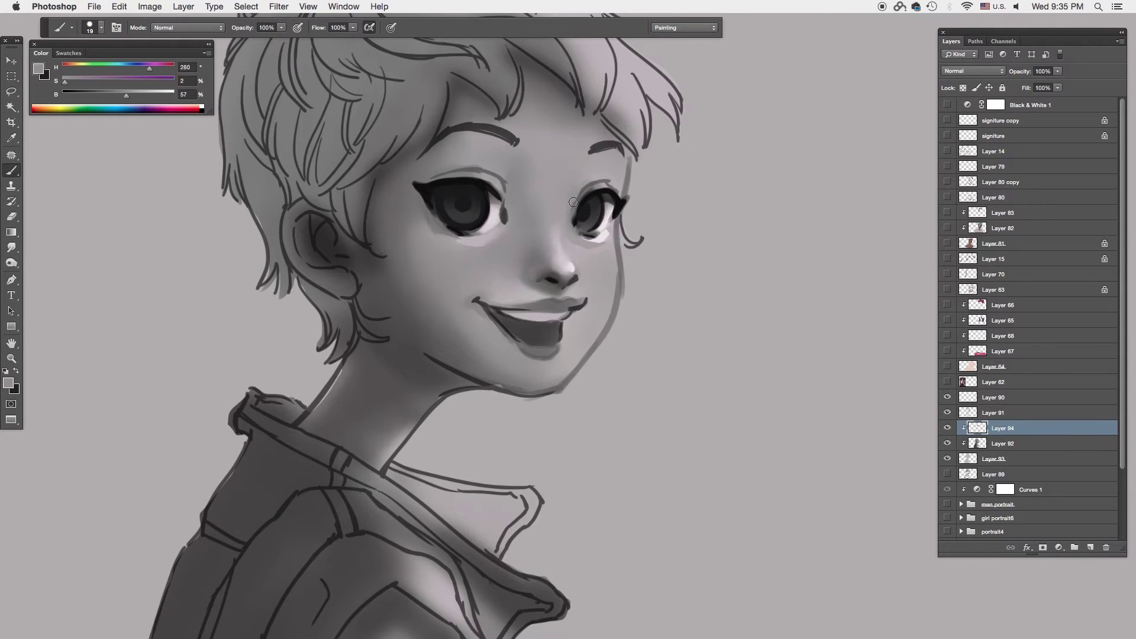
pyautogui.rightClick(568, 157)
pyautogui.press('Escape')
# Step: Smudge soft highlights into the eyes and lips using light grey and pinkish tones
pyautogui.keyDown('alt'); pyautogui.click(611, 165); pyautogui.keyUp('alt')
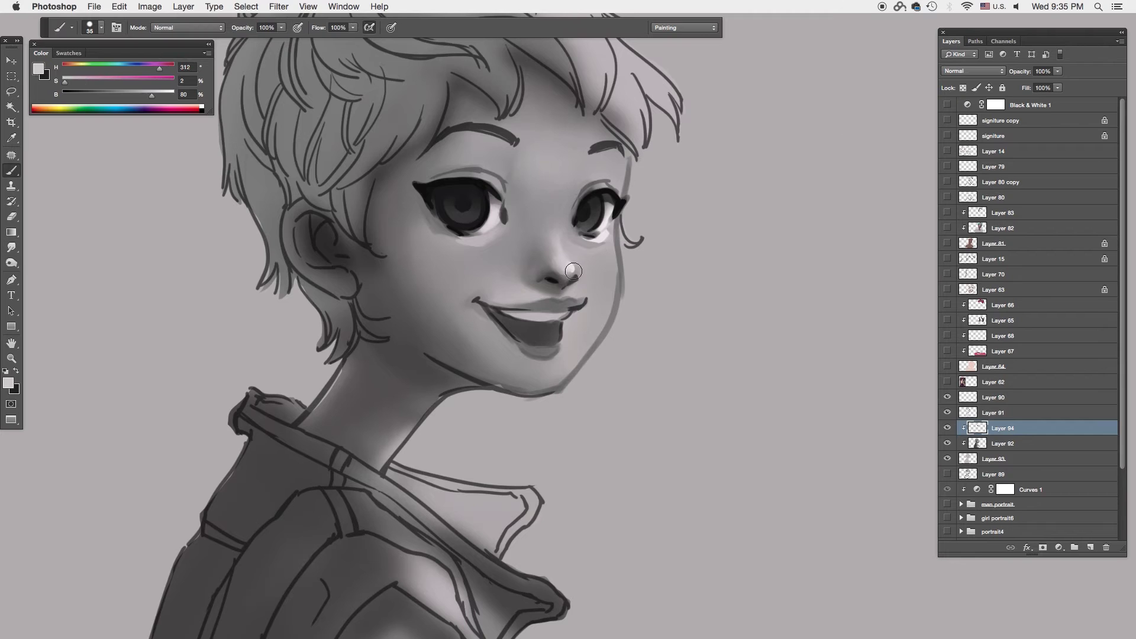
pyautogui.press('r')
pyautogui.press('b')
pyautogui.keyDown('alt'); pyautogui.click(473, 265); pyautogui.keyUp('alt')
pyautogui.press('r')
pyautogui.press('b')
pyautogui.keyDown('alt'); pyautogui.click(554, 375); pyautogui.keyUp('alt')
pyautogui.press('r')
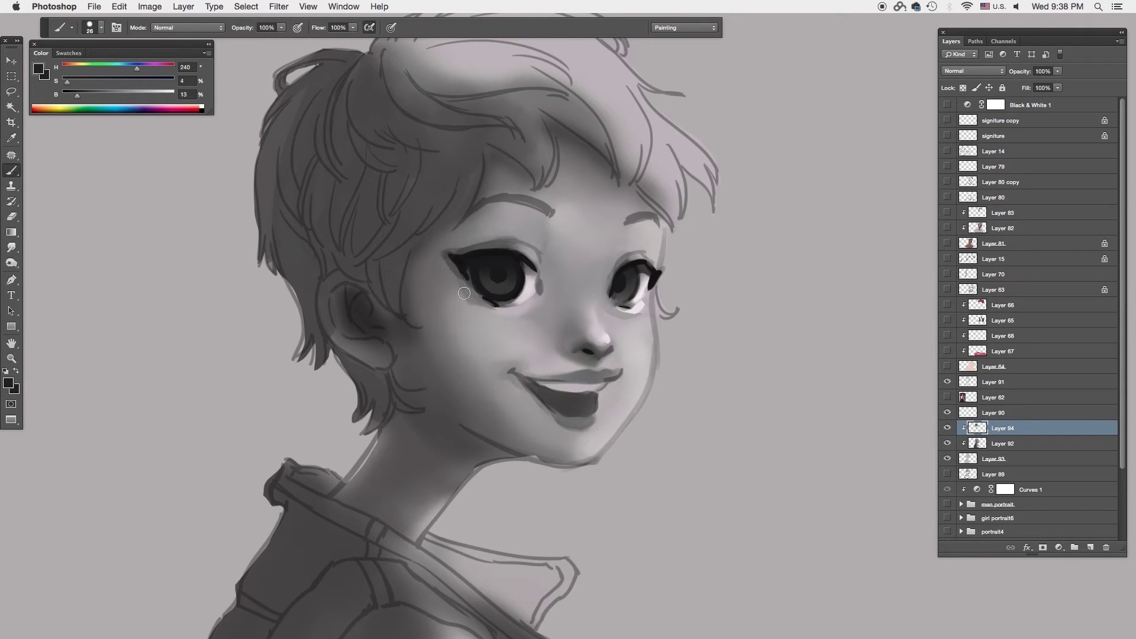
pyautogui.press('r')
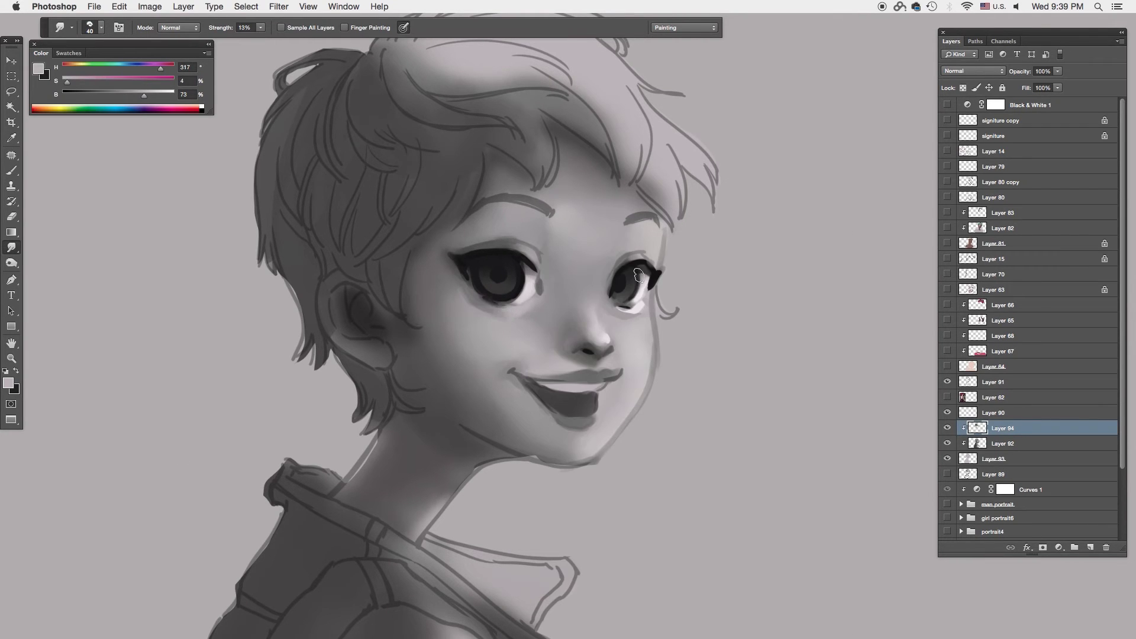
# Step: Paint a dark eyebrow stroke, then use a smaller brush with lip-line and mouth greys
pyautogui.press('b')
pyautogui.moveTo(553, 212); pyautogui.dragTo(460, 220)
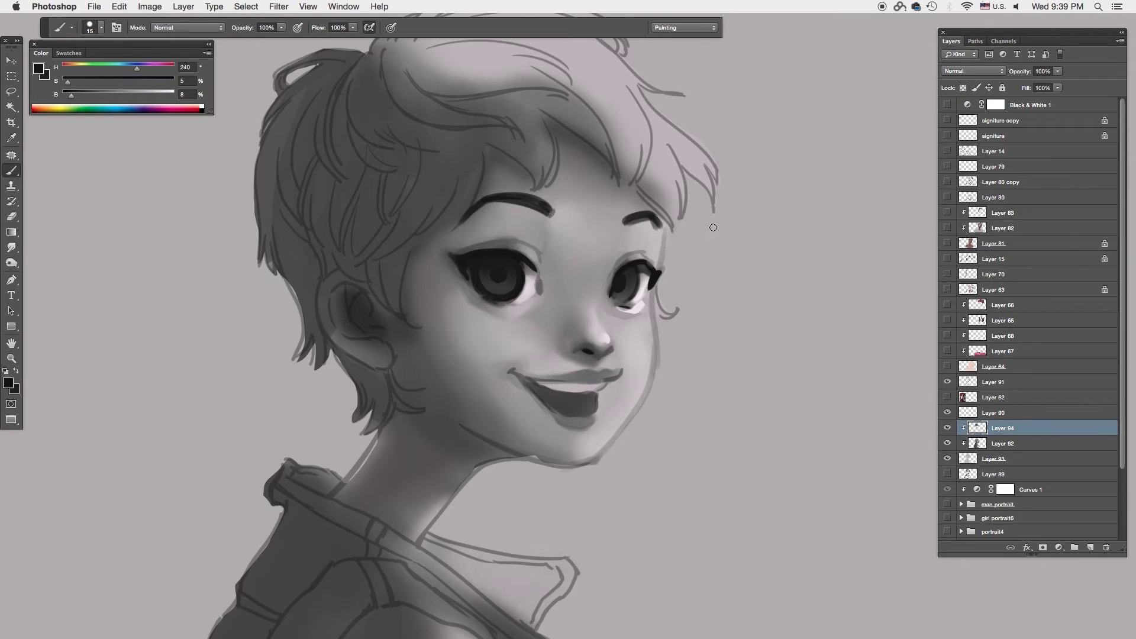
pyautogui.rightClick(713, 227)
pyautogui.keyDown('alt'); pyautogui.click(576, 378); pyautogui.keyUp('alt')
pyautogui.keyDown('alt'); pyautogui.click(592, 372); pyautogui.keyUp('alt')
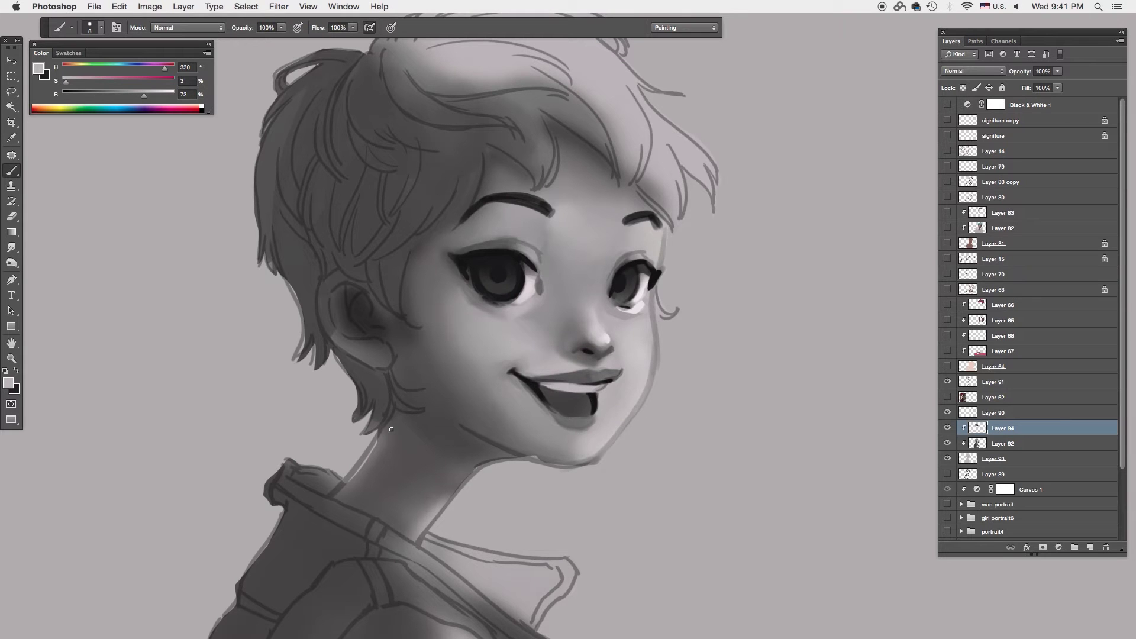
pyautogui.keyDown('alt'); pyautogui.click(532, 291); pyautogui.keyUp('alt')
pyautogui.keyDown('alt'); pyautogui.click(520, 266); pyautogui.keyUp('alt')
# Step: Work the eye with near-black and sampled eye greys, then switch to a larger brush
pyautogui.press('x')
pyautogui.keyDown('alt'); pyautogui.click(473, 289); pyautogui.keyUp('alt')
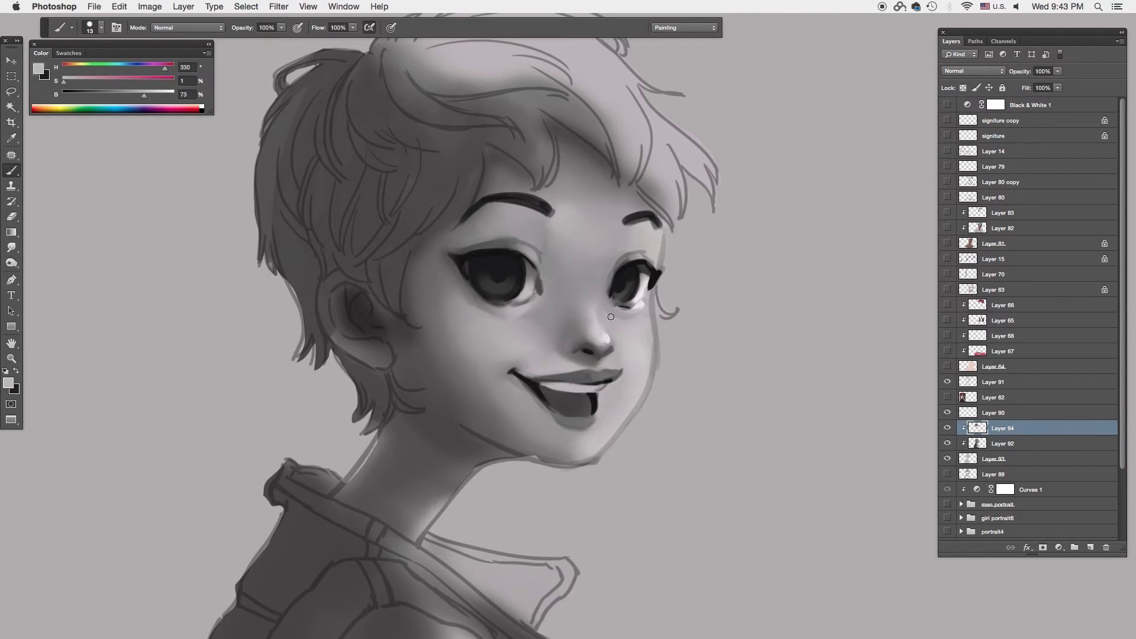
pyautogui.keyDown('alt'); pyautogui.click(677, 279); pyautogui.keyUp('alt')
pyautogui.keyDown('alt'); pyautogui.click(643, 295); pyautogui.keyUp('alt')
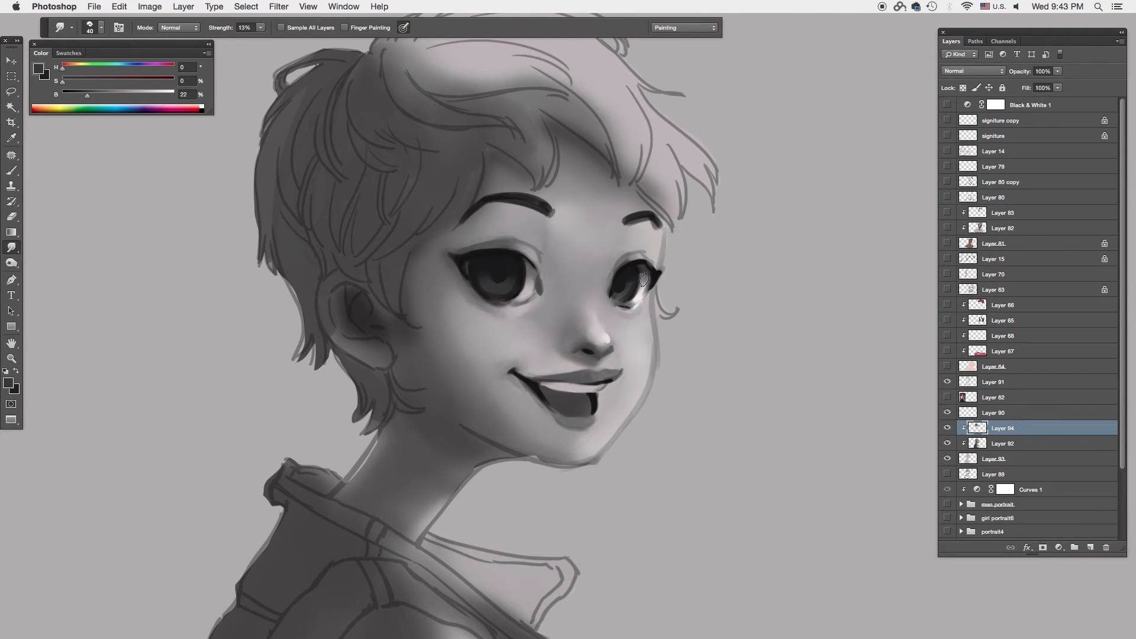
pyautogui.rightClick(680, 237)
pyautogui.click(739, 473)
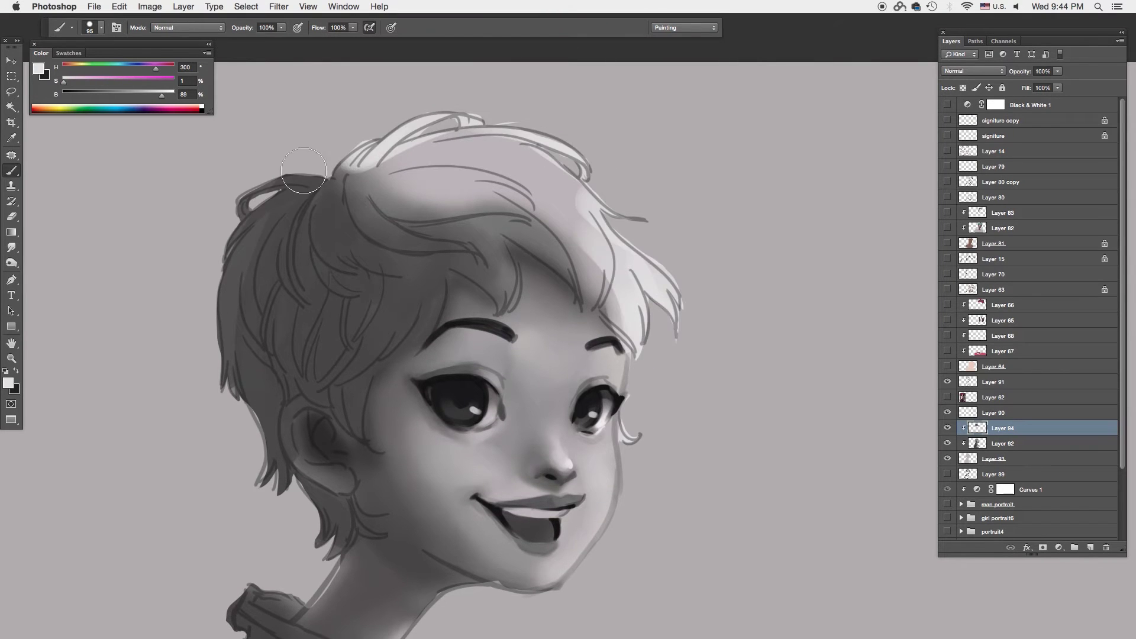
# Step: Paint a white highlight along the collar and pick up a light neck grey
pyautogui.scroll(-3, 650, 354)
pyautogui.moveTo(429, 443); pyautogui.dragTo(583, 473)
pyautogui.scroll(-2, 670, 455)
pyautogui.keyDown('alt'); pyautogui.click(447, 421); pyautogui.keyUp('alt')
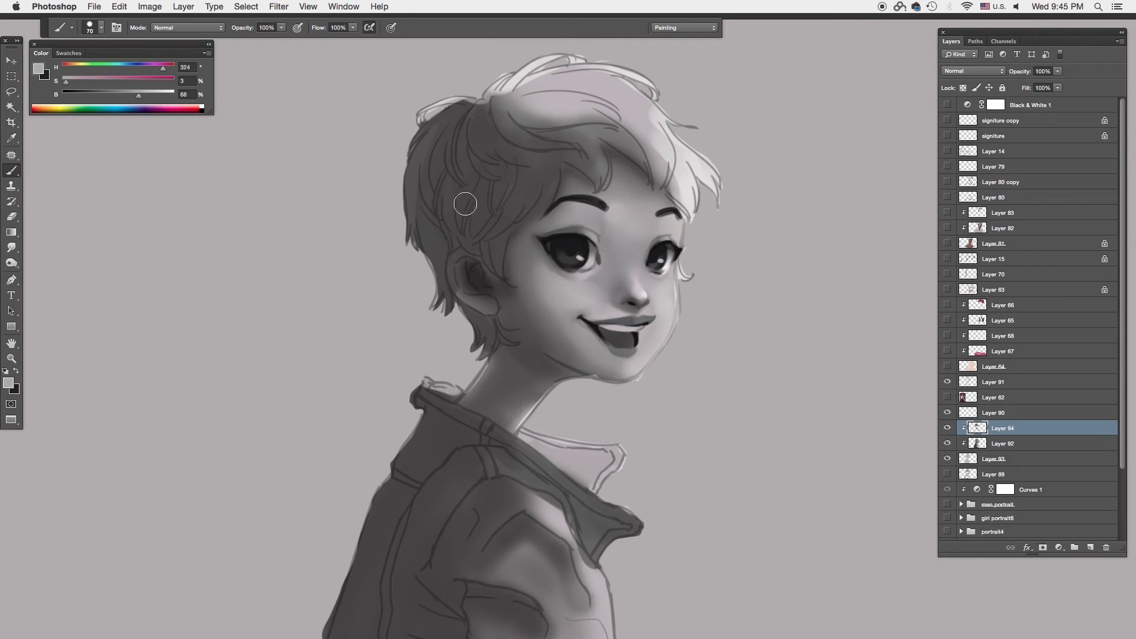
# Step: Brighten the top of the hair and lay a blended grey tone across it
pyautogui.keyDown('alt'); pyautogui.click(521, 47); pyautogui.keyUp('alt')
pyautogui.moveTo(521, 119); pyautogui.dragTo(621, 172)
pyautogui.press('r')
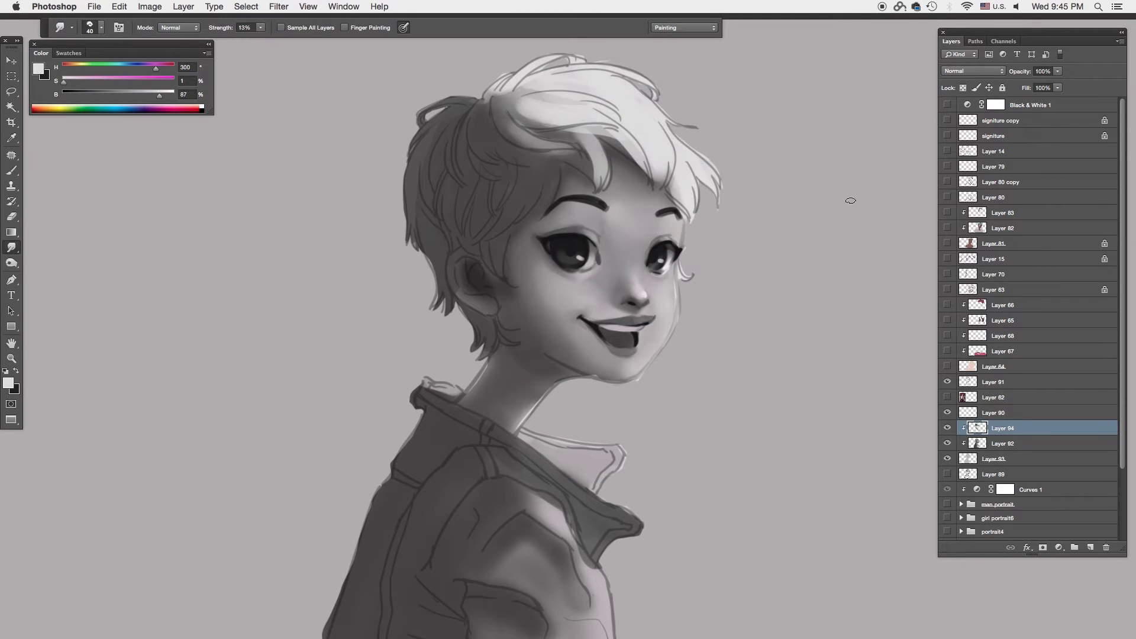
pyautogui.press('b')
pyautogui.keyDown('alt'); pyautogui.click(586, 157); pyautogui.keyUp('alt')
pyautogui.moveTo(562, 136); pyautogui.dragTo(515, 185)
pyautogui.keyDown('alt'); pyautogui.click(532, 106); pyautogui.keyUp('alt')
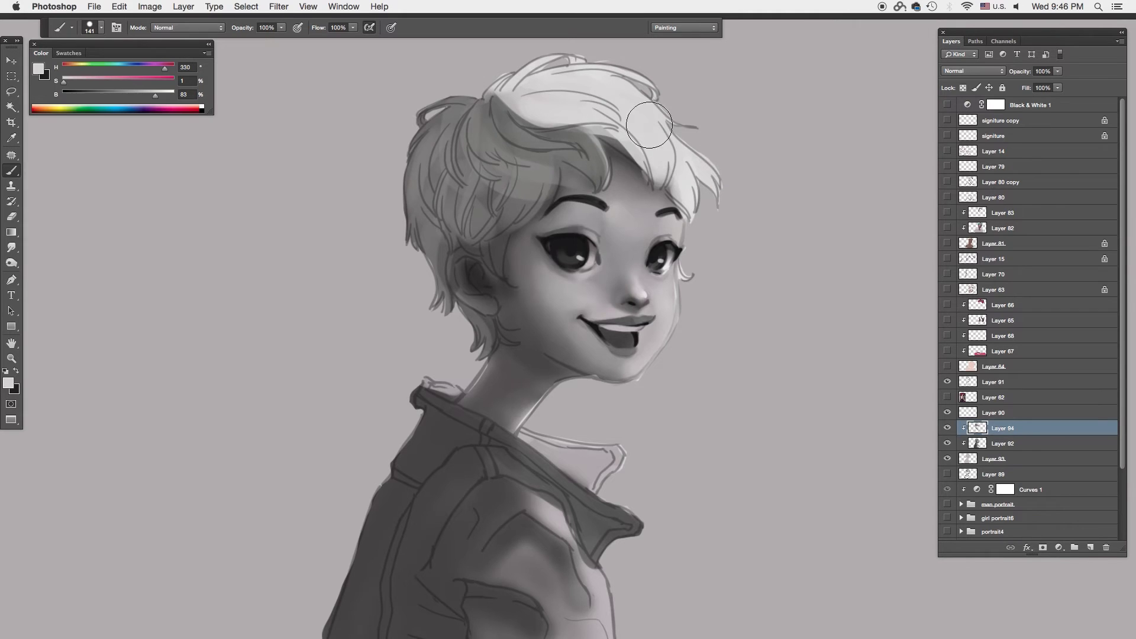
# Step: Shrink the brush to 52 and set a lighter foreground colour in the Color Picker
pyautogui.rightClick(779, 289)
pyautogui.press('Return')
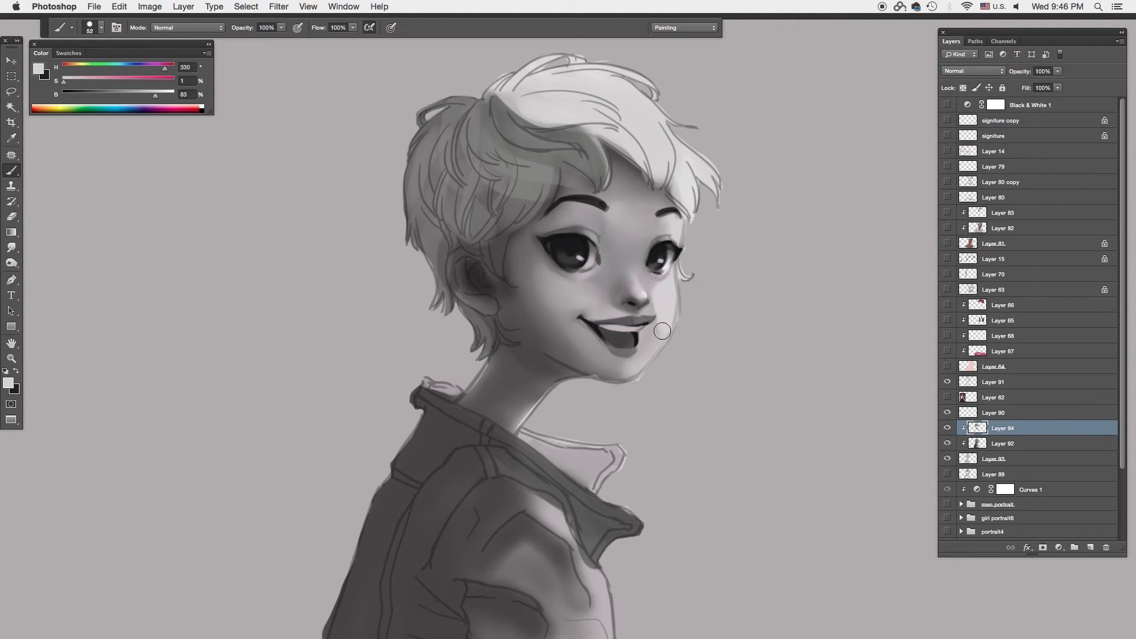
pyautogui.click(657, 296)
pyautogui.press('Return')
pyautogui.press('i')
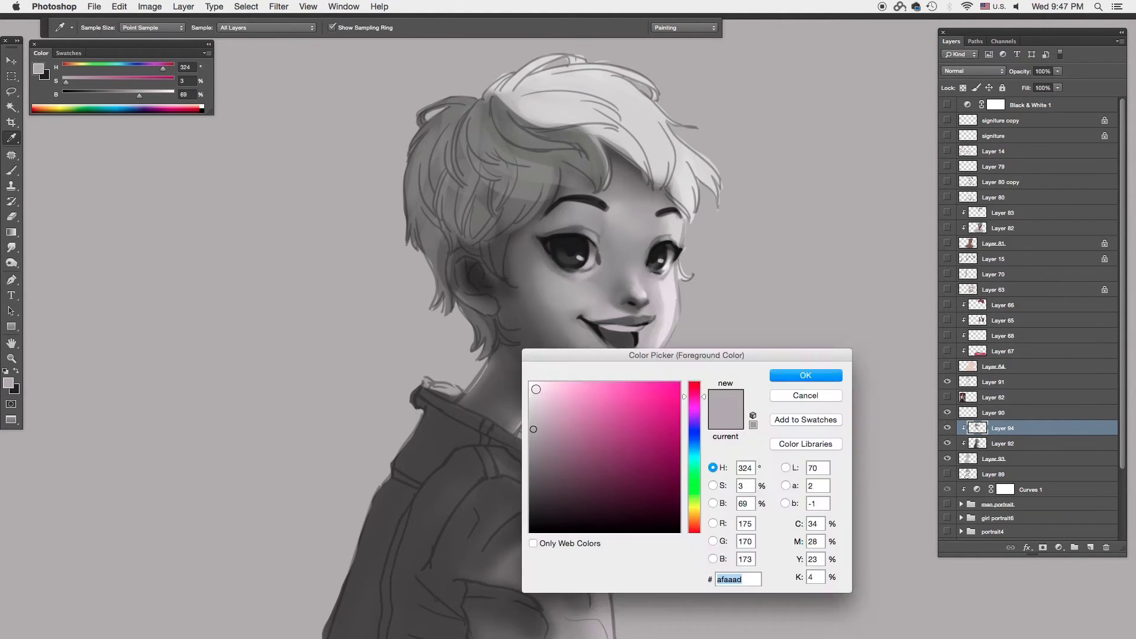
pyautogui.click(535, 388)
pyautogui.press('Return')
pyautogui.press('b')
# Step: Paint white eye highlights with a 15 px brush, then pick a dark grey near the ear
pyautogui.scroll(1, 654, 269)
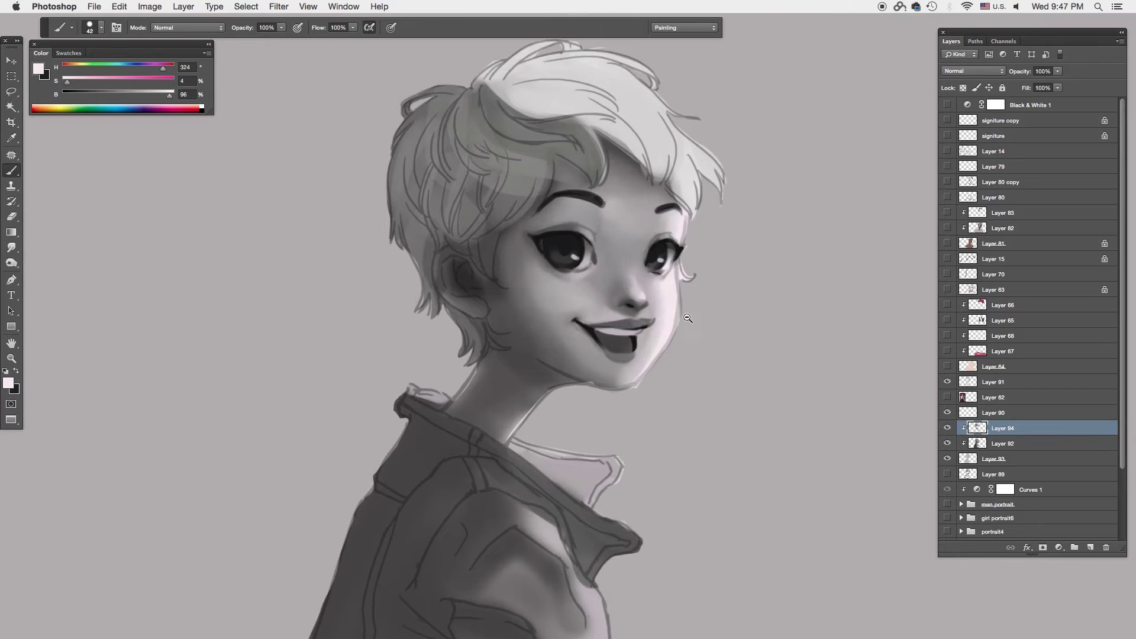
pyautogui.keyDown('alt'); pyautogui.click(679, 255); pyautogui.keyUp('alt')
pyautogui.keyDown('alt'); pyautogui.click(656, 255); pyautogui.keyUp('alt')
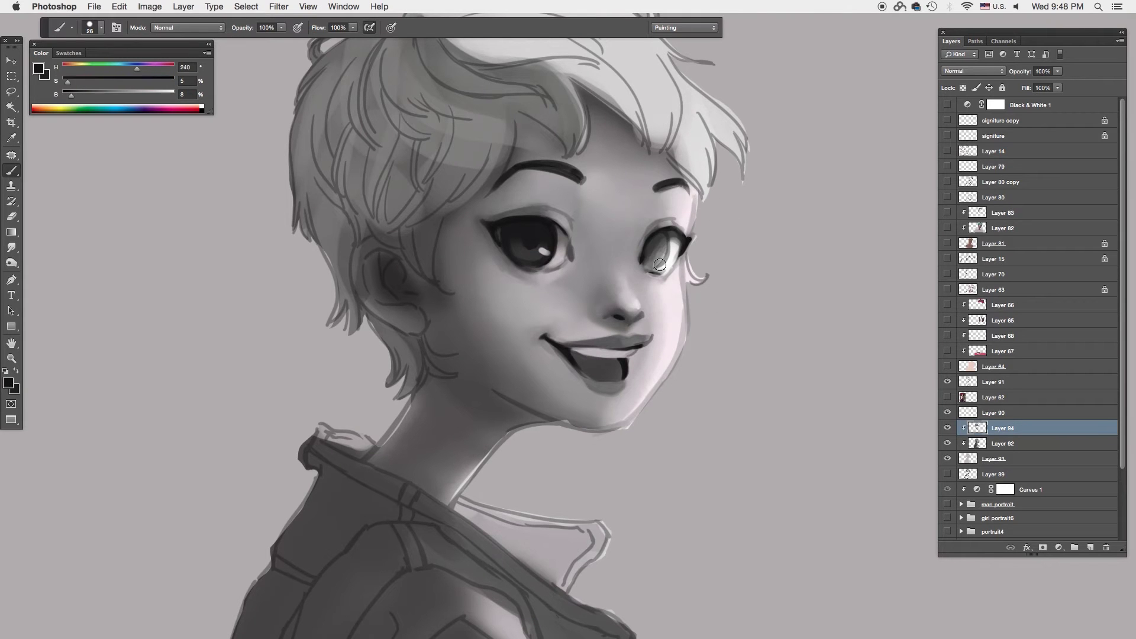
pyautogui.press('[')
pyautogui.press('[')
pyautogui.press('[')
pyautogui.scroll(-1, 737, 254)
pyautogui.keyDown('alt'); pyautogui.click(520, 261); pyautogui.keyUp('alt')
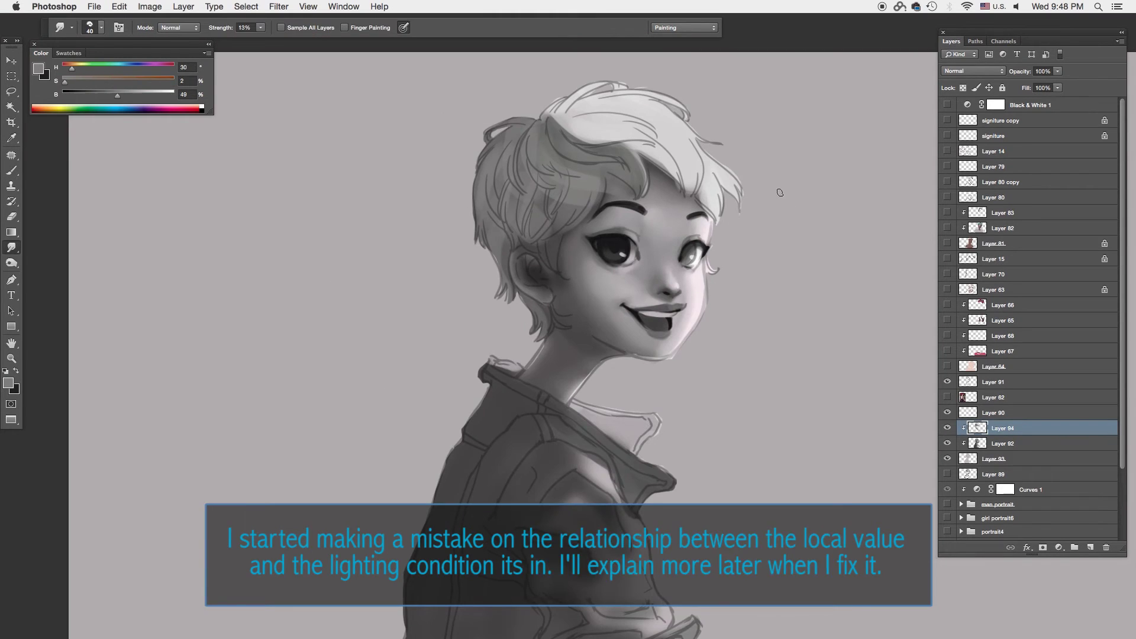
# Step: Paint darker grey over the neck at size 40 and smudge the left cheek shading
pyautogui.press(']')
pyautogui.press(']')
pyautogui.press(']')
pyautogui.moveTo(580, 343)
pyautogui.mouseDown()
pyautogui.moveTo(544, 384)
pyautogui.moveTo(591, 405)
pyautogui.mouseUp()
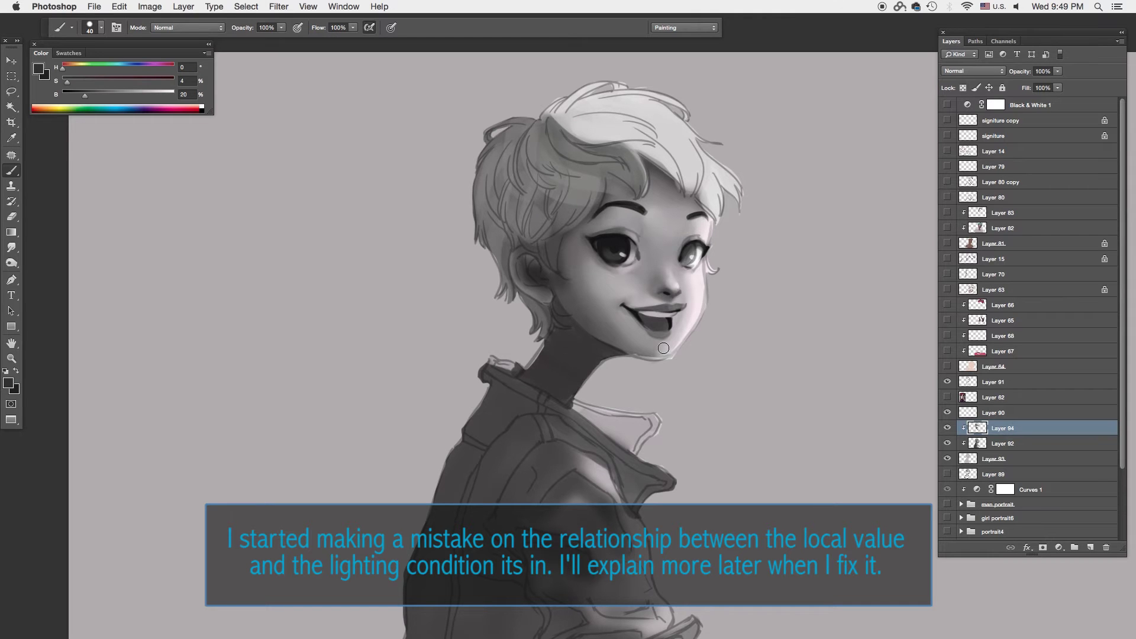
pyautogui.press('r')
pyautogui.moveTo(583, 278); pyautogui.dragTo(610, 322)
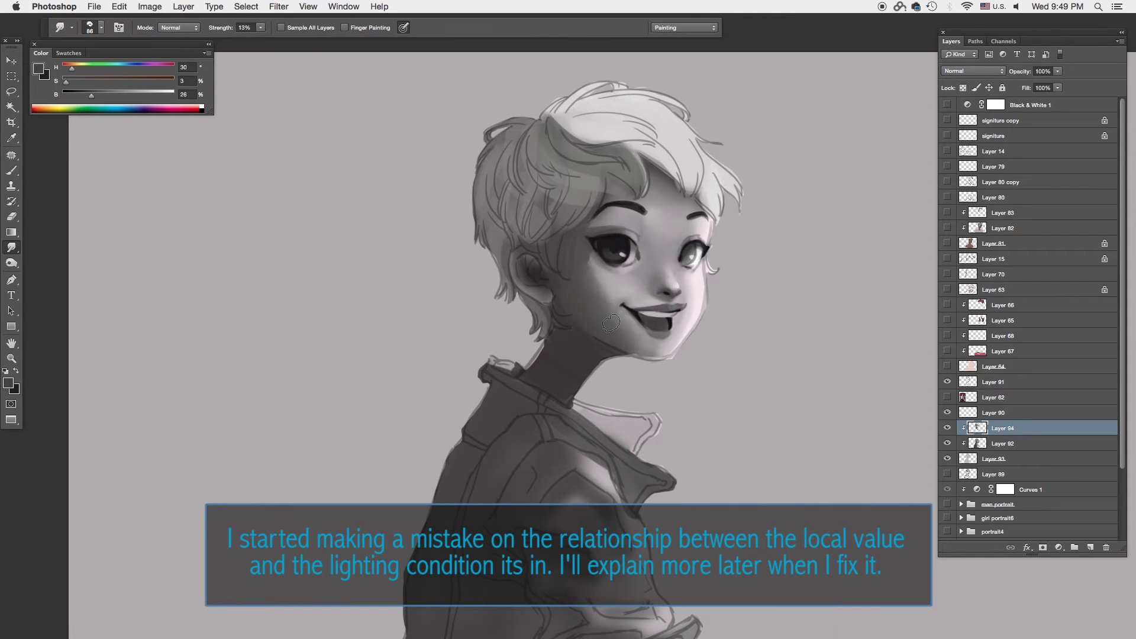
pyautogui.rightClick(658, 304)
pyautogui.press('b')
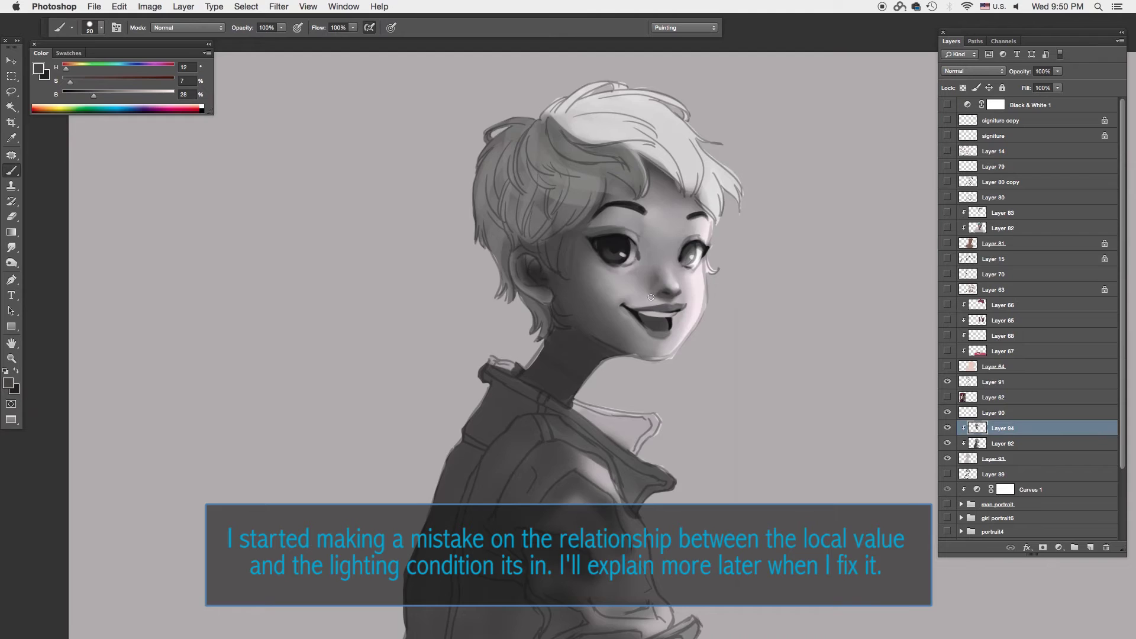
# Step: Enlarge the brush to 43 and blend a mid face grey into the cheek
pyautogui.scroll(2, 648, 294)
pyautogui.scroll(-2, 648, 294)
pyautogui.press(']')
pyautogui.press(']')
pyautogui.press(']')
pyautogui.keyDown('alt'); pyautogui.click(634, 254); pyautogui.keyUp('alt')
pyautogui.press('r')
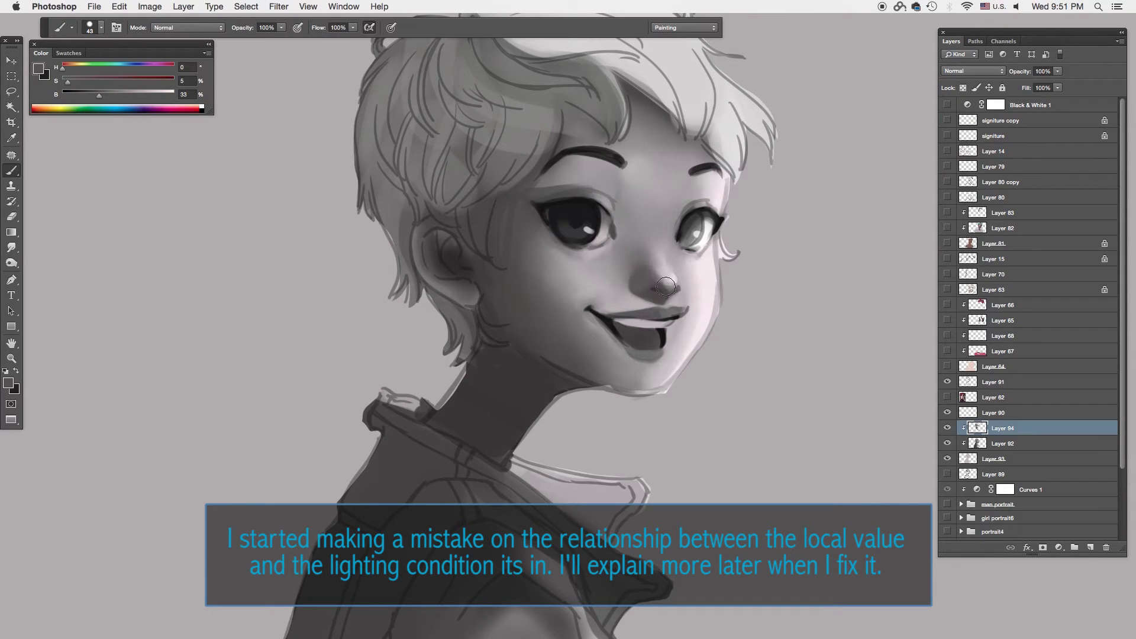
pyautogui.press('b')
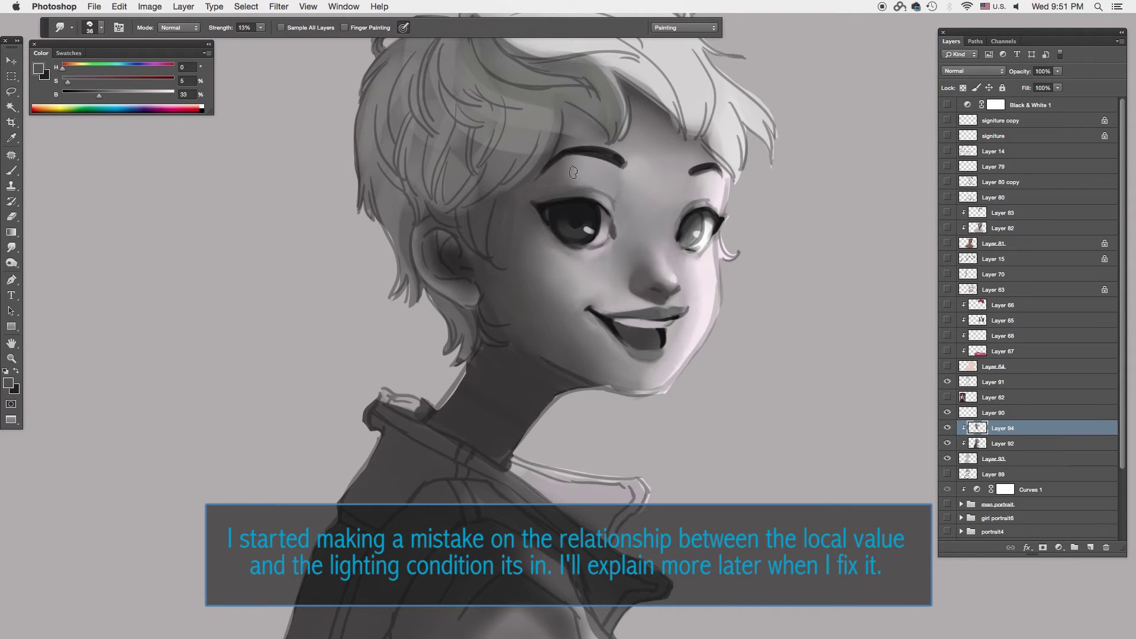
# Step: Smudge forehead and chin tones into the nose and chin shading, zoomed out to the whole face
pyautogui.keyDown('alt'); pyautogui.click(551, 148); pyautogui.keyUp('alt')
pyautogui.keyDown('alt'); pyautogui.click(645, 373); pyautogui.keyUp('alt')
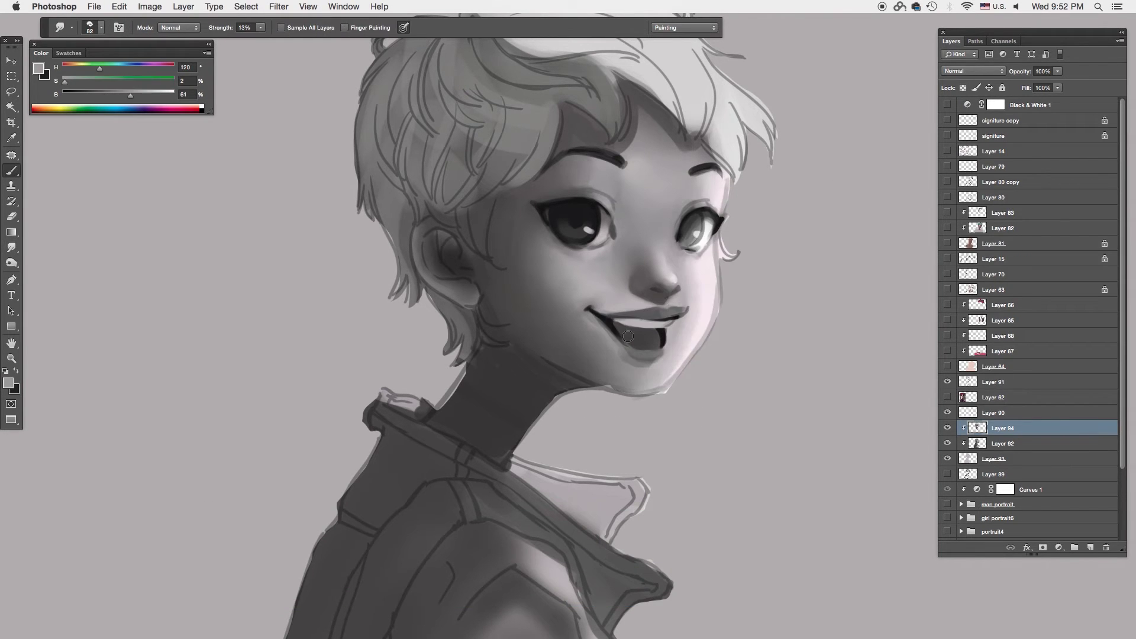
pyautogui.press('r')
pyautogui.press('x')
pyautogui.hotkey('ctrl', '-')
pyautogui.press('b')
pyautogui.keyDown('alt'); pyautogui.click(534, 469); pyautogui.keyUp('alt')
pyautogui.hotkey('ctrl', '-')
pyautogui.press('r')
pyautogui.keyDown('alt'); pyautogui.click(514, 467); pyautogui.keyUp('alt')
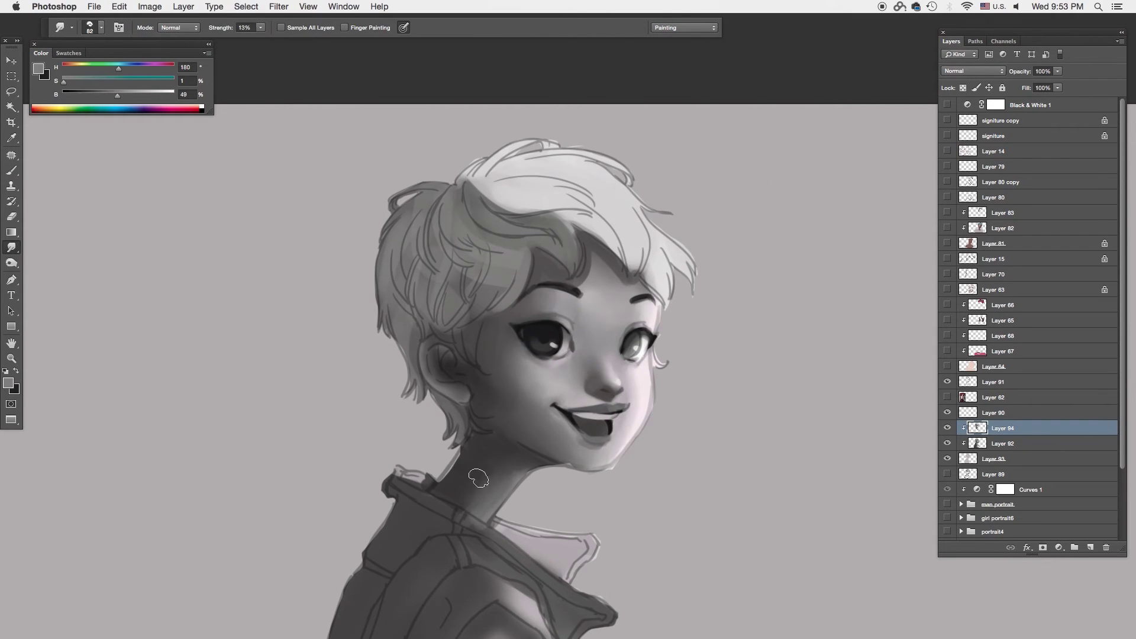
# Step: Zoom in and set an 8 px brush with near-black for fine lines
pyautogui.press('b')
pyautogui.keyDown('alt'); pyautogui.click(524, 469); pyautogui.keyUp('alt')
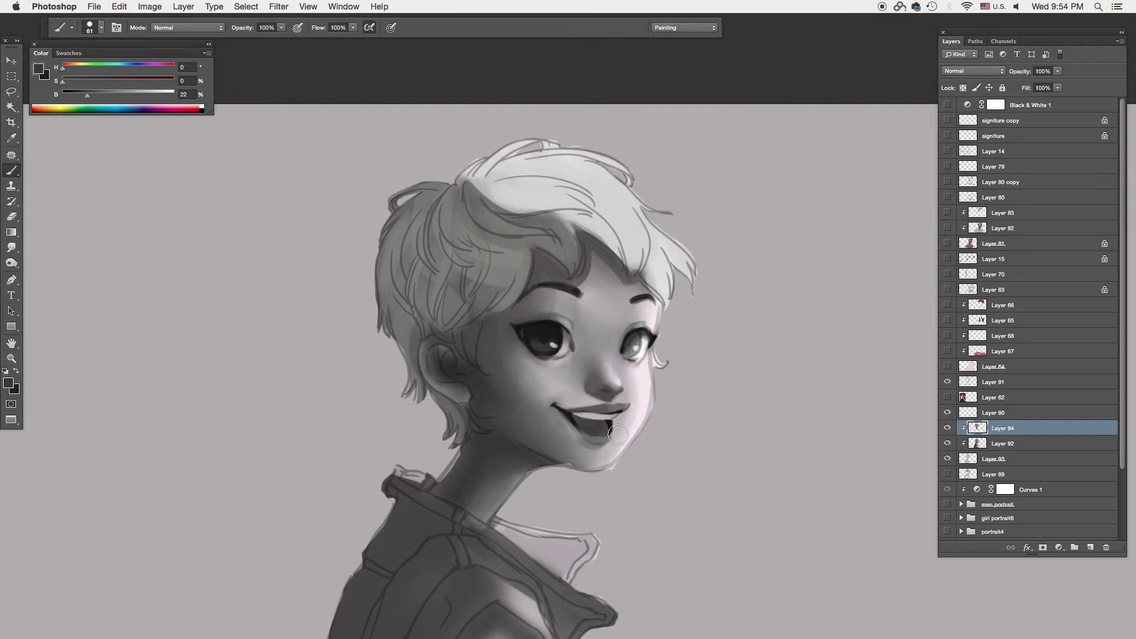
pyautogui.keyDown('alt'); pyautogui.click(634, 409); pyautogui.keyUp('alt')
pyautogui.hotkey('ctrl', '+')
pyautogui.rightClick(658, 417)
pyautogui.doubleClick(698, 307)
pyautogui.press('r')
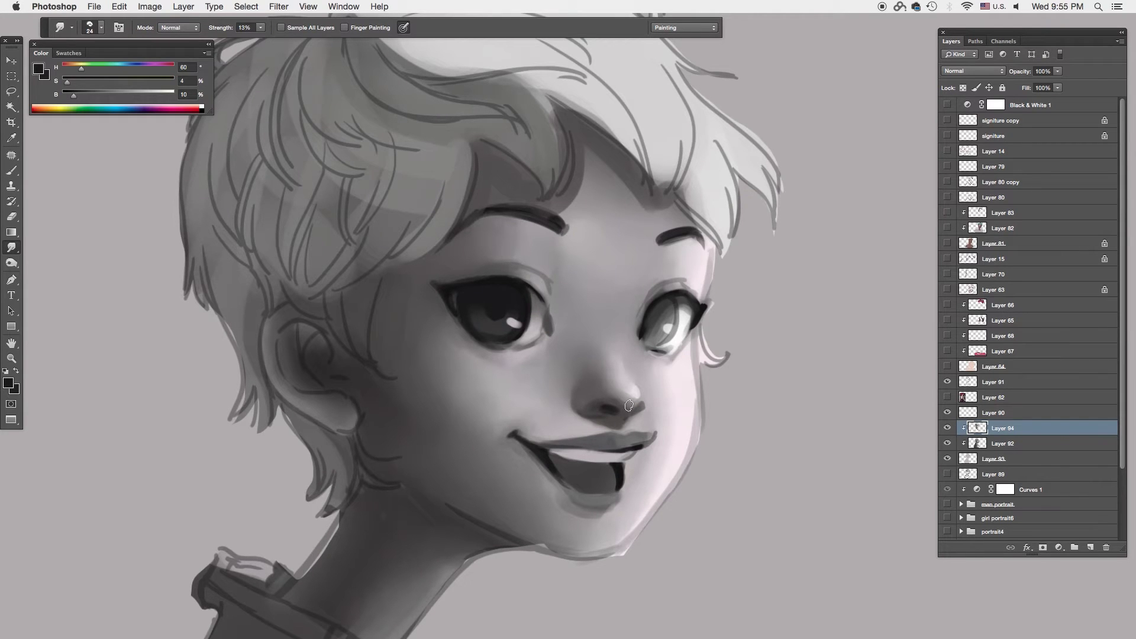
pyautogui.press('b')
# Step: Add a dark nose tone and a light pinkish skin tone to the face
pyautogui.keyDown('alt'); pyautogui.click(598, 407); pyautogui.keyUp('alt')
pyautogui.keyDown('alt'); pyautogui.click(637, 417); pyautogui.keyUp('alt')
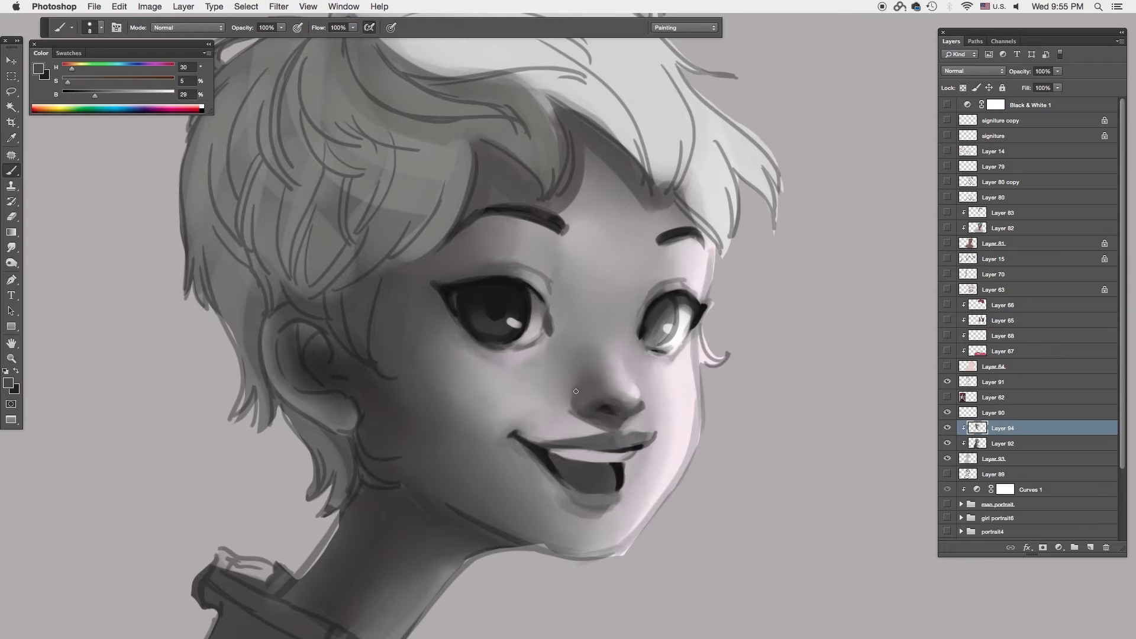
pyautogui.keyDown('alt'); pyautogui.click(646, 435); pyautogui.keyUp('alt')
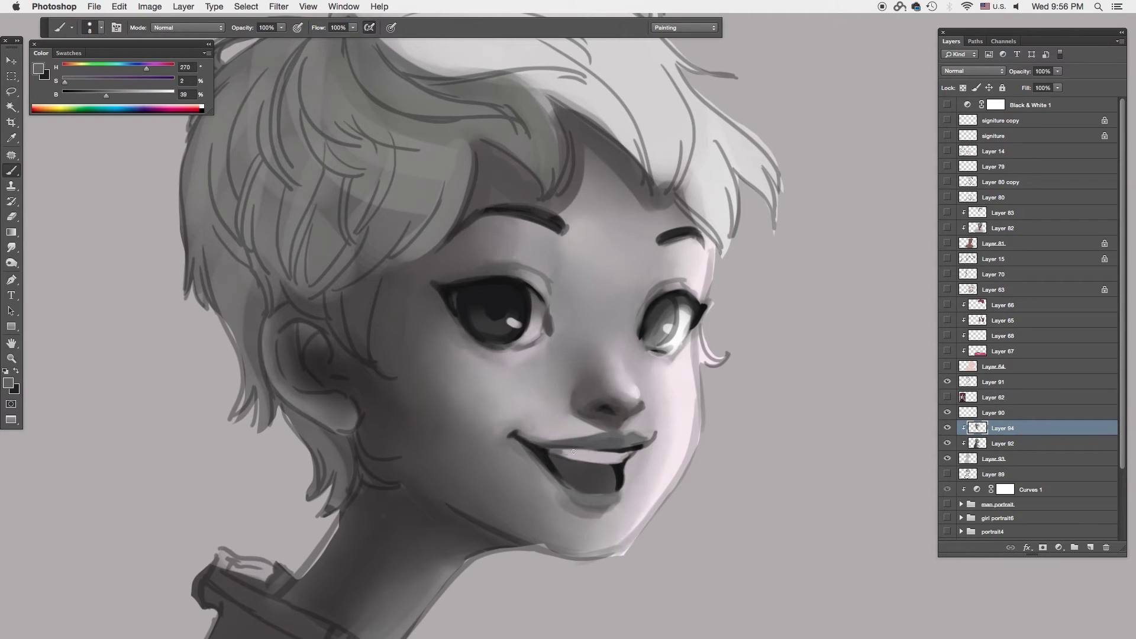
pyautogui.scroll(-3, 750, 464)
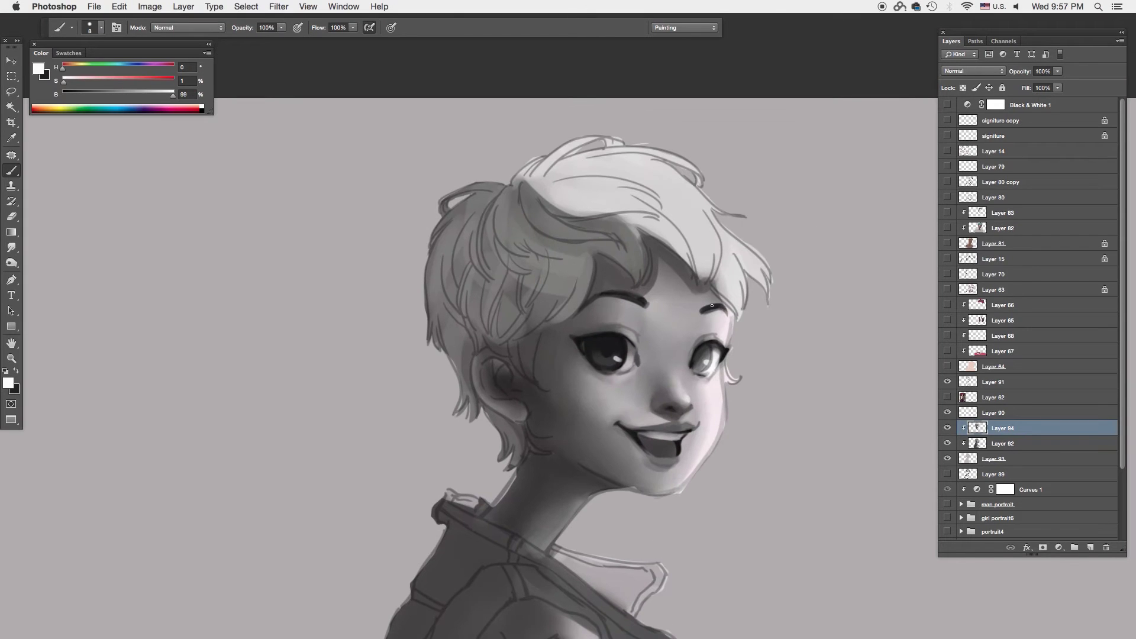
pyautogui.rightClick(711, 305)
pyautogui.keyDown('alt'); pyautogui.click(697, 380); pyautogui.keyUp('alt')
pyautogui.press('z')
# Step: Blend greys around the mouth corners and reduce the brush to 17
pyautogui.press('b')
pyautogui.keyDown('alt'); pyautogui.click(630, 421); pyautogui.keyUp('alt')
pyautogui.press('r')
pyautogui.press('b')
pyautogui.rightClick(628, 427)
pyautogui.keyDown('alt'); pyautogui.click(596, 334); pyautogui.keyUp('alt')
pyautogui.rightClick(617, 382)
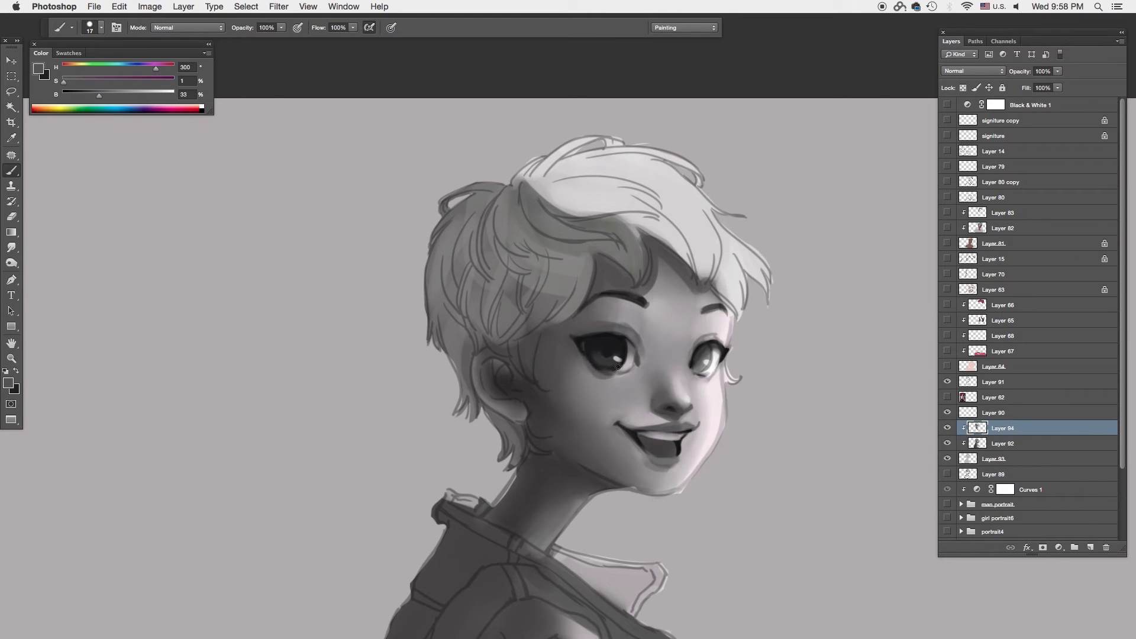
pyautogui.keyDown('alt'); pyautogui.click(549, 369); pyautogui.keyUp('alt')
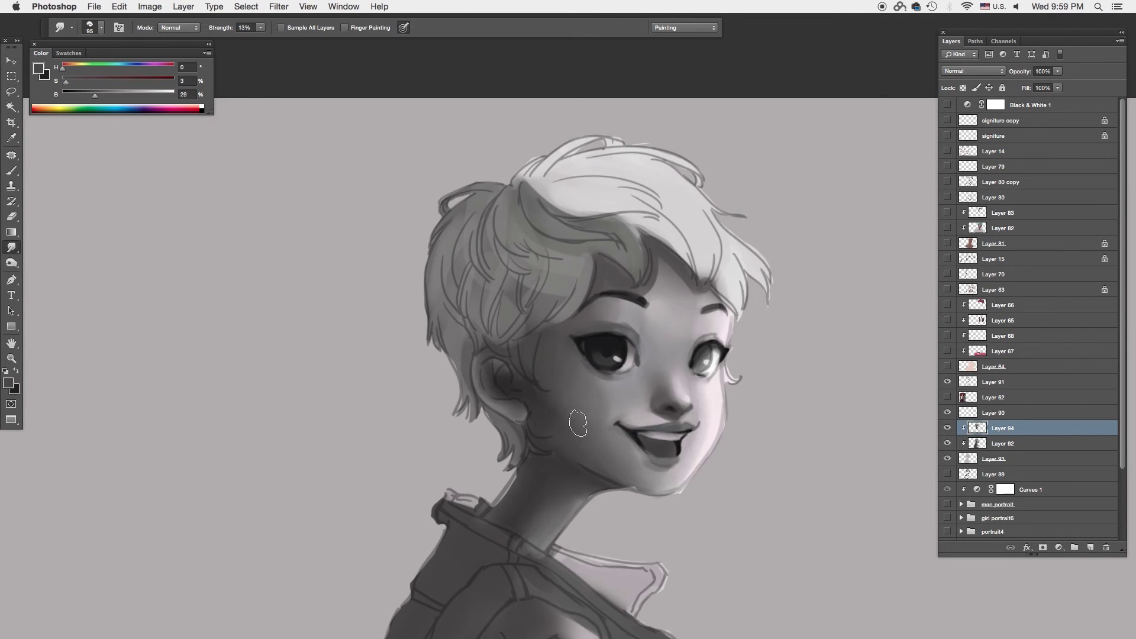
# Step: Shade the lower cheek darker with a 10 px brush, then zoom out at size 70
pyautogui.rightClick(744, 266)
pyautogui.write('10')
pyautogui.press('Return')
pyautogui.keyDown('alt'); pyautogui.click(678, 419); pyautogui.keyUp('alt')
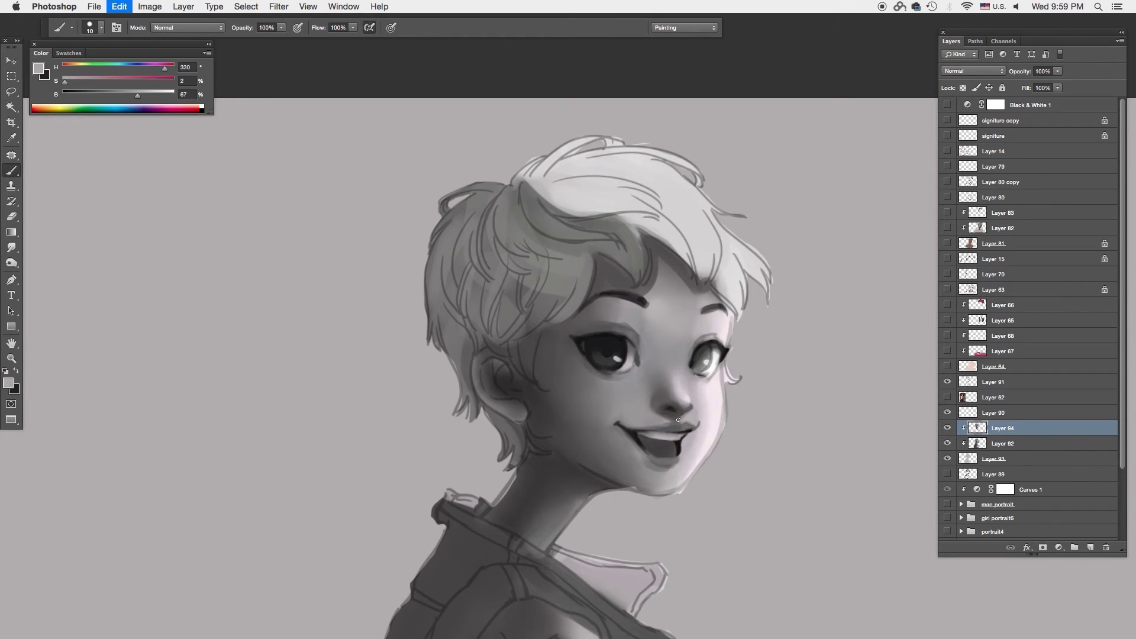
pyautogui.keyDown('alt'); pyautogui.click(671, 439); pyautogui.keyUp('alt')
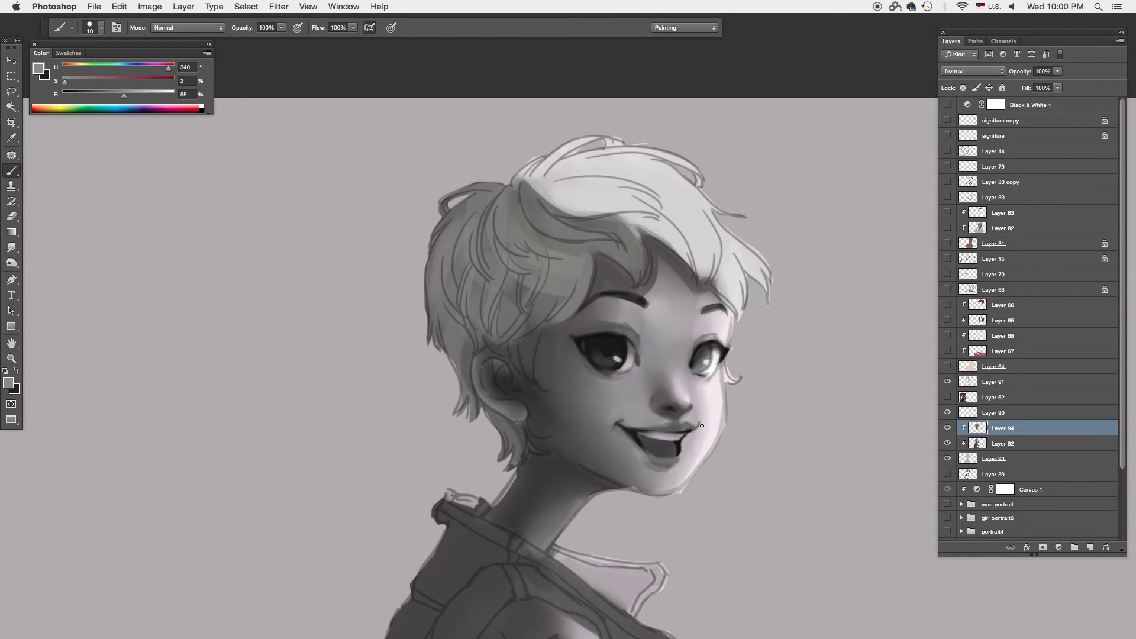
pyautogui.press('super+minus')
pyautogui.rightClick(650, 236)
pyautogui.write('70')
pyautogui.press('Return')
pyautogui.keyDown('alt'); pyautogui.click(616, 346); pyautogui.keyUp('alt')
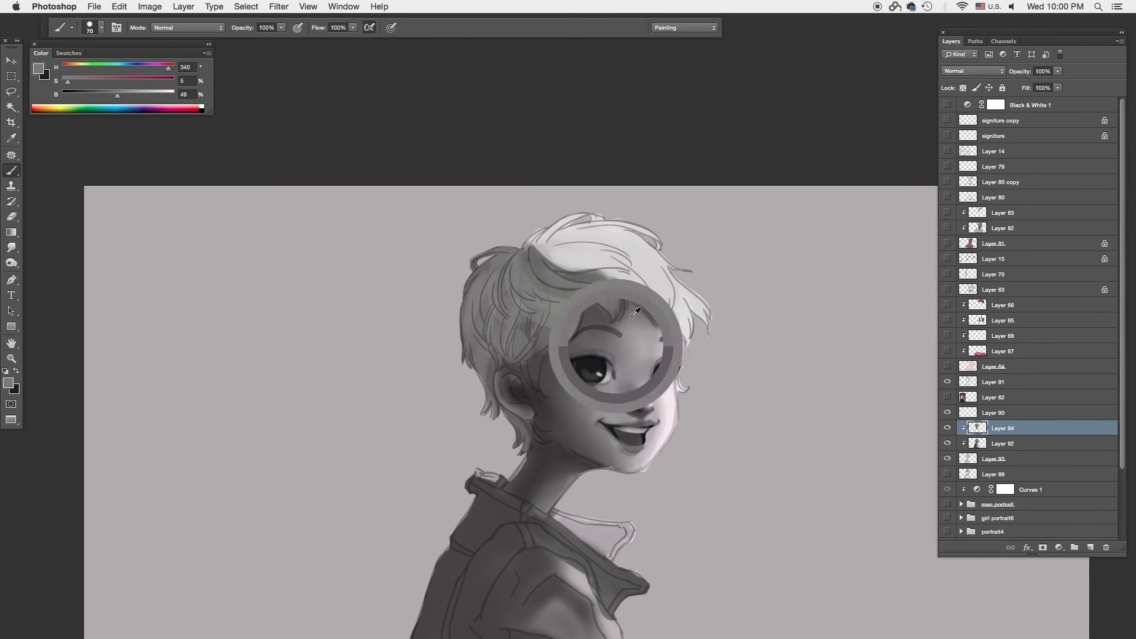
# Step: Paint sampled darker and skin tones onto the face and blend them with Smudge
pyautogui.keyDown('alt'); pyautogui.click(550, 429); pyautogui.keyUp('alt')
pyautogui.rightClick(654, 390)
pyautogui.keyDown('alt'); pyautogui.click(615, 355); pyautogui.keyUp('alt')
pyautogui.press('r')
pyautogui.press('b')
pyautogui.keyDown('alt'); pyautogui.click(799, 215); pyautogui.keyUp('alt')
pyautogui.keyDown('alt'); pyautogui.click(617, 404); pyautogui.keyUp('alt')
# Step: Blend with a 95 px smudge, then paint dark near-black strokes beside the ear
pyautogui.press('r')
pyautogui.rightClick(636, 237)
pyautogui.doubleClick(701, 280)
pyautogui.keyDown('alt'); pyautogui.click(623, 388); pyautogui.keyUp('alt')
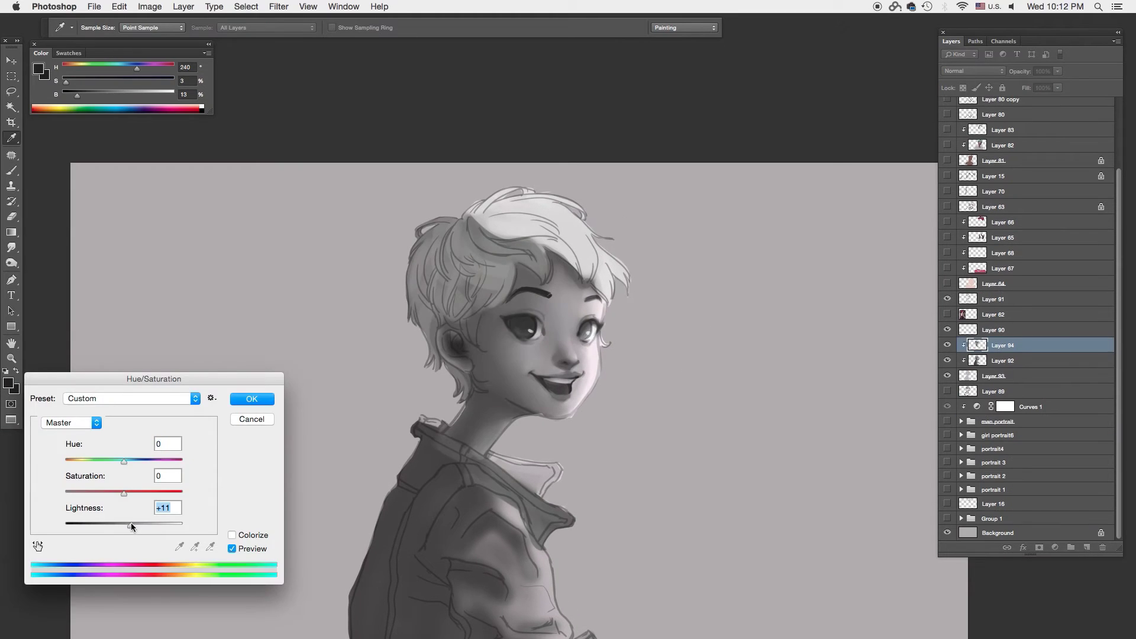
pyautogui.keyDown('alt'); pyautogui.click(438, 359); pyautogui.keyUp('alt')
pyautogui.keyDown('alt'); pyautogui.click(473, 384); pyautogui.keyUp('alt')
pyautogui.press('r')
pyautogui.press('b')
pyautogui.keyDown('alt'); pyautogui.click(467, 341); pyautogui.keyUp('alt')
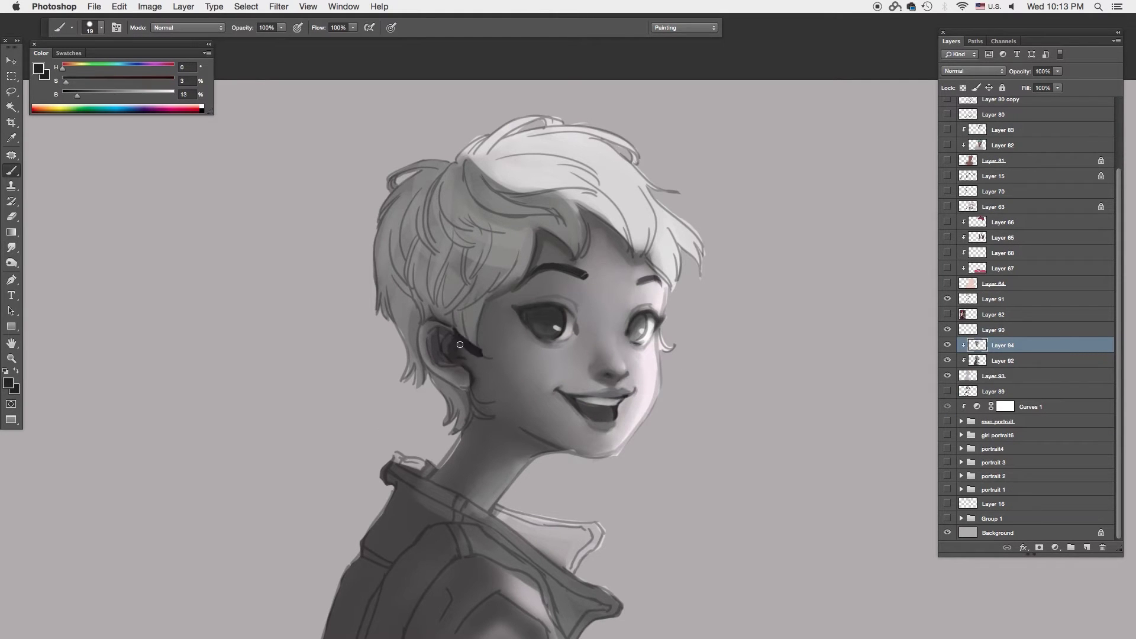
# Step: Enlarge the brush to 38 and sample greys and light skin tones from the face
pyautogui.press(']')
pyautogui.press(']')
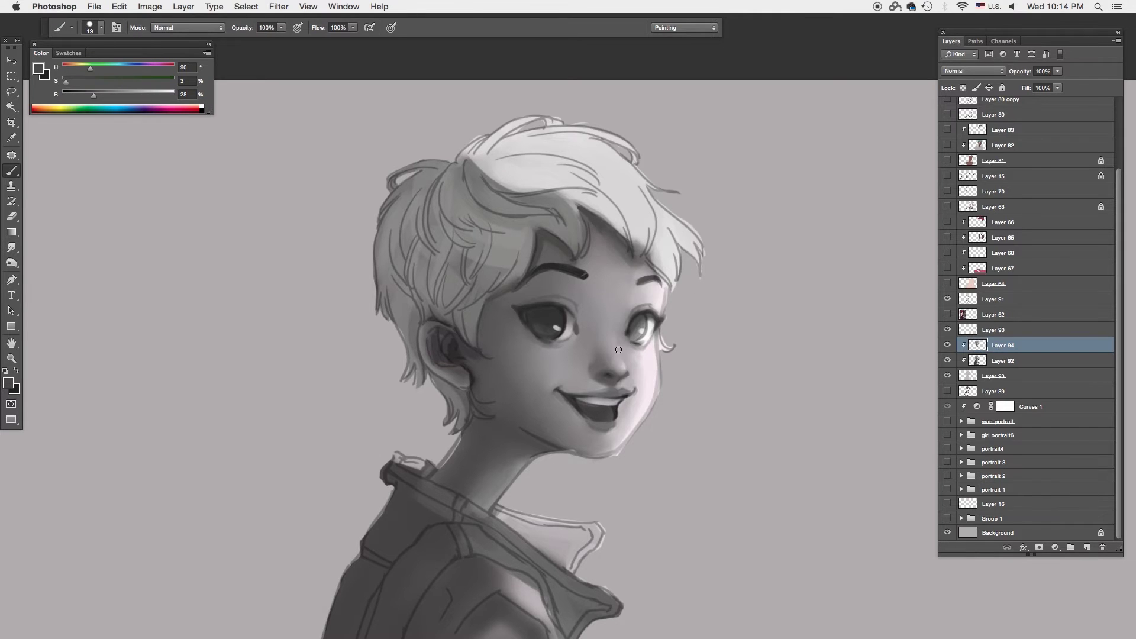
pyautogui.keyDown('alt'); pyautogui.click(527, 420); pyautogui.keyUp('alt')
pyautogui.keyDown('alt'); pyautogui.click(663, 456); pyautogui.keyUp('alt')
pyautogui.scroll(2, 594, 387)
pyautogui.rightClick(600, 349)
pyautogui.press('Escape')
pyautogui.scroll(-2, 743, 314)
pyautogui.keyDown('alt'); pyautogui.click(604, 379); pyautogui.keyUp('alt')
# Step: Enlarge the brush to 75 and paint a lighter skin tone onto the face
pyautogui.press('r')
pyautogui.press('b')
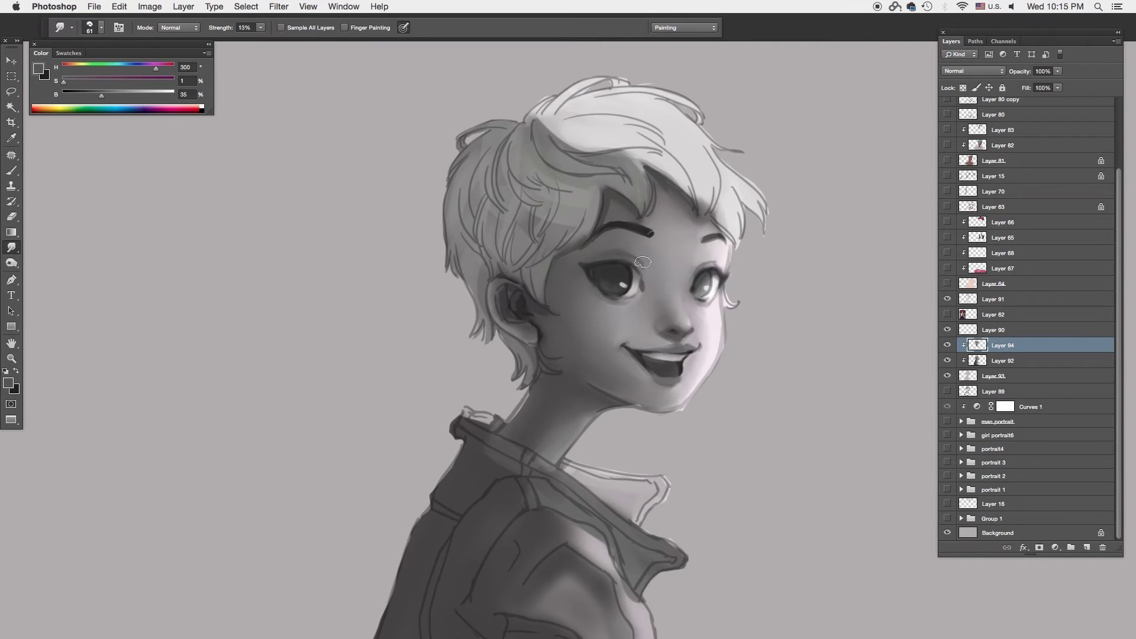
pyautogui.scroll(2, 693, 352)
pyautogui.keyDown('alt'); pyautogui.click(693, 353); pyautogui.keyUp('alt')
pyautogui.keyDown('alt'); pyautogui.click(763, 287); pyautogui.keyUp('alt')
pyautogui.press(']')
pyautogui.press(']')
pyautogui.press(']')
pyautogui.keyDown('alt'); pyautogui.click(770, 324); pyautogui.keyUp('alt')
pyautogui.moveTo(773, 327); pyautogui.dragTo(763, 327)
# Step: Smudge-blend the cheek and eye area, then sample tones near the upper lip
pyautogui.keyDown('alt'); pyautogui.click(710, 391); pyautogui.keyUp('alt')
pyautogui.press('r')
pyautogui.keyDown('alt'); pyautogui.click(798, 343); pyautogui.keyUp('alt')
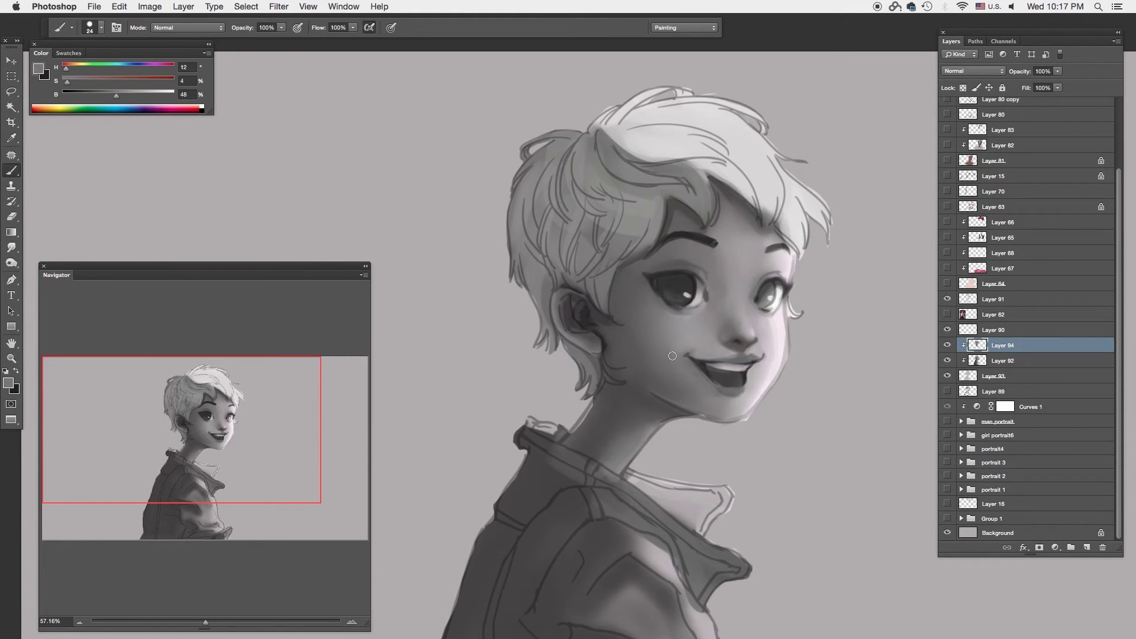
pyautogui.keyDown('alt'); pyautogui.click(665, 256); pyautogui.keyUp('alt')
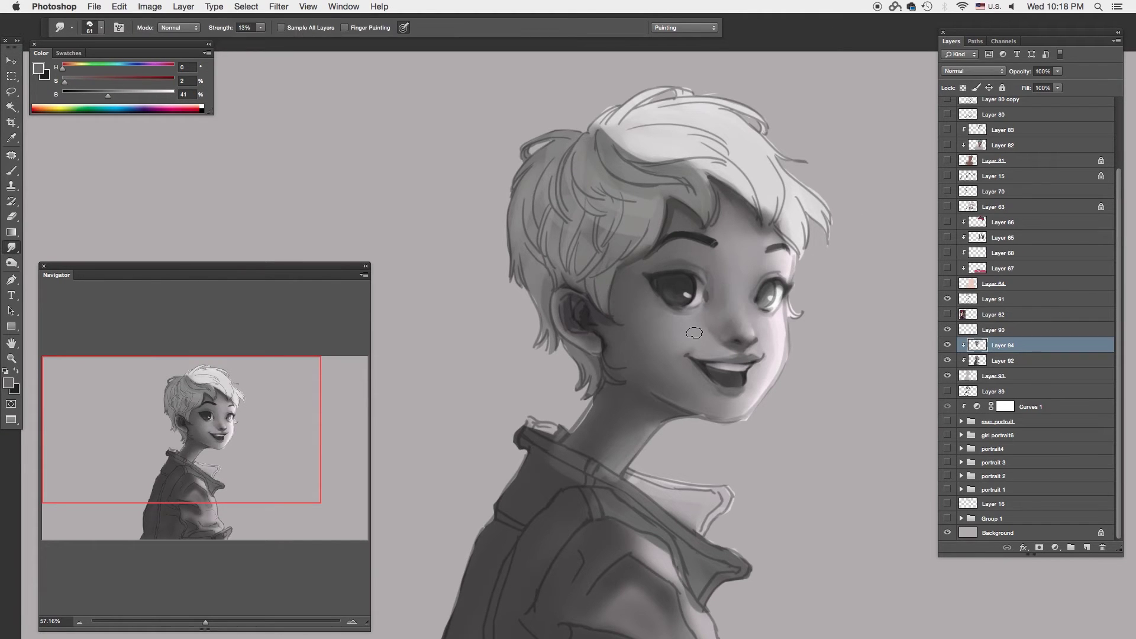
pyautogui.press('b')
pyautogui.keyDown('alt'); pyautogui.click(738, 353); pyautogui.keyUp('alt')
pyautogui.keyDown('alt'); pyautogui.click(711, 353); pyautogui.keyUp('alt')
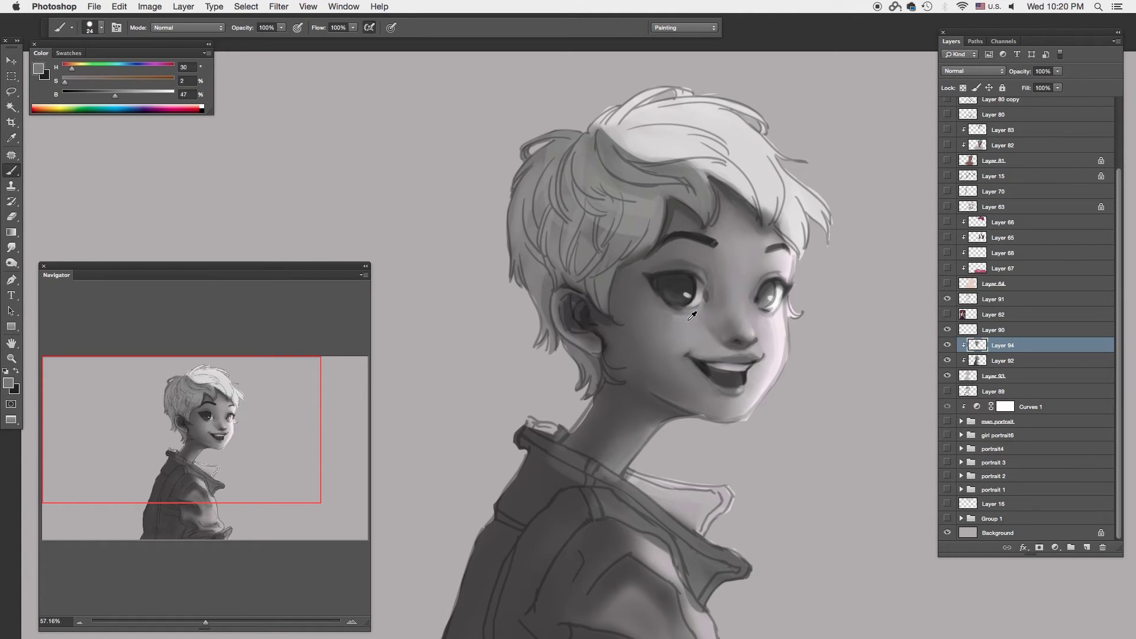
# Step: Paint forehead and right-eyebrow tones, alternating brush and smudge to blend them
pyautogui.keyDown('alt'); pyautogui.click(749, 258); pyautogui.keyUp('alt')
pyautogui.keyDown('alt'); pyautogui.click(766, 252); pyautogui.keyUp('alt')
pyautogui.press('r')
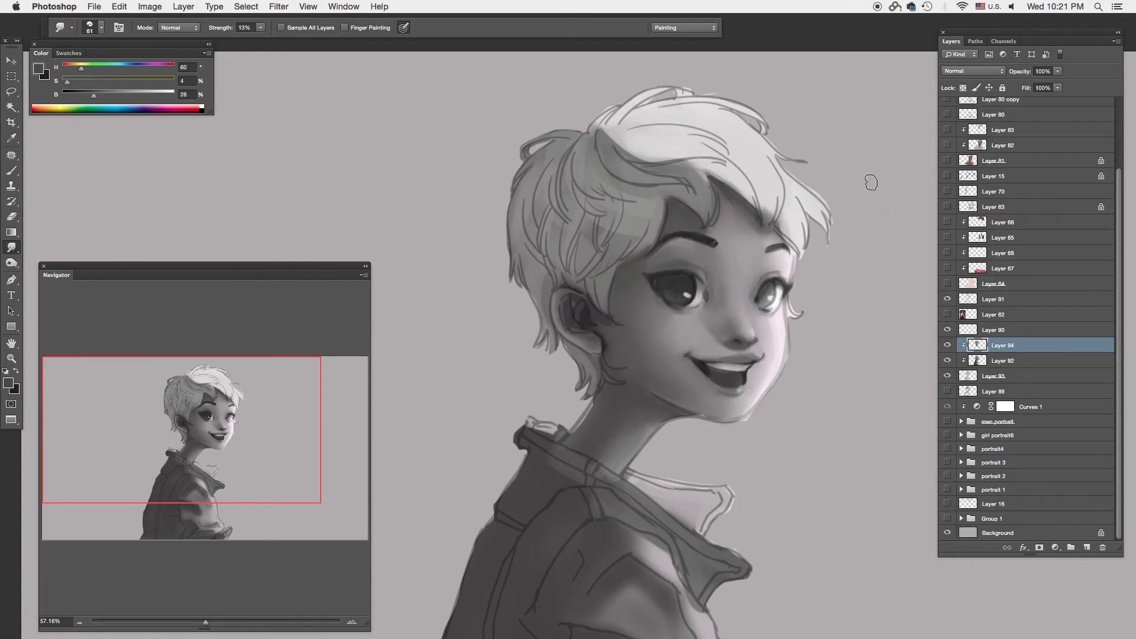
pyautogui.press('b')
pyautogui.keyDown('alt'); pyautogui.click(775, 231); pyautogui.keyUp('alt')
pyautogui.press('r')
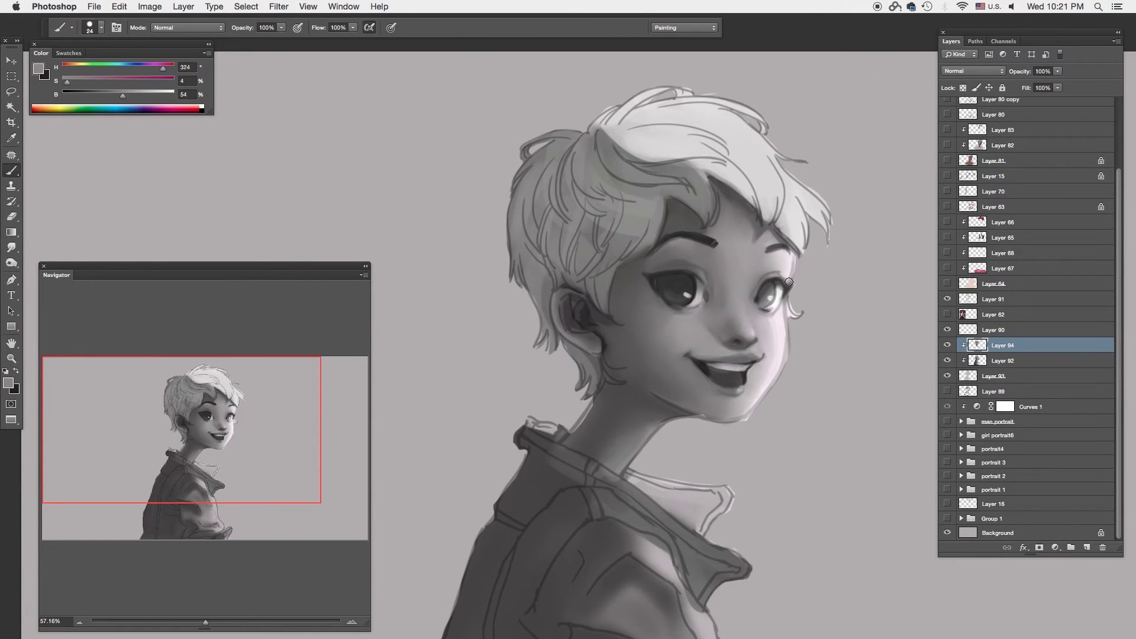
pyautogui.scroll(3, 803, 249)
pyautogui.press('b')
# Step: Paint dark and mid greys from the face and forehead, then the near-white eye highlight
pyautogui.keyDown('alt'); pyautogui.click(738, 335); pyautogui.keyUp('alt')
pyautogui.press('r')
pyautogui.press('b')
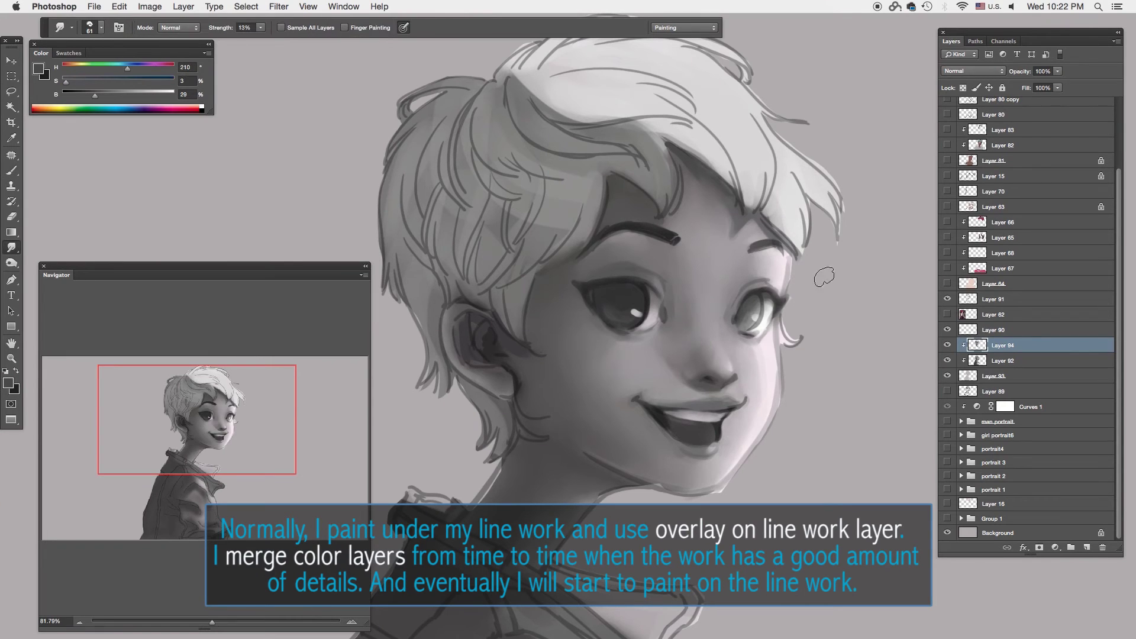
pyautogui.keyDown('alt'); pyautogui.click(771, 298); pyautogui.keyUp('alt')
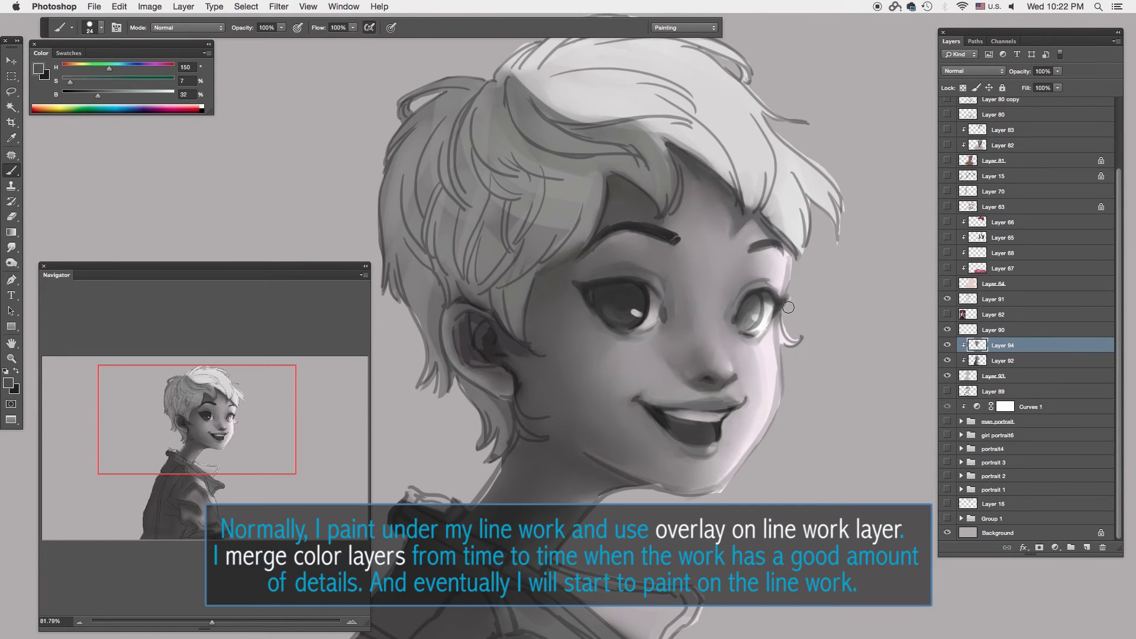
pyautogui.keyDown('alt'); pyautogui.click(619, 228); pyautogui.keyUp('alt')
pyautogui.keyDown('alt'); pyautogui.click(761, 322); pyautogui.keyUp('alt')
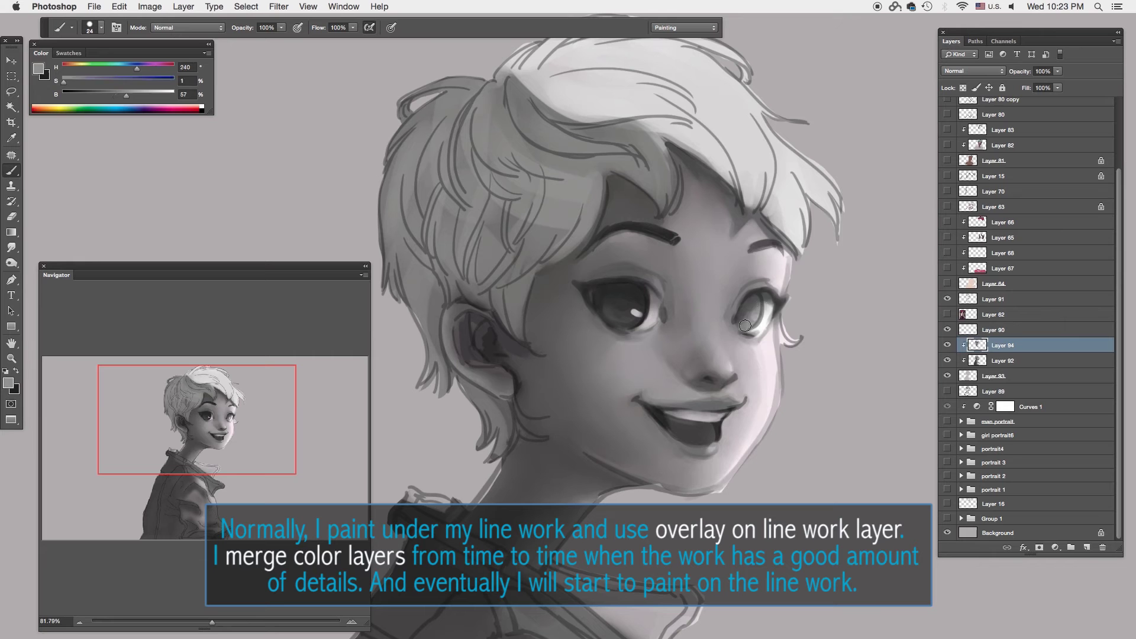
pyautogui.keyDown('alt'); pyautogui.click(754, 309); pyautogui.keyUp('alt')
# Step: Shrink the brush to 17 and paint the right eye's catchlight and shading near the nose
pyautogui.rightClick(840, 265)
pyautogui.moveTo(840, 265); pyautogui.dragTo(838, 264)
pyautogui.keyDown('alt'); pyautogui.click(760, 336); pyautogui.keyUp('alt')
pyautogui.keyDown('alt'); pyautogui.click(770, 309); pyautogui.keyUp('alt')
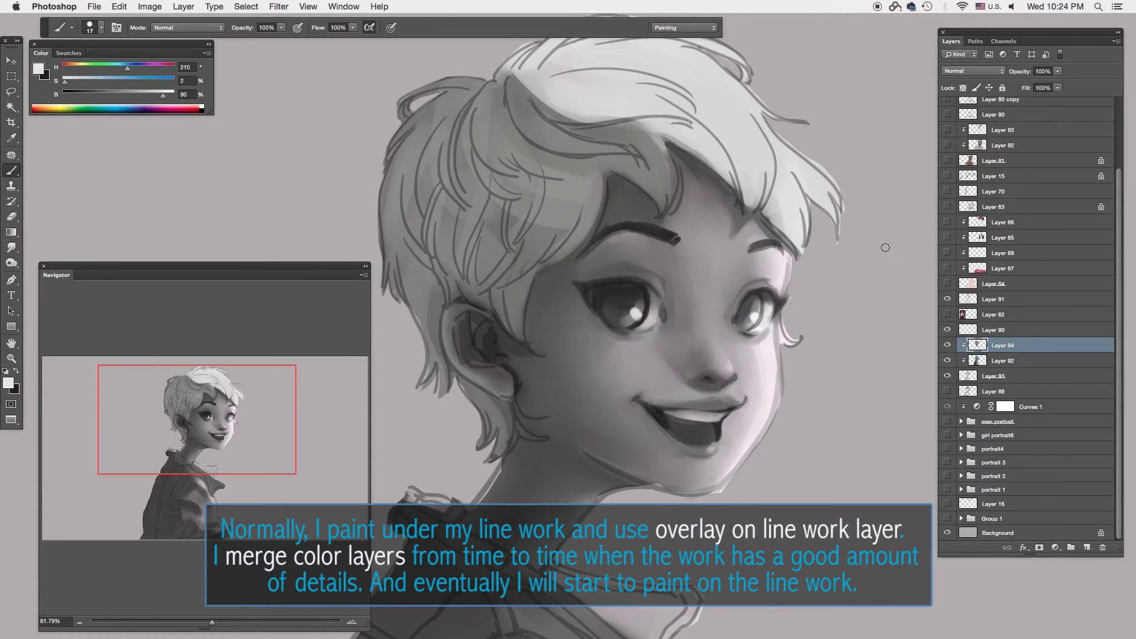
pyautogui.keyDown('alt'); pyautogui.click(760, 311); pyautogui.keyUp('alt')
pyautogui.keyDown('alt'); pyautogui.click(715, 370); pyautogui.keyUp('alt')
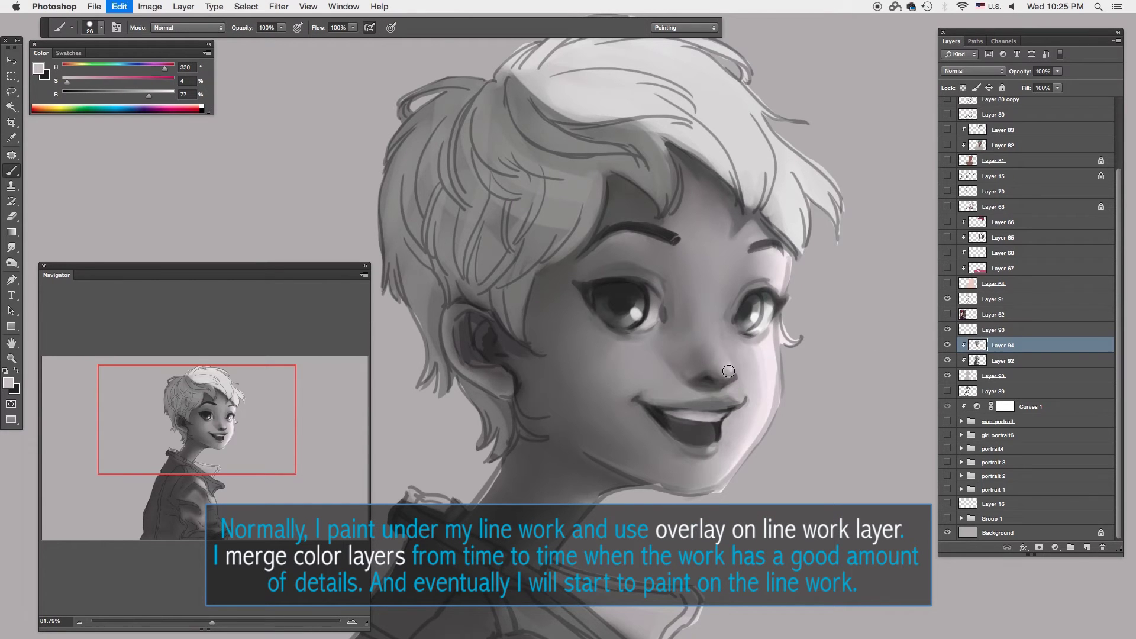
pyautogui.keyDown('alt'); pyautogui.click(663, 402); pyautogui.keyUp('alt')
pyautogui.scroll(-5, 621, 278)
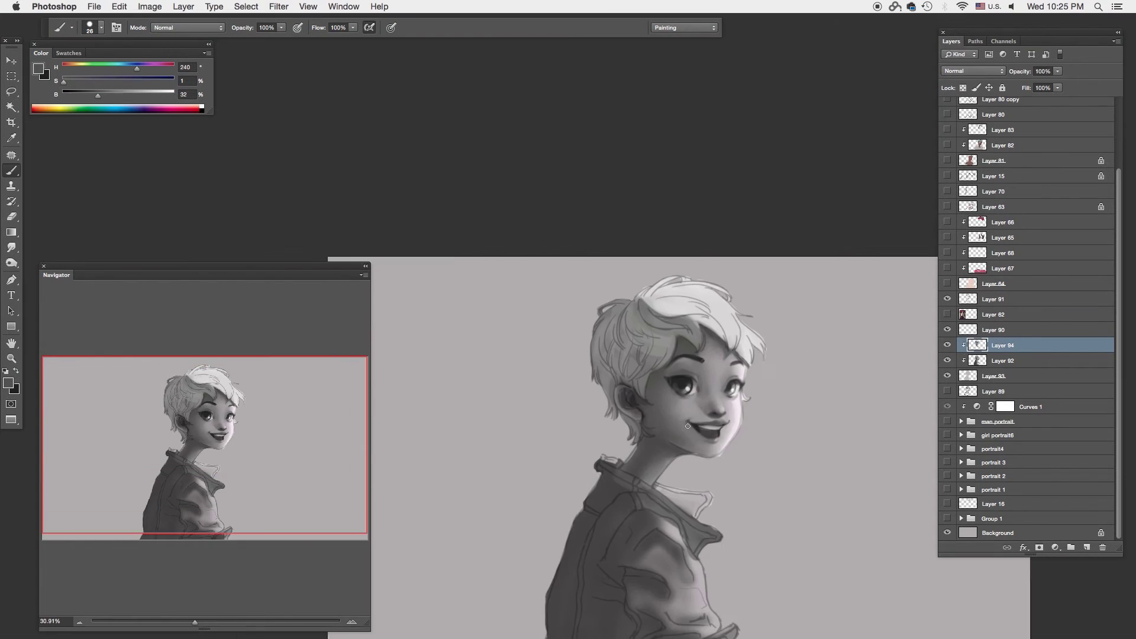
# Step: Move Layer 91 below Layer 62 and merge the colour layers into Layer 94
pyautogui.scroll(1, 1013, 319)
pyautogui.moveTo(1013, 318); pyautogui.dragTo(1013, 337)
pyautogui.hotkey('ctrl', 'e')
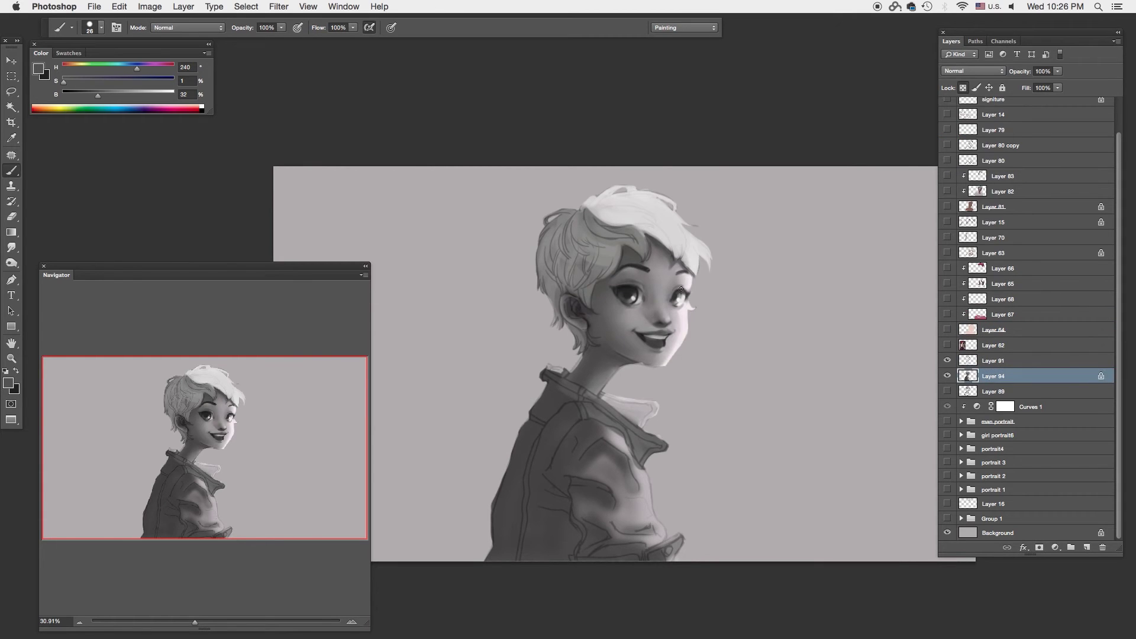
pyautogui.keyDown('alt'); pyautogui.click(567, 227); pyautogui.keyUp('alt')
# Step: Repaint hair strands across the top and left side of the hair
pyautogui.moveTo(644, 204)
pyautogui.mouseDown()
pyautogui.moveTo(592, 234)
pyautogui.moveTo(586, 284)
pyautogui.moveTo(558, 225)
pyautogui.mouseUp()
pyautogui.keyDown('alt'); pyautogui.click(606, 256); pyautogui.keyUp('alt')
pyautogui.moveTo(605, 255); pyautogui.dragTo(556, 320)
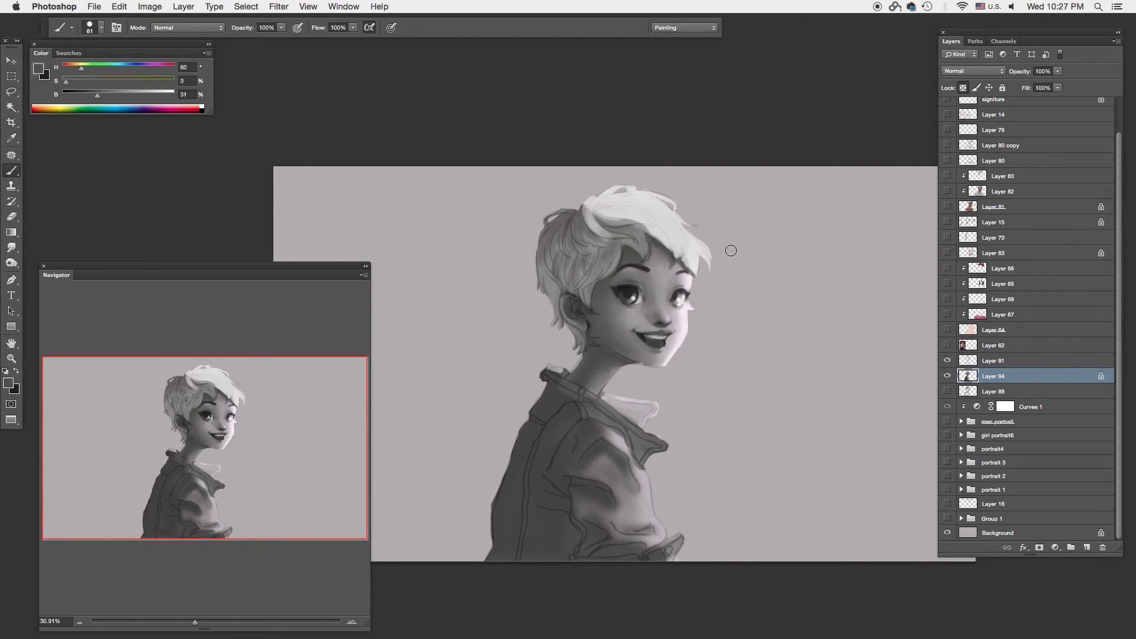
# Step: Paint dark fold strokes along the collar and across the lower jacket
pyautogui.keyDown('alt'); pyautogui.click(600, 351); pyautogui.keyUp('alt')
pyautogui.press('r')
pyautogui.press('b')
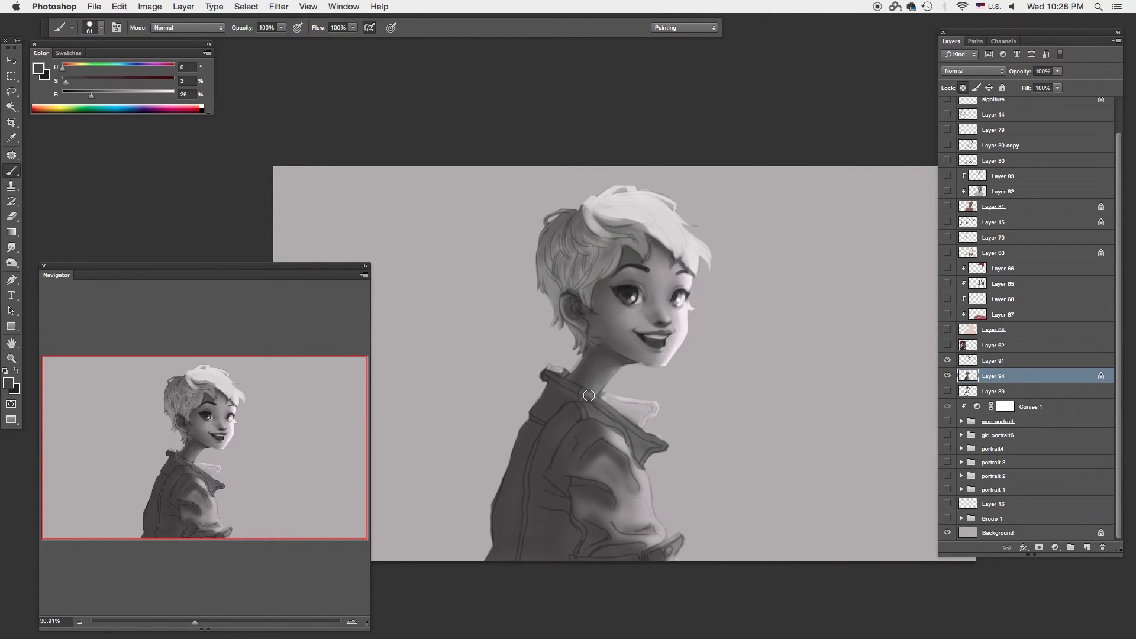
pyautogui.keyDown('alt'); pyautogui.click(585, 396); pyautogui.keyUp('alt')
pyautogui.moveTo(585, 396); pyautogui.dragTo(656, 455)
pyautogui.moveTo(567, 483); pyautogui.dragTo(657, 533)
pyautogui.keyDown('alt'); pyautogui.click(666, 473); pyautogui.keyUp('alt')
pyautogui.keyDown('alt'); pyautogui.click(570, 383); pyautogui.keyUp('alt')
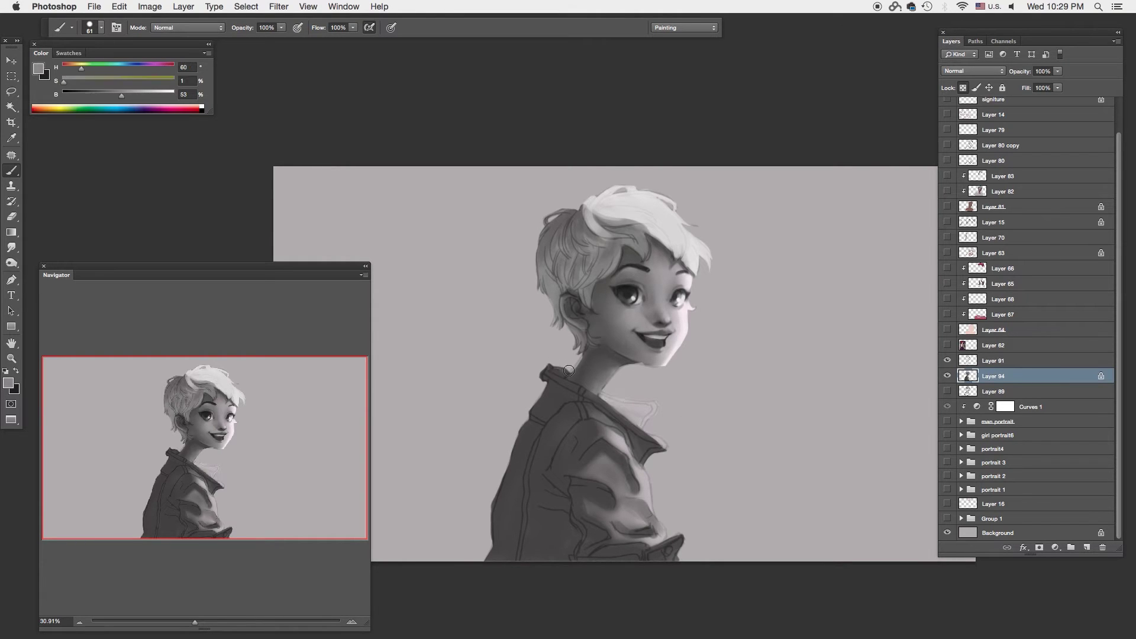
# Step: Sample lighter and darker face greys and shrink the brush for fine eye detail
pyautogui.keyDown('alt'); pyautogui.click(658, 479); pyautogui.keyUp('alt')
pyautogui.keyDown('alt'); pyautogui.scroll(3, 743, 363); pyautogui.keyUp('alt')
pyautogui.keyDown('alt'); pyautogui.scroll(3, 668, 310); pyautogui.keyUp('alt')
pyautogui.keyDown('alt'); pyautogui.click(710, 298); pyautogui.keyUp('alt')
pyautogui.keyDown('alt'); pyautogui.click(645, 278); pyautogui.keyUp('alt')
pyautogui.press('[')
pyautogui.press('[')
pyautogui.press('[')
pyautogui.keyDown('alt'); pyautogui.click(497, 314); pyautogui.keyUp('alt')
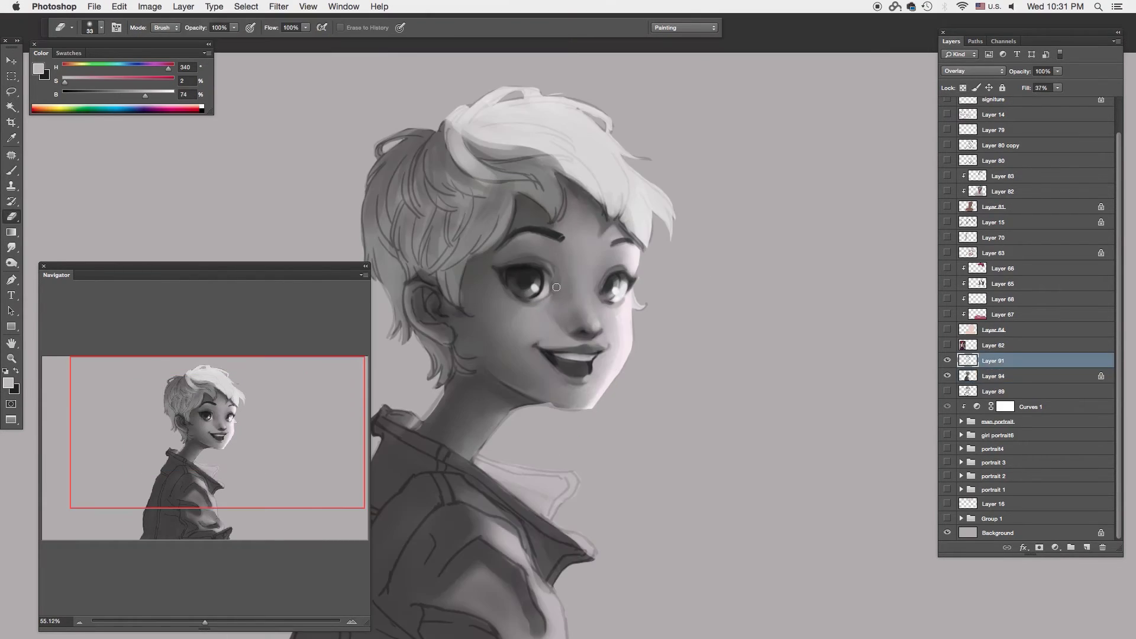
# Step: Select Layer 94 and blend light and dark greys across the lower face
pyautogui.hotkey('alt', '[')
pyautogui.press('b')
pyautogui.keyDown('alt'); pyautogui.click(589, 299); pyautogui.keyUp('alt')
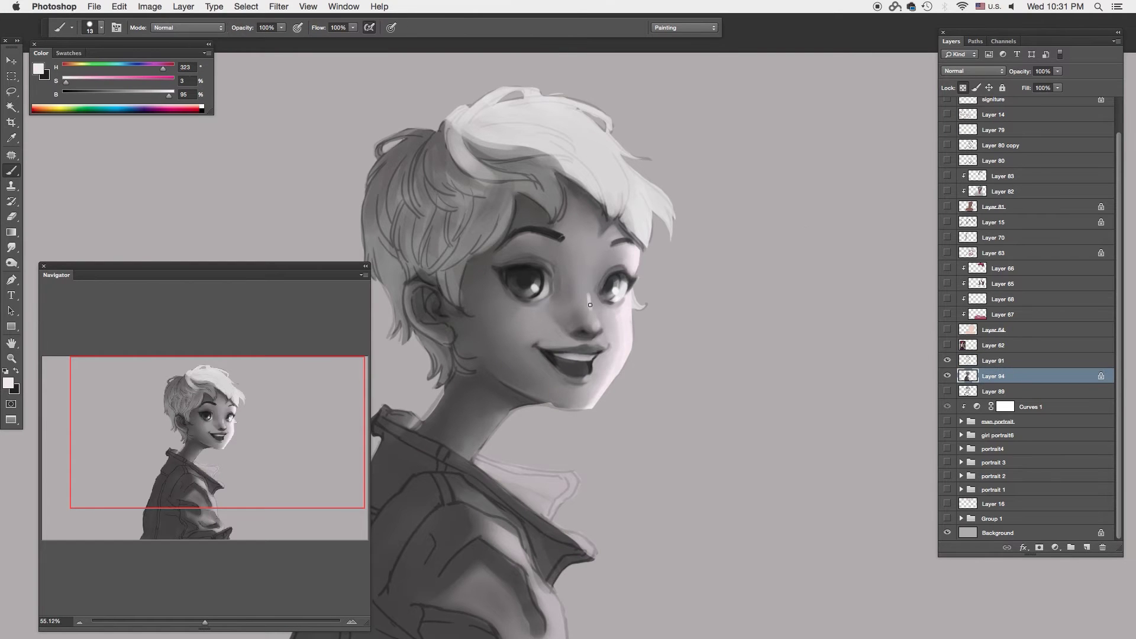
pyautogui.scroll(3, 601, 325)
pyautogui.keyDown('alt'); pyautogui.click(675, 413); pyautogui.keyUp('alt')
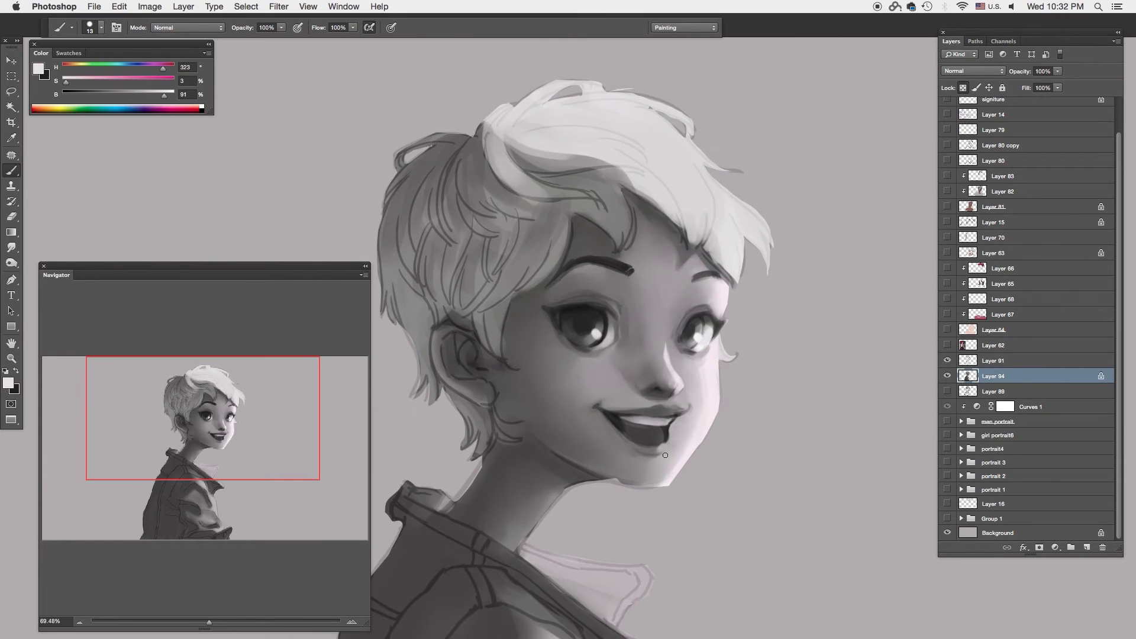
pyautogui.keyDown('alt'); pyautogui.click(695, 410); pyautogui.keyUp('alt')
pyautogui.press('r')
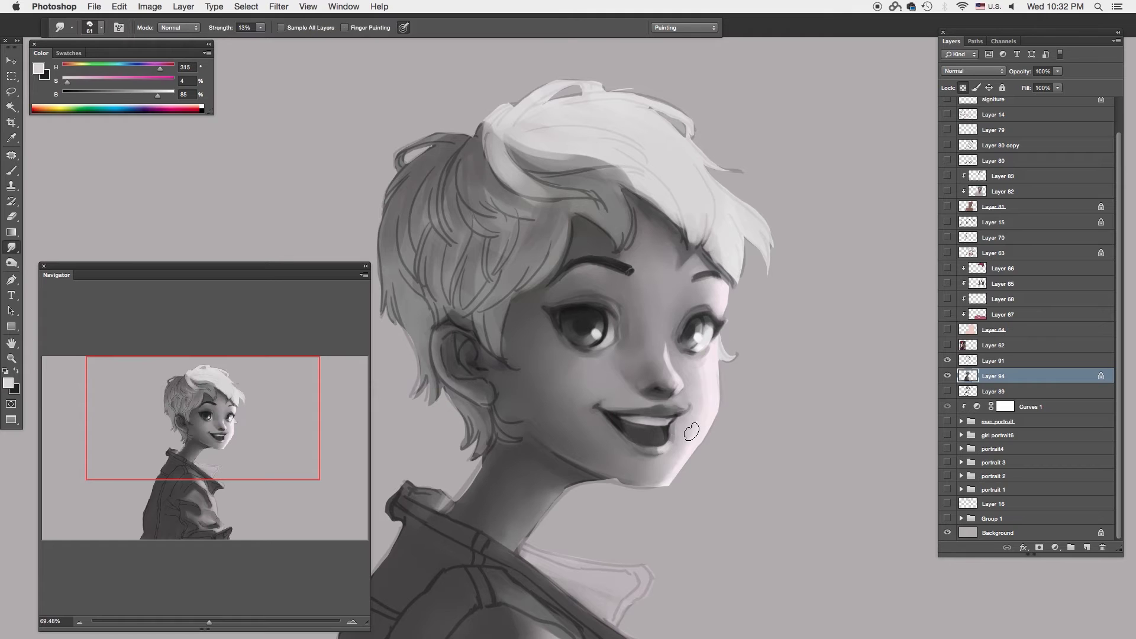
pyautogui.press('b')
# Step: Paint light cheek tones and blend them with a large smudge tip
pyautogui.keyDown('alt'); pyautogui.click(651, 449); pyautogui.keyUp('alt')
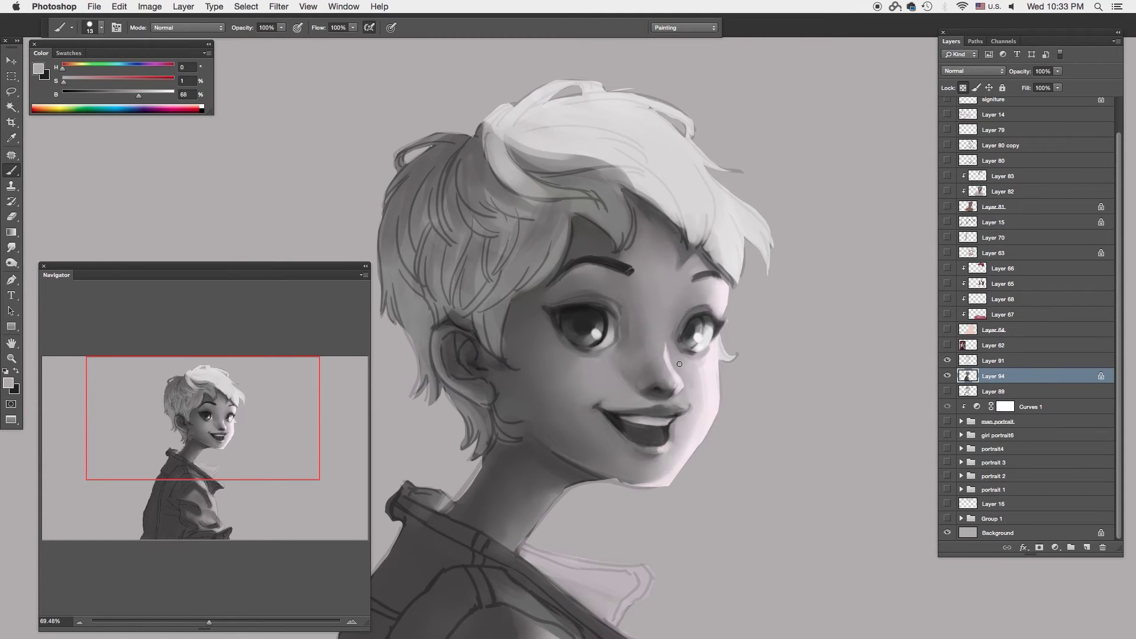
pyautogui.keyDown('alt'); pyautogui.click(700, 388); pyautogui.keyUp('alt')
pyautogui.keyDown('alt'); pyautogui.click(712, 357); pyautogui.keyUp('alt')
pyautogui.press('r')
pyautogui.press('b')
# Step: Paint near-white highlights and dark and mid greys around the eye
pyautogui.keyDown('alt'); pyautogui.click(707, 310); pyautogui.keyUp('alt')
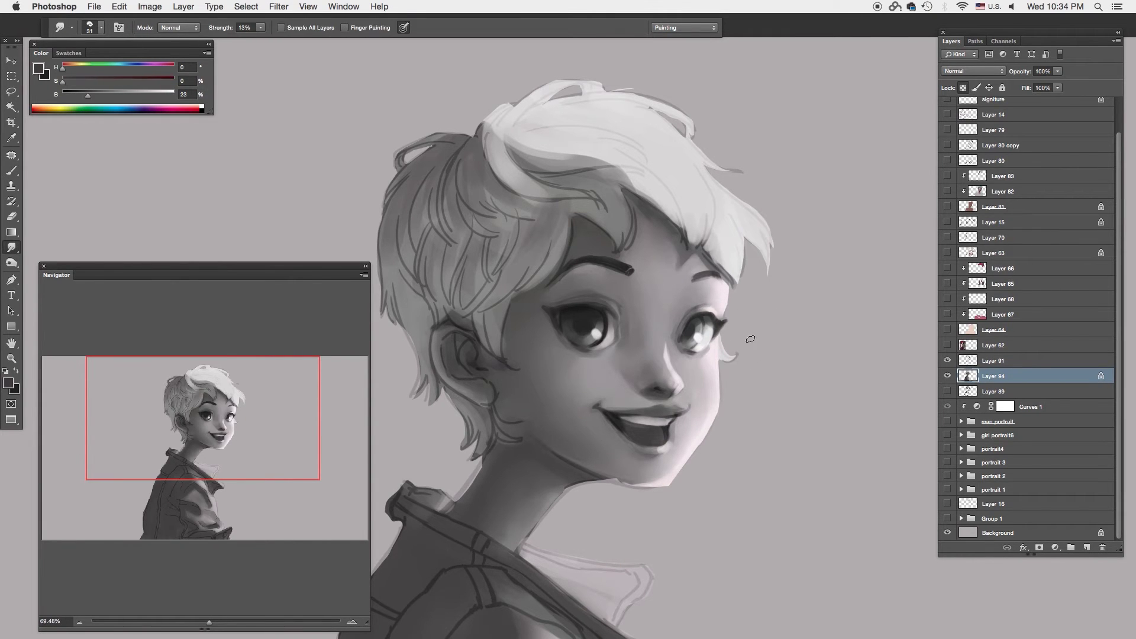
pyautogui.keyDown('alt'); pyautogui.click(723, 314); pyautogui.keyUp('alt')
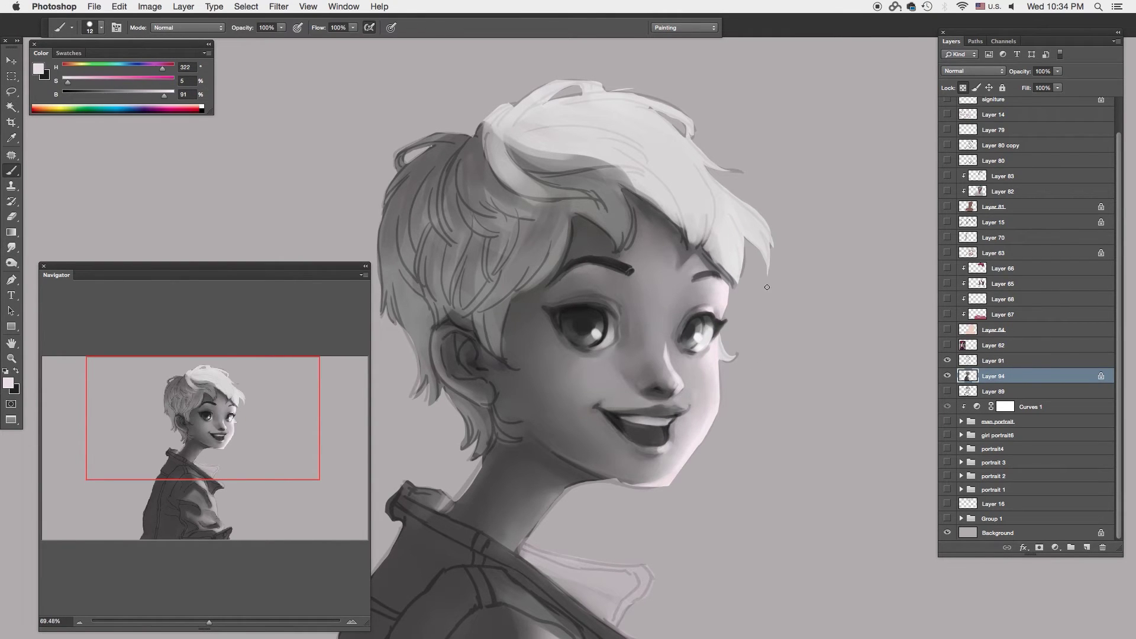
pyautogui.keyDown('alt'); pyautogui.click(695, 319); pyautogui.keyUp('alt')
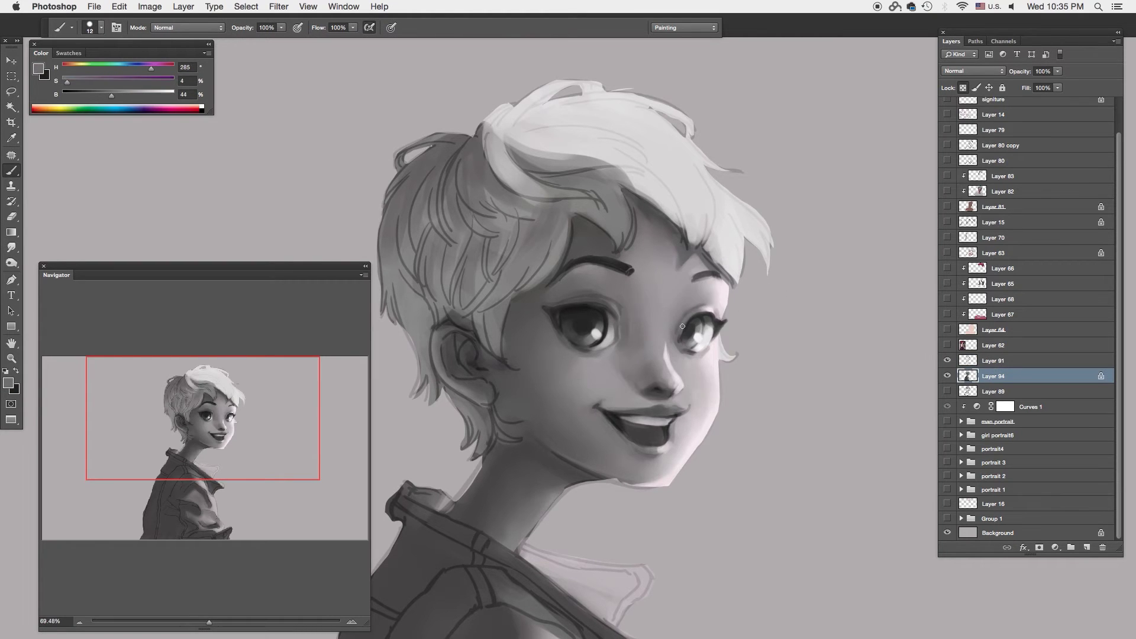
pyautogui.scroll(2, 615, 450)
pyautogui.keyDown('alt'); pyautogui.click(602, 458); pyautogui.keyUp('alt')
pyautogui.scroll(1, 615, 456)
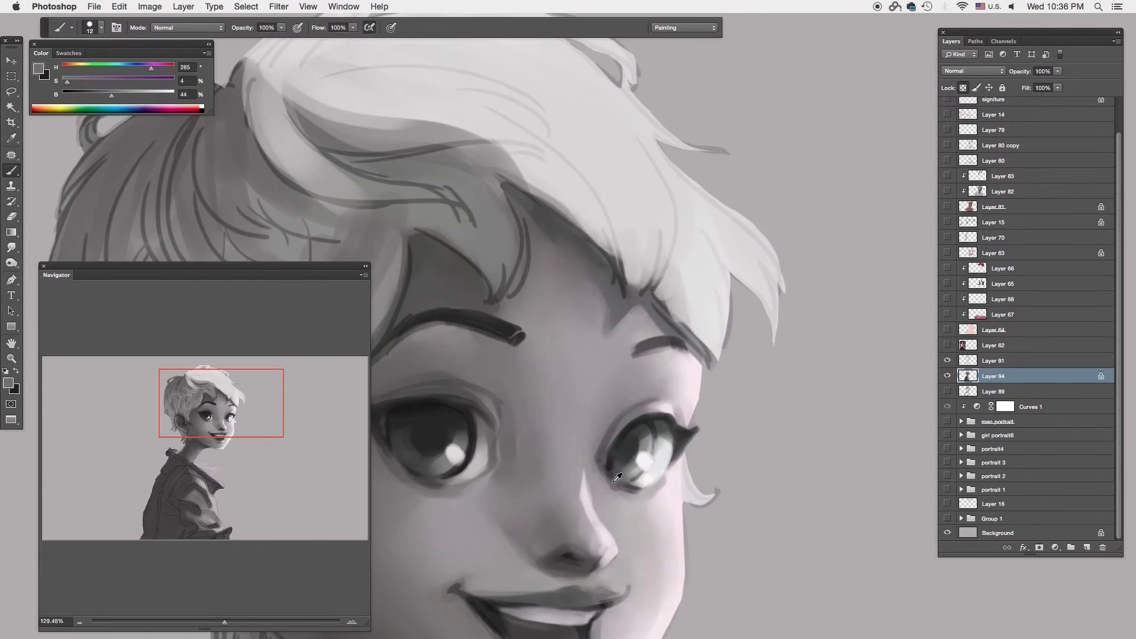
pyautogui.scroll(1, 630, 448)
pyautogui.scroll(1, 630, 448)
pyautogui.keyDown('alt'); pyautogui.click(658, 486); pyautogui.keyUp('alt')
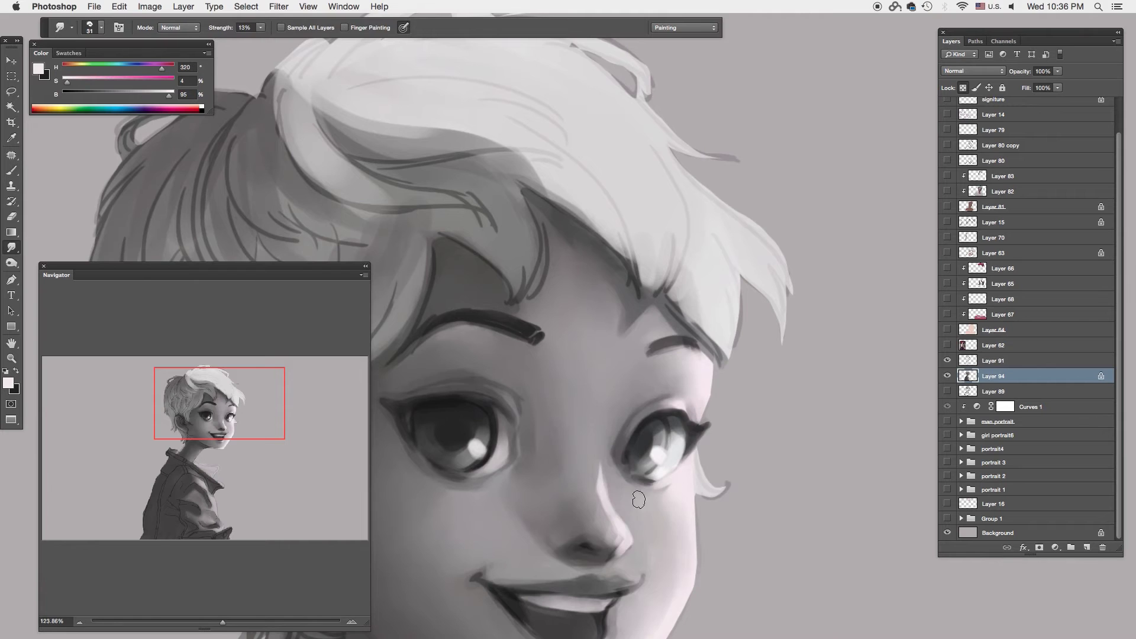
# Step: Change the brush tip, smudge, and deepen the dark tones of the eye
pyautogui.scroll(-3, 651, 450)
pyautogui.rightClick(675, 234)
pyautogui.press('r')
pyautogui.scroll(3, 624, 425)
pyautogui.press('b')
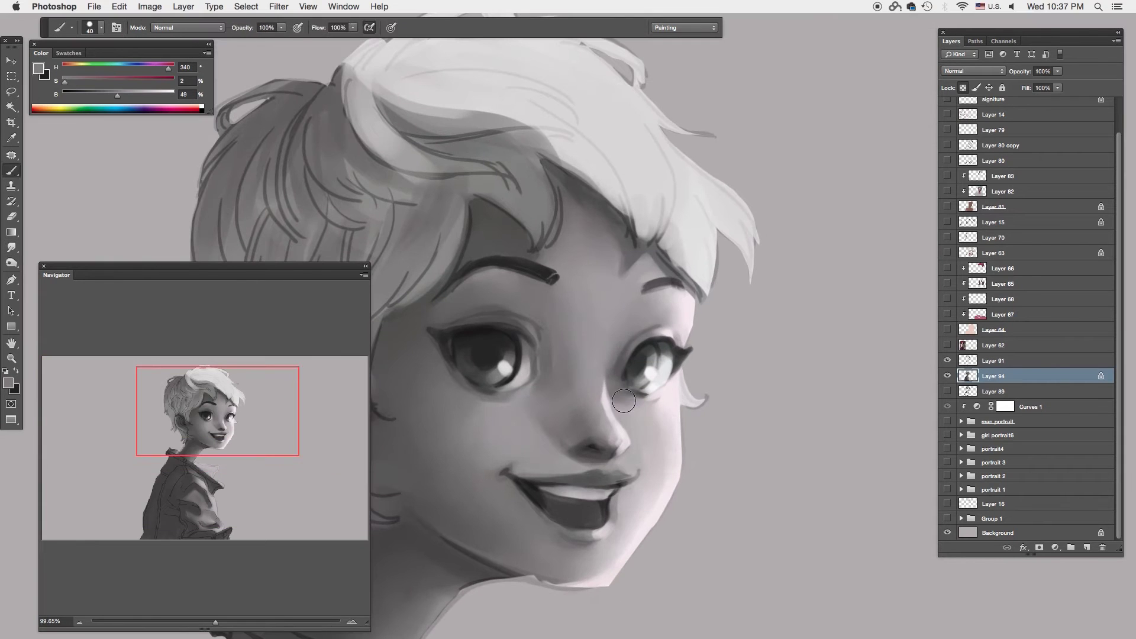
pyautogui.keyDown('alt'); pyautogui.click(662, 331); pyautogui.keyUp('alt')
pyautogui.keyDown('alt'); pyautogui.click(648, 342); pyautogui.keyUp('alt')
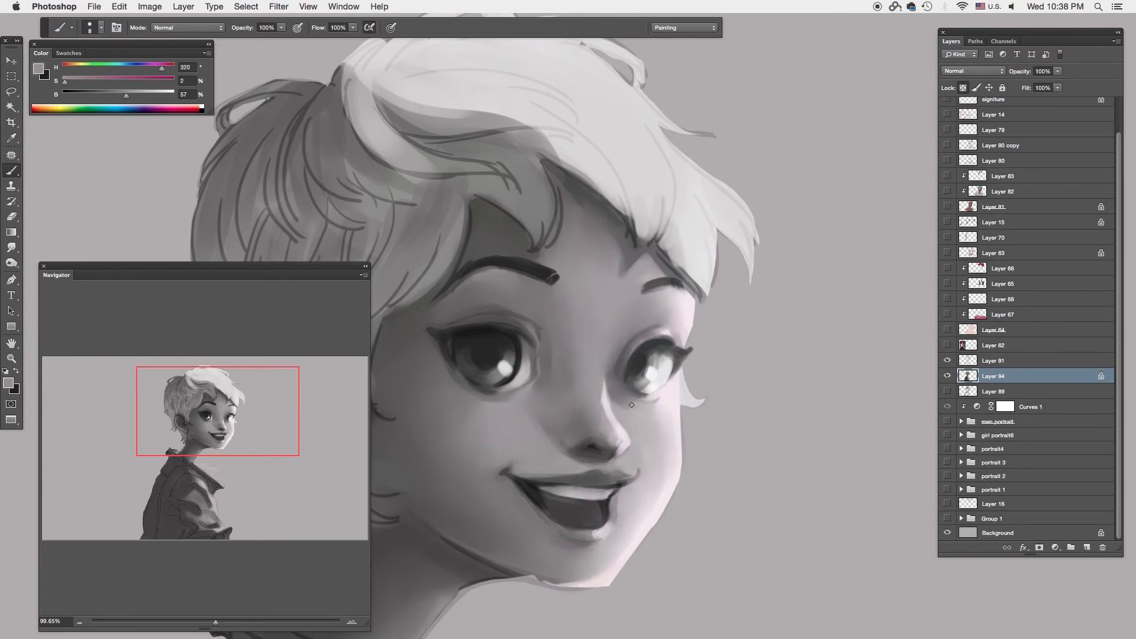
# Step: Merge Layer 94 into Layer 91 and flip the canvas to check the face
pyautogui.hotkey('ctrl', 'e')
pyautogui.press('h')
pyautogui.scroll(2, 592, 355)
pyautogui.keyDown('alt'); pyautogui.click(517, 407); pyautogui.keyUp('alt')
pyautogui.press('h')
pyautogui.press('e')
pyautogui.scroll(-3, 758, 424)
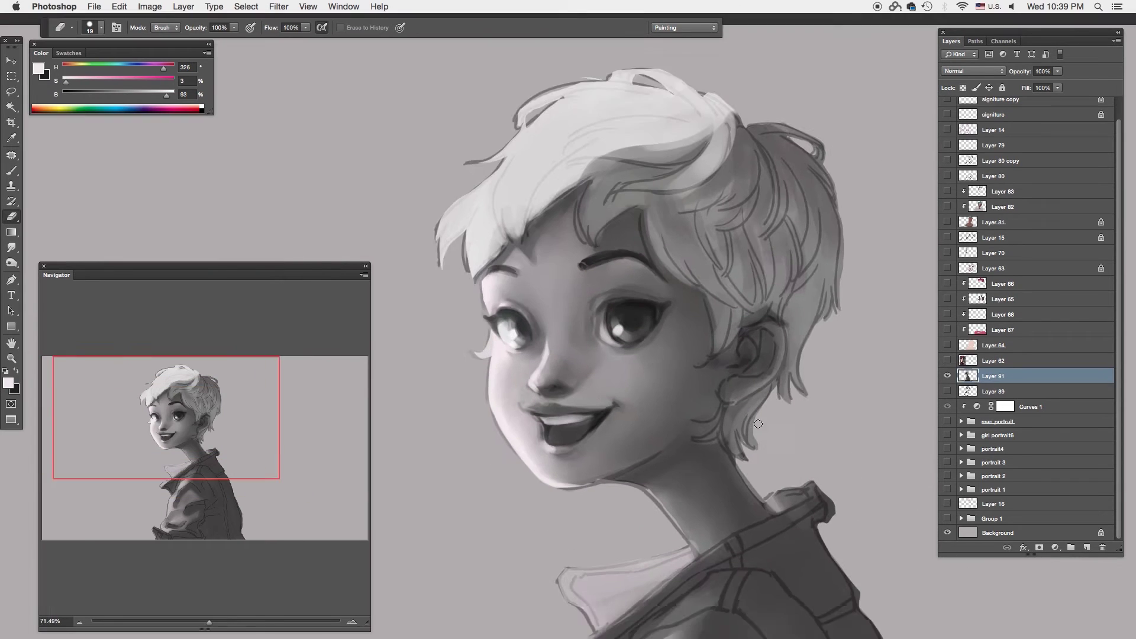
# Step: Smudge to soften the shadow along the jaw and neck
pyautogui.scroll(2, 633, 495)
pyautogui.press('b')
pyautogui.keyDown('alt'); pyautogui.click(556, 483); pyautogui.keyUp('alt')
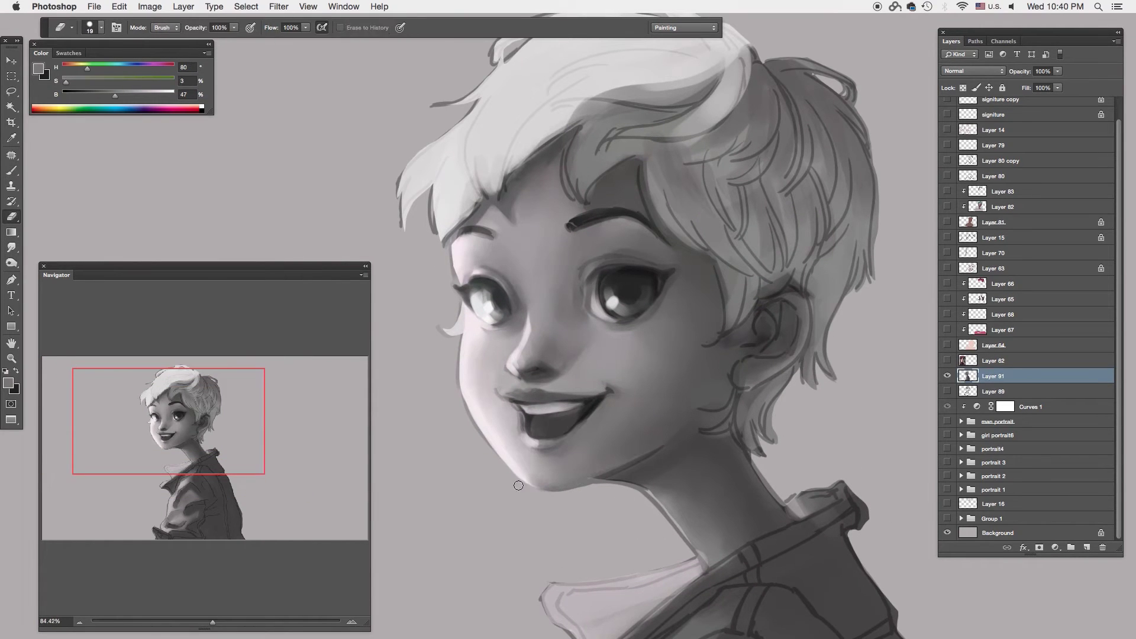
pyautogui.press('r')
pyautogui.moveTo(623, 473); pyautogui.dragTo(715, 398)
pyautogui.press('b')
# Step: Paint cheek tones beside the mouth, undoing one unwanted stroke
pyautogui.keyDown('alt'); pyautogui.click(622, 259); pyautogui.keyUp('alt')
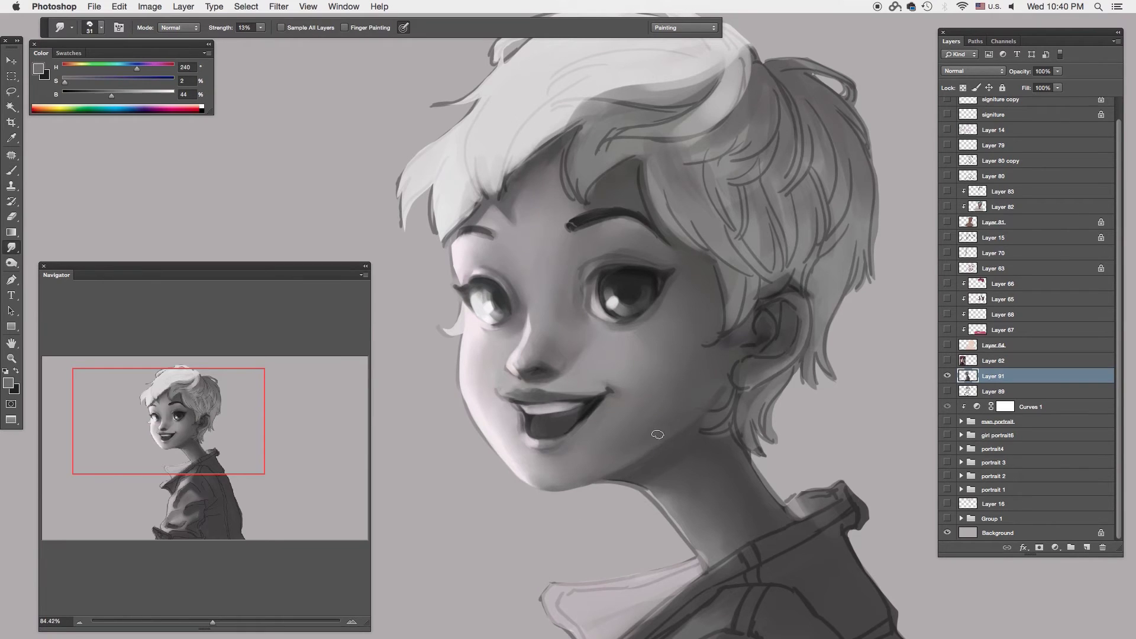
pyautogui.press('r')
pyautogui.press('b')
pyautogui.keyDown('alt'); pyautogui.click(479, 322); pyautogui.keyUp('alt')
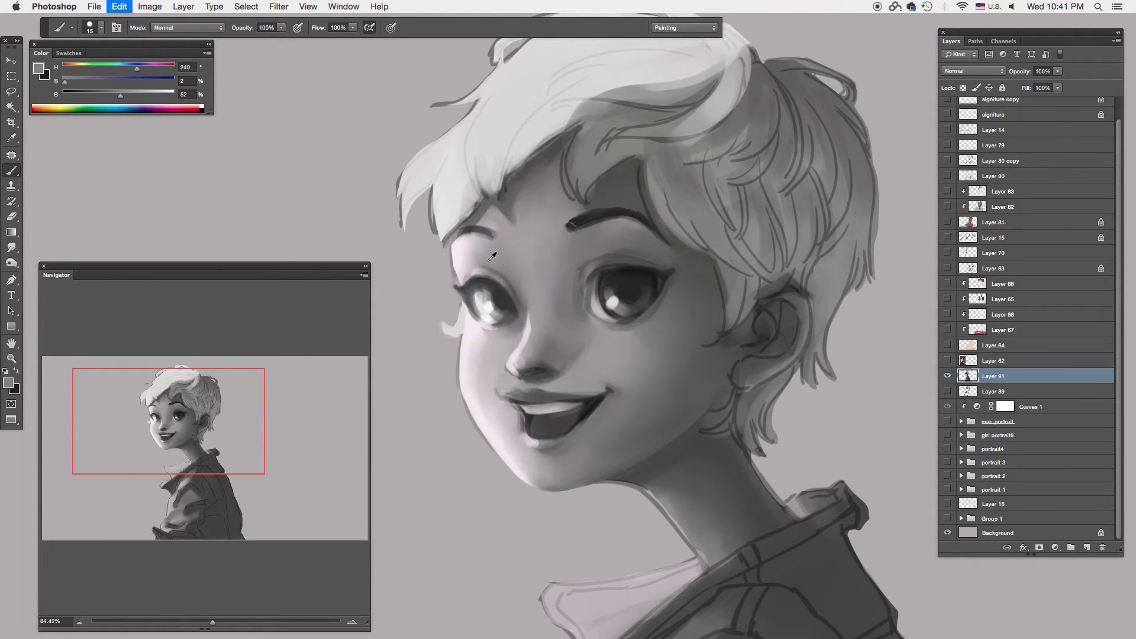
pyautogui.keyDown('alt'); pyautogui.click(516, 433); pyautogui.keyUp('alt')
pyautogui.keyDown('alt'); pyautogui.click(512, 414); pyautogui.keyUp('alt')
pyautogui.hotkey('ctrl', 'z')
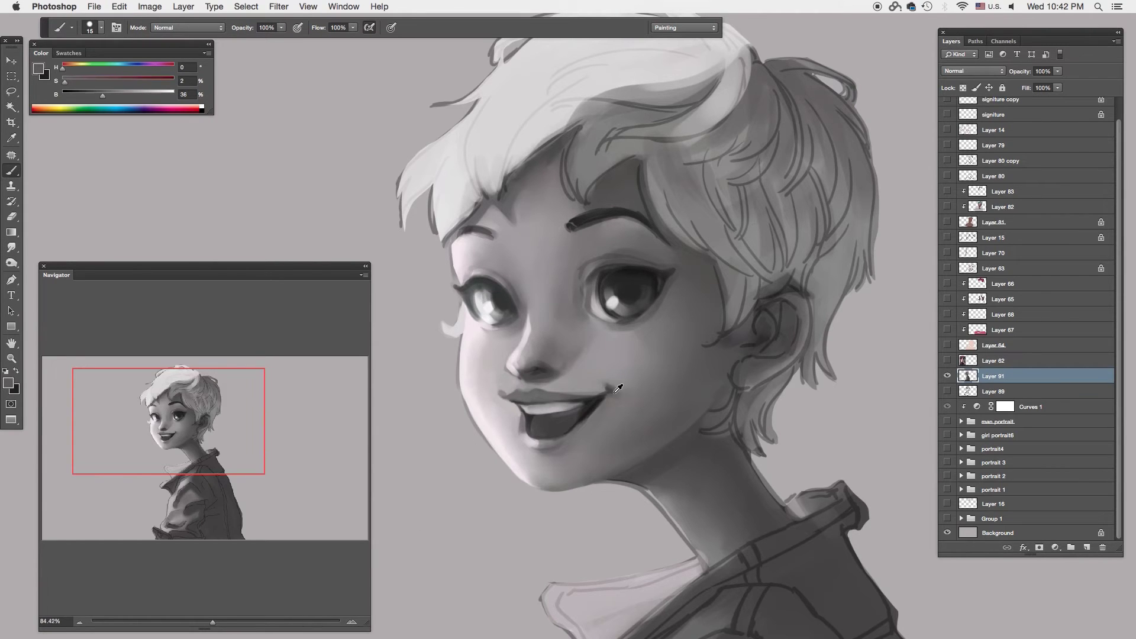
# Step: Shape the nose with tones above the lip, along the nose line and light skin
pyautogui.keyDown('alt'); pyautogui.click(629, 400); pyautogui.keyUp('alt')
pyautogui.keyDown('alt'); pyautogui.click(585, 417); pyautogui.keyUp('alt')
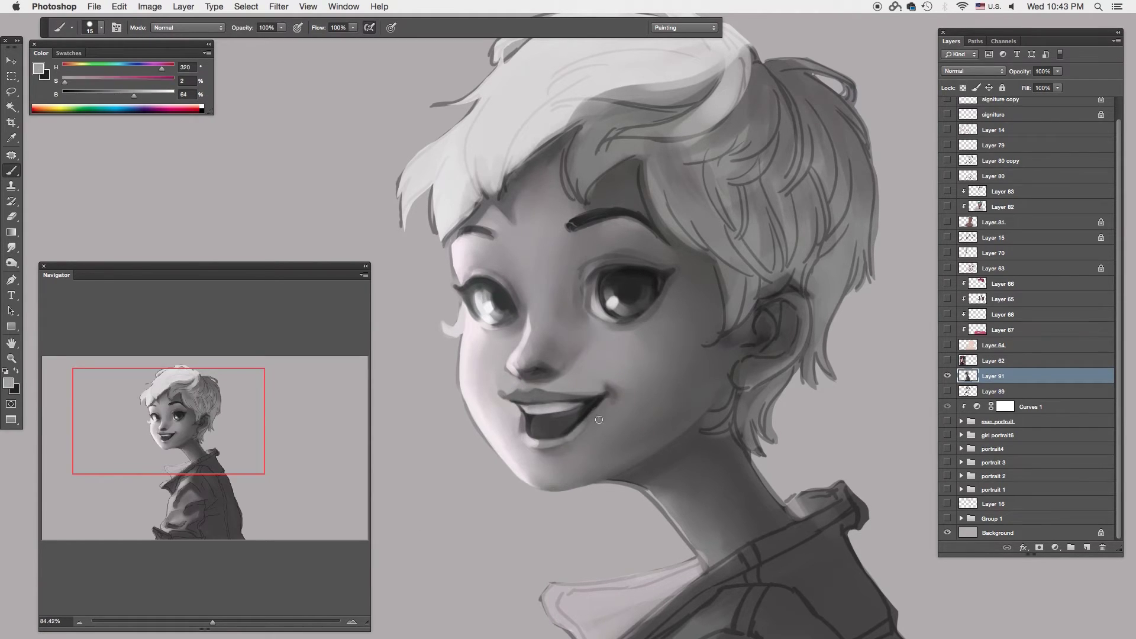
pyautogui.scroll(2, 596, 417)
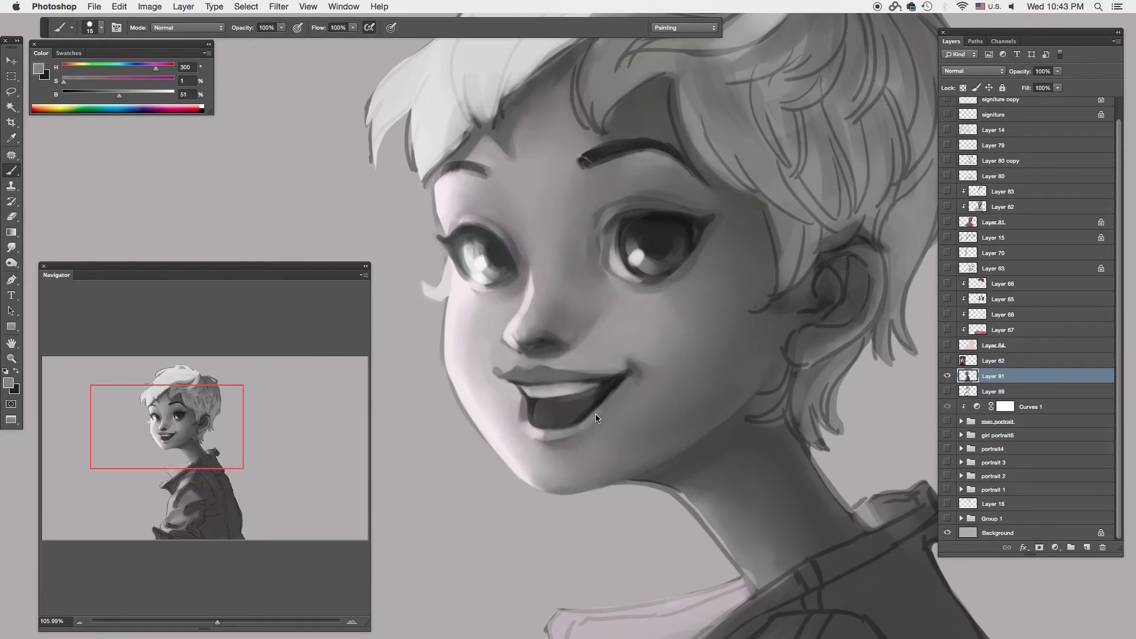
pyautogui.keyDown('alt'); pyautogui.click(540, 351); pyautogui.keyUp('alt')
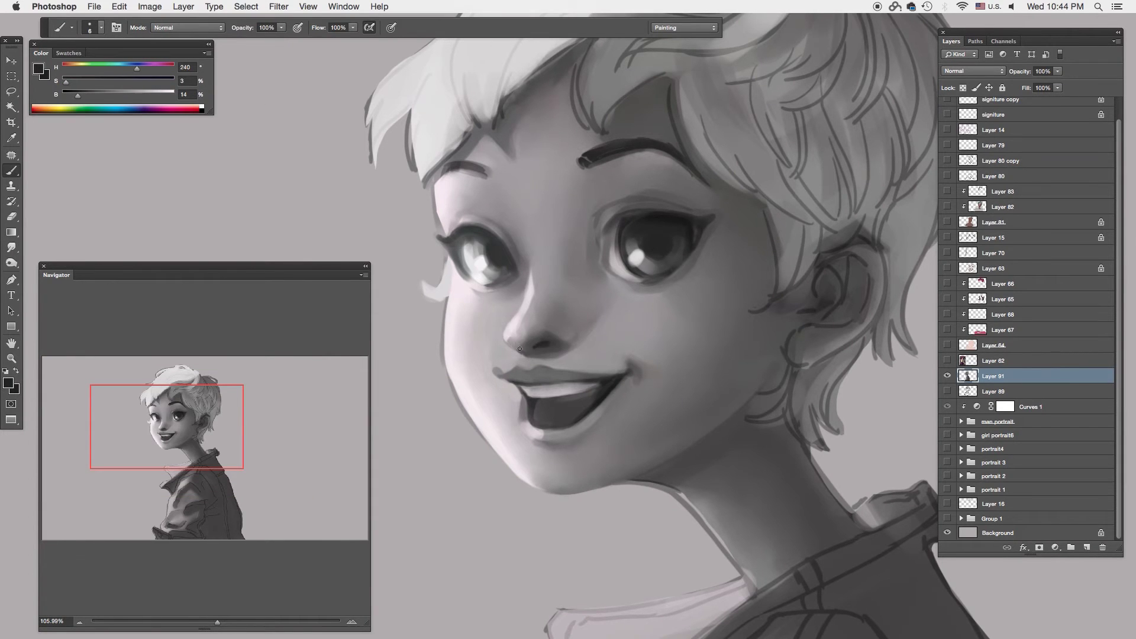
pyautogui.scroll(3, 523, 354)
pyautogui.keyDown('alt'); pyautogui.click(747, 329); pyautogui.keyUp('alt')
# Step: Smudge-blend dark greys around the nose and face
pyautogui.press('r')
pyautogui.scroll(-3, 747, 381)
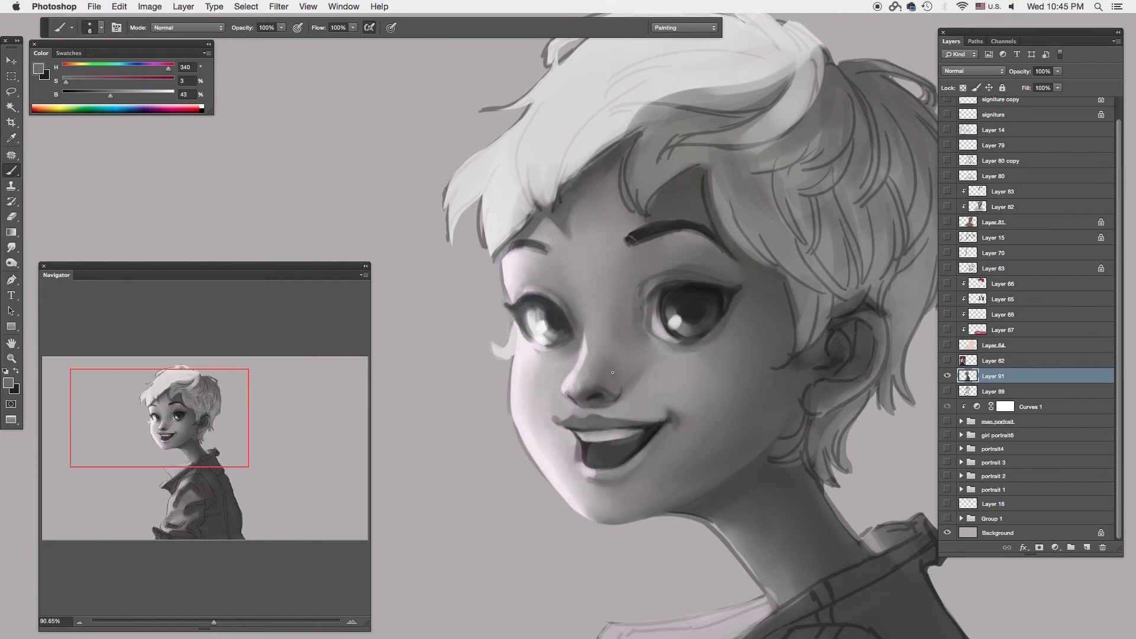
pyautogui.keyDown('alt'); pyautogui.click(617, 389); pyautogui.keyUp('alt')
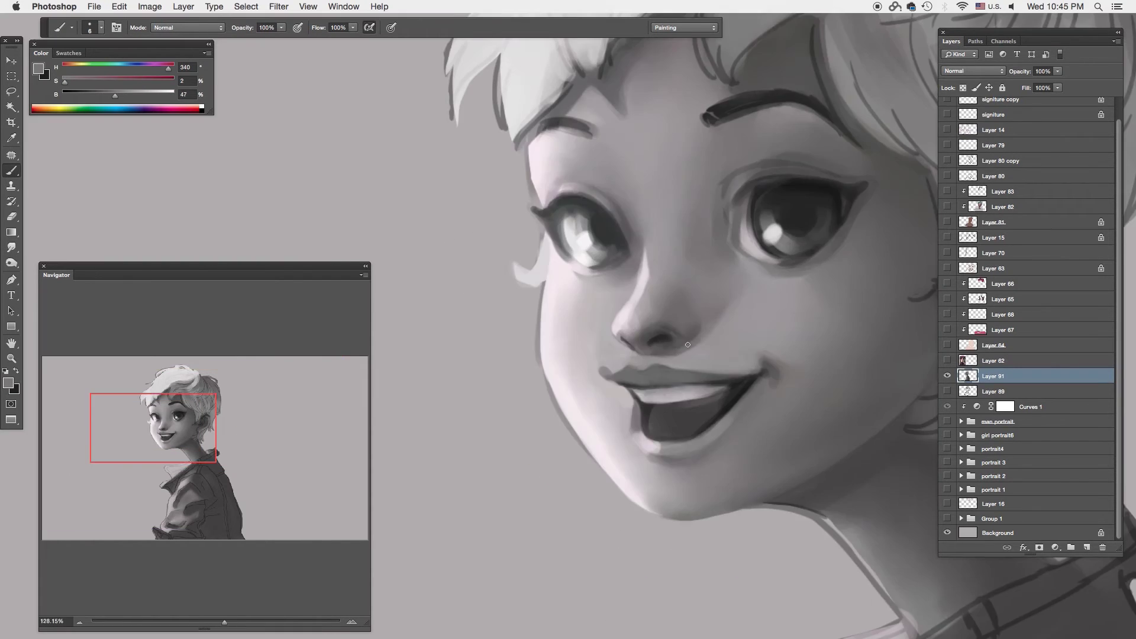
pyautogui.keyDown('alt'); pyautogui.scroll(-2, 607, 402); pyautogui.keyUp('alt')
pyautogui.keyDown('alt'); pyautogui.click(604, 328); pyautogui.keyUp('alt')
# Step: Paint a small light highlight stroke on the cheek
pyautogui.press('e')
pyautogui.press('b')
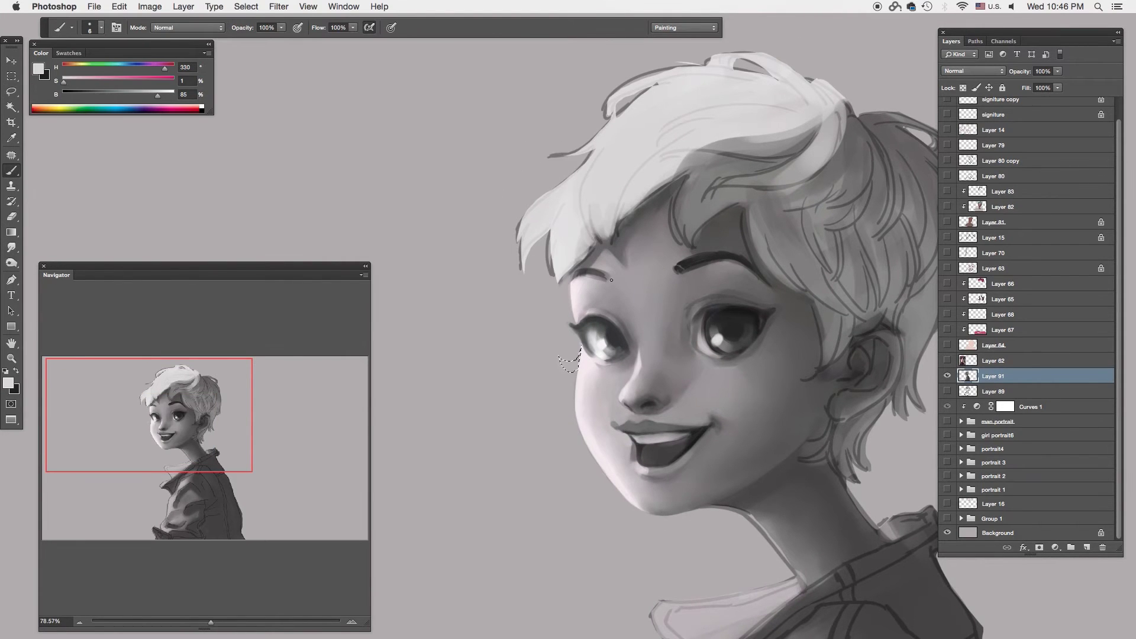
pyautogui.moveTo(576, 351); pyautogui.dragTo(562, 370)
pyautogui.scroll(1, 758, 366)
pyautogui.keyDown('alt'); pyautogui.scroll(-1, 758, 365); pyautogui.keyUp('alt')
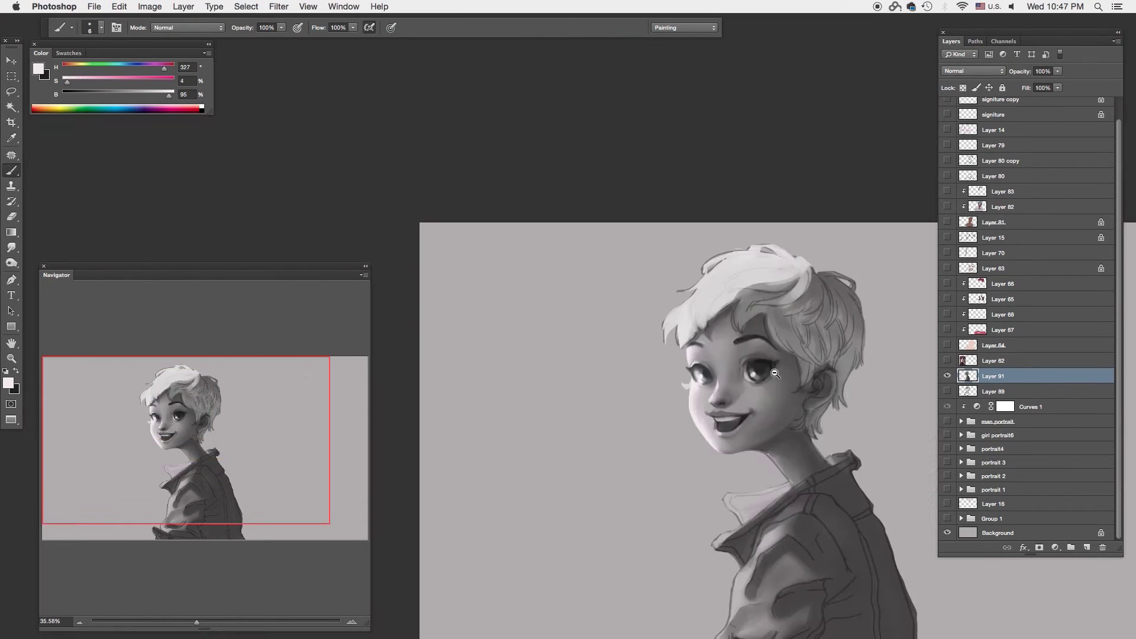
# Step: Paint bright catchlights in both eyes and soften the eyelid shading with sampled face tones
pyautogui.keyDown('alt'); pyautogui.scroll(3, 577, 450); pyautogui.keyUp('alt')
pyautogui.keyDown('alt'); pyautogui.click(577, 450); pyautogui.keyUp('alt')
pyautogui.keyDown('alt'); pyautogui.click(612, 471); pyautogui.keyUp('alt')
pyautogui.keyDown('alt'); pyautogui.scroll(-1, 612, 472); pyautogui.keyUp('alt')
pyautogui.keyDown('alt'); pyautogui.scroll(3, 601, 561); pyautogui.keyUp('alt')
pyautogui.keyDown('alt'); pyautogui.scroll(-2, 681, 373); pyautogui.keyUp('alt')
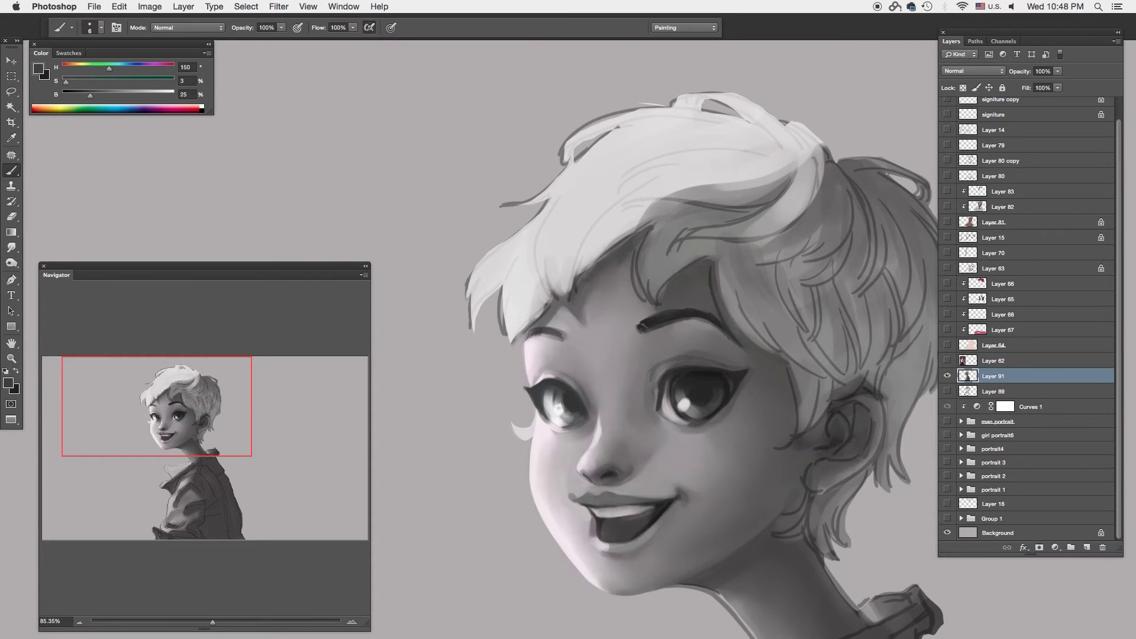
pyautogui.keyDown('alt'); pyautogui.click(578, 412); pyautogui.keyUp('alt')
pyautogui.keyDown('alt'); pyautogui.click(723, 406); pyautogui.keyUp('alt')
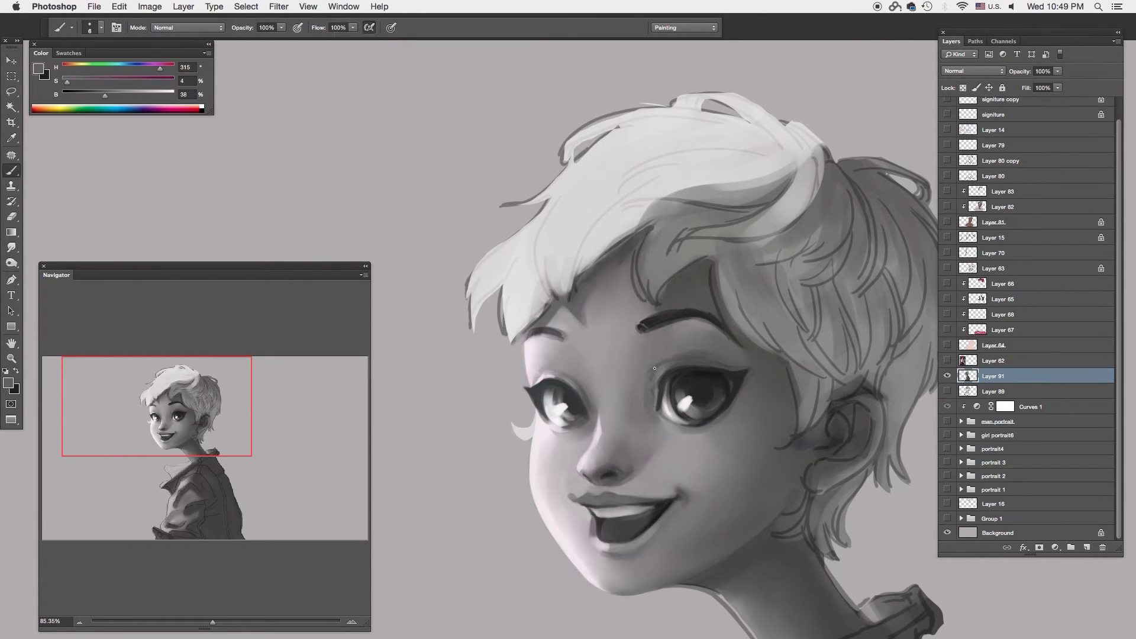
pyautogui.keyDown('alt'); pyautogui.click(652, 414); pyautogui.keyUp('alt')
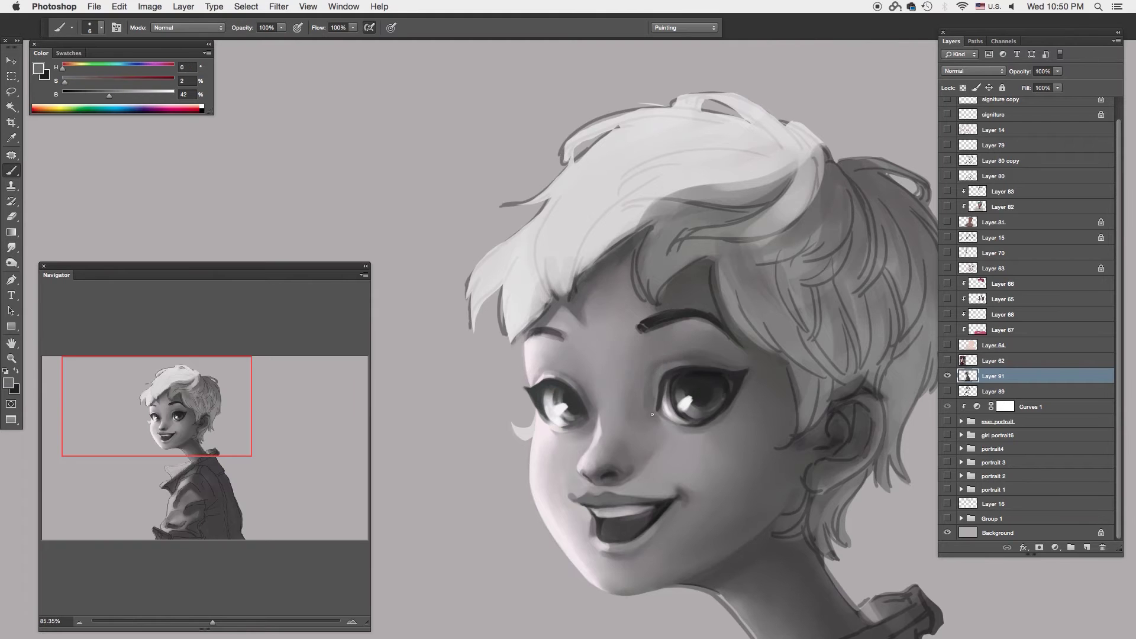
pyautogui.keyDown('alt'); pyautogui.click(680, 366); pyautogui.keyUp('alt')
# Step: Touch up the eyebrow shading with the dark brow colour and a lighter skin tone
pyautogui.press('r')
pyautogui.press('b')
pyautogui.rightClick(592, 237)
pyautogui.press('Escape')
pyautogui.keyDown('alt'); pyautogui.click(647, 325); pyautogui.keyUp('alt')
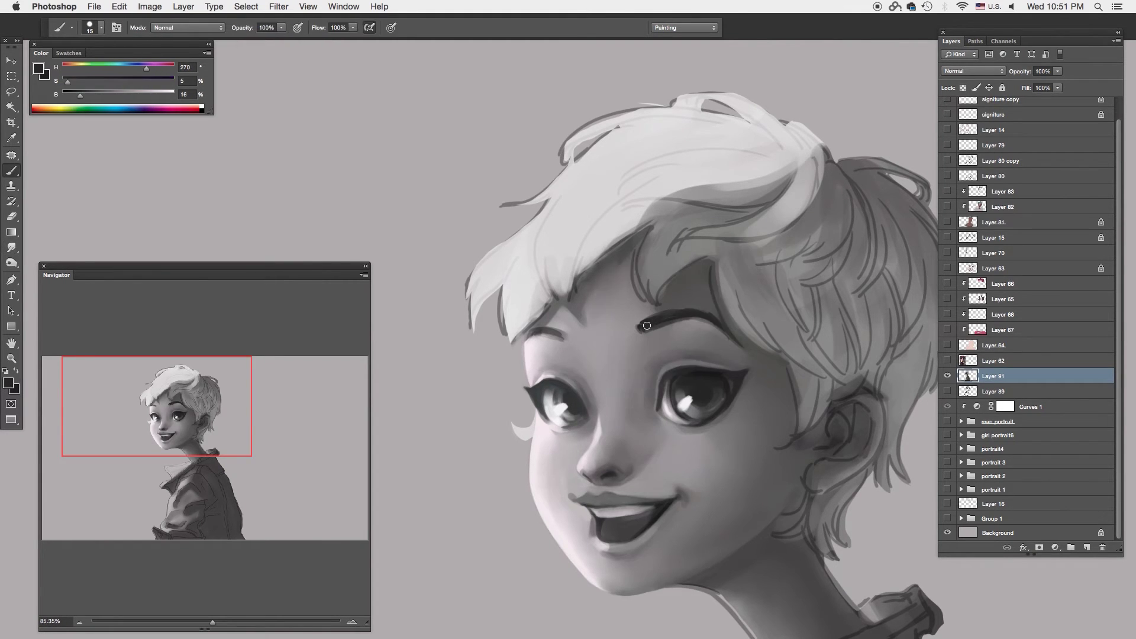
pyautogui.keyDown('alt'); pyautogui.click(665, 323); pyautogui.keyUp('alt')
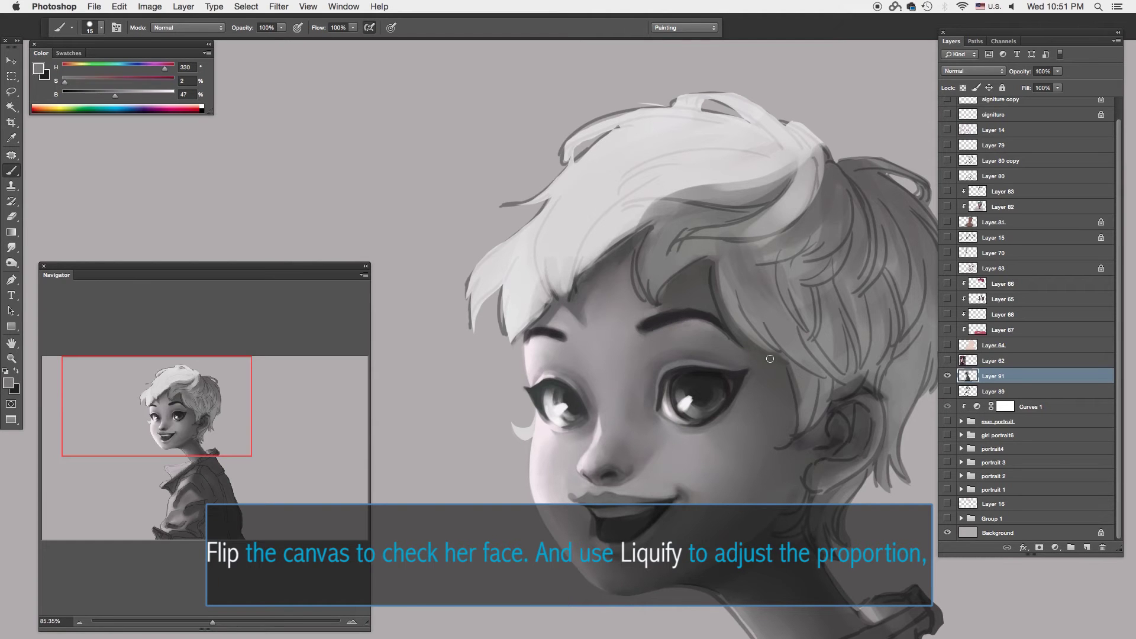
# Step: Add a light pink highlight, then push the face contour with Liquify
pyautogui.press('r')
pyautogui.press('b')
pyautogui.keyDown('alt'); pyautogui.click(636, 349); pyautogui.keyUp('alt')
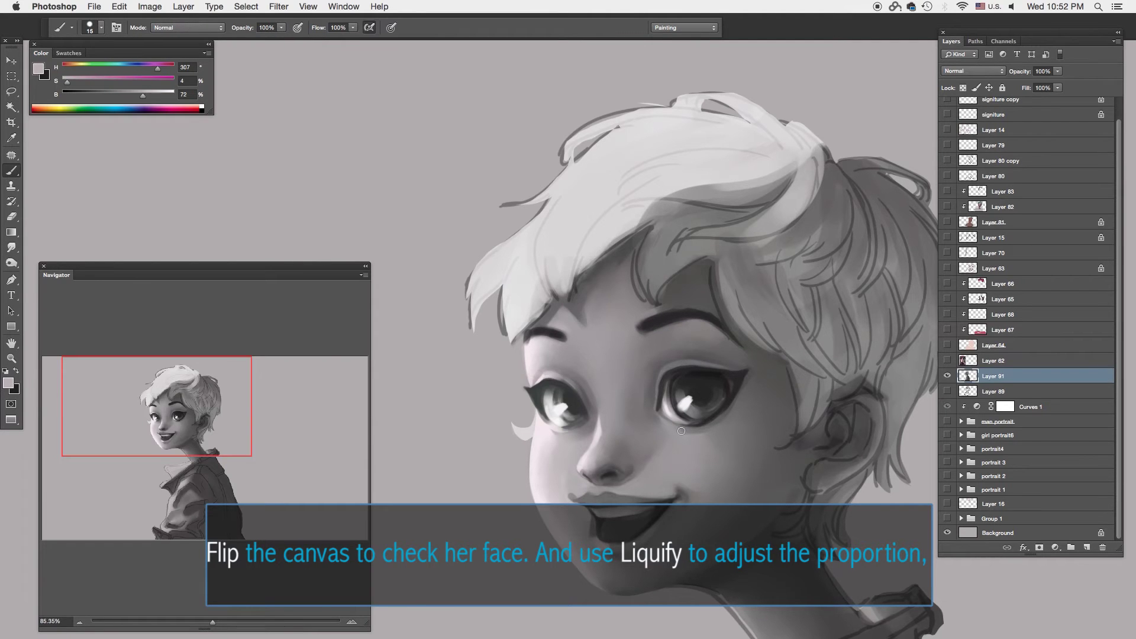
pyautogui.click(278, 6)
pyautogui.click(308, 101)
pyautogui.moveTo(435, 334); pyautogui.dragTo(378, 296)
pyautogui.press('Return')
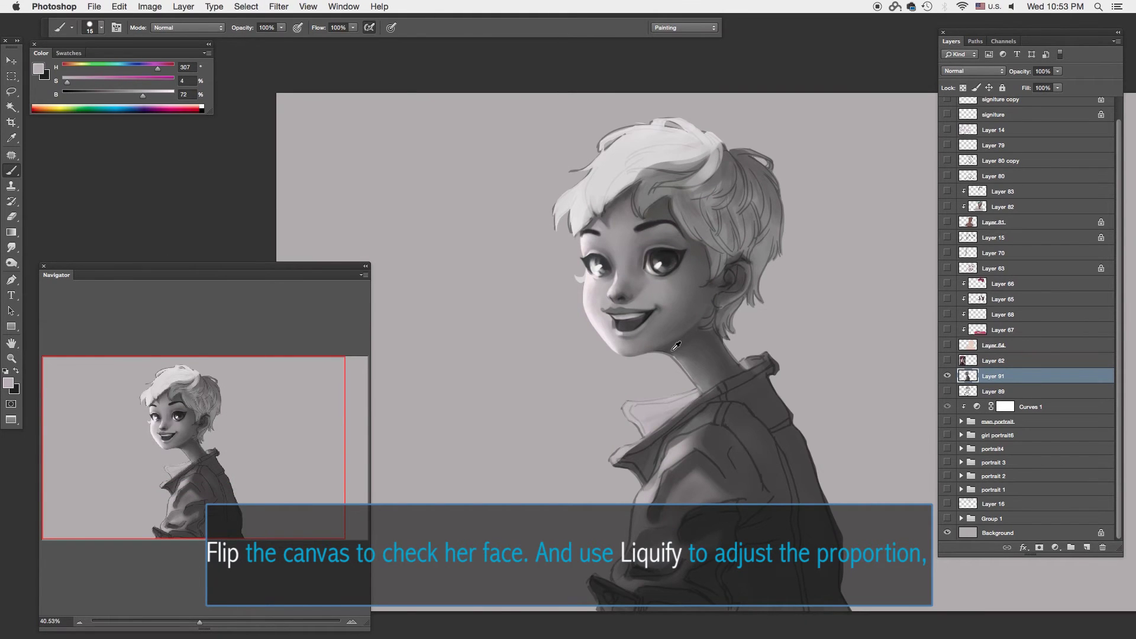
# Step: Paint and smudge warm mid and grey tones into the cheek and along the jaw
pyautogui.keyDown('alt'); pyautogui.click(676, 346); pyautogui.keyUp('alt')
pyautogui.press('r')
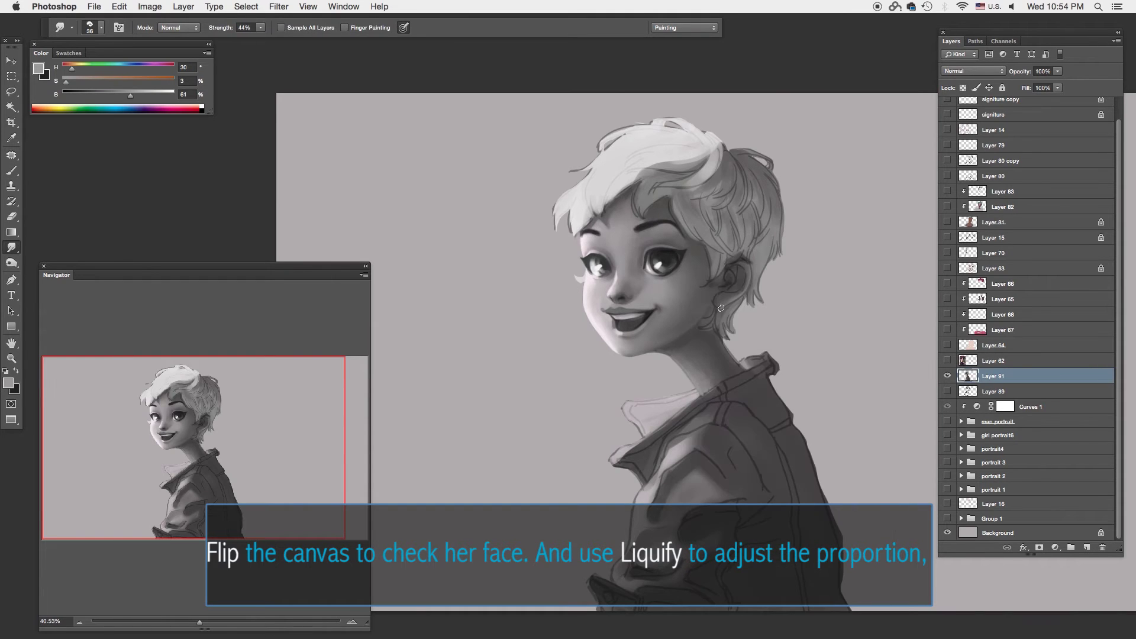
pyautogui.press('b')
pyautogui.keyDown('alt'); pyautogui.click(674, 346); pyautogui.keyUp('alt')
pyautogui.scroll(3, 675, 346)
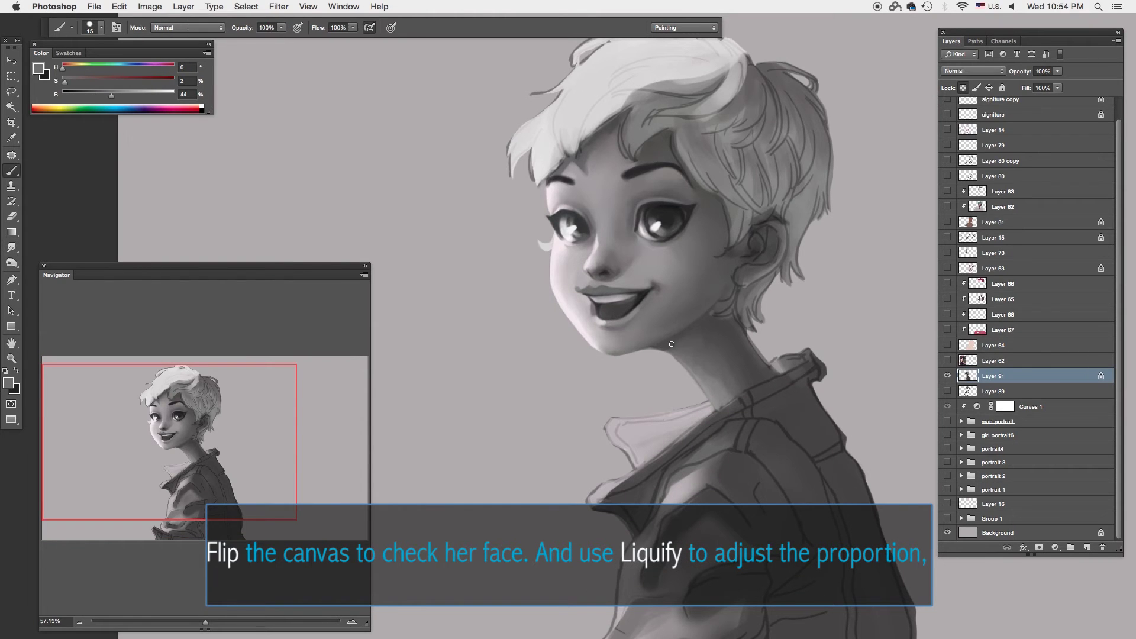
pyautogui.press('r')
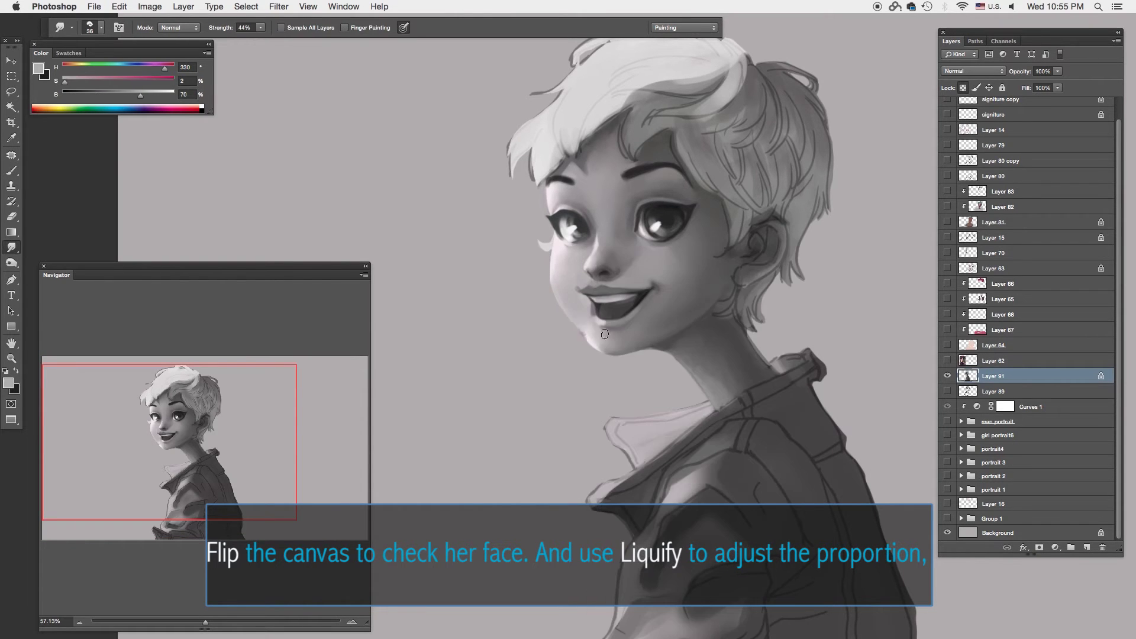
pyautogui.press('b')
pyautogui.keyDown('alt'); pyautogui.click(593, 343); pyautogui.keyUp('alt')
# Step: Blend lighter skin tones into the cheek, alternating brush and smudge
pyautogui.press('r')
pyautogui.press('b')
pyautogui.keyDown('alt'); pyautogui.click(611, 345); pyautogui.keyUp('alt')
pyautogui.press('r')
pyautogui.press('b')
pyautogui.keyDown('alt'); pyautogui.click(561, 278); pyautogui.keyUp('alt')
pyautogui.press('r')
pyautogui.press('b')
pyautogui.keyDown('alt'); pyautogui.click(561, 281); pyautogui.keyUp('alt')
pyautogui.press('r')
pyautogui.press('b')
# Step: Shade the chin and the area near the mouth with lighter and darker skin tones
pyautogui.keyDown('alt'); pyautogui.click(555, 265); pyautogui.keyUp('alt')
pyautogui.press('r')
pyautogui.press('b')
pyautogui.keyDown('alt'); pyautogui.click(567, 291); pyautogui.keyUp('alt')
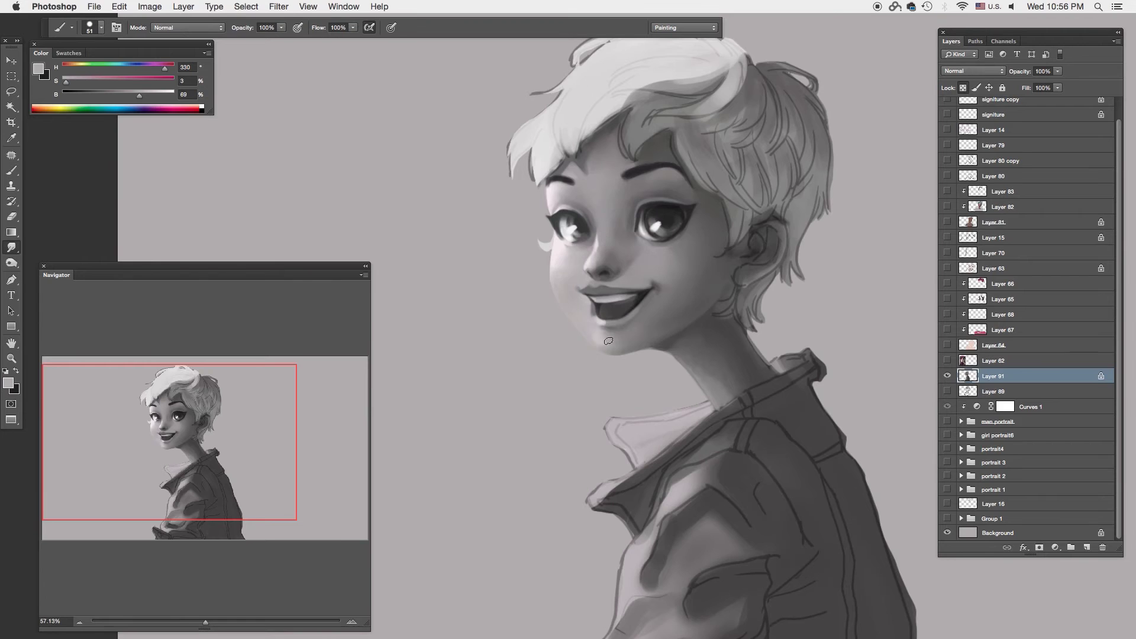
pyautogui.scroll(2, 608, 341)
pyautogui.keyDown('alt'); pyautogui.click(591, 329); pyautogui.keyUp('alt')
pyautogui.keyDown('alt'); pyautogui.click(607, 284); pyautogui.keyUp('alt')
# Step: Blend the shading around the mouth and cheeks using grey skin and teeth tones
pyautogui.press('r')
pyautogui.keyDown('alt'); pyautogui.click(695, 240); pyautogui.keyUp('alt')
pyautogui.press('b')
pyautogui.keyDown('alt'); pyautogui.click(544, 222); pyautogui.keyUp('alt')
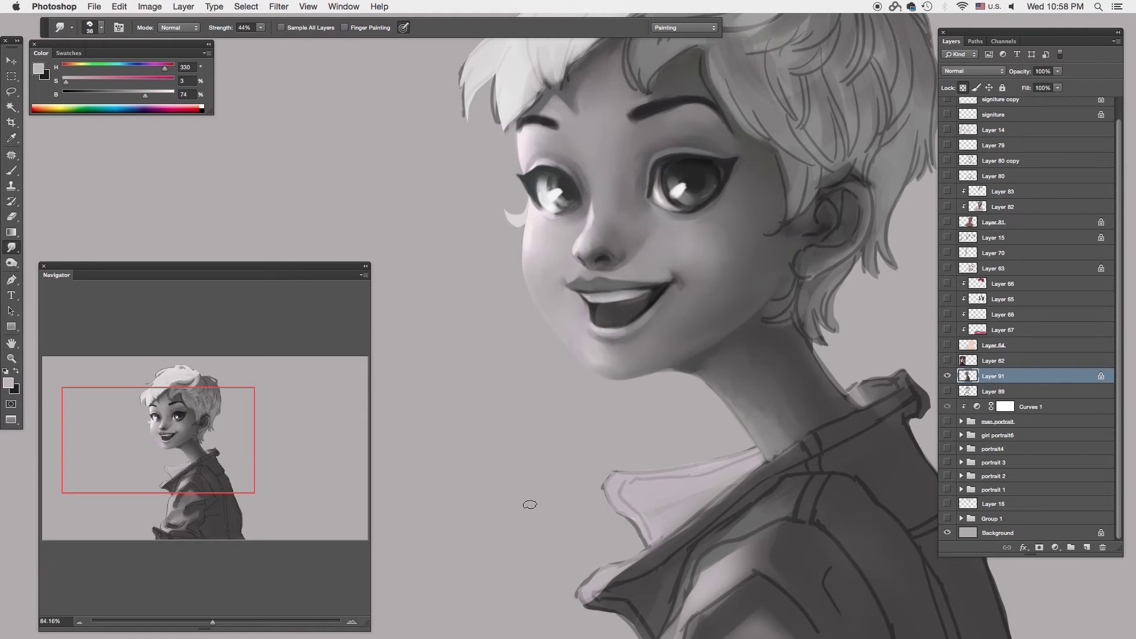
pyautogui.keyDown('alt'); pyautogui.click(566, 278); pyautogui.keyUp('alt')
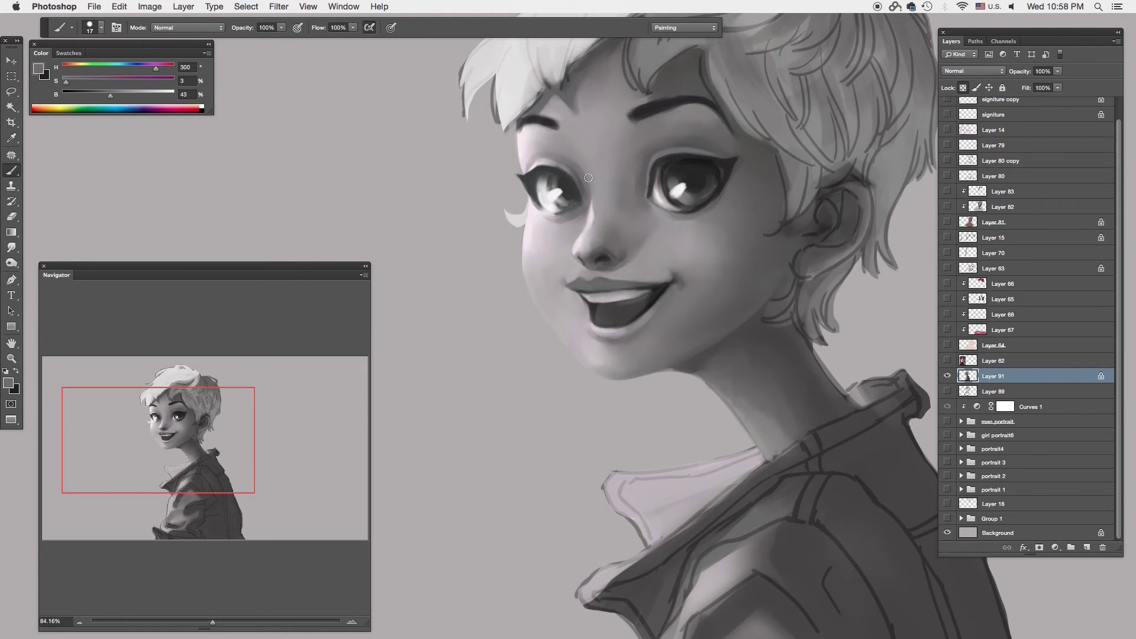
pyautogui.keyDown('alt'); pyautogui.scroll(-3, 565, 355); pyautogui.keyUp('alt')
pyautogui.keyDown('alt'); pyautogui.click(560, 376); pyautogui.keyUp('alt')
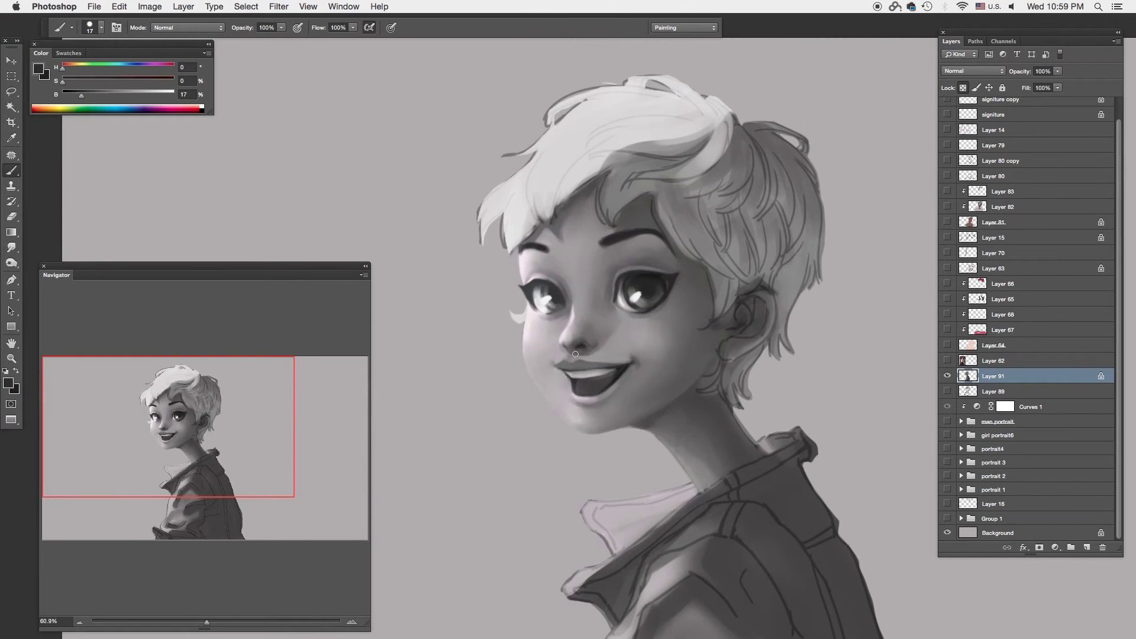
pyautogui.keyDown('alt'); pyautogui.click(520, 330); pyautogui.keyUp('alt')
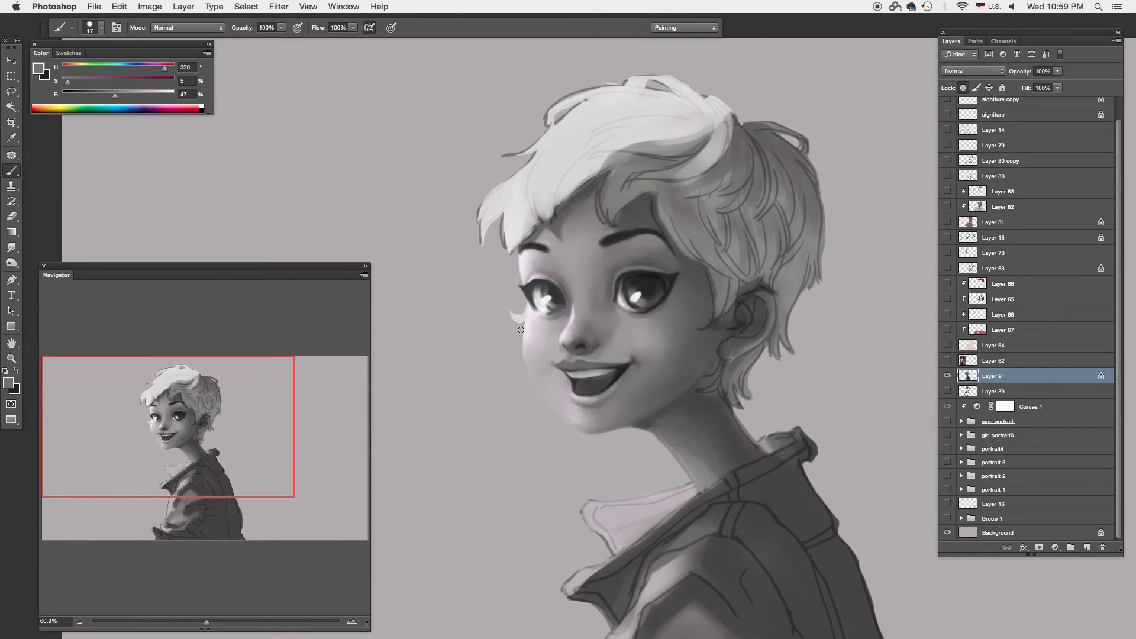
# Step: Smudge the under-eye area and the skin beside the nose into softer tones
pyautogui.rightClick(610, 303)
pyautogui.keyDown('alt'); pyautogui.click(609, 308); pyautogui.keyUp('alt')
pyautogui.press('r')
pyautogui.keyDown('alt'); pyautogui.click(707, 229); pyautogui.keyUp('alt')
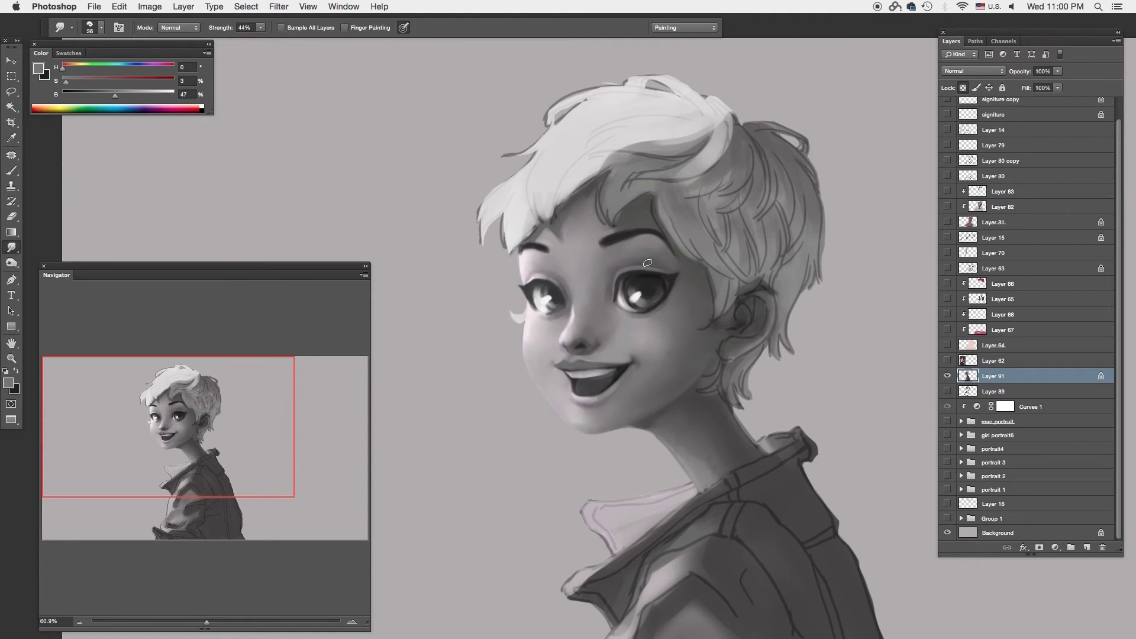
pyautogui.keyDown('alt'); pyautogui.click(578, 286); pyautogui.keyUp('alt')
pyautogui.keyDown('alt'); pyautogui.click(594, 282); pyautogui.keyUp('alt')
pyautogui.keyDown('alt'); pyautogui.click(569, 310); pyautogui.keyUp('alt')
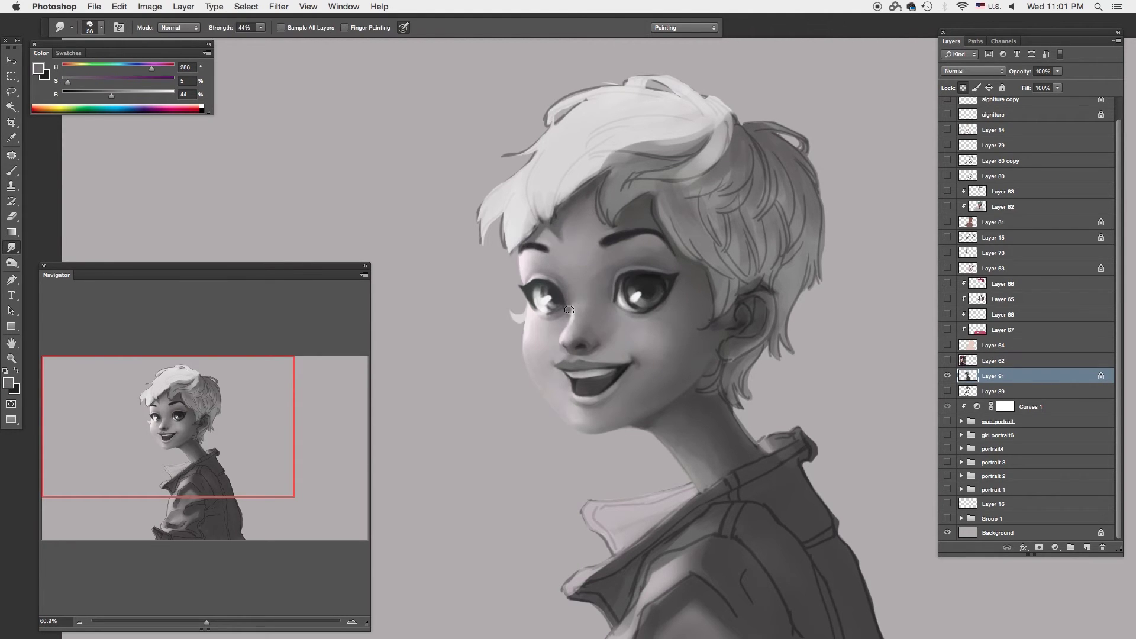
pyautogui.scroll(-3, 582, 214)
pyautogui.keyDown('alt'); pyautogui.click(656, 386); pyautogui.keyUp('alt')
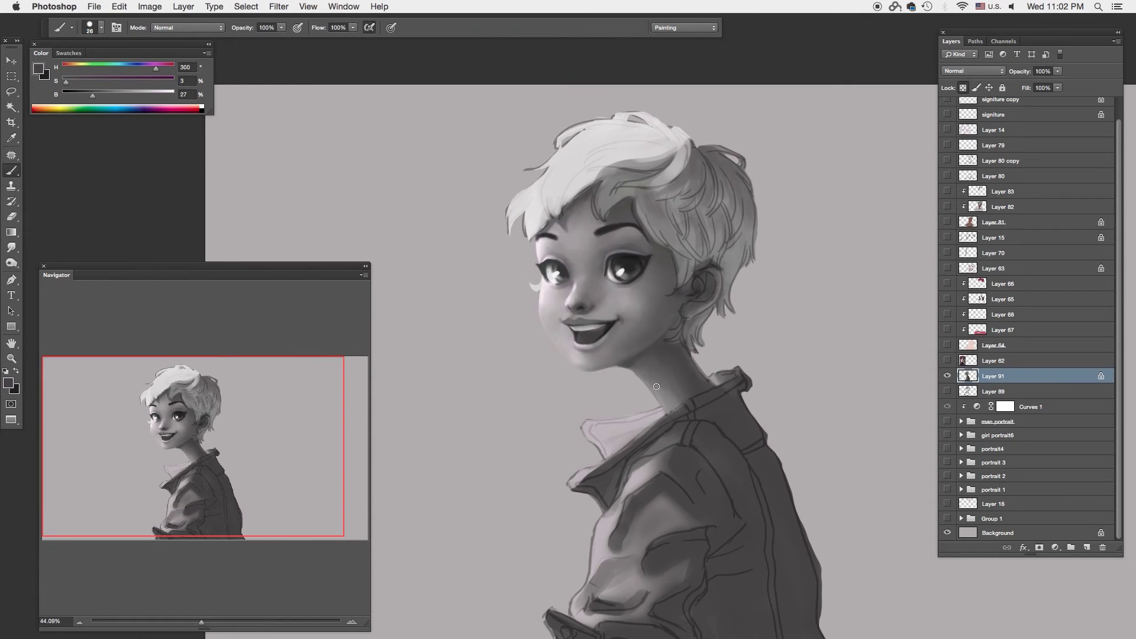
# Step: Paint dark lines along the jacket collar and seam
pyautogui.press('b')
pyautogui.keyDown('alt'); pyautogui.click(660, 399); pyautogui.keyUp('alt')
pyautogui.moveTo(721, 391); pyautogui.dragTo(602, 505)
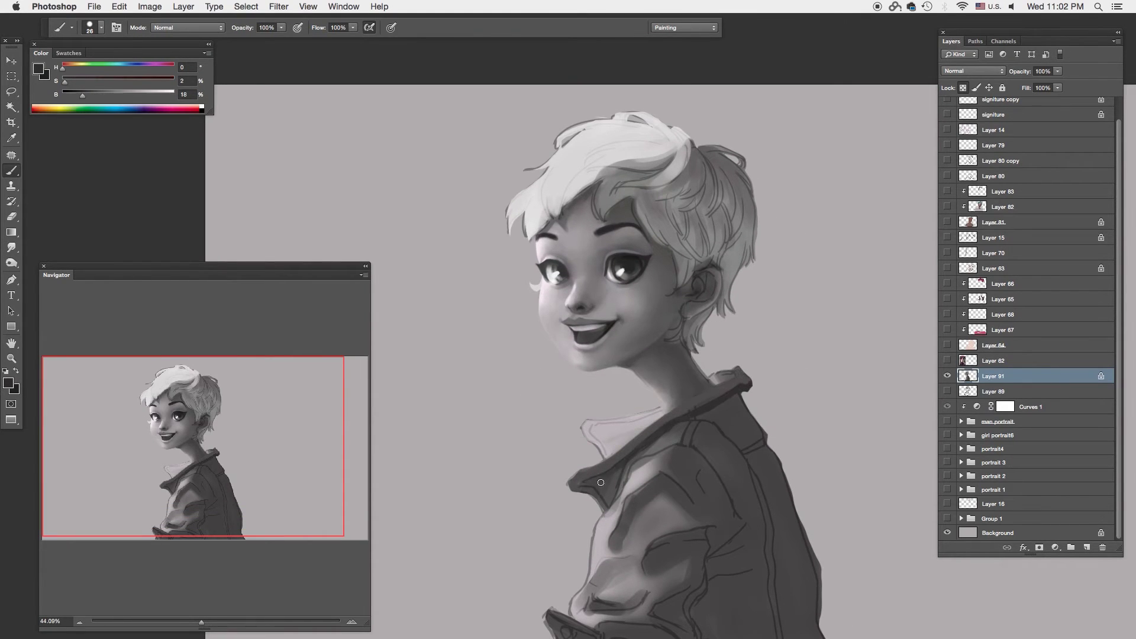
pyautogui.moveTo(764, 433); pyautogui.dragTo(763, 568)
pyautogui.scroll(-5, 763, 474)
# Step: Add small dark marks on the jacket using sampled dark greys
pyautogui.press('r')
pyautogui.press('b')
pyautogui.keyDown('alt'); pyautogui.click(656, 414); pyautogui.keyUp('alt')
pyautogui.rightClick(704, 420)
pyautogui.press('Escape')
pyautogui.keyDown('alt'); pyautogui.click(637, 479); pyautogui.keyUp('alt')
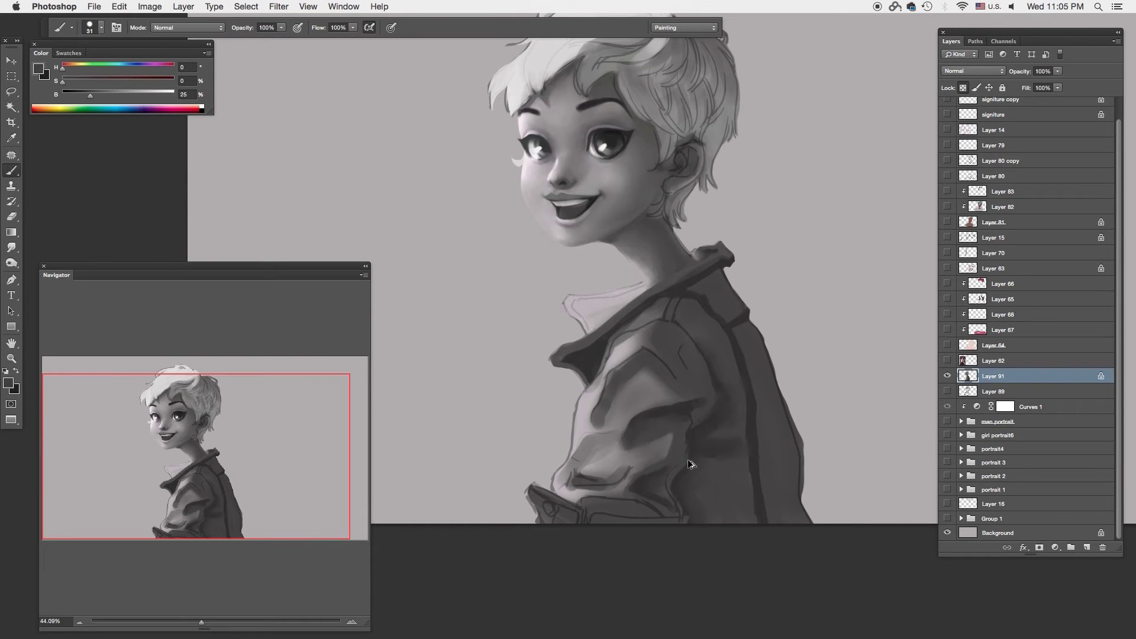
pyautogui.keyDown('alt'); pyautogui.click(704, 414); pyautogui.keyUp('alt')
pyautogui.press('r')
pyautogui.press('b')
pyautogui.keyDown('alt'); pyautogui.click(621, 332); pyautogui.keyUp('alt')
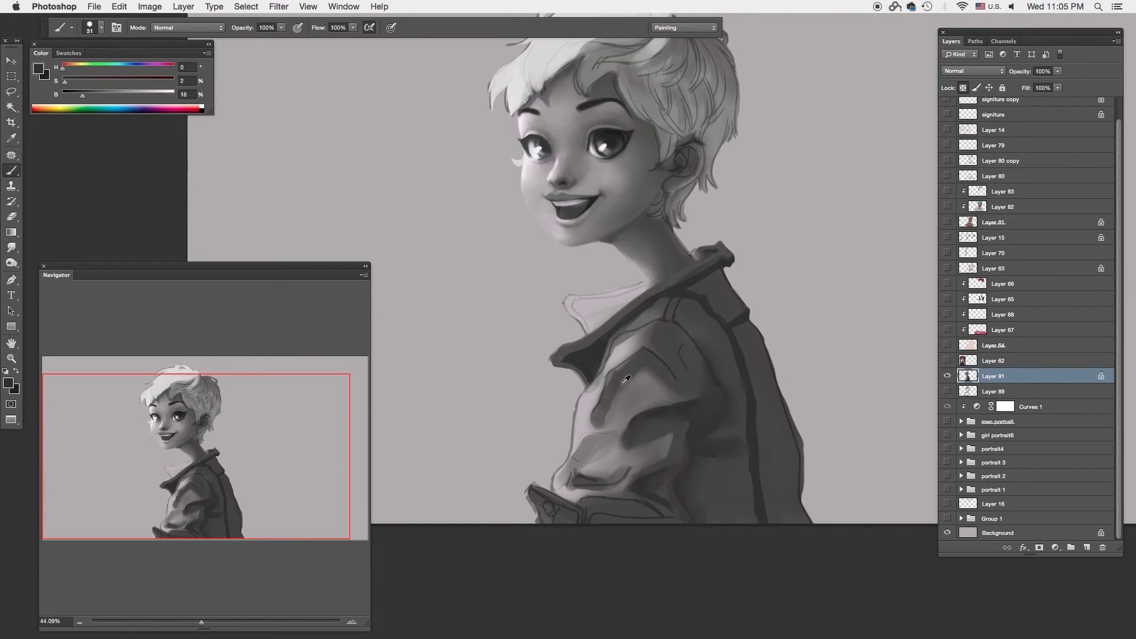
# Step: Smudge the lower jacket folds together and sample light tones for highlights
pyautogui.keyDown('alt'); pyautogui.click(622, 345); pyautogui.keyUp('alt')
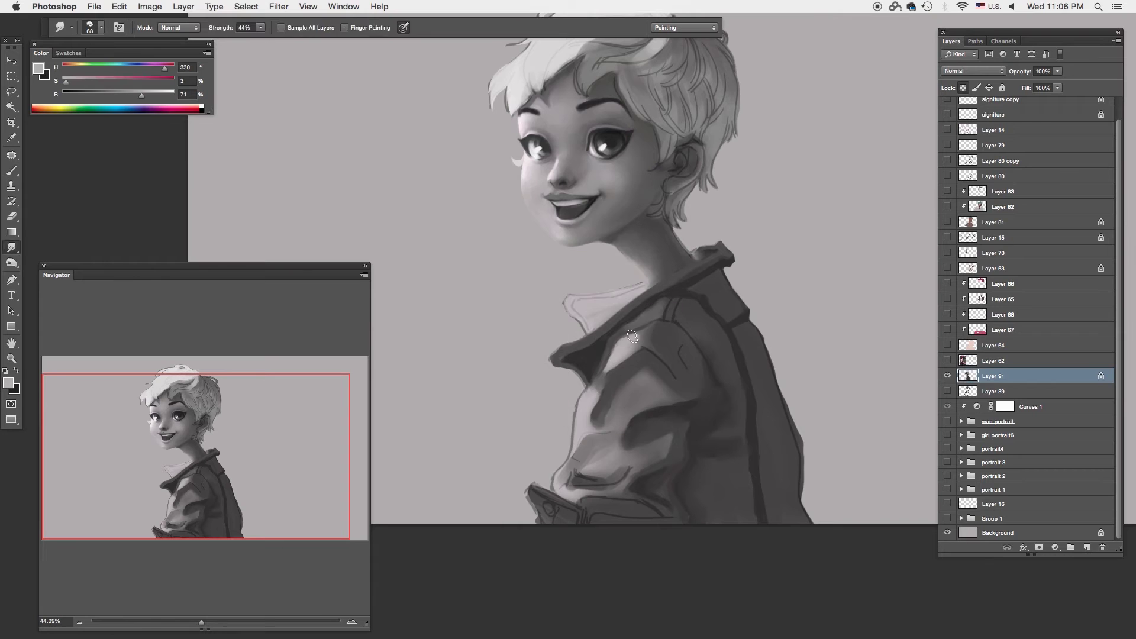
pyautogui.press('r')
pyautogui.moveTo(598, 438); pyautogui.dragTo(581, 465)
pyautogui.press('b')
pyautogui.keyDown('alt'); pyautogui.click(579, 405); pyautogui.keyUp('alt')
pyautogui.keyDown('alt'); pyautogui.click(563, 514); pyautogui.keyUp('alt')
pyautogui.keyDown('alt'); pyautogui.click(760, 375); pyautogui.keyUp('alt')
pyautogui.press('r')
pyautogui.press('b')
# Step: Reduce the brush size and sample dark jacket greys for fold detail
pyautogui.keyDown('alt'); pyautogui.click(696, 474); pyautogui.keyUp('alt')
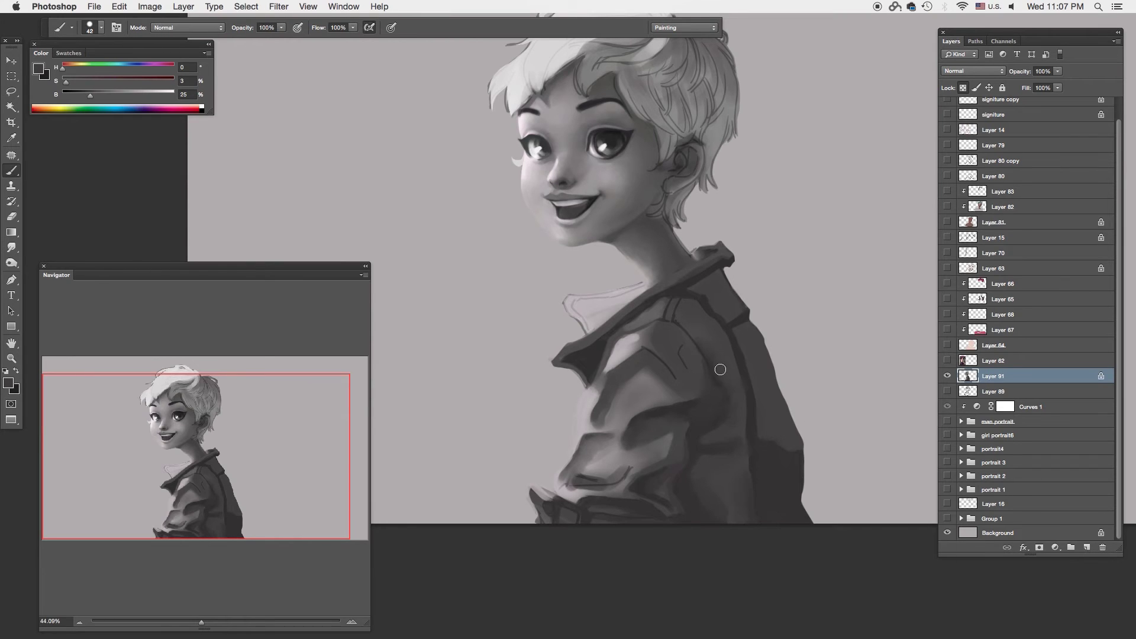
pyautogui.keyDown('alt'); pyautogui.click(641, 353); pyautogui.keyUp('alt')
pyautogui.press('[')
pyautogui.keyDown('alt'); pyautogui.click(640, 353); pyautogui.keyUp('alt')
pyautogui.rightClick(651, 390)
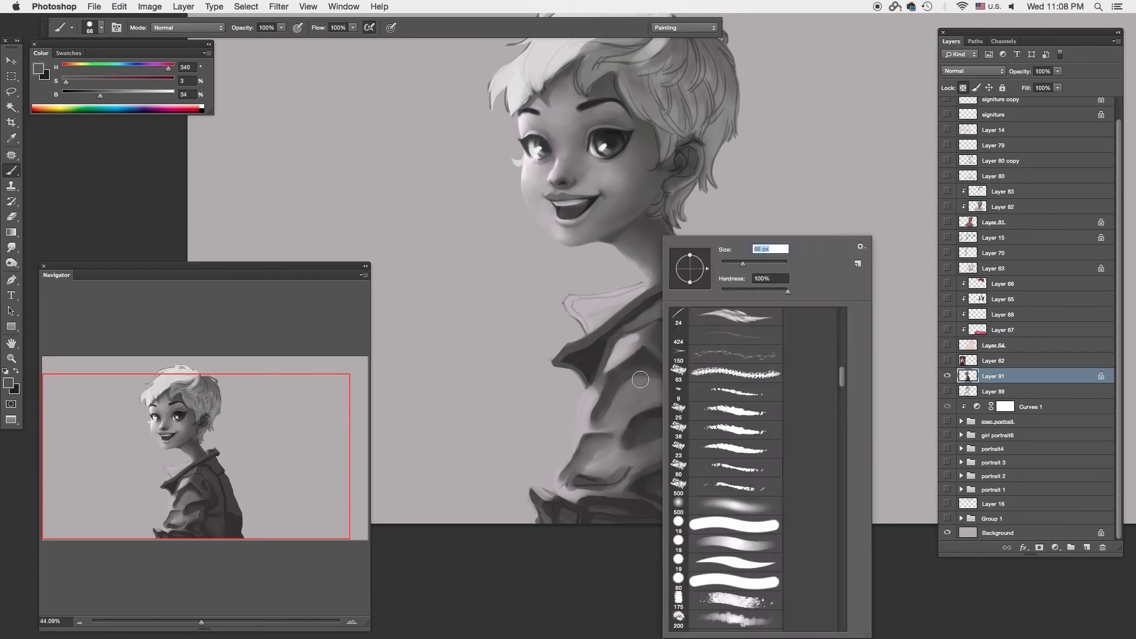
pyautogui.press('r')
pyautogui.press('b')
# Step: Paint fold shading across the lower jacket, blending it with the Smudge tool
pyautogui.keyDown('alt'); pyautogui.click(647, 394); pyautogui.keyUp('alt')
pyautogui.press('r')
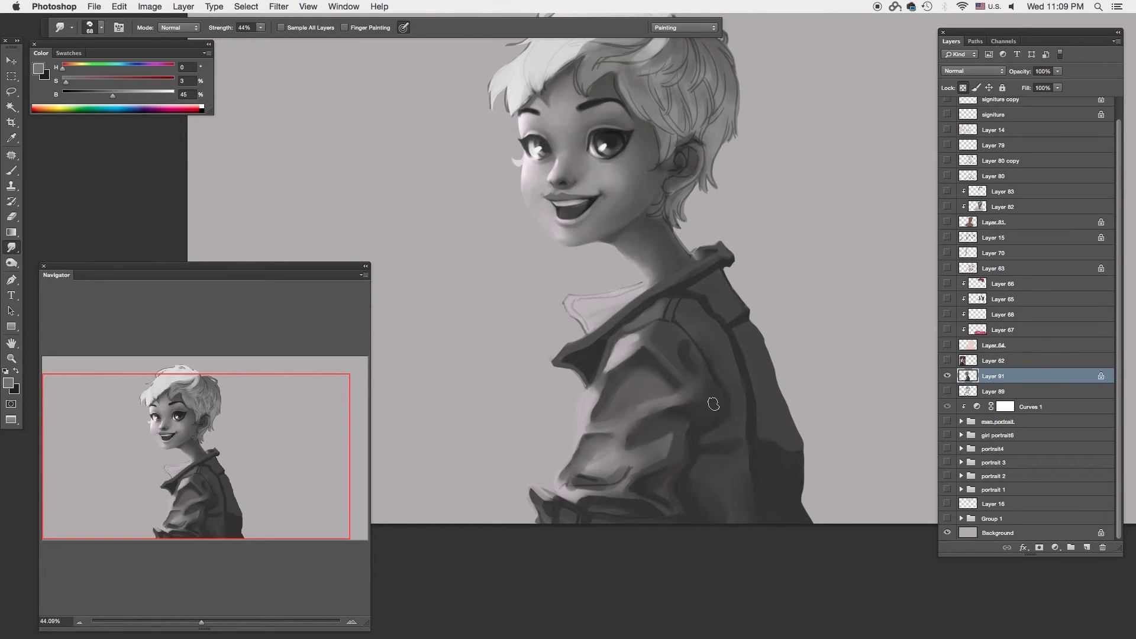
pyautogui.press('b')
pyautogui.keyDown('alt'); pyautogui.click(644, 417); pyautogui.keyUp('alt')
pyautogui.press('r')
pyautogui.press('b')
pyautogui.keyDown('alt'); pyautogui.click(568, 474); pyautogui.keyUp('alt')
pyautogui.moveTo(567, 473); pyautogui.dragTo(616, 482)
# Step: Blend the remaining jacket folds with dark and mid grey tones
pyautogui.keyDown('alt'); pyautogui.click(673, 368); pyautogui.keyUp('alt')
pyautogui.press('r')
pyautogui.press('b')
pyautogui.rightClick(725, 236)
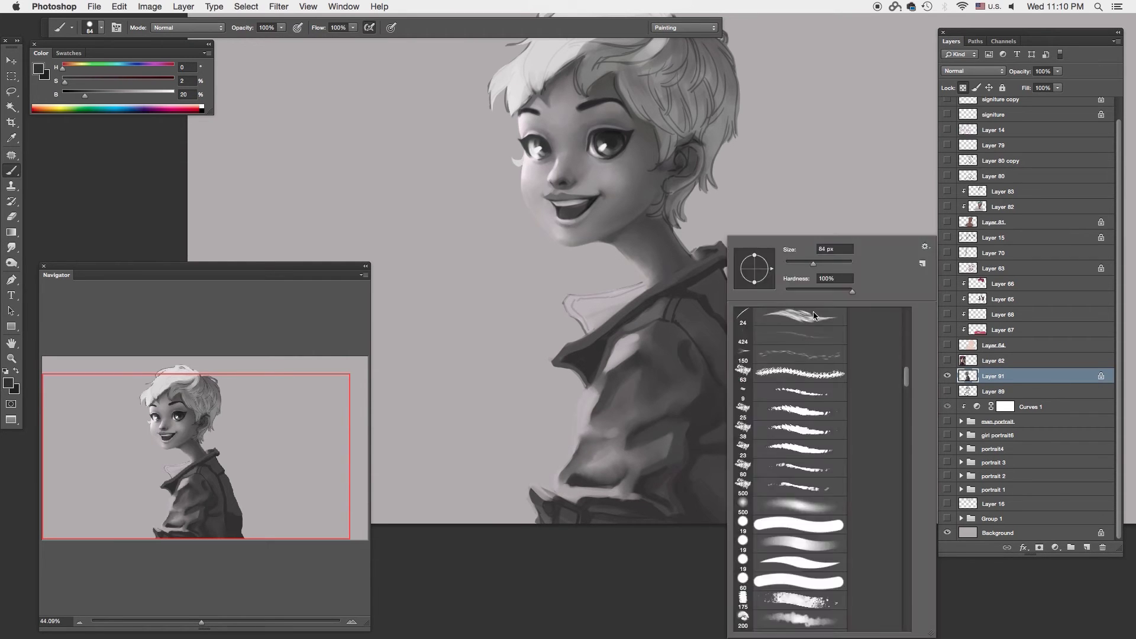
pyautogui.keyDown('alt'); pyautogui.click(680, 466); pyautogui.keyUp('alt')
pyautogui.press('r')
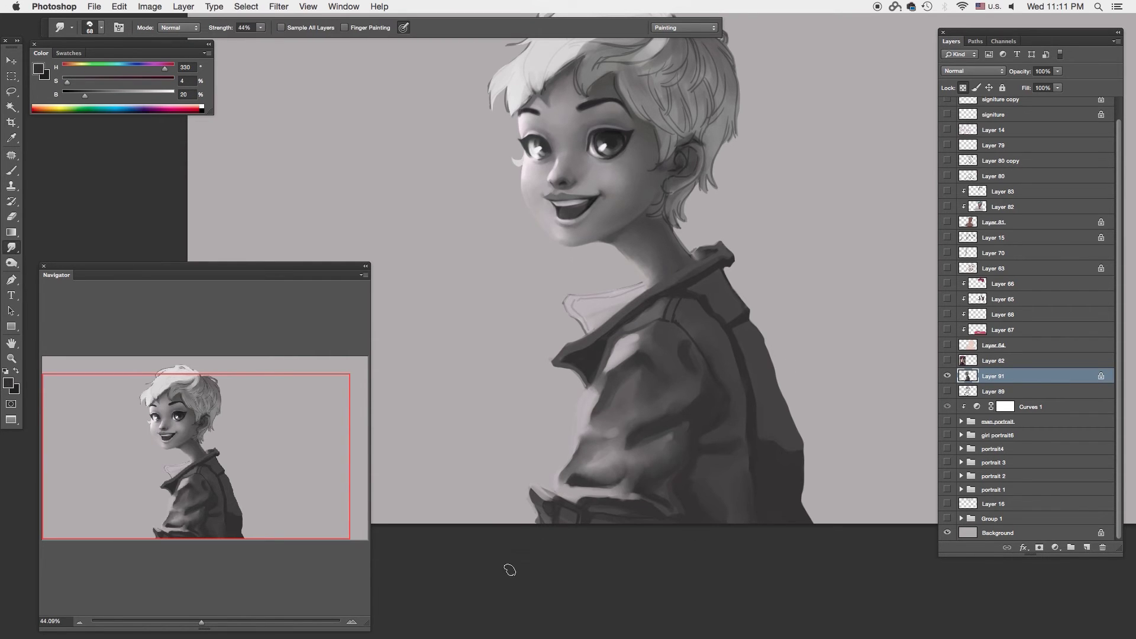
pyautogui.press('b')
pyautogui.keyDown('alt'); pyautogui.click(676, 395); pyautogui.keyUp('alt')
pyautogui.scroll(3, 654, 323)
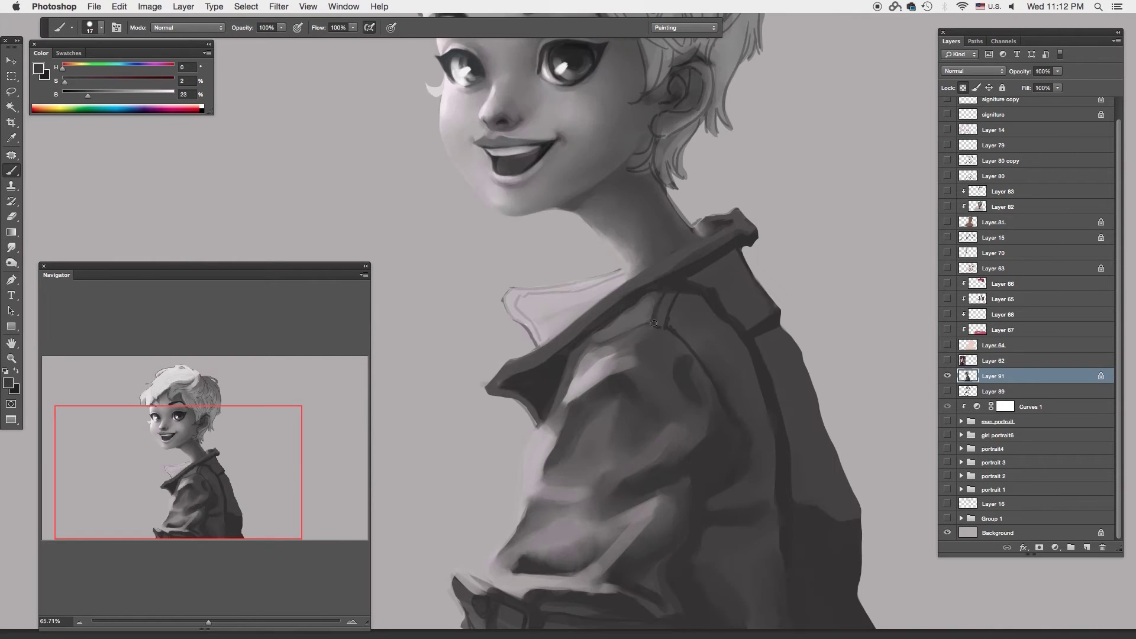
# Step: Blend darker jacket tones near the shoulder, alternating brush and smudge
pyautogui.keyDown('alt'); pyautogui.click(665, 336); pyautogui.keyUp('alt')
pyautogui.scroll(-3, 676, 288)
pyautogui.scroll(3, 711, 301)
pyautogui.keyDown('alt'); pyautogui.click(712, 301); pyautogui.keyUp('alt')
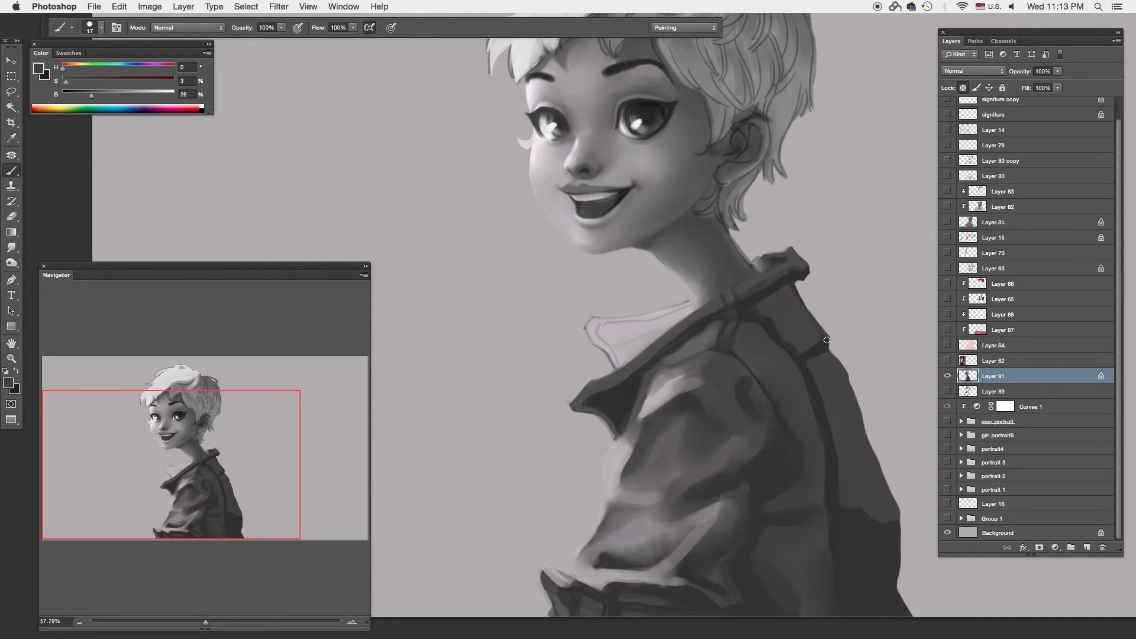
pyautogui.scroll(-3, 827, 333)
pyautogui.keyDown('alt'); pyautogui.click(768, 426); pyautogui.keyUp('alt')
pyautogui.press('r')
pyautogui.press('b')
pyautogui.keyDown('alt'); pyautogui.click(727, 427); pyautogui.keyUp('alt')
pyautogui.press('r')
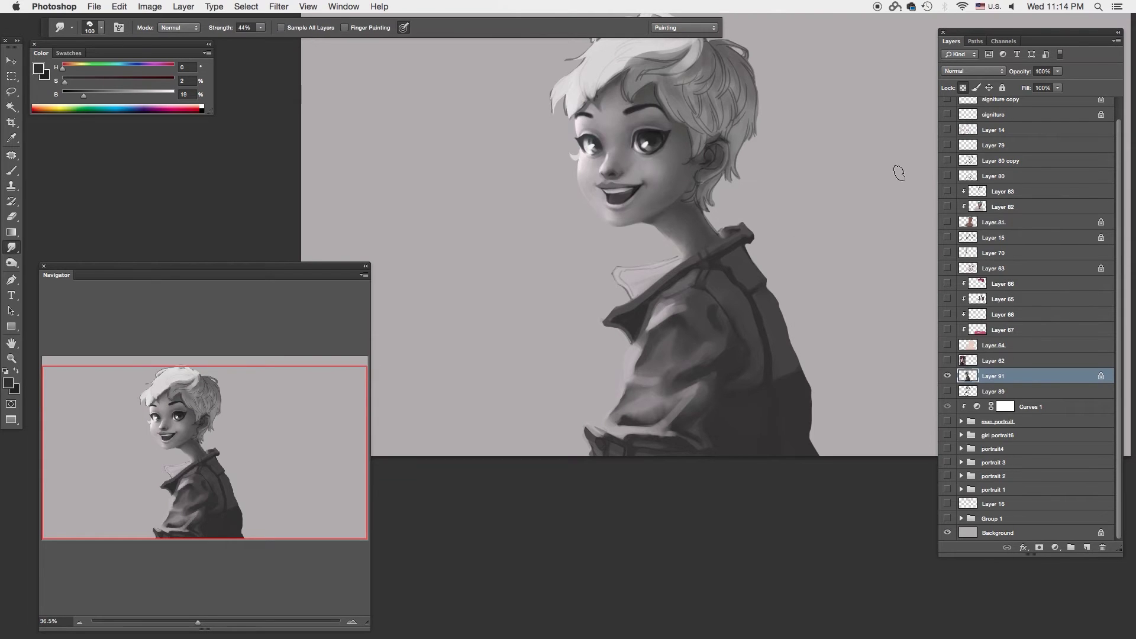
pyautogui.press('b')
# Step: Paint a light stroke inside the collar and refine its dark edge
pyautogui.keyDown('alt'); pyautogui.click(586, 440); pyautogui.keyUp('alt')
pyautogui.rightClick(695, 237)
pyautogui.keyDown('alt'); pyautogui.click(653, 274); pyautogui.keyUp('alt')
pyautogui.moveTo(623, 275); pyautogui.dragTo(650, 283)
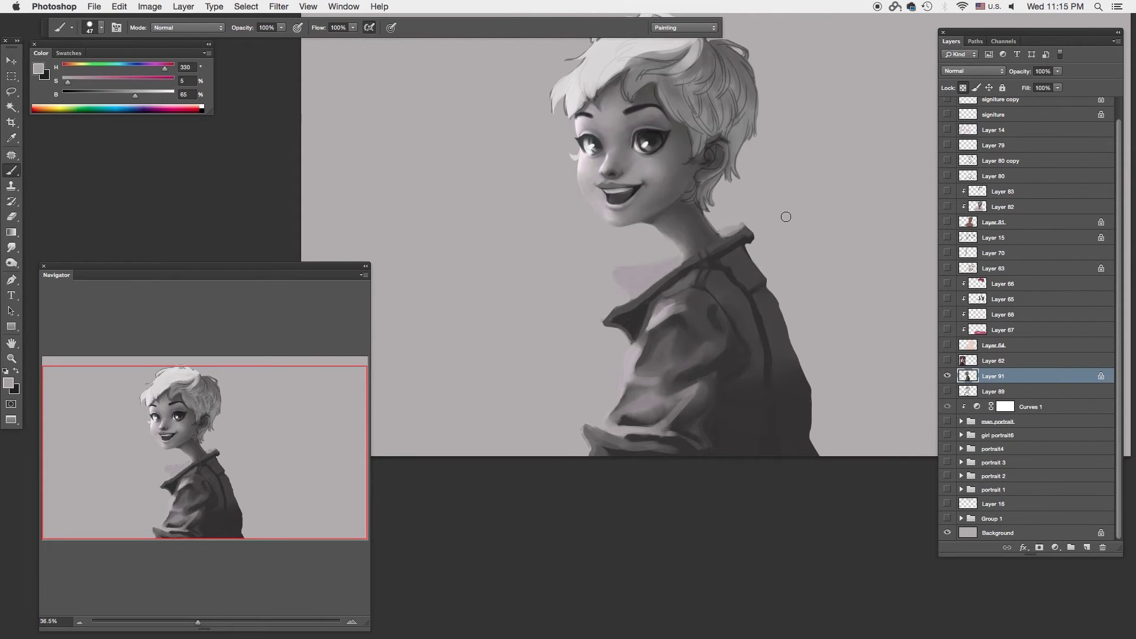
pyautogui.keyDown('alt'); pyautogui.click(752, 230); pyautogui.keyUp('alt')
pyautogui.keyDown('alt'); pyautogui.click(647, 279); pyautogui.keyUp('alt')
# Step: Smudge the face shading with a smaller brush, sampling lighter skin tones
pyautogui.keyDown('alt'); pyautogui.click(672, 155); pyautogui.keyUp('alt')
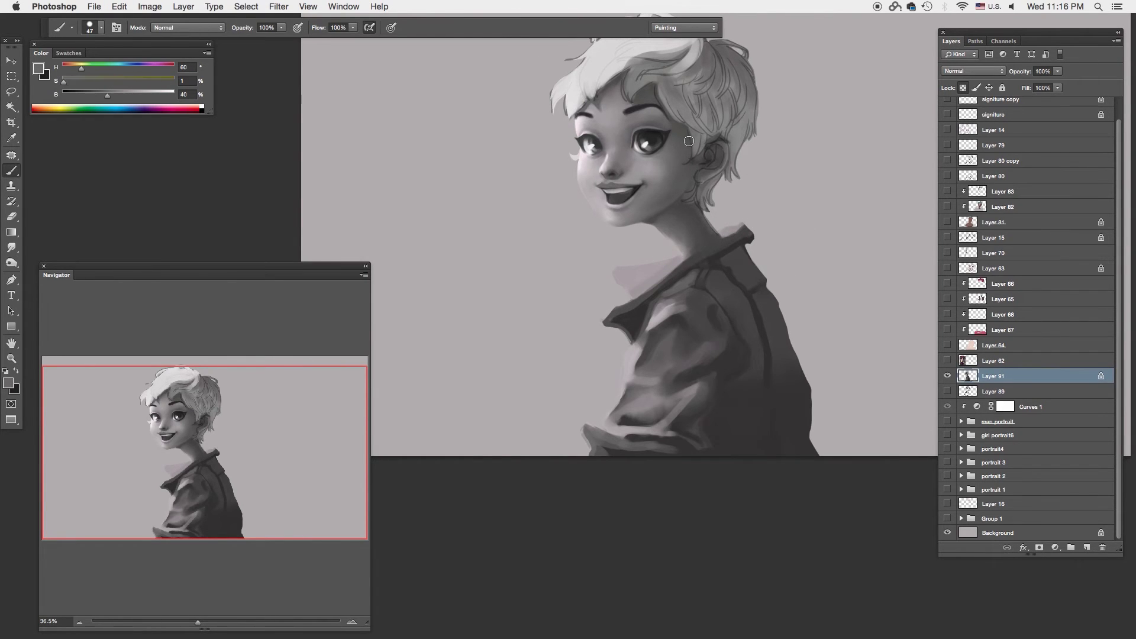
pyautogui.rightClick(653, 177)
pyautogui.keyDown('alt'); pyautogui.click(623, 171); pyautogui.keyUp('alt')
pyautogui.press('r')
pyautogui.rightClick(674, 175)
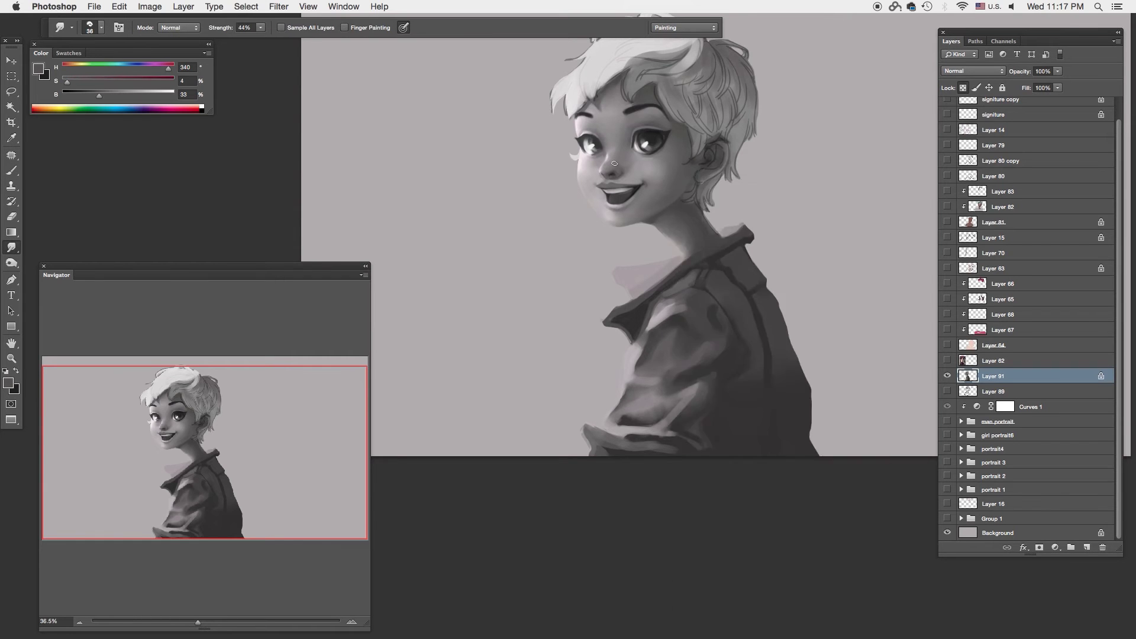
pyautogui.scroll(2, 639, 268)
pyautogui.press('b')
pyautogui.keyDown('alt'); pyautogui.click(623, 95); pyautogui.keyUp('alt')
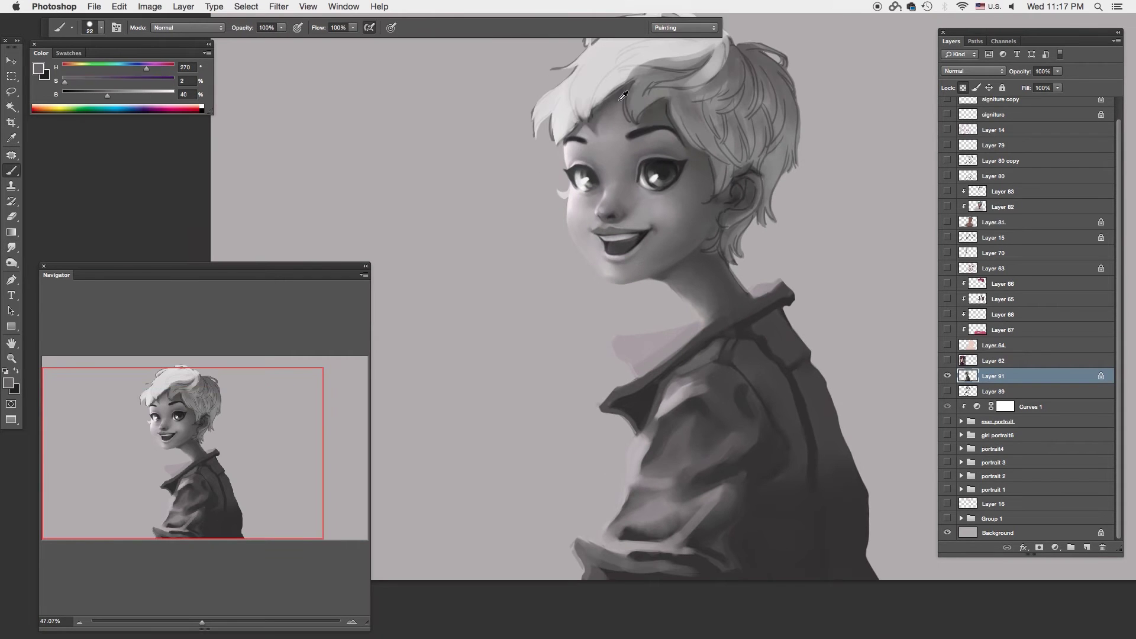
# Step: Blend darker and light pinkish-grey tones into the cheek with a large smudge brush
pyautogui.keyDown('alt'); pyautogui.click(569, 201); pyautogui.keyUp('alt')
pyautogui.press('r')
pyautogui.rightClick(586, 211)
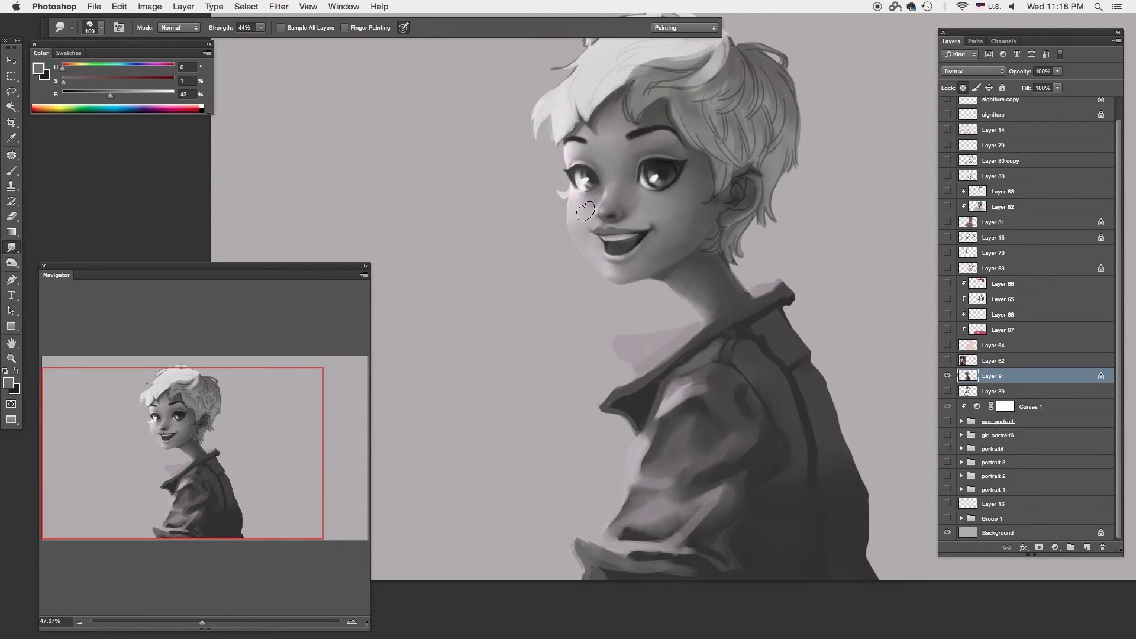
pyautogui.press('b')
pyautogui.keyDown('alt'); pyautogui.click(806, 223); pyautogui.keyUp('alt')
pyautogui.press('r')
pyautogui.press('b')
# Step: Paint pinkish-grey and lighter skin tones on the cheek, smudging them in
pyautogui.keyDown('alt'); pyautogui.click(566, 200); pyautogui.keyUp('alt')
pyautogui.press('r')
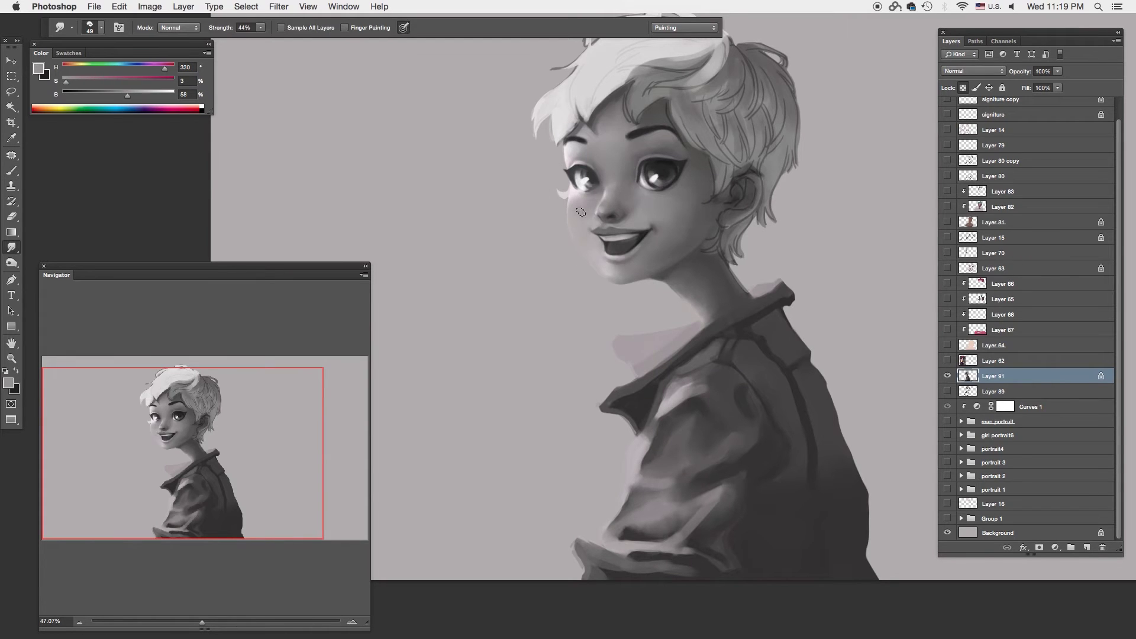
pyautogui.press('b')
pyautogui.keyDown('alt'); pyautogui.click(589, 199); pyautogui.keyUp('alt')
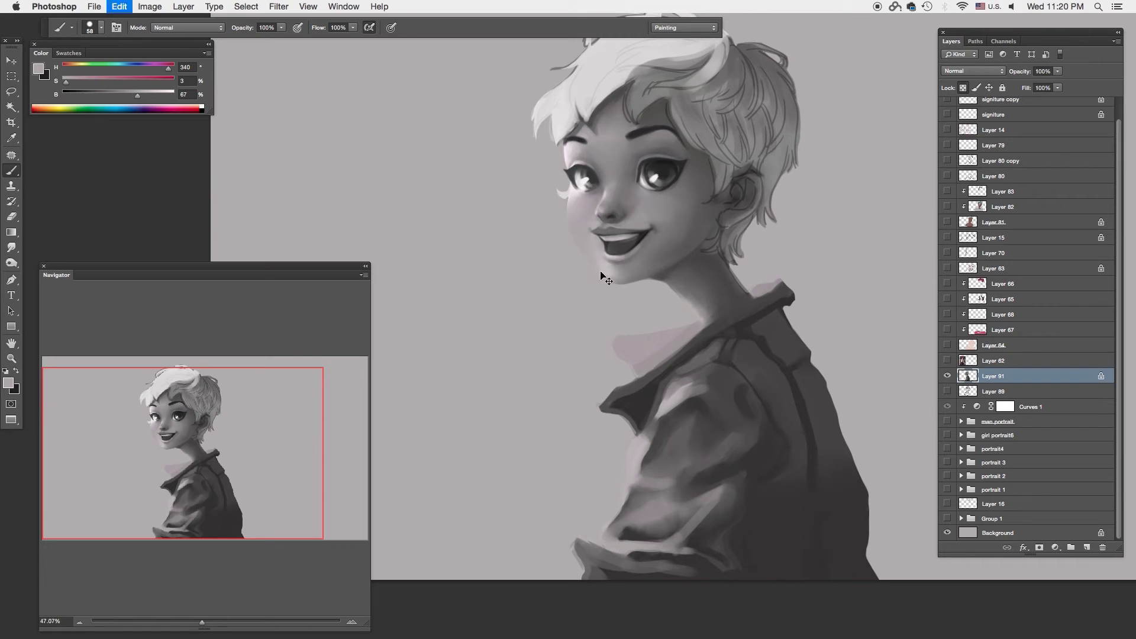
pyautogui.keyDown('alt'); pyautogui.click(567, 207); pyautogui.keyUp('alt')
pyautogui.keyDown('alt'); pyautogui.click(569, 213); pyautogui.keyUp('alt')
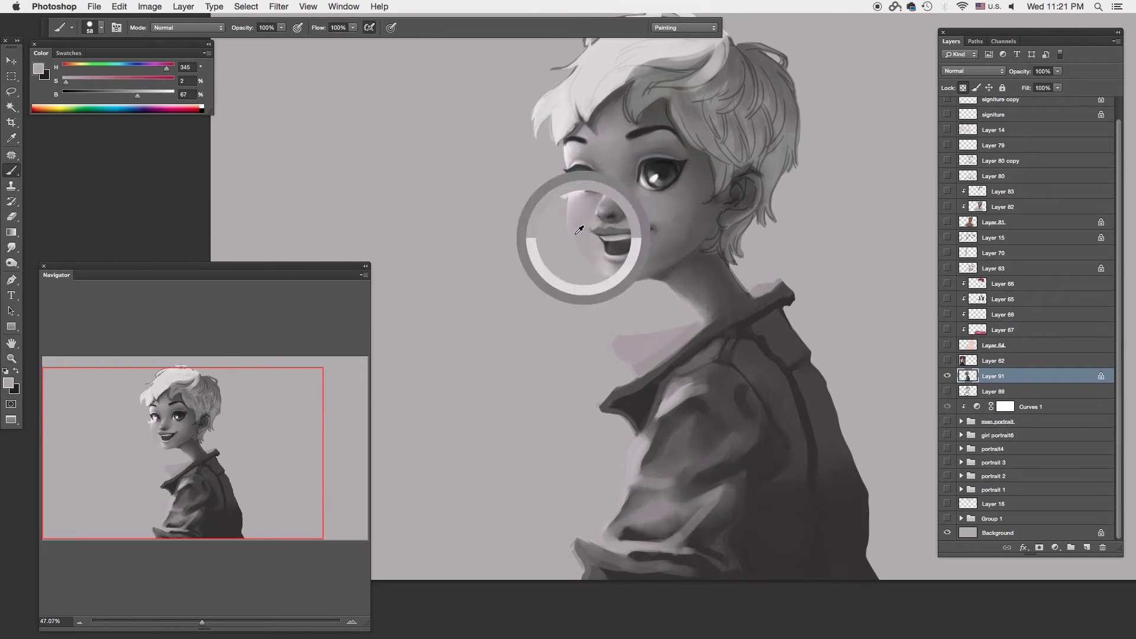
pyautogui.keyDown('alt'); pyautogui.click(580, 240); pyautogui.keyUp('alt')
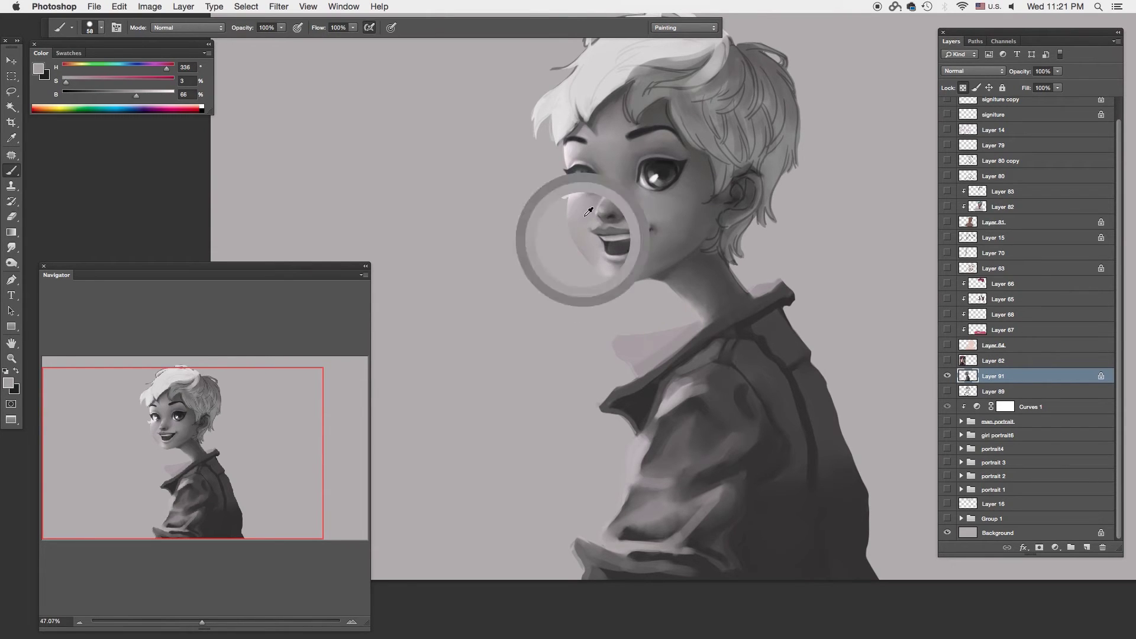
# Step: With a much smaller brush, paint and blend light highlights around the nose
pyautogui.rightClick(590, 207)
pyautogui.scroll(3, 590, 207)
pyautogui.rightClick(645, 178)
pyautogui.keyDown('alt'); pyautogui.click(583, 153); pyautogui.keyUp('alt')
pyautogui.press('r')
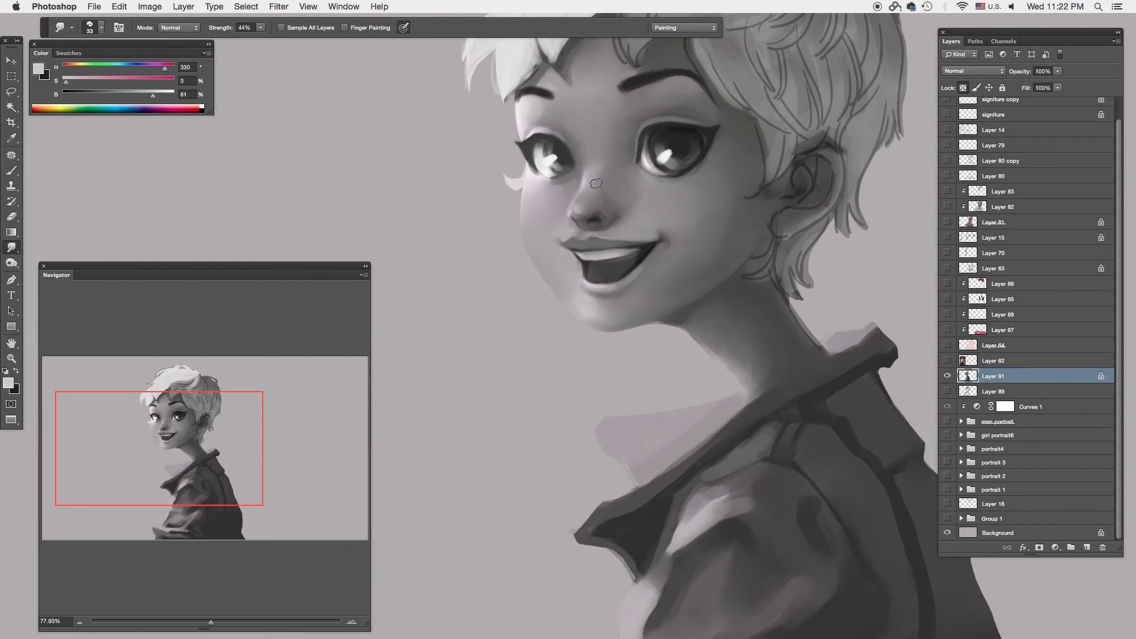
pyautogui.press('b')
pyautogui.keyDown('alt'); pyautogui.click(580, 245); pyautogui.keyUp('alt')
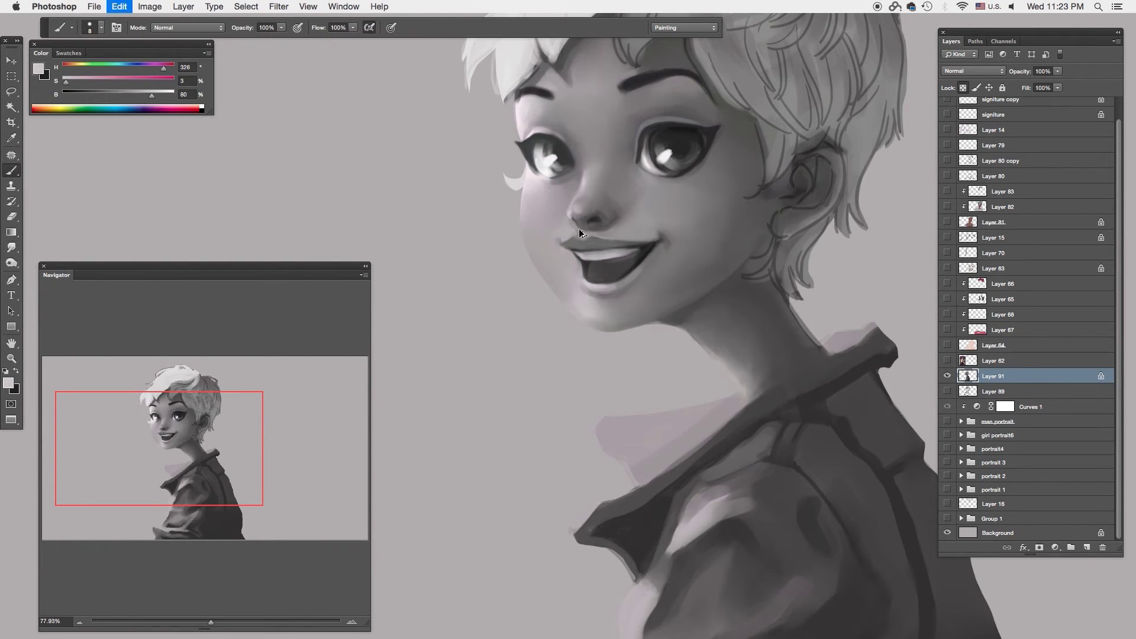
pyautogui.press('r')
# Step: Eyedropper a darker tone, adjust it, and shrink the brush for fine work
pyautogui.press('i')
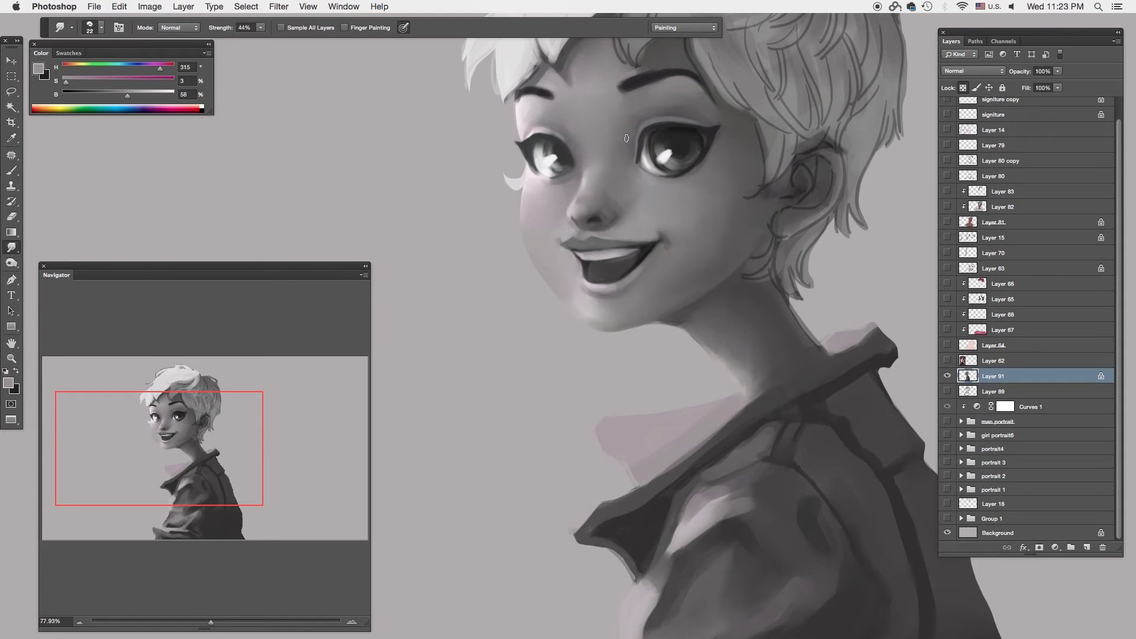
pyautogui.click(520, 329)
pyautogui.press('Return')
pyautogui.press('b')
pyautogui.keyDown('alt'); pyautogui.click(593, 209); pyautogui.keyUp('alt')
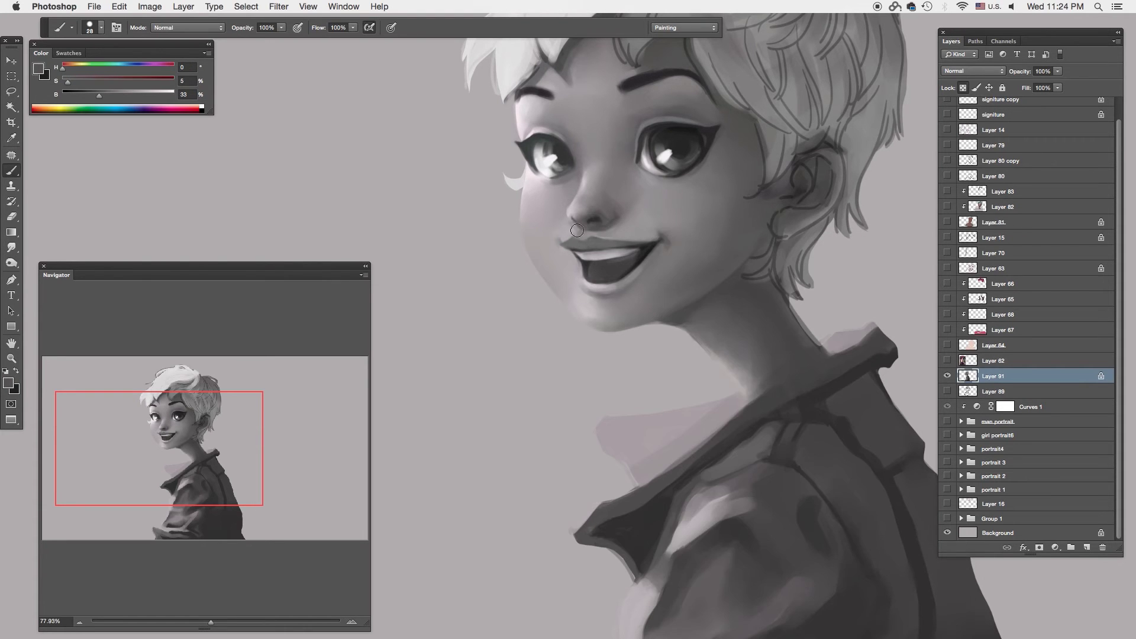
pyautogui.press('[')
pyautogui.press('[')
pyautogui.press('[')
# Step: Shade the nostril and mouth area with dark and mid-grey tones
pyautogui.keyDown('alt'); pyautogui.click(611, 223); pyautogui.keyUp('alt')
pyautogui.keyDown('alt'); pyautogui.click(594, 220); pyautogui.keyUp('alt')
pyautogui.keyDown('alt'); pyautogui.click(590, 230); pyautogui.keyUp('alt')
pyautogui.keyDown('alt'); pyautogui.click(590, 230); pyautogui.keyUp('alt')
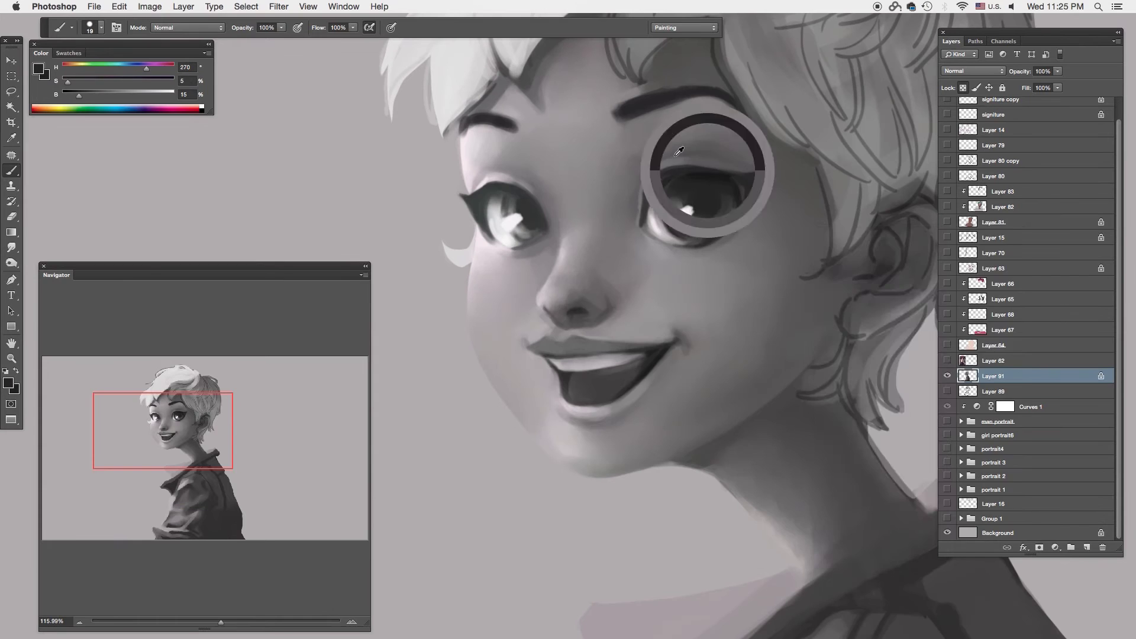
pyautogui.rightClick(714, 198)
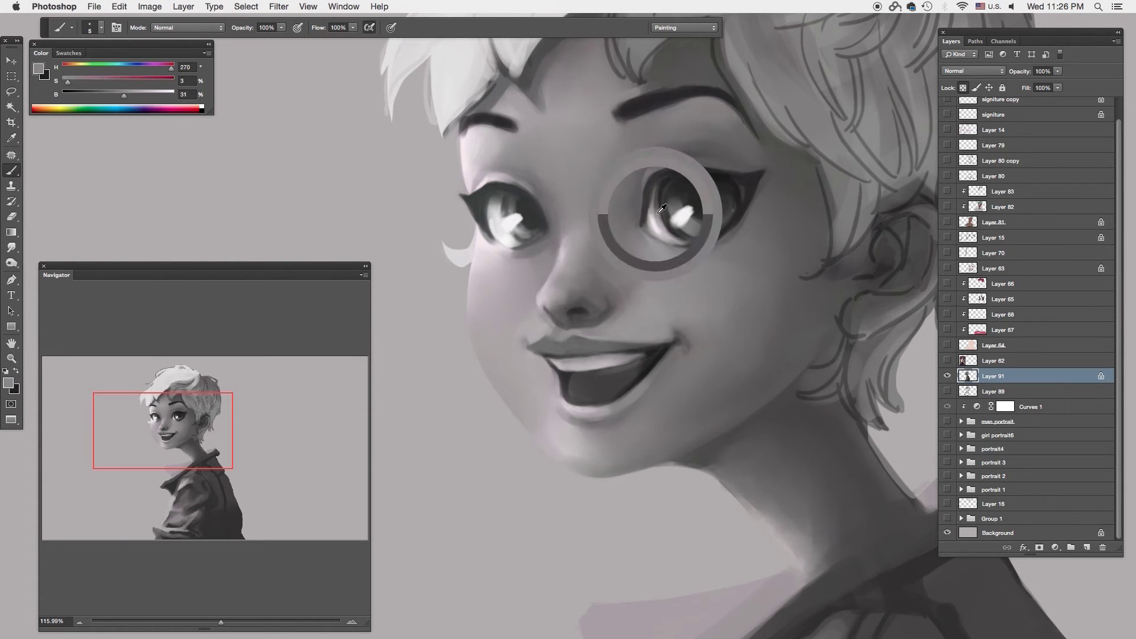
# Step: Paint eye details with a size-6 brush, adding mid-greys and a near-white highlight
pyautogui.keyDown('alt'); pyautogui.click(670, 187); pyautogui.keyUp('alt')
pyautogui.keyDown('alt'); pyautogui.click(573, 203); pyautogui.keyUp('alt')
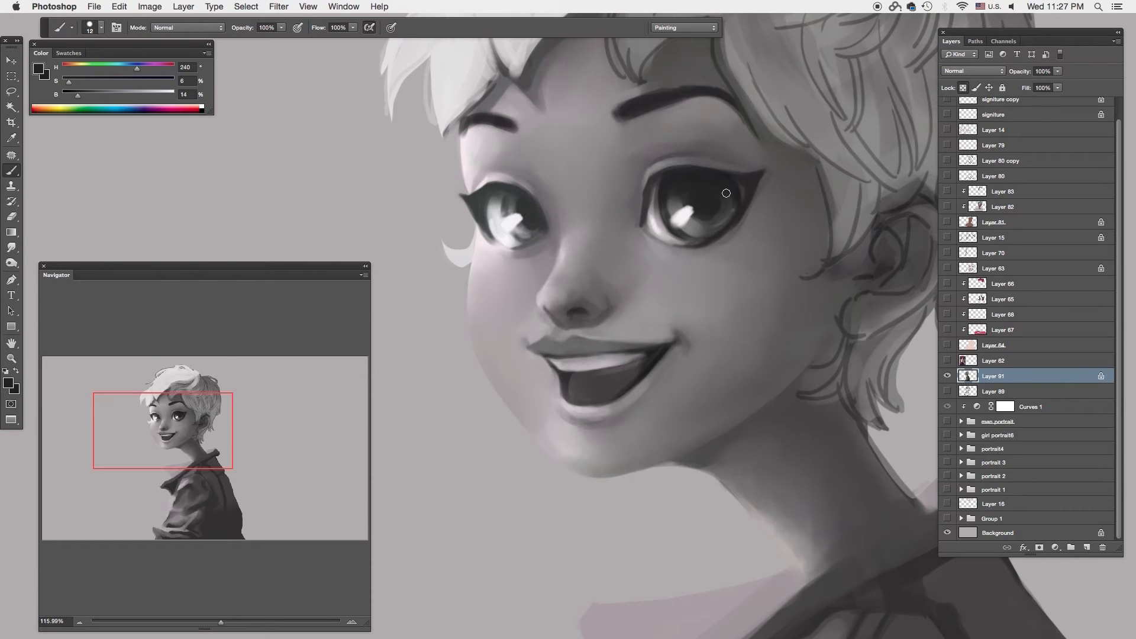
pyautogui.keyDown('alt'); pyautogui.click(655, 190); pyautogui.keyUp('alt')
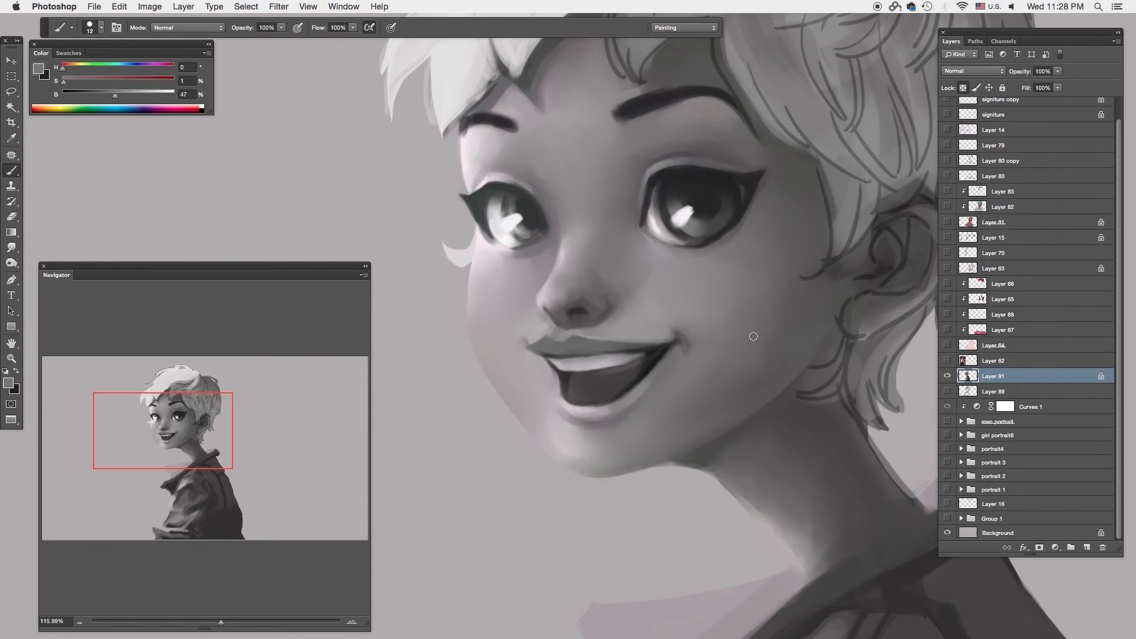
pyautogui.rightClick(649, 204)
pyautogui.click(710, 248)
pyautogui.keyDown('alt'); pyautogui.click(528, 211); pyautogui.keyUp('alt')
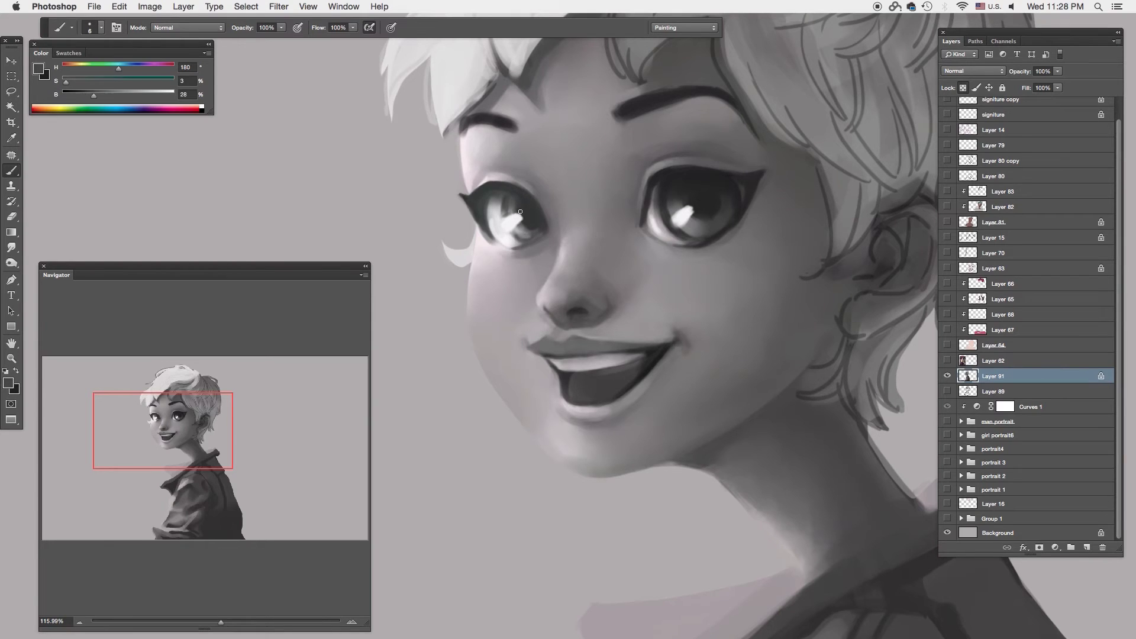
pyautogui.keyDown('alt'); pyautogui.click(658, 207); pyautogui.keyUp('alt')
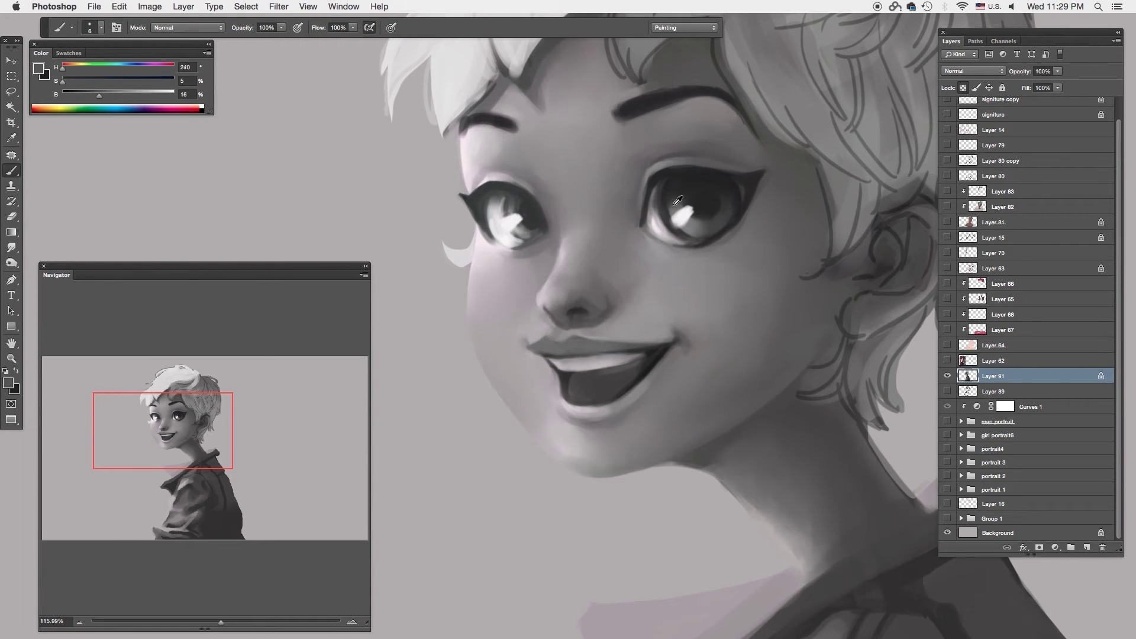
pyautogui.keyDown('alt'); pyautogui.click(660, 228); pyautogui.keyUp('alt')
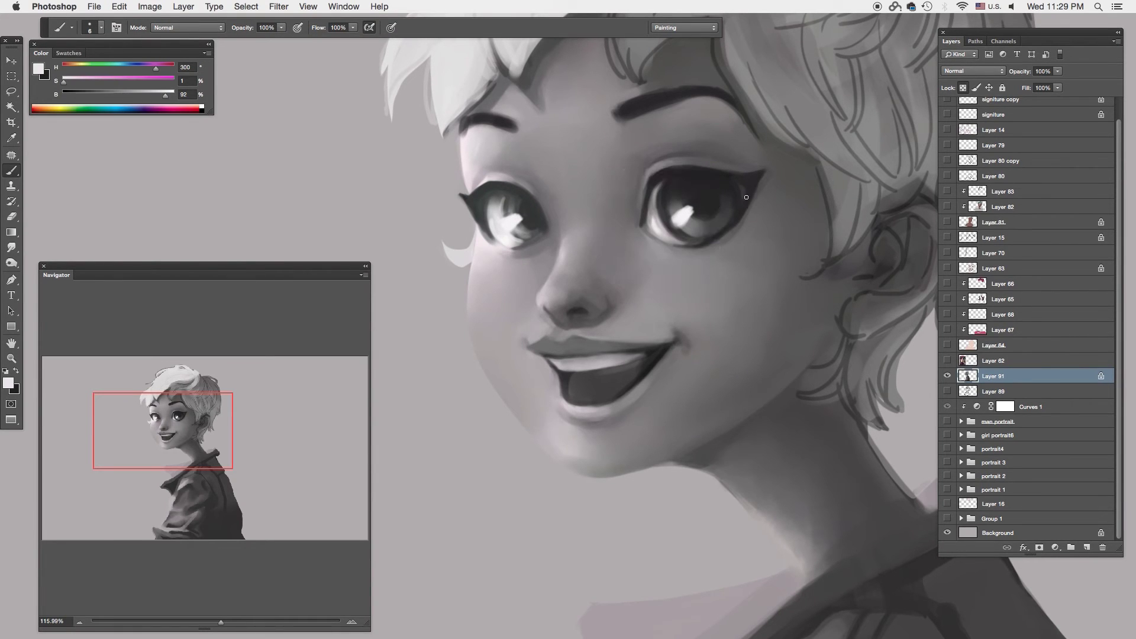
# Step: Darken and smudge the mouth, redefining the dark lip line
pyautogui.scroll(2, 746, 197)
pyautogui.keyDown('alt'); pyautogui.click(634, 350); pyautogui.keyUp('alt')
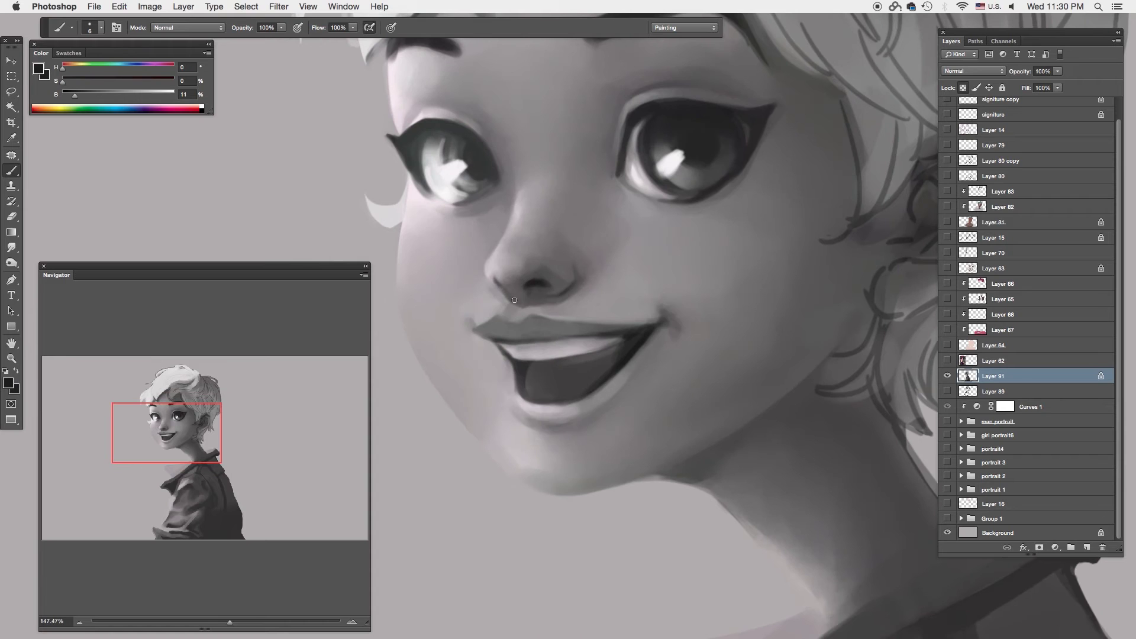
pyautogui.scroll(-3, 514, 300)
pyautogui.scroll(1, 684, 321)
pyautogui.keyDown('alt'); pyautogui.click(618, 303); pyautogui.keyUp('alt')
pyautogui.press('r')
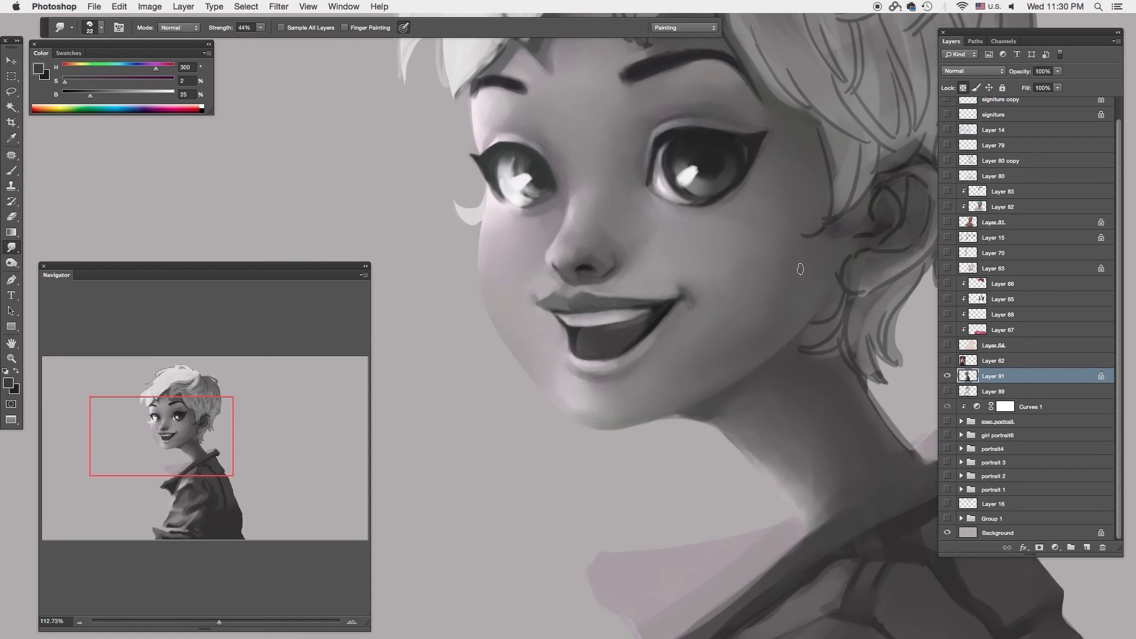
pyautogui.press('b')
pyautogui.keyDown('alt'); pyautogui.click(579, 301); pyautogui.keyUp('alt')
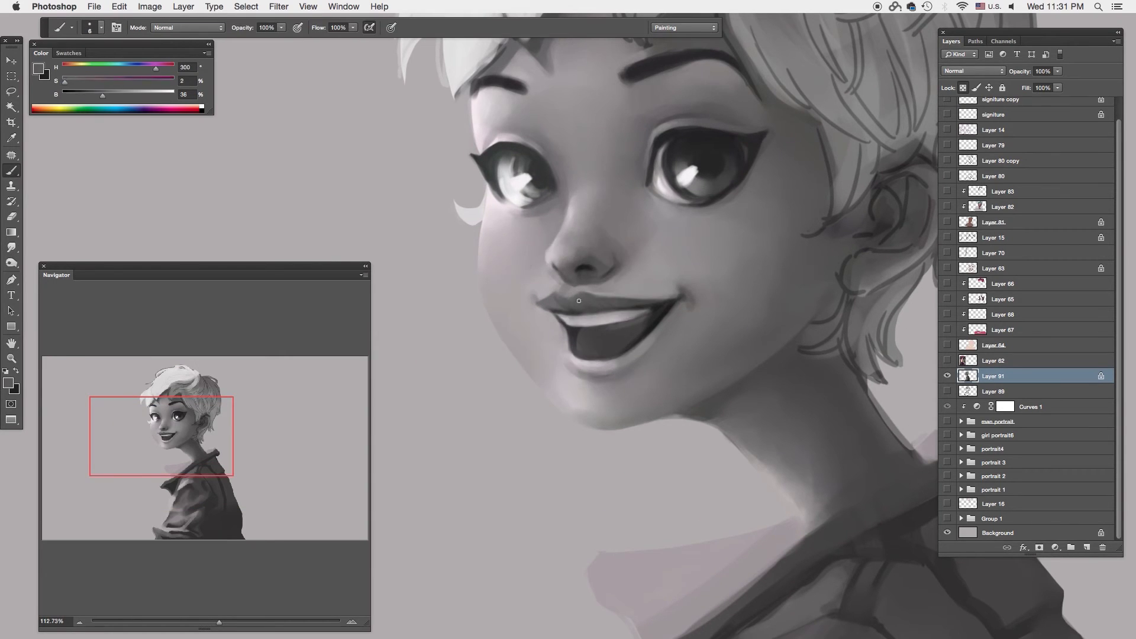
pyautogui.keyDown('alt'); pyautogui.click(587, 298); pyautogui.keyUp('alt')
# Step: With a larger brush, blend light and mid skin greys around the eye
pyautogui.scroll(-3, 706, 382)
pyautogui.scroll(2, 727, 274)
pyautogui.rightClick(769, 236)
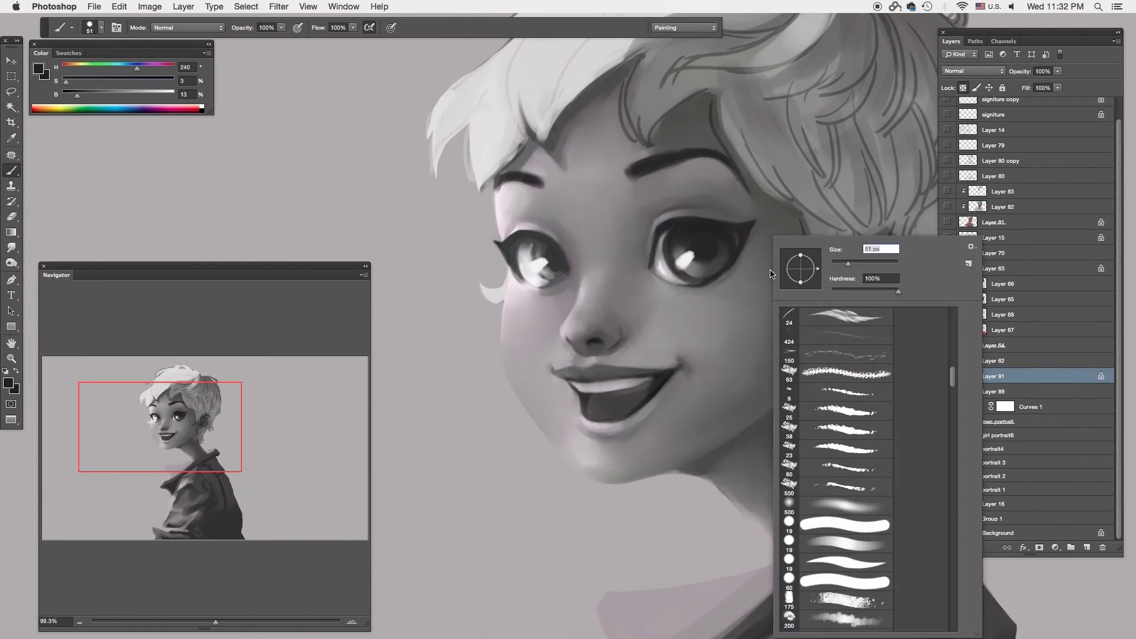
pyautogui.click(787, 331)
pyautogui.keyDown('alt'); pyautogui.click(690, 312); pyautogui.keyUp('alt')
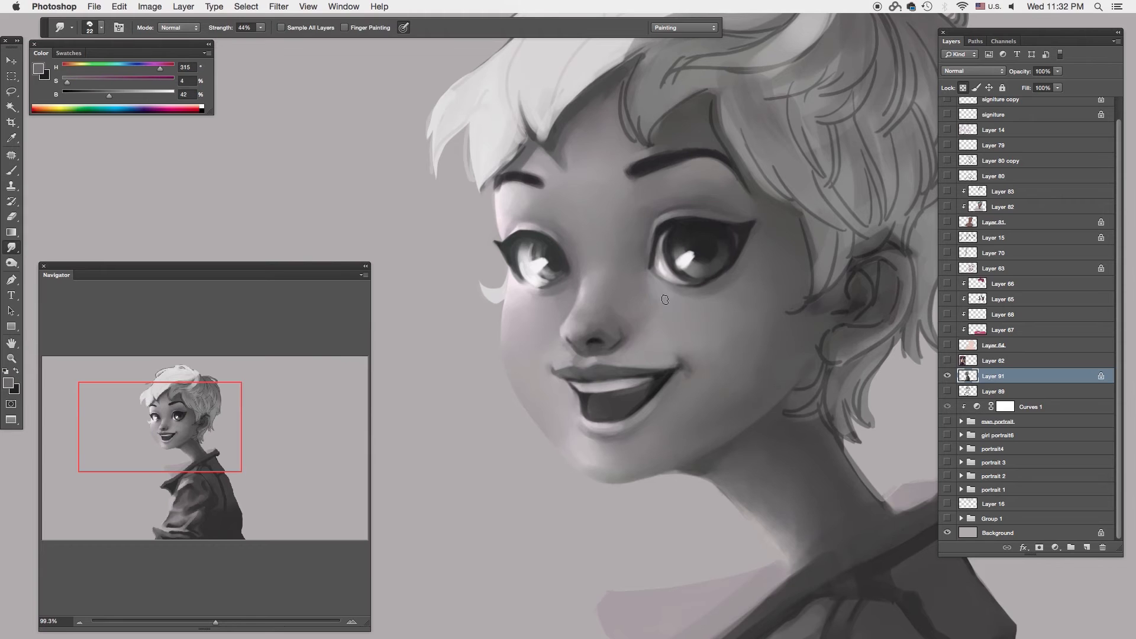
pyautogui.keyDown('alt'); pyautogui.click(652, 270); pyautogui.keyUp('alt')
pyautogui.press('r')
pyautogui.scroll(-2, 721, 227)
pyautogui.press('b')
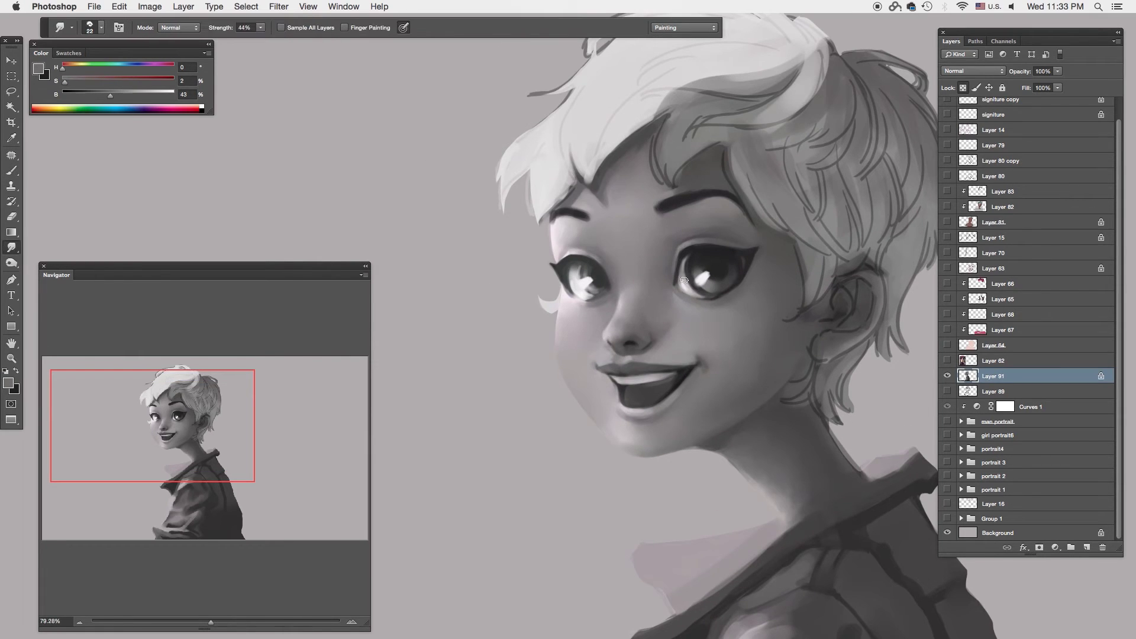
# Step: Deepen the dark tones at the eye and smudge them
pyautogui.keyDown('alt'); pyautogui.click(699, 298); pyautogui.keyUp('alt')
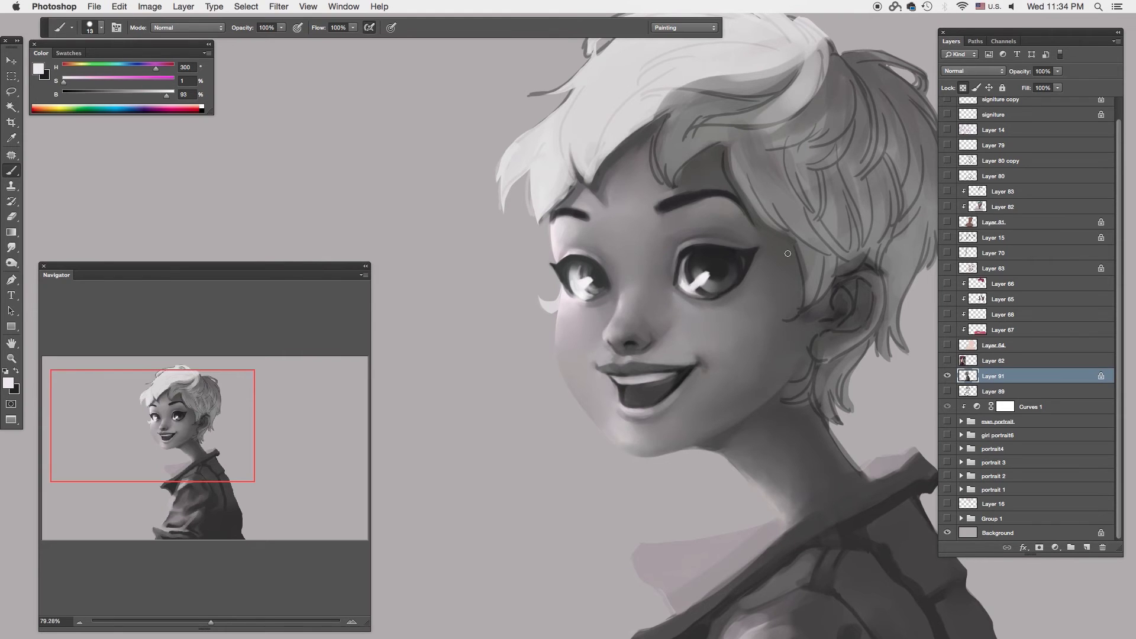
pyautogui.scroll(-1, 693, 286)
pyautogui.scroll(3, 721, 282)
pyautogui.keyDown('alt'); pyautogui.click(721, 283); pyautogui.keyUp('alt')
pyautogui.keyDown('alt'); pyautogui.click(722, 282); pyautogui.keyUp('alt')
pyautogui.press('r')
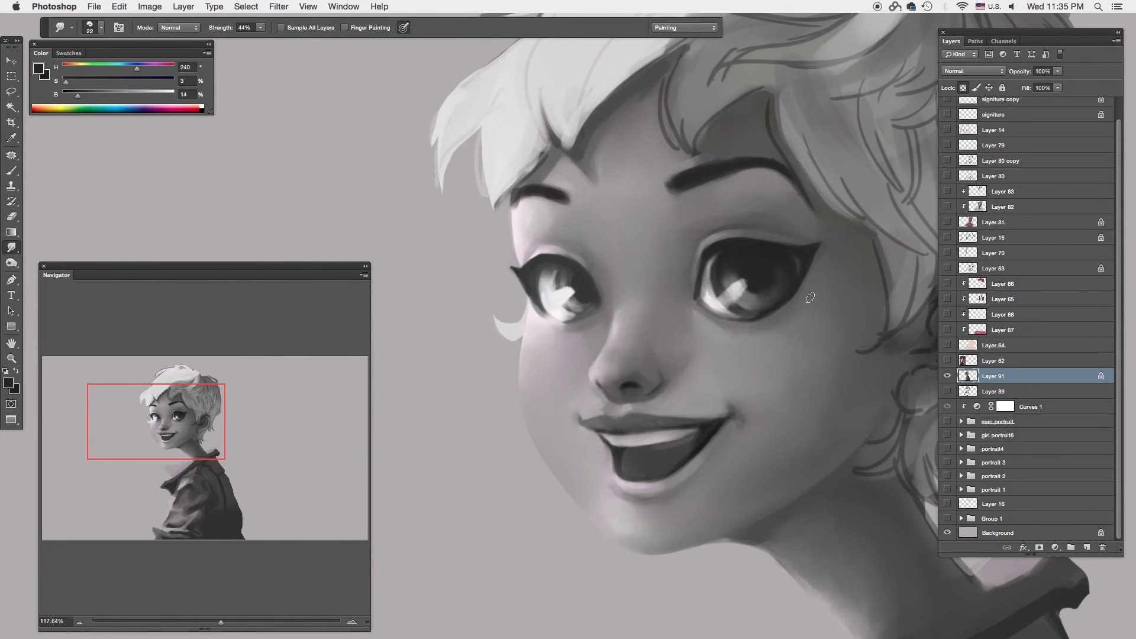
# Step: Smudge light and darker greys together across the skin
pyautogui.keyDown('alt'); pyautogui.click(766, 327); pyautogui.keyUp('alt')
pyautogui.press('r')
pyautogui.scroll(-1, 778, 350)
pyautogui.scroll(-1, 778, 349)
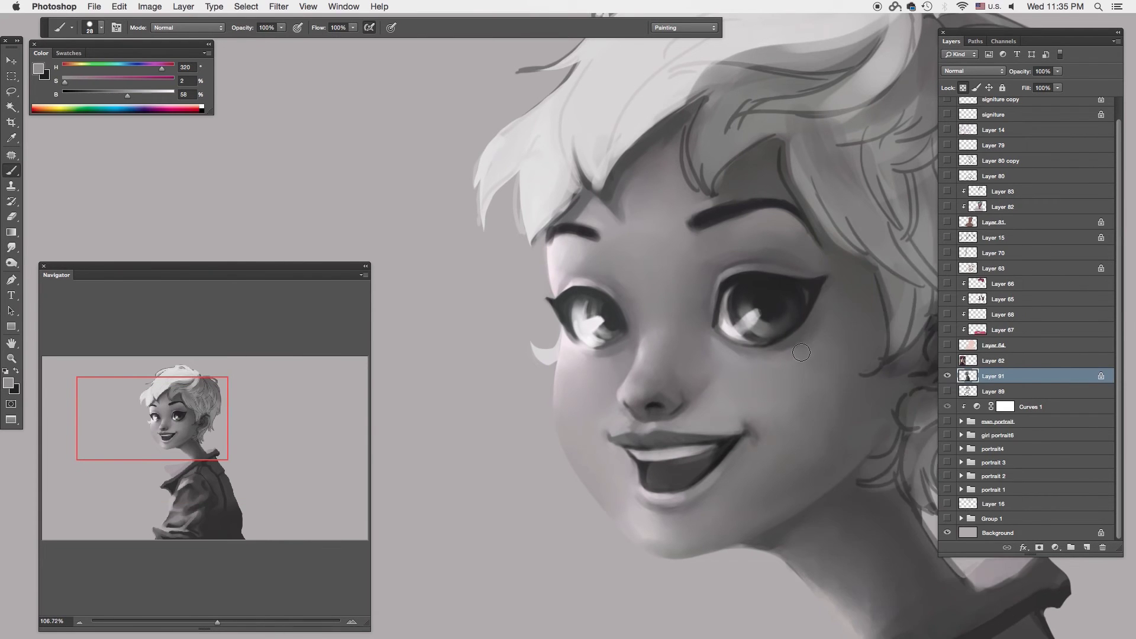
pyautogui.keyDown('alt'); pyautogui.click(766, 361); pyautogui.keyUp('alt')
pyautogui.scroll(3, 766, 361)
pyautogui.press('b')
# Step: Paint pinkish-grey skin tones, then set the brush size to 47
pyautogui.keyDown('alt'); pyautogui.click(763, 391); pyautogui.keyUp('alt')
pyautogui.keyDown('alt'); pyautogui.click(764, 384); pyautogui.keyUp('alt')
pyautogui.keyDown('alt'); pyautogui.click(862, 322); pyautogui.keyUp('alt')
pyautogui.keyDown('alt'); pyautogui.click(821, 346); pyautogui.keyUp('alt')
pyautogui.keyDown('alt'); pyautogui.click(823, 341); pyautogui.keyUp('alt')
pyautogui.scroll(-3, 823, 342)
pyautogui.rightClick(823, 342)
pyautogui.keyDown('alt'); pyautogui.click(800, 410); pyautogui.keyUp('alt')
# Step: Flip the canvas horizontally to check proportions while painting and smudging highlights near the eye
pyautogui.press('r')
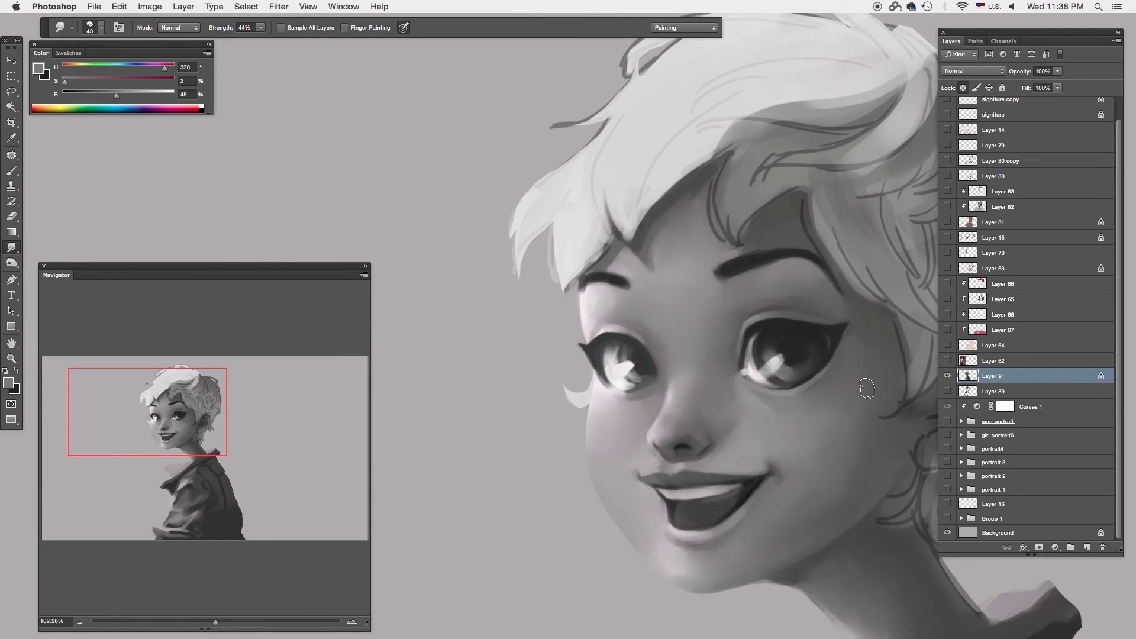
pyautogui.press('h')
pyautogui.press('b')
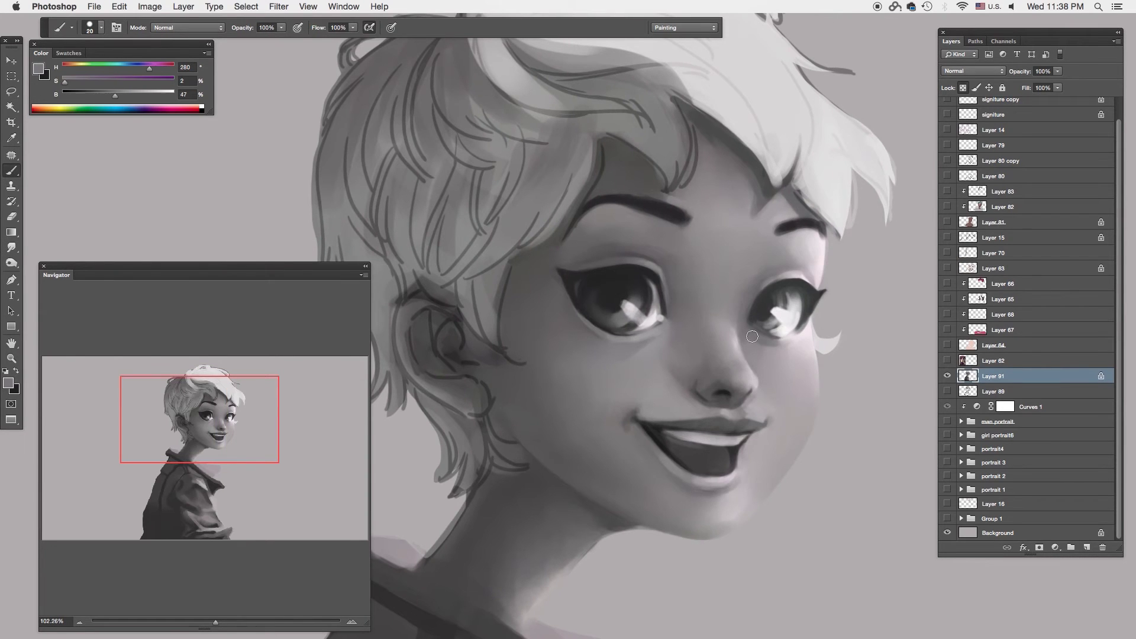
pyautogui.keyDown('alt'); pyautogui.click(812, 353); pyautogui.keyUp('alt')
pyautogui.press('super+z')
pyautogui.keyDown('alt'); pyautogui.click(792, 347); pyautogui.keyUp('alt')
pyautogui.press('r')
pyautogui.press('b')
pyautogui.keyDown('alt'); pyautogui.click(765, 332); pyautogui.keyUp('alt')
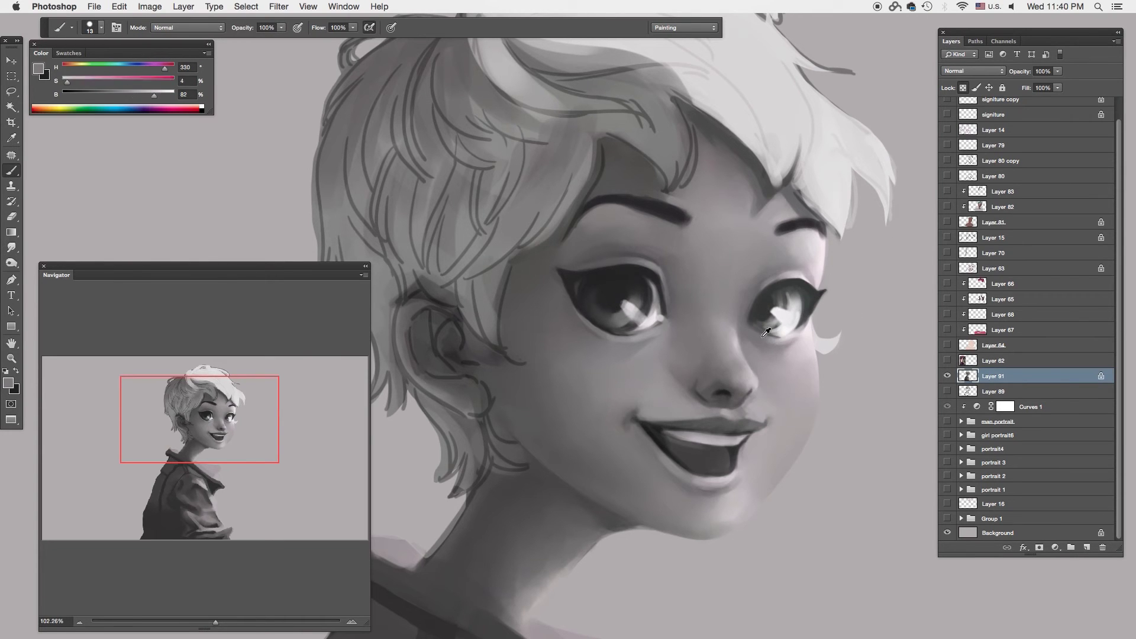
pyautogui.press('r')
# Step: Make the Background layer white via Hue/Saturation and reshape the face with Liquify
pyautogui.click(997, 532)
pyautogui.press('super+u')
pyautogui.press('Return')
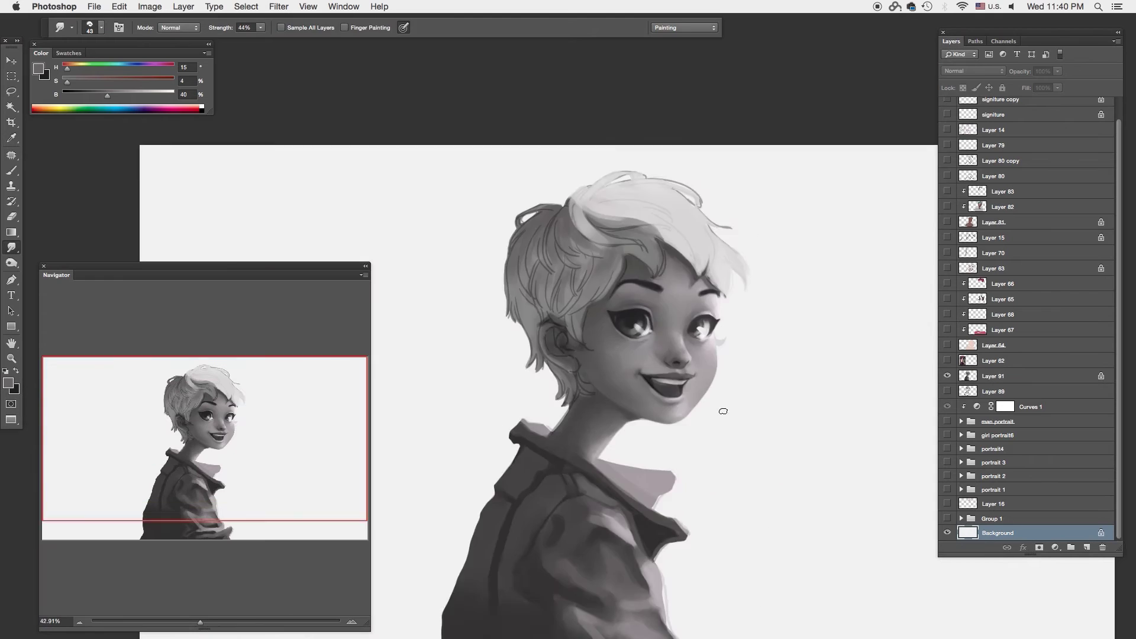
pyautogui.click(992, 375)
pyautogui.click(278, 6)
pyautogui.click(343, 114)
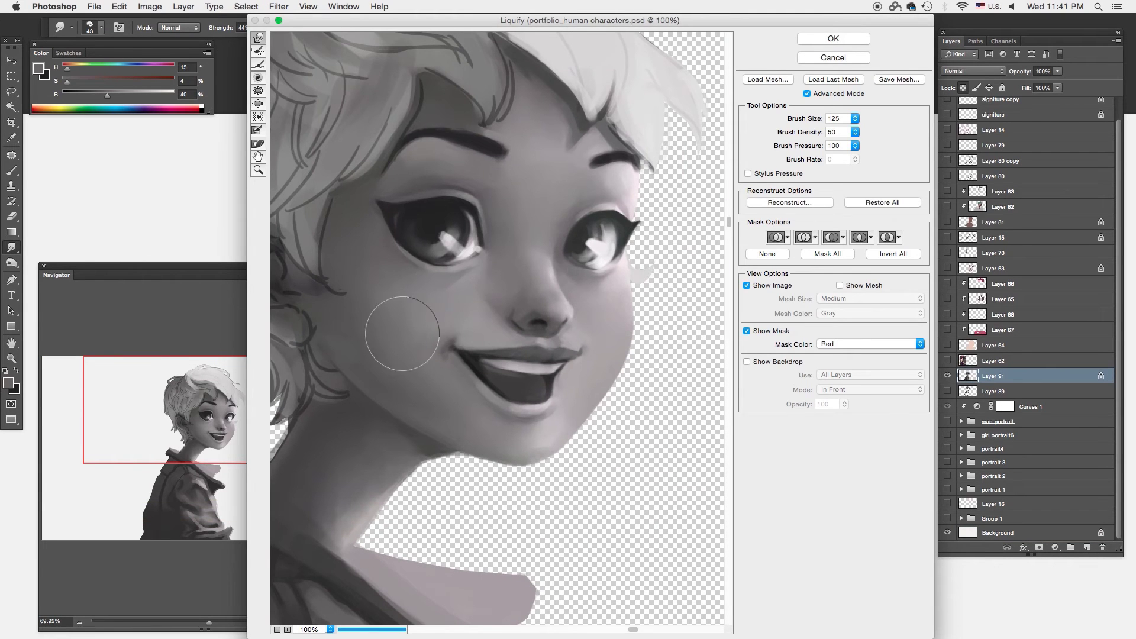
pyautogui.click(859, 59)
pyautogui.press('b')
pyautogui.keyDown('alt'); pyautogui.click(633, 420); pyautogui.keyUp('alt')
# Step: Blend the cheek skin tone and shift the view to the lower face
pyautogui.keyDown('alt'); pyautogui.click(621, 426); pyautogui.keyUp('alt')
pyautogui.press('r')
pyautogui.press('b')
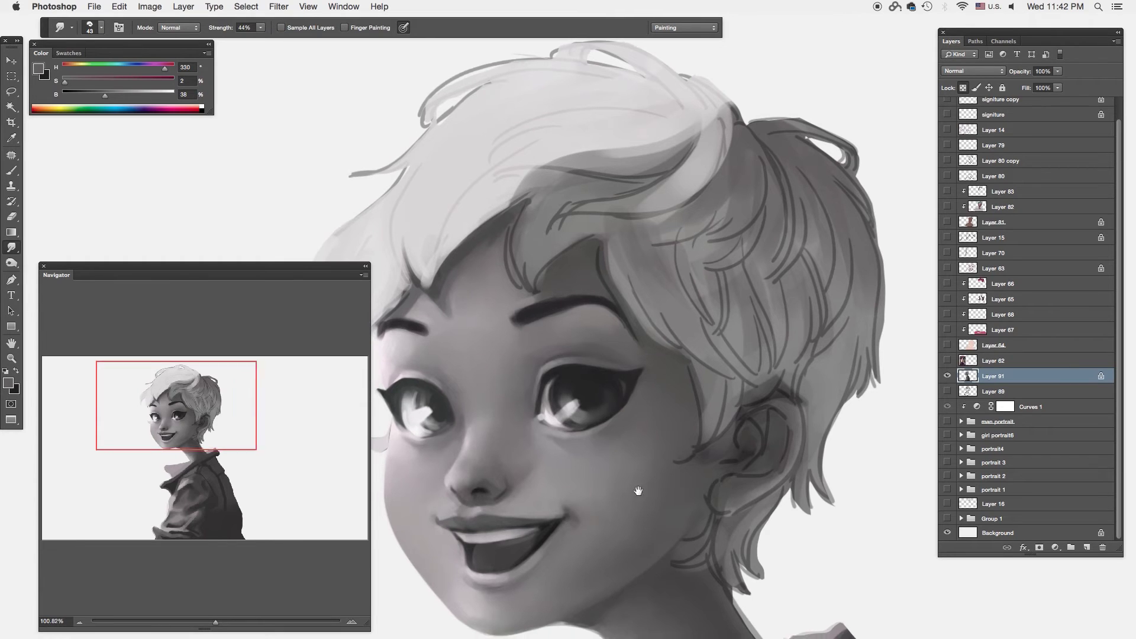
pyautogui.moveTo(621, 472); pyautogui.dragTo(710, 315)
pyautogui.keyDown('alt'); pyautogui.click(623, 408); pyautogui.keyUp('alt')
# Step: Switch to a small brush and paint light tones near the mouth
pyautogui.scroll(3, 600, 430)
pyautogui.keyDown('alt'); pyautogui.click(732, 314); pyautogui.keyUp('alt')
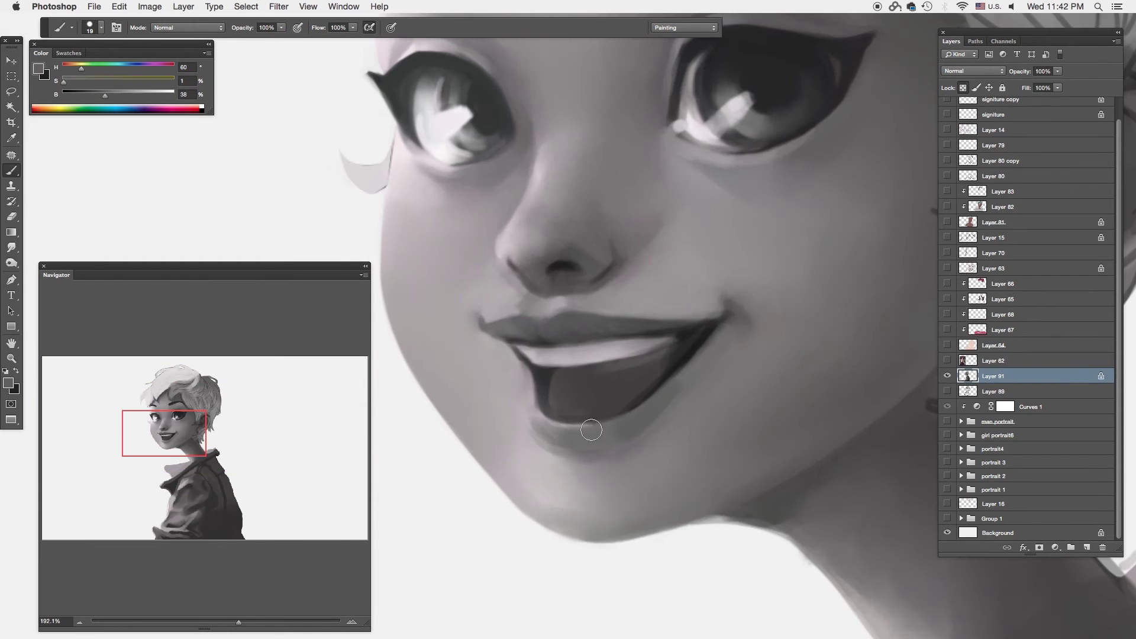
pyautogui.rightClick(734, 314)
pyautogui.doubleClick(769, 295)
pyautogui.scroll(-3, 642, 427)
pyautogui.keyDown('alt'); pyautogui.click(689, 414); pyautogui.keyUp('alt')
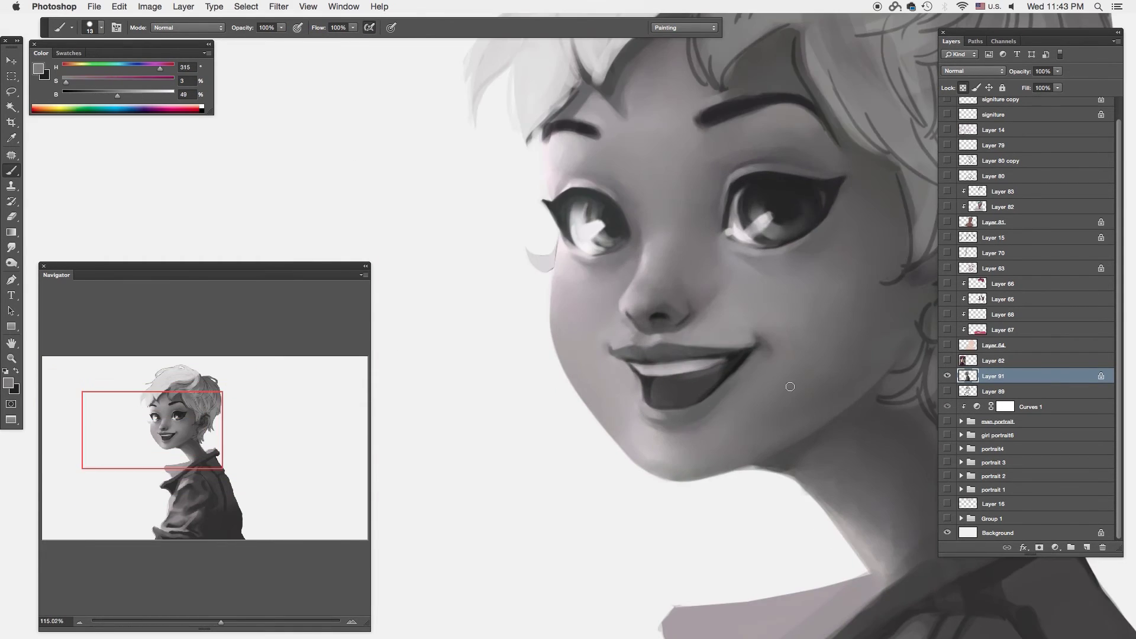
pyautogui.scroll(-4, 689, 414)
# Step: Sample a face skin tone and smudge the skin with a resized Smudge brush
pyautogui.press('i')
pyautogui.click(713, 298)
pyautogui.press('Return')
pyautogui.scroll(3, 689, 309)
pyautogui.press('r')
pyautogui.rightClick(656, 233)
pyautogui.keyDown('alt'); pyautogui.click(656, 249); pyautogui.keyUp('alt')
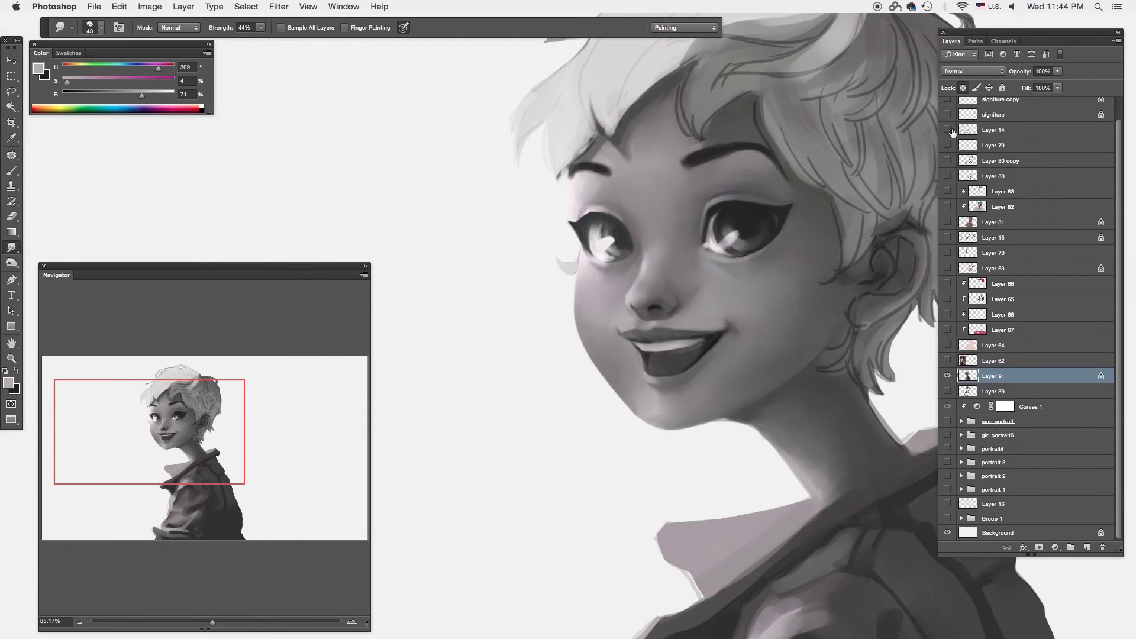
pyautogui.scroll(-1, 640, 355)
# Step: Paint mid and darker skin tones around the chin, plus a light pink touch near the eyes
pyautogui.press('b')
pyautogui.keyDown('alt'); pyautogui.click(633, 345); pyautogui.keyUp('alt')
pyautogui.keyDown('alt'); pyautogui.click(633, 377); pyautogui.keyUp('alt')
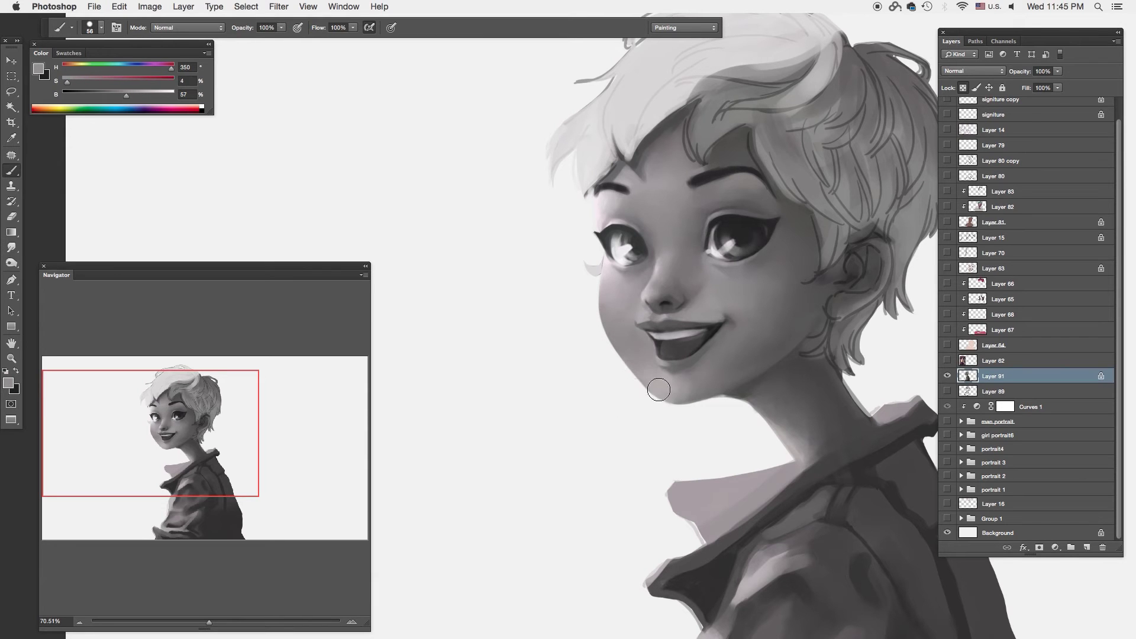
pyautogui.keyDown('alt'); pyautogui.click(765, 346); pyautogui.keyUp('alt')
pyautogui.scroll(5, 704, 207)
pyautogui.rightClick(686, 237)
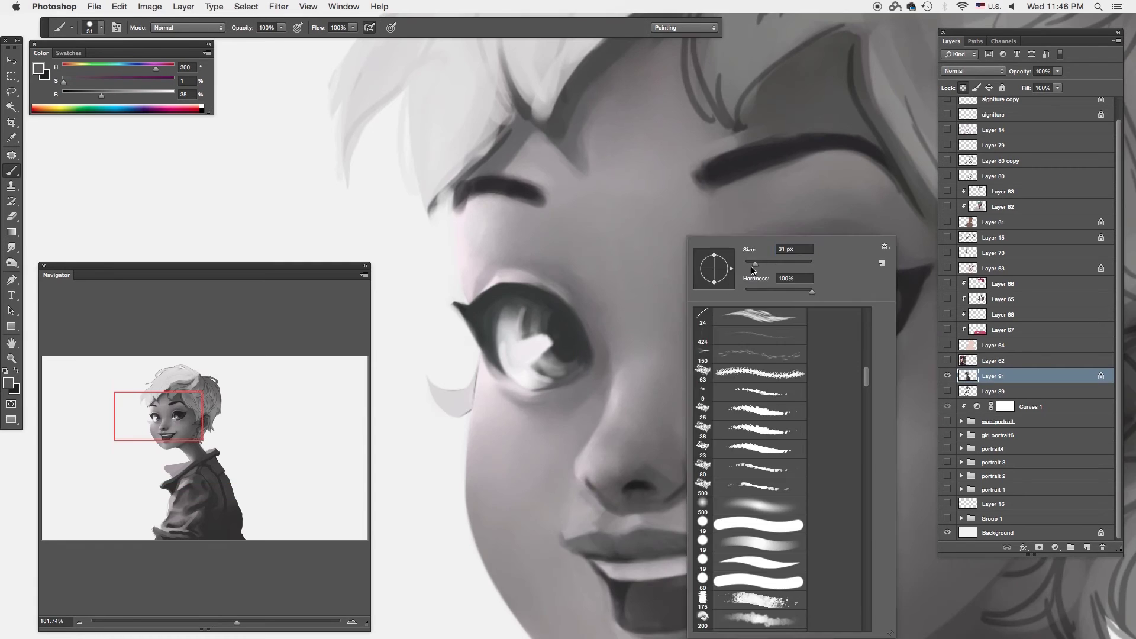
pyautogui.press('Escape')
pyautogui.keyDown('alt'); pyautogui.click(550, 260); pyautogui.keyUp('alt')
pyautogui.scroll(-3, 651, 296)
pyautogui.scroll(-2, 650, 296)
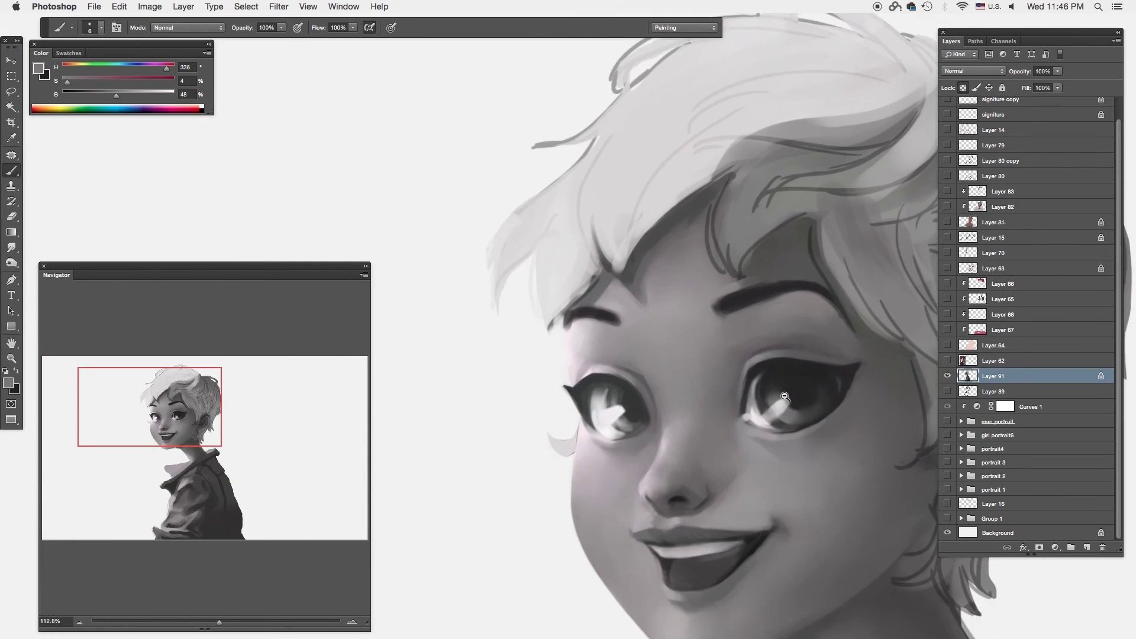
# Step: Brighten highlights on the right side of the hair with the Dodge tool
pyautogui.rightClick(655, 372)
pyautogui.press('Escape')
pyautogui.scroll(-4, 651, 355)
pyautogui.press('o')
pyautogui.moveTo(792, 280)
pyautogui.mouseDown()
pyautogui.moveTo(837, 279)
pyautogui.moveTo(802, 305)
pyautogui.mouseUp()
pyautogui.press('[')
pyautogui.press('[')
pyautogui.press('[')
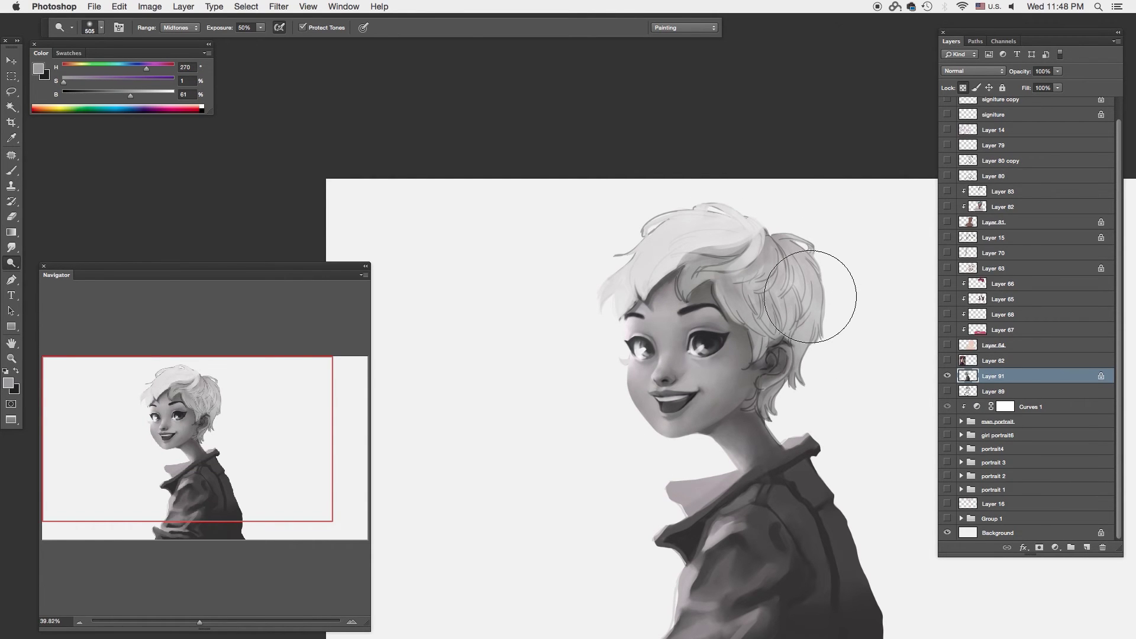
# Step: Darken the left cheek shadow with the Burn tool, then sample a dark grey from the face
pyautogui.hotkey('shift', 'o')
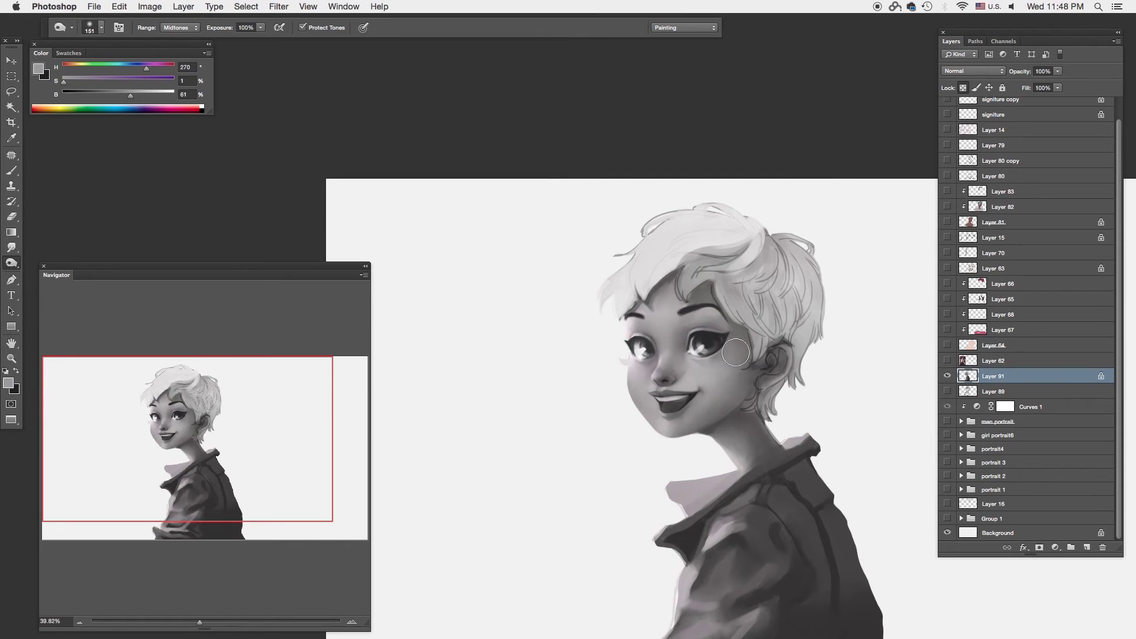
pyautogui.moveTo(687, 387); pyautogui.dragTo(675, 362)
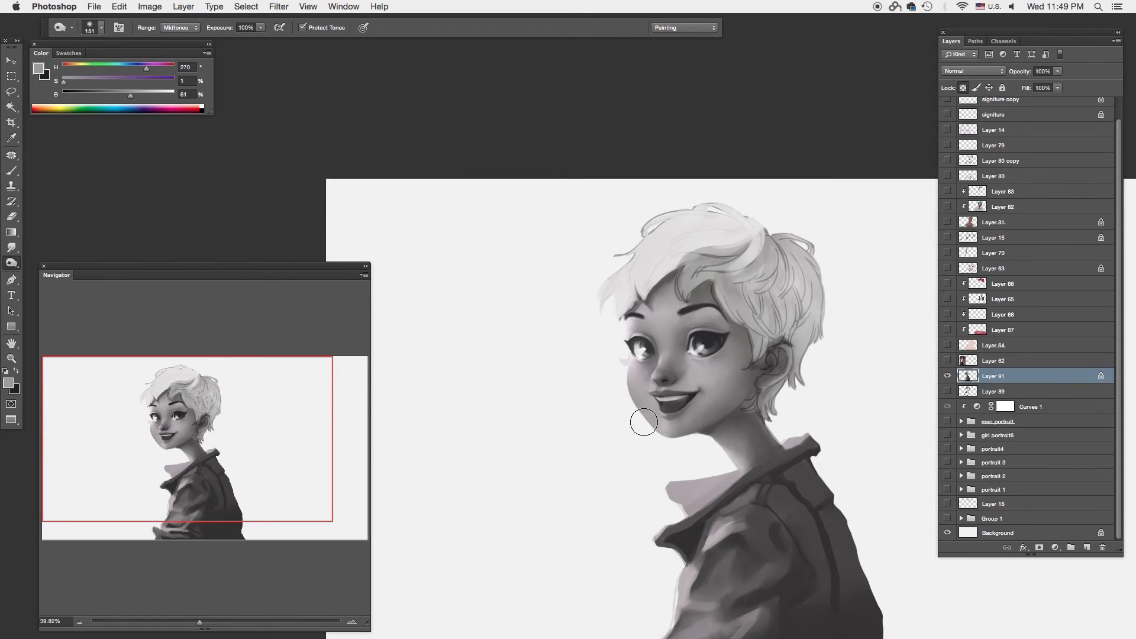
pyautogui.press(']')
pyautogui.press(']')
pyautogui.press('b')
pyautogui.scroll(5, 585, 343)
pyautogui.keyDown('alt'); pyautogui.click(585, 343); pyautogui.keyUp('alt')
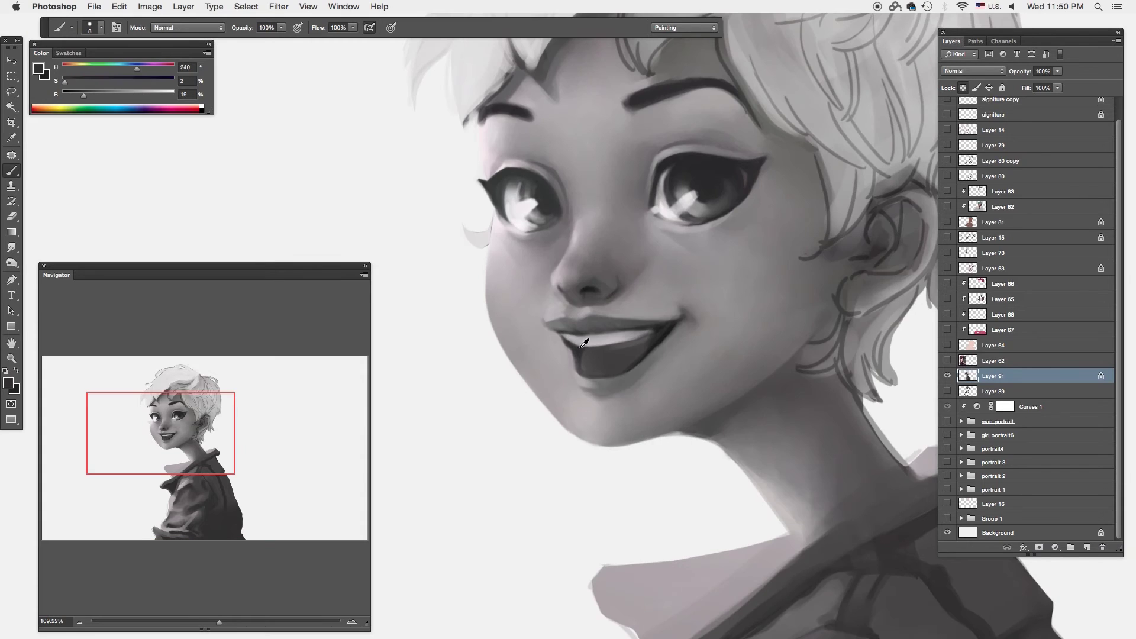
# Step: Touch up the mouth and eyes, alternating smudging and painting with light and dark greys
pyautogui.scroll(3, 584, 343)
pyautogui.scroll(-2, 516, 286)
pyautogui.press('r')
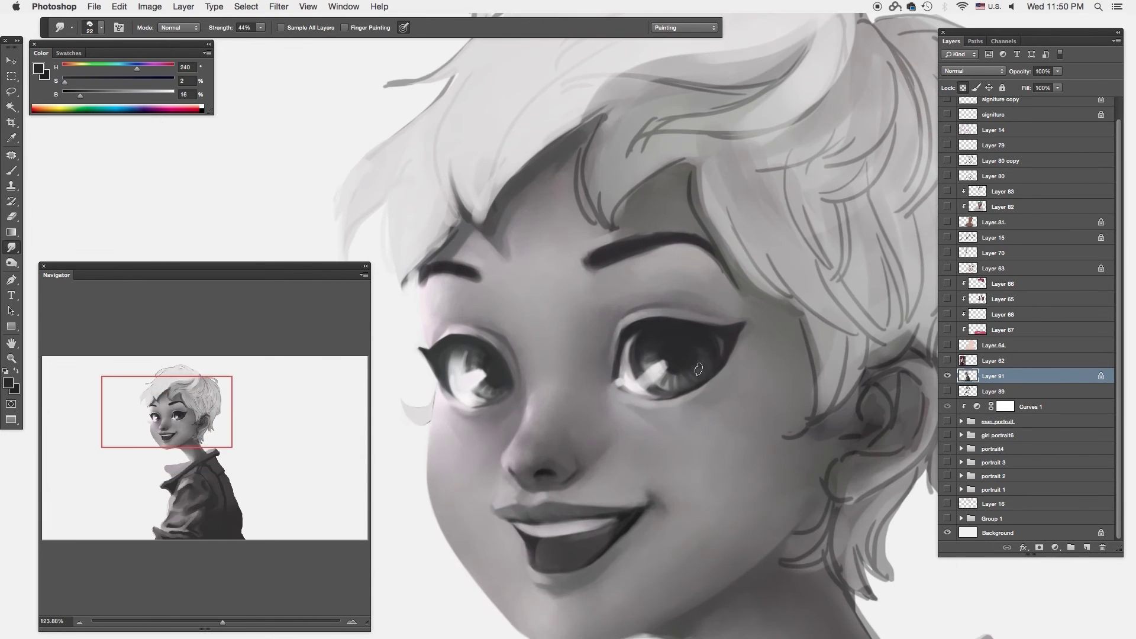
pyautogui.press('b')
pyautogui.press('x')
pyautogui.scroll(-2, 709, 367)
pyautogui.scroll(-1, 733, 343)
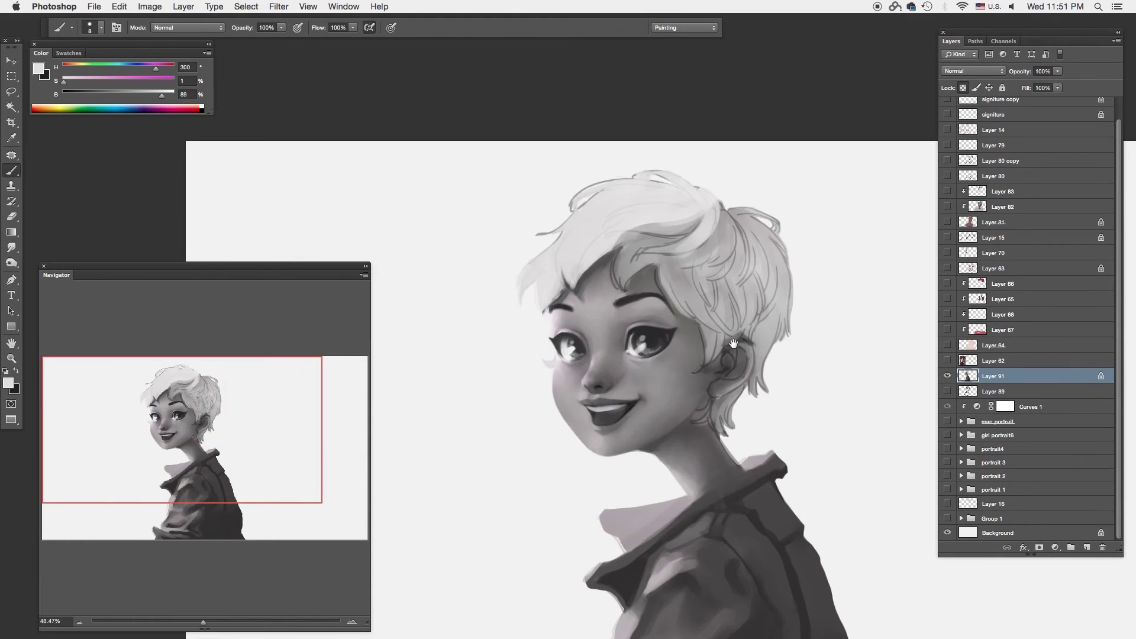
pyautogui.press('x')
pyautogui.rightClick(758, 324)
pyautogui.doubleClick(701, 402)
pyautogui.scroll(3, 701, 402)
# Step: Sample dark and mid greys from the jacket with a small brush
pyautogui.press('r')
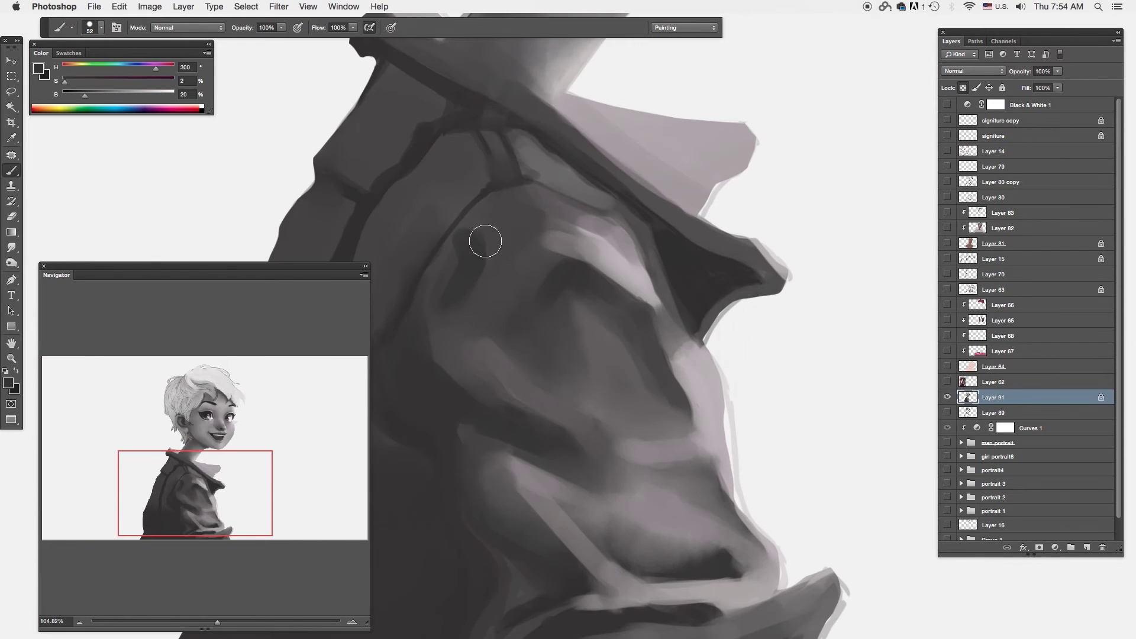
pyautogui.press('b')
pyautogui.keyDown('alt'); pyautogui.click(492, 310); pyautogui.keyUp('alt')
pyautogui.keyDown('alt'); pyautogui.click(550, 237); pyautogui.keyUp('alt')
pyautogui.rightClick(506, 192)
pyautogui.keyDown('alt'); pyautogui.click(530, 187); pyautogui.keyUp('alt')
pyautogui.keyDown('alt'); pyautogui.click(539, 142); pyautogui.keyUp('alt')
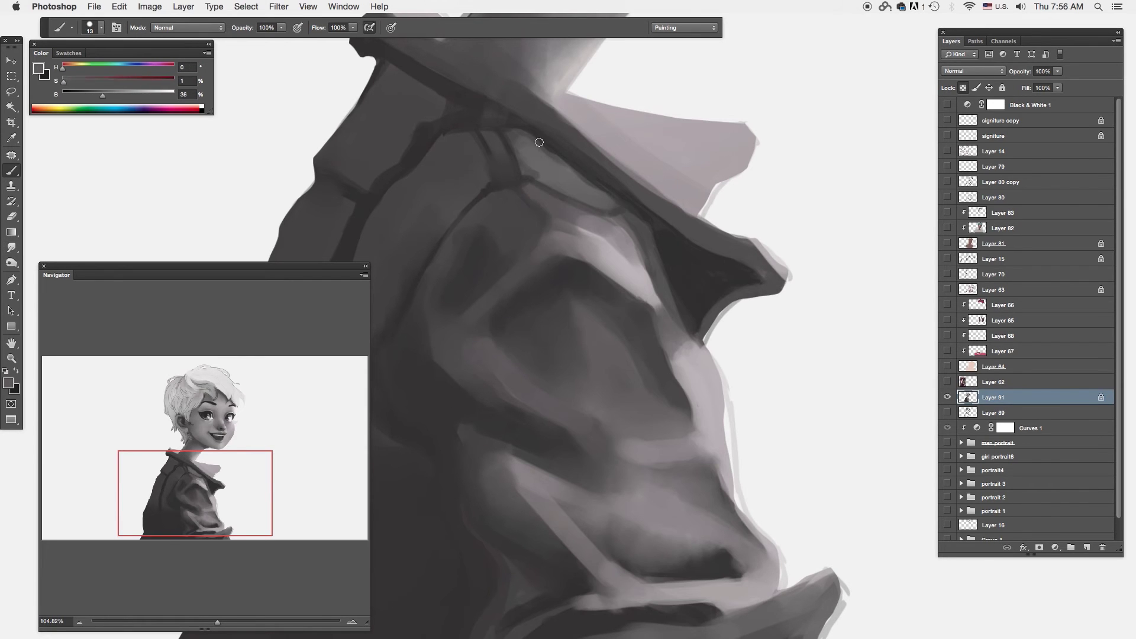
pyautogui.keyDown('alt'); pyautogui.click(696, 338); pyautogui.keyUp('alt')
pyautogui.keyDown('alt'); pyautogui.click(494, 182); pyautogui.keyUp('alt')
# Step: Resize the smudge brush to blend the jacket folds
pyautogui.press('r')
pyautogui.press('b')
pyautogui.rightClick(541, 183)
pyautogui.press('Escape')
pyautogui.press('r')
pyautogui.scroll(-5, 633, 233)
pyautogui.hscroll(-5, 633, 233)
# Step: Paint the jacket with sampled dark, lighter and collar mid tones
pyautogui.keyDown('alt'); pyautogui.click(691, 261); pyautogui.keyUp('alt')
pyautogui.press('b')
pyautogui.keyDown('ctrl'); pyautogui.click(500, 411); pyautogui.keyUp('ctrl')
pyautogui.keyDown('alt'); pyautogui.click(447, 321); pyautogui.keyUp('alt')
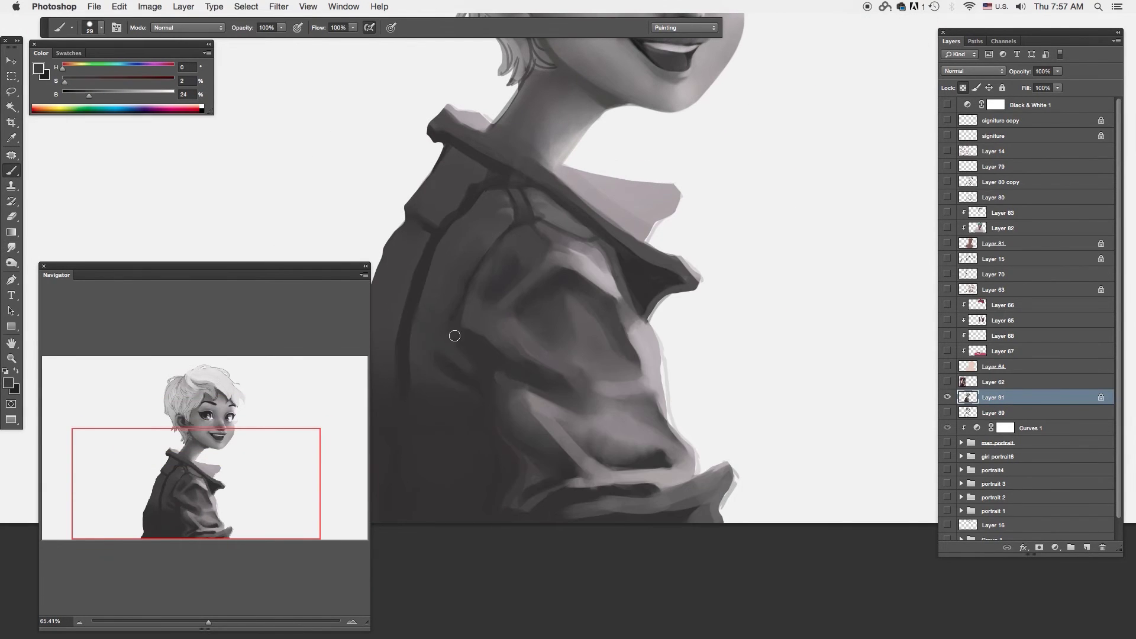
pyautogui.scroll(-2, 476, 365)
pyautogui.keyDown('alt'); pyautogui.click(498, 409); pyautogui.keyUp('alt')
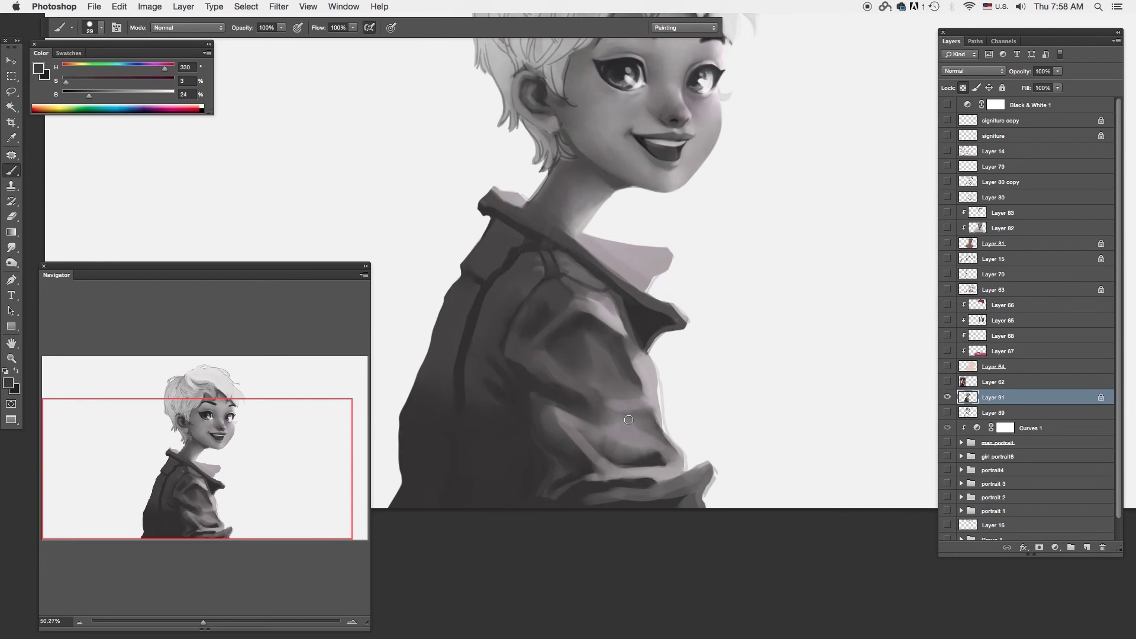
pyautogui.keyDown('alt'); pyautogui.click(556, 367); pyautogui.keyUp('alt')
# Step: Add light fold highlights using greys sampled from the jacket and collar
pyautogui.press('r')
pyautogui.press('b')
pyautogui.keyDown('alt'); pyautogui.click(626, 317); pyautogui.keyUp('alt')
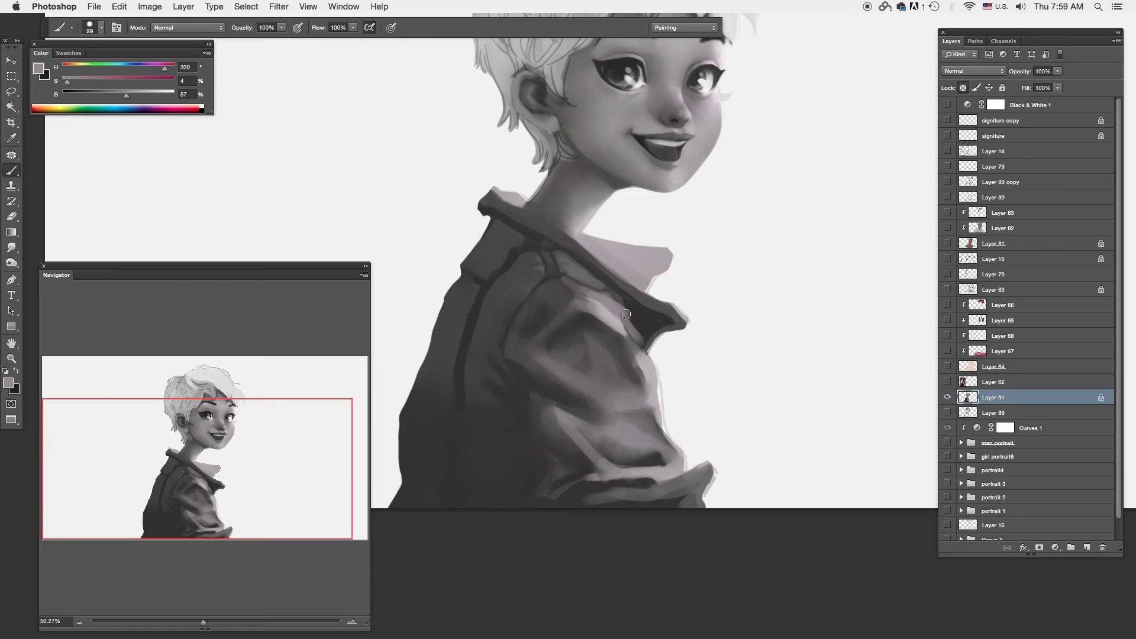
pyautogui.keyDown('alt'); pyautogui.click(652, 319); pyautogui.keyUp('alt')
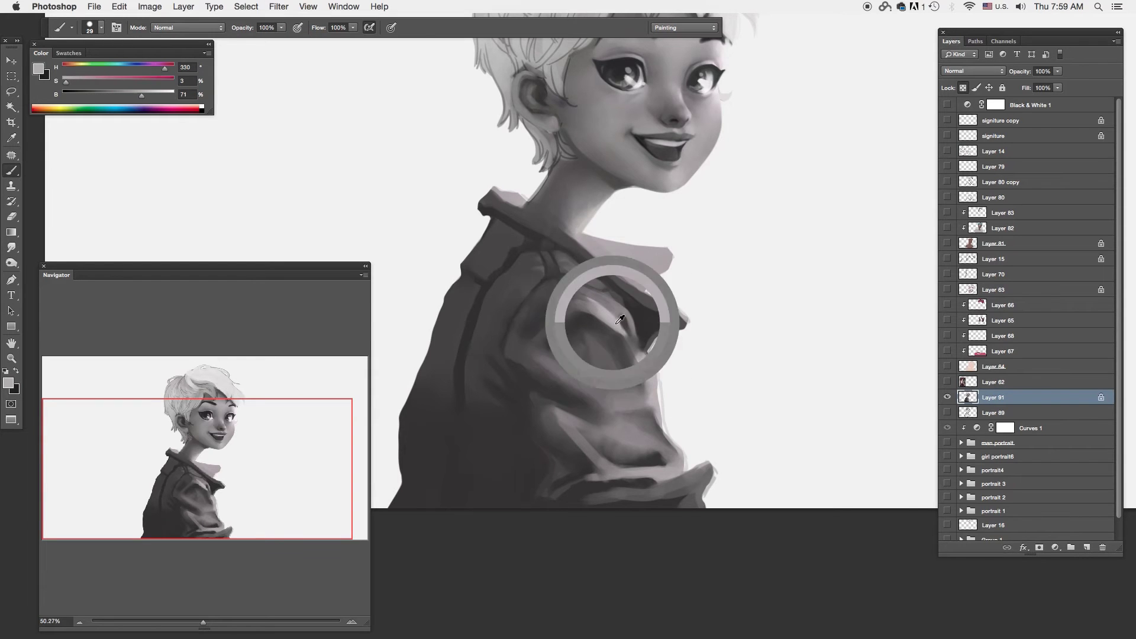
pyautogui.keyDown('alt'); pyautogui.click(618, 321); pyautogui.keyUp('alt')
pyautogui.scroll(-2, 618, 321)
pyautogui.press('r')
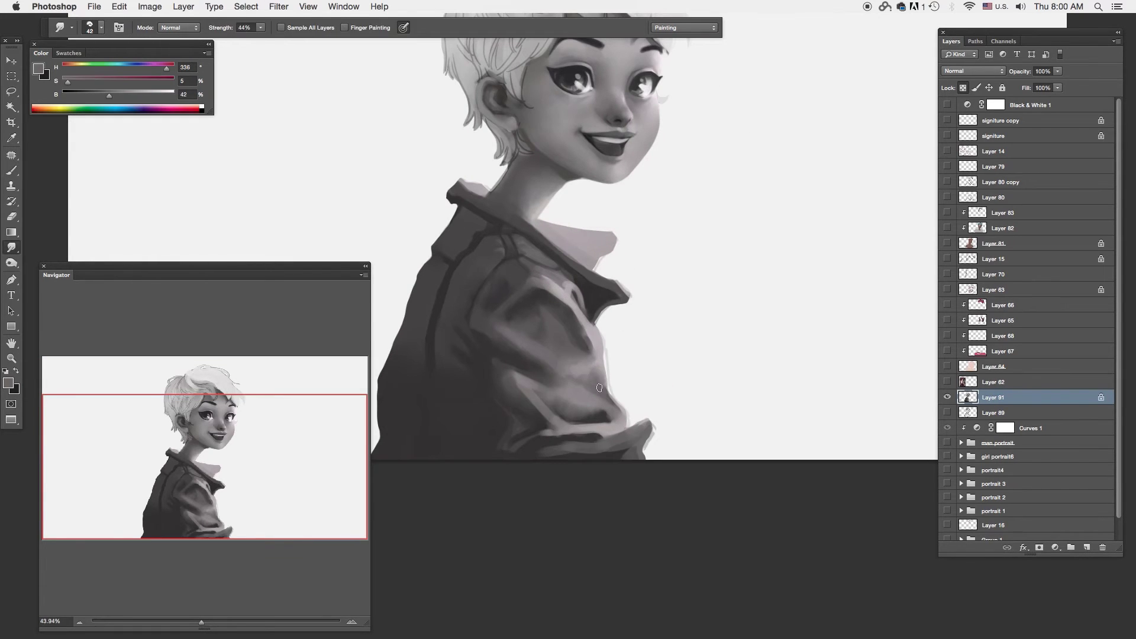
pyautogui.press('b')
# Step: Paint a lighter stroke along the lower jacket fold
pyautogui.keyDown('alt'); pyautogui.click(589, 383); pyautogui.keyUp('alt')
pyautogui.keyDown('alt'); pyautogui.click(501, 381); pyautogui.keyUp('alt')
pyautogui.moveTo(533, 437); pyautogui.dragTo(504, 445)
pyautogui.keyDown('alt'); pyautogui.click(520, 428); pyautogui.keyUp('alt')
pyautogui.keyDown('alt'); pyautogui.click(535, 441); pyautogui.keyUp('alt')
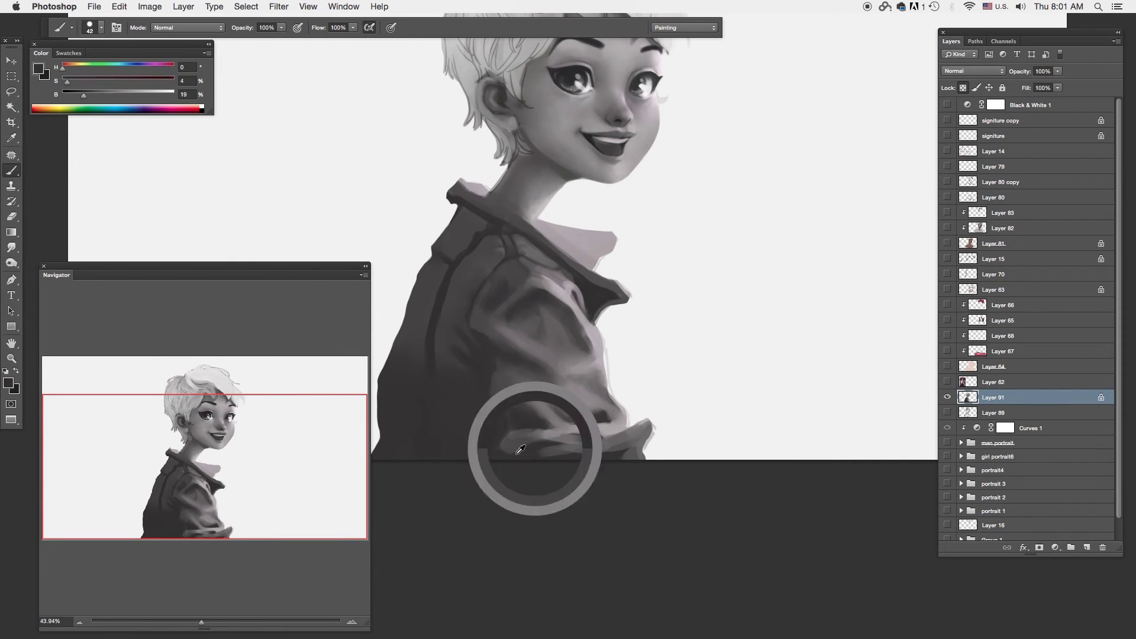
pyautogui.keyDown('alt'); pyautogui.click(591, 414); pyautogui.keyUp('alt')
# Step: Erase stray paint on the lower jacket and resample jacket mid tones
pyautogui.press('e')
pyautogui.keyDown('alt'); pyautogui.click(615, 423); pyautogui.keyUp('alt')
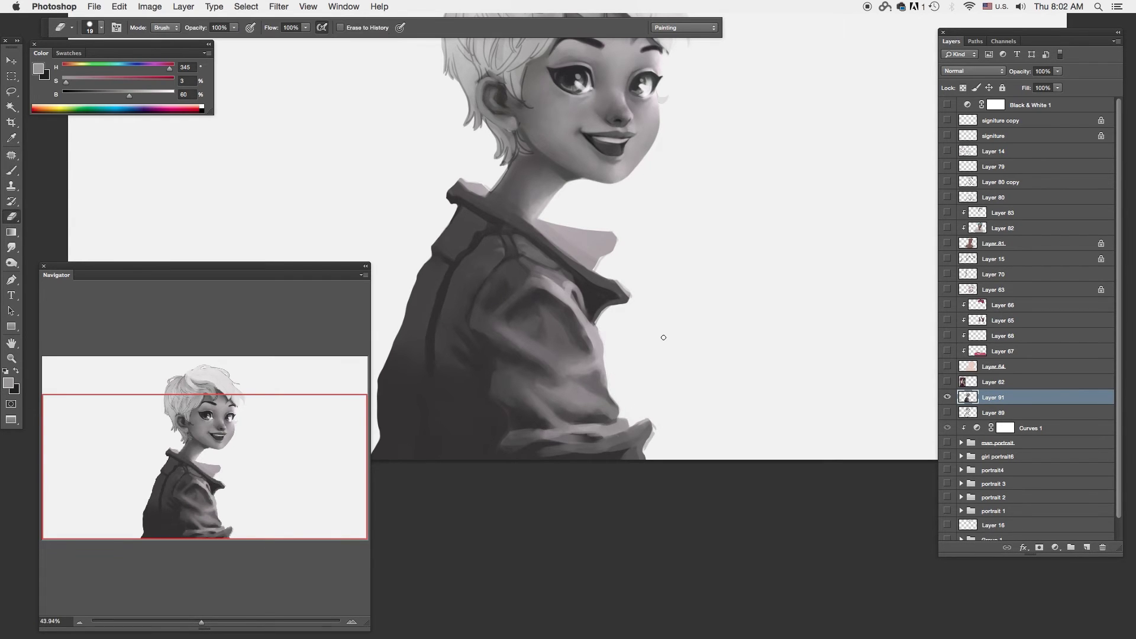
pyautogui.keyDown('alt'); pyautogui.click(627, 449); pyautogui.keyUp('alt')
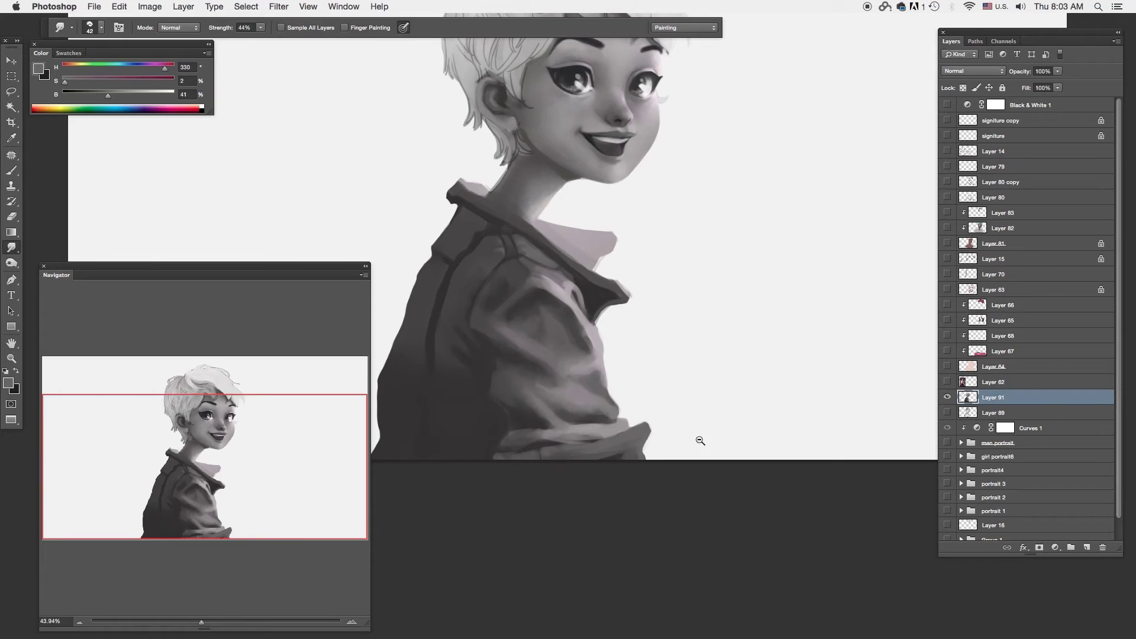
pyautogui.scroll(2, 697, 436)
pyautogui.press('r')
pyautogui.press('b')
# Step: Deepen the jacket shadows with darker sampled greys, adjusting brush size
pyautogui.keyDown('alt'); pyautogui.click(524, 307); pyautogui.keyUp('alt')
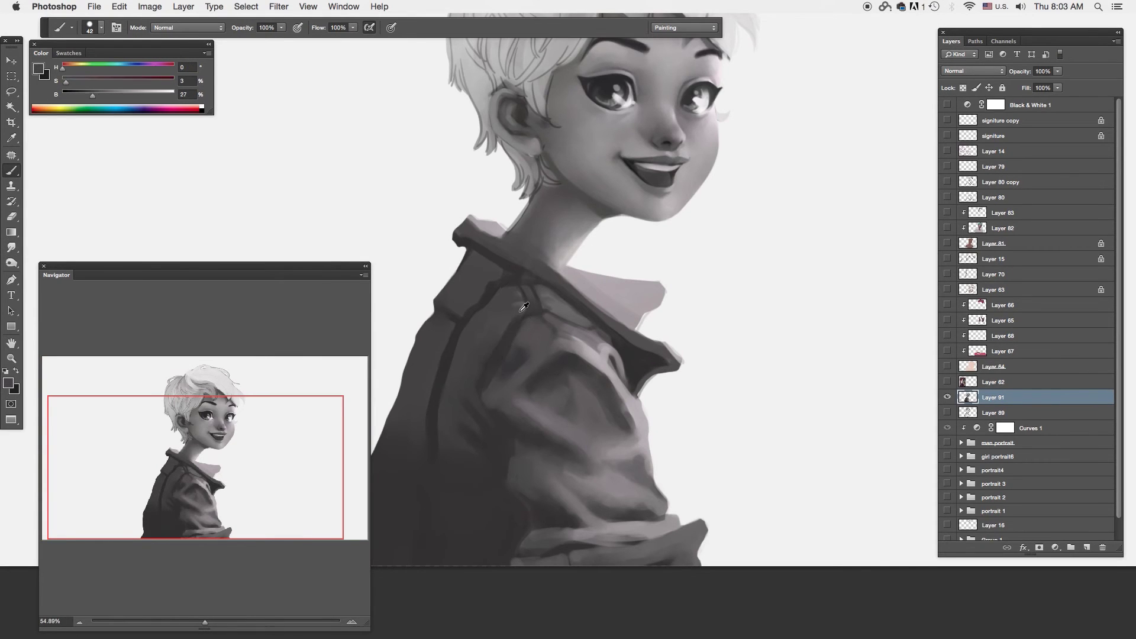
pyautogui.keyDown('alt'); pyautogui.click(452, 367); pyautogui.keyUp('alt')
pyautogui.rightClick(503, 308)
pyautogui.press('[')
pyautogui.press('[')
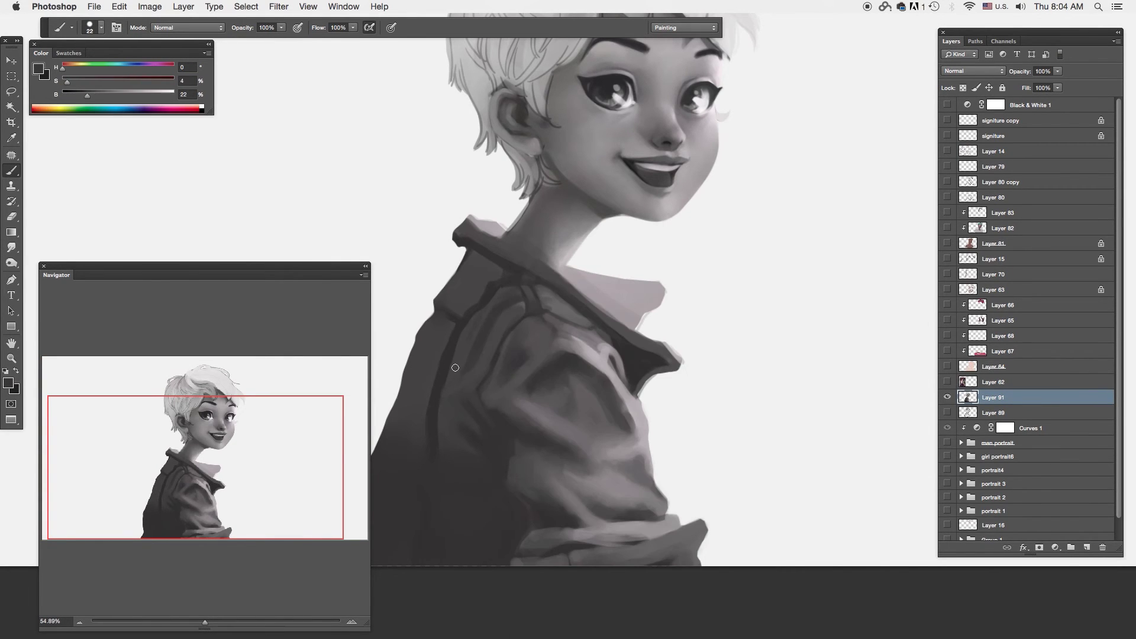
pyautogui.scroll(-2, 464, 368)
pyautogui.scroll(2, 555, 315)
pyautogui.keyDown('alt'); pyautogui.click(555, 316); pyautogui.keyUp('alt')
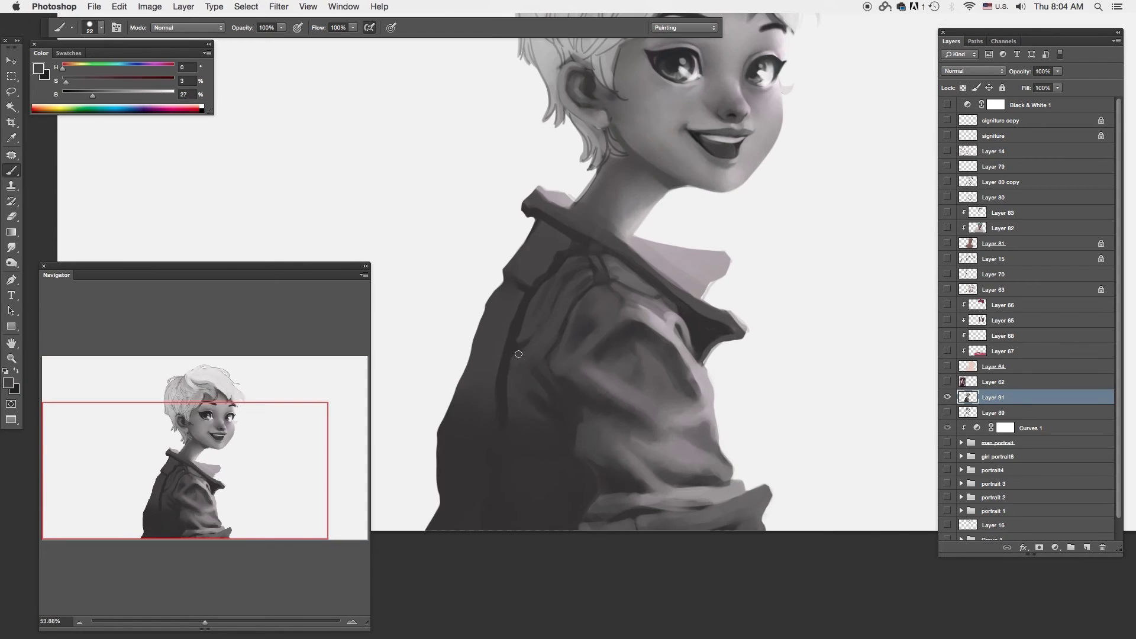
pyautogui.keyDown('alt'); pyautogui.click(548, 265); pyautogui.keyUp('alt')
pyautogui.press(']')
pyautogui.press(']')
pyautogui.keyDown('alt'); pyautogui.click(485, 367); pyautogui.keyUp('alt')
# Step: Smudge to soften the jacket seam lines
pyautogui.press('r')
pyautogui.moveTo(513, 275); pyautogui.dragTo(500, 325)
pyautogui.moveTo(568, 225); pyautogui.dragTo(541, 248)
pyautogui.press('b')
pyautogui.keyDown('alt'); pyautogui.click(518, 281); pyautogui.keyUp('alt')
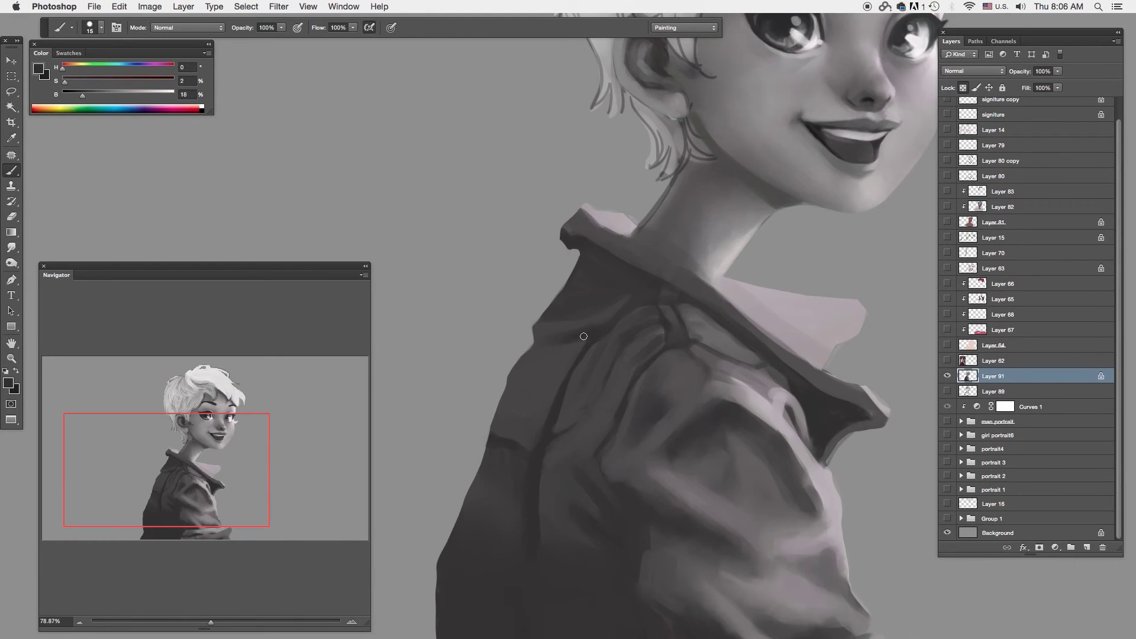
# Step: Sample a dark shadow and other jacket shades to keep shading the folds
pyautogui.keyDown('alt'); pyautogui.click(611, 294); pyautogui.keyUp('alt')
pyautogui.keyDown('alt'); pyautogui.click(761, 350); pyautogui.keyUp('alt')
pyautogui.keyDown('alt'); pyautogui.click(586, 239); pyautogui.keyUp('alt')
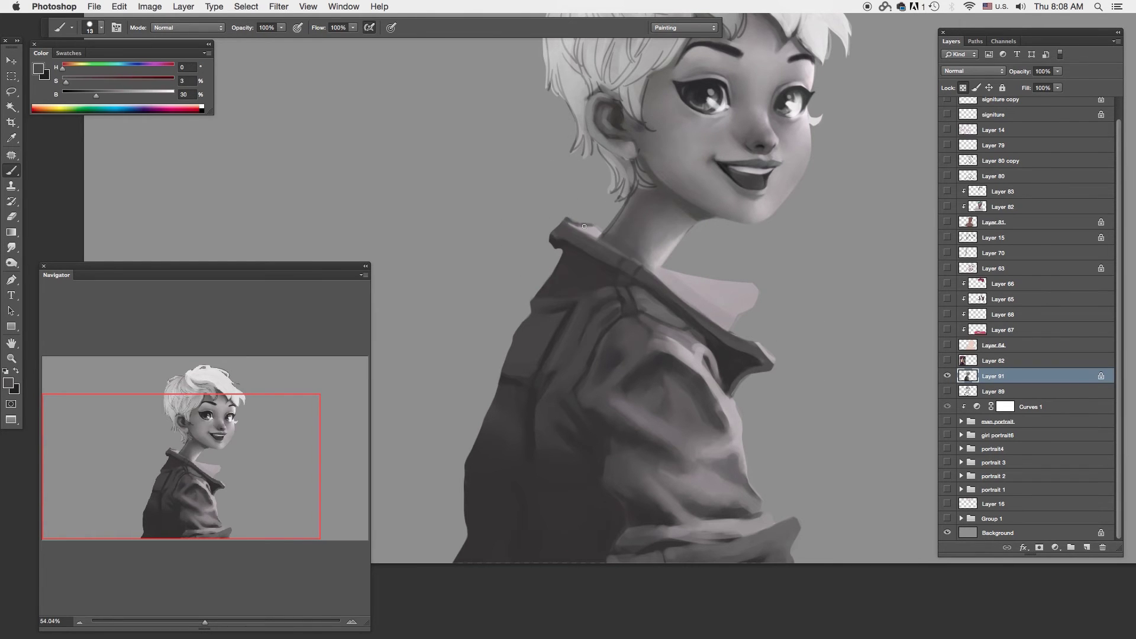
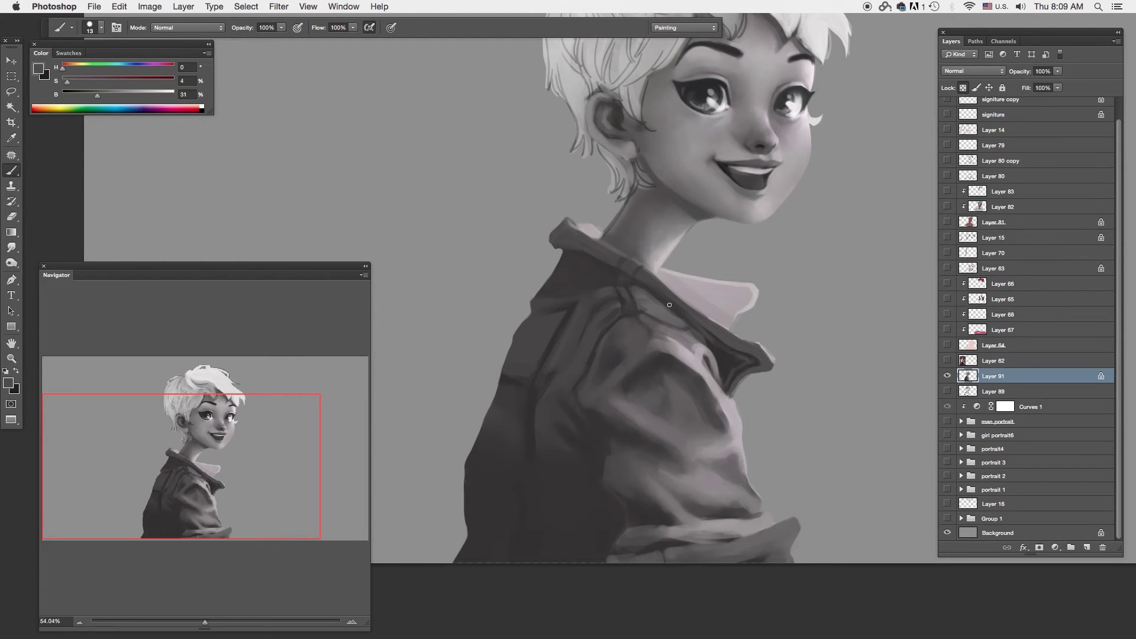
# Step: Sample a jacket tone, paint shading across the jacket, and lock Layer 91's transparency
pyautogui.press('e')
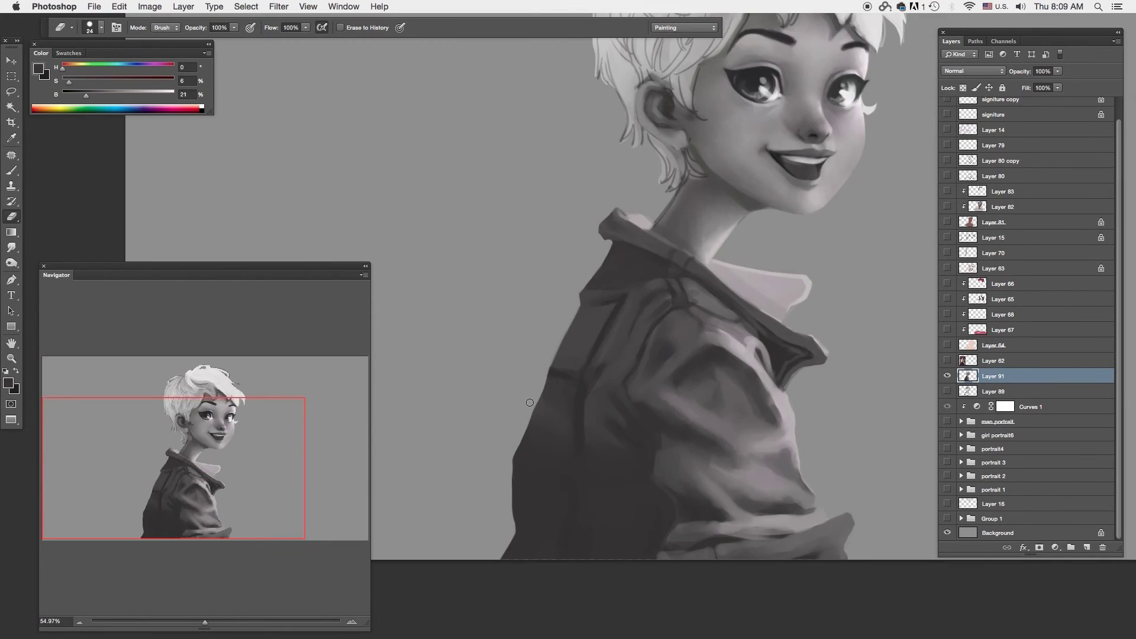
pyautogui.press('b')
pyautogui.keyDown('alt'); pyautogui.click(669, 288); pyautogui.keyUp('alt')
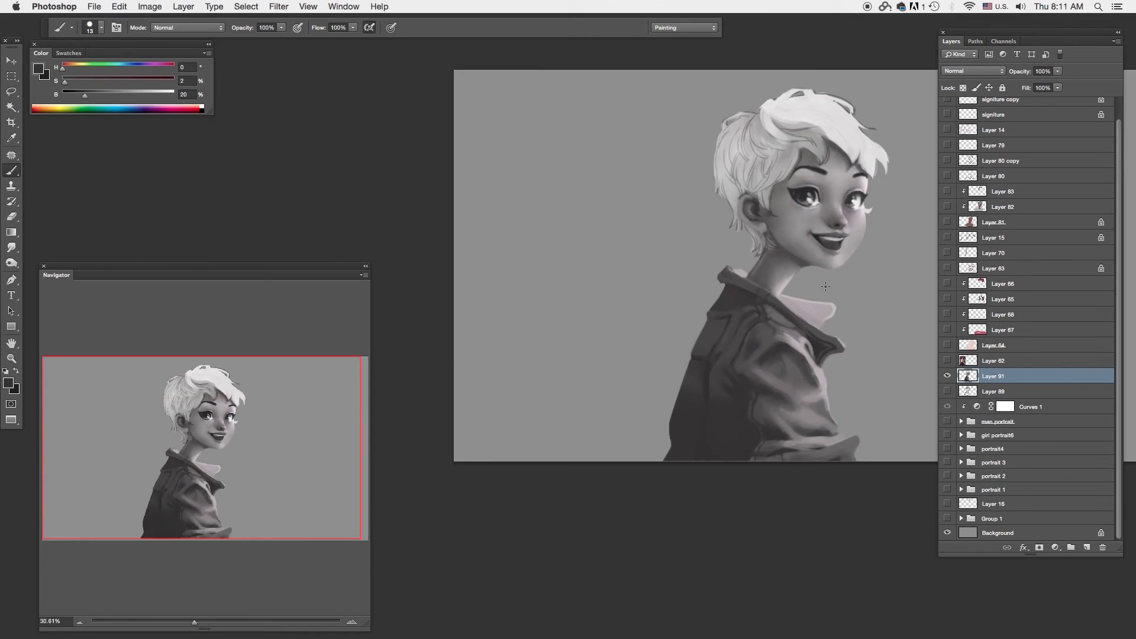
pyautogui.moveTo(688, 530); pyautogui.dragTo(769, 332)
pyautogui.press('/')
# Step: Lighten the jacket collar with light pinkish-grey tones sampled from the painting
pyautogui.keyDown('alt'); pyautogui.click(822, 187); pyautogui.keyUp('alt')
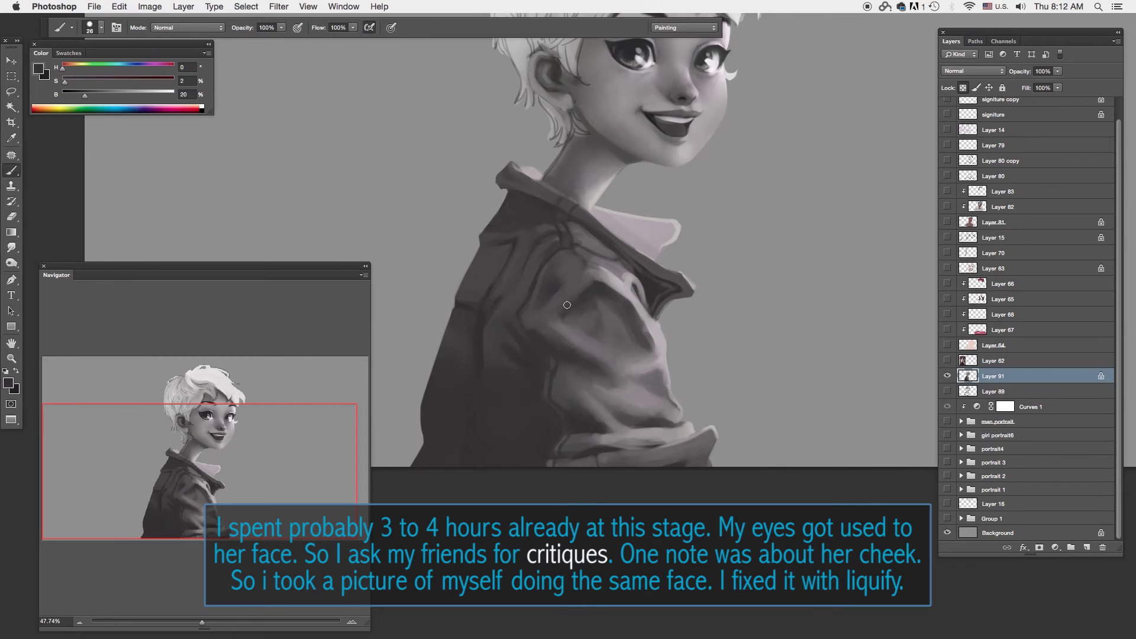
pyautogui.moveTo(591, 260); pyautogui.dragTo(648, 241)
pyautogui.scroll(-3, 648, 242)
pyautogui.keyDown('alt'); pyautogui.click(662, 286); pyautogui.keyUp('alt')
pyautogui.keyDown('alt'); pyautogui.click(711, 301); pyautogui.keyUp('alt')
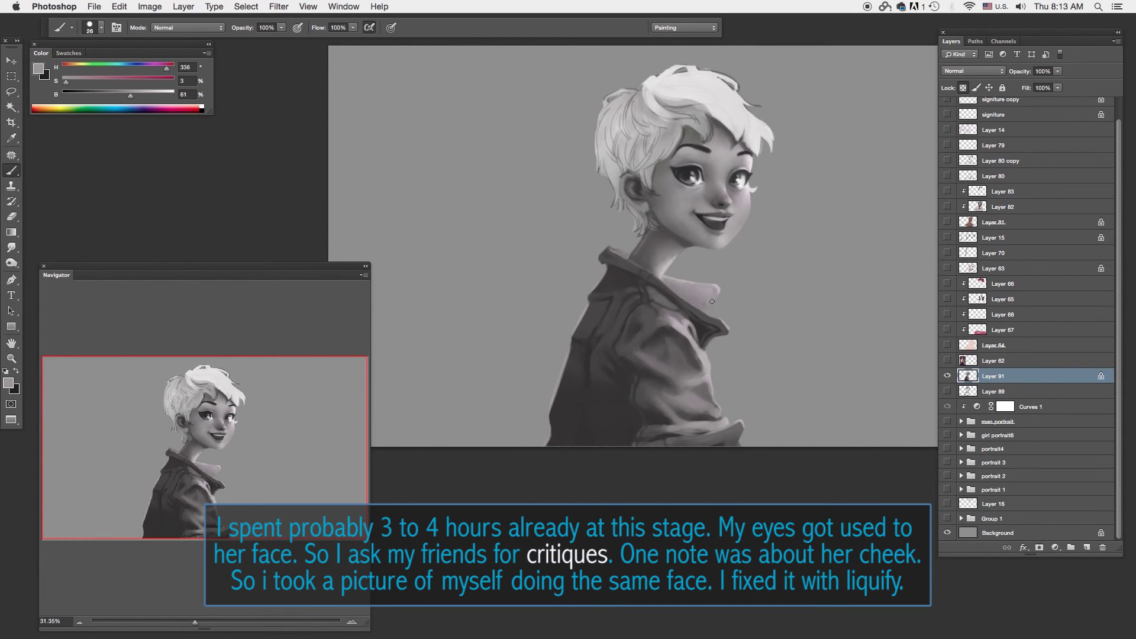
pyautogui.scroll(2, 712, 301)
pyautogui.press('super+shift+x')
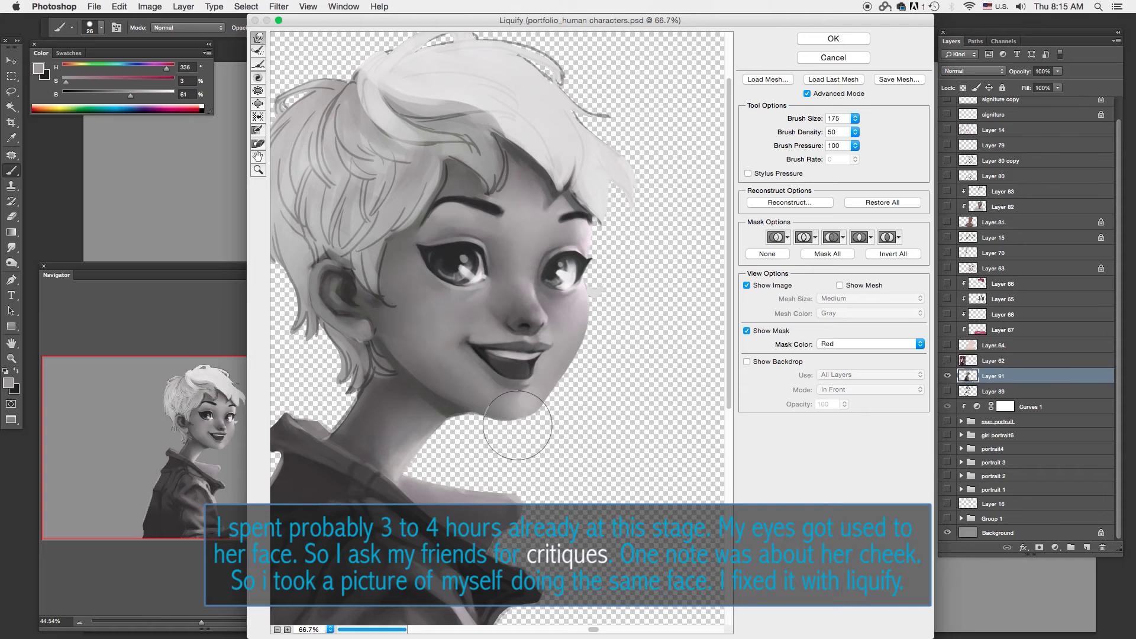
# Step: Apply the Liquify warp that reshapes the girl's cheek and jawline
pyautogui.press('Return')
pyautogui.scroll(3, 595, 205)
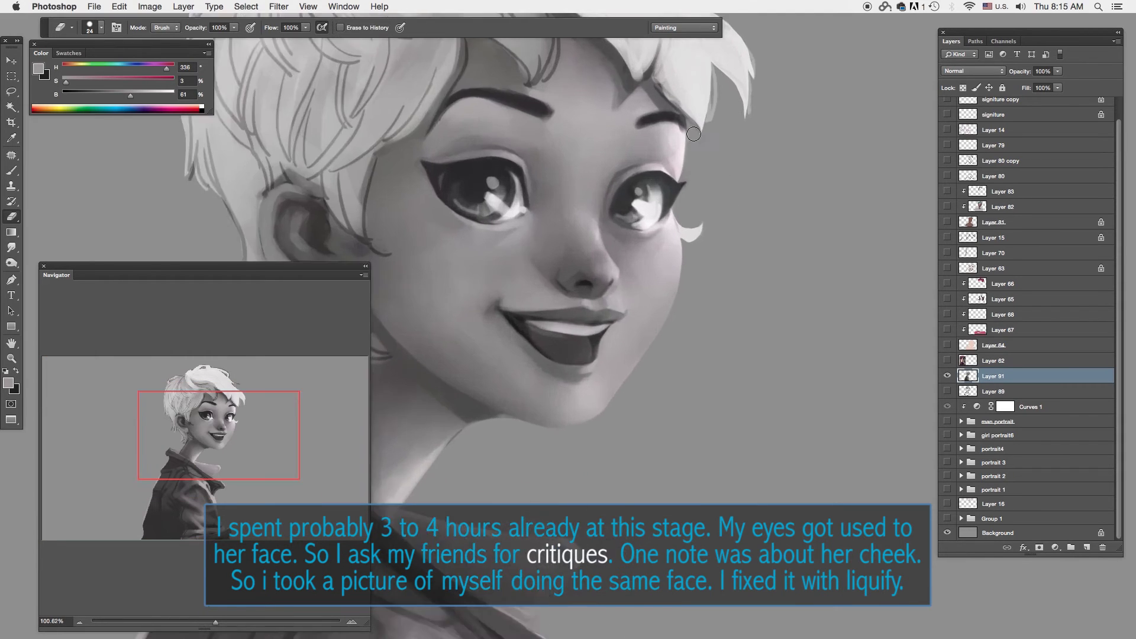
pyautogui.keyDown('alt'); pyautogui.click(559, 180); pyautogui.keyUp('alt')
# Step: Brighten the top of the hair with lighter strokes and adjust the brush size
pyautogui.moveTo(591, 148); pyautogui.dragTo(639, 177)
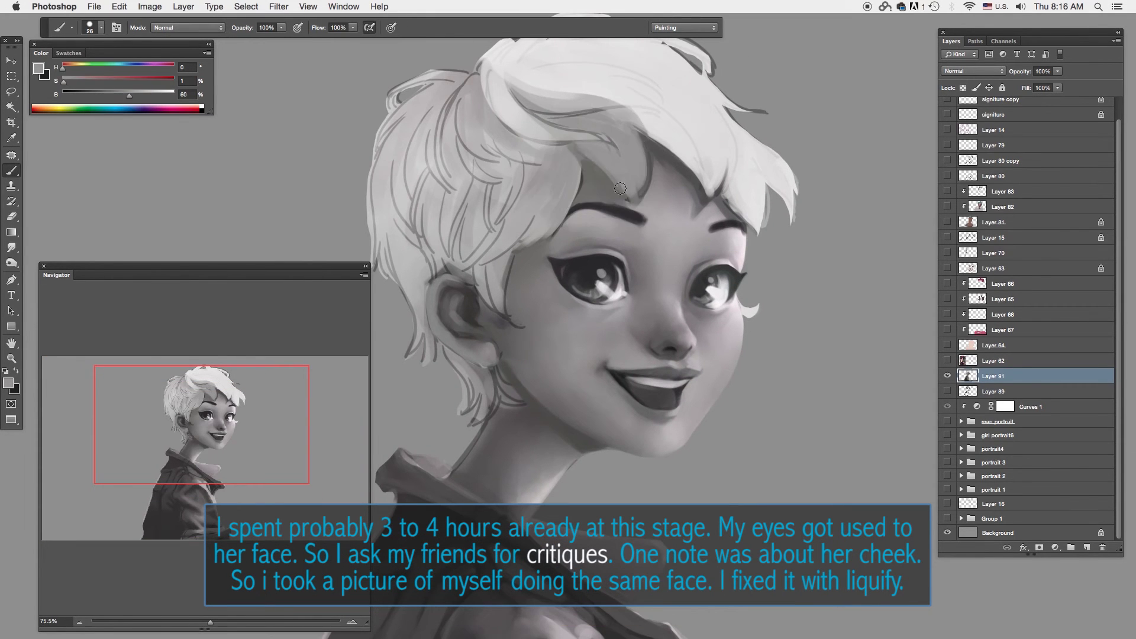
pyautogui.moveTo(654, 98)
pyautogui.mouseDown()
pyautogui.moveTo(604, 170)
pyautogui.moveTo(615, 185)
pyautogui.mouseUp()
pyautogui.press('/')
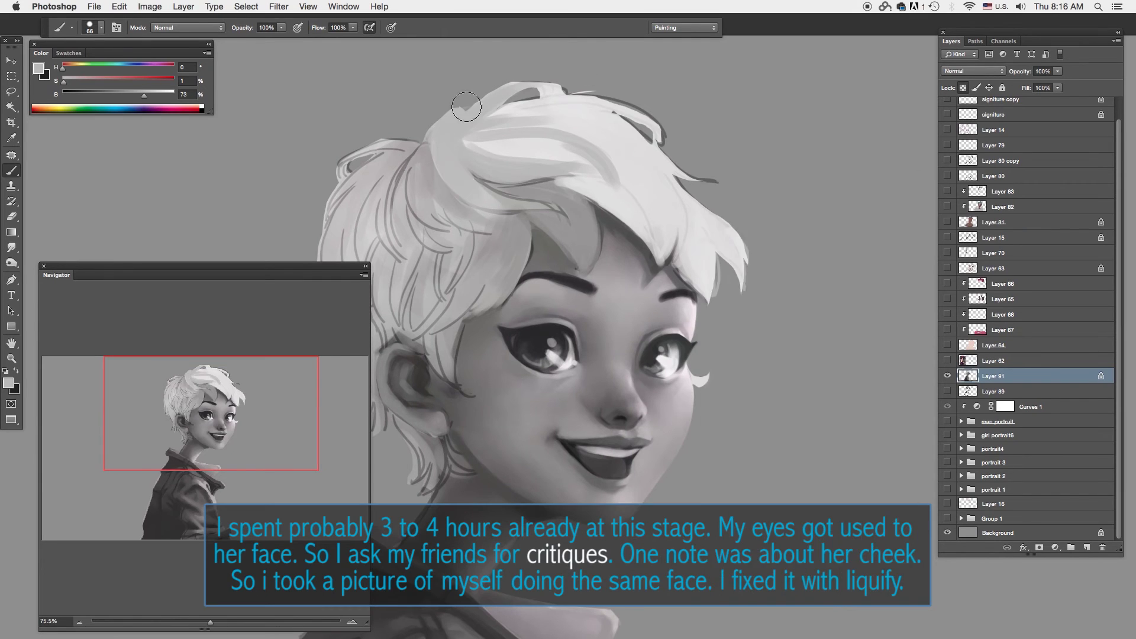
pyautogui.keyDown('alt'); pyautogui.click(562, 172); pyautogui.keyUp('alt')
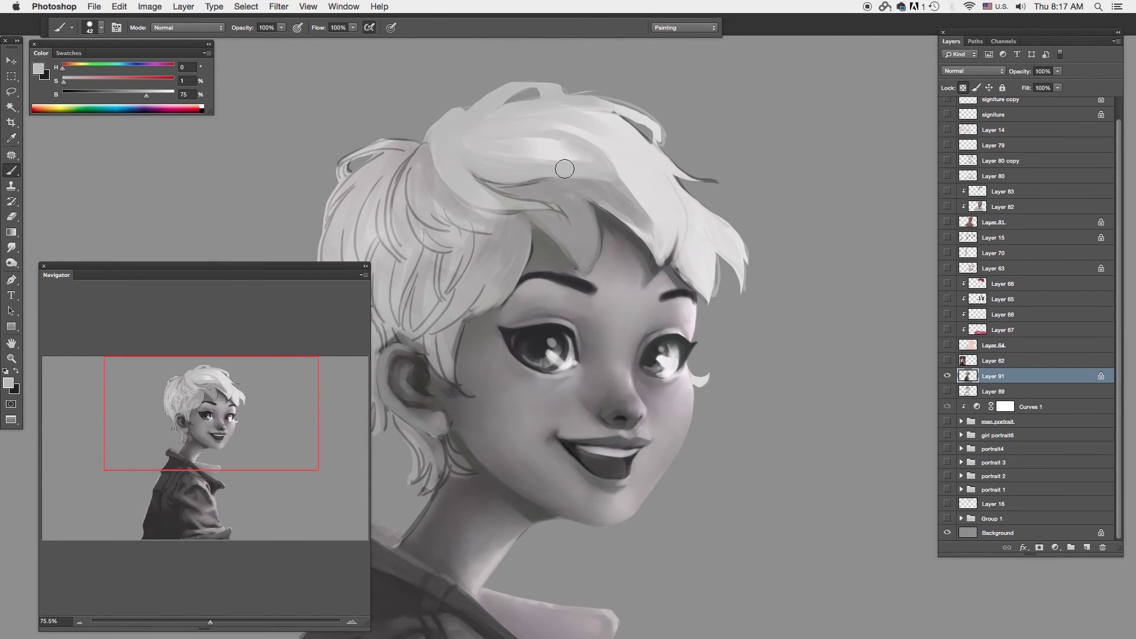
pyautogui.rightClick(643, 188)
pyautogui.press('Return')
# Step: Switch to a flat brush tip for painting hair strands
pyautogui.keyDown('alt'); pyautogui.click(601, 171); pyautogui.keyUp('alt')
pyautogui.rightClick(646, 278)
pyautogui.press('Return')
pyautogui.keyDown('alt'); pyautogui.click(467, 125); pyautogui.keyUp('alt')
pyautogui.rightClick(566, 213)
pyautogui.press('Return')
# Step: Lighten the upper-left hair curl and paint shadows between the strands
pyautogui.keyDown('alt'); pyautogui.click(417, 149); pyautogui.keyUp('alt')
pyautogui.moveTo(426, 147); pyautogui.dragTo(325, 177)
pyautogui.keyDown('alt'); pyautogui.click(459, 116); pyautogui.keyUp('alt')
pyautogui.scroll(1, 450, 139)
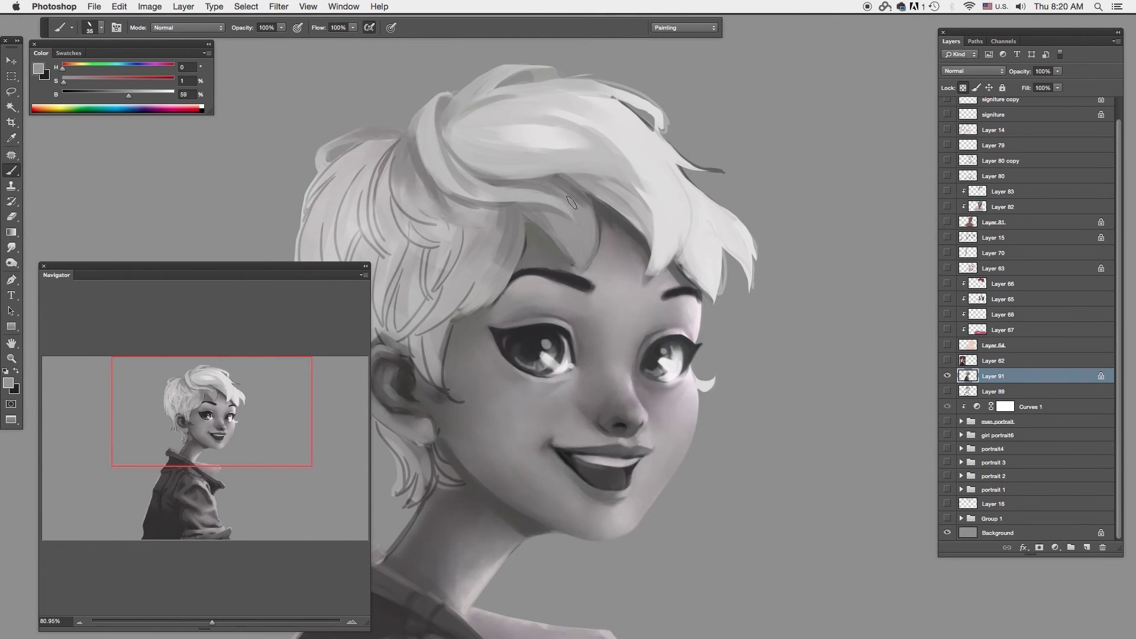
pyautogui.scroll(-2, 679, 248)
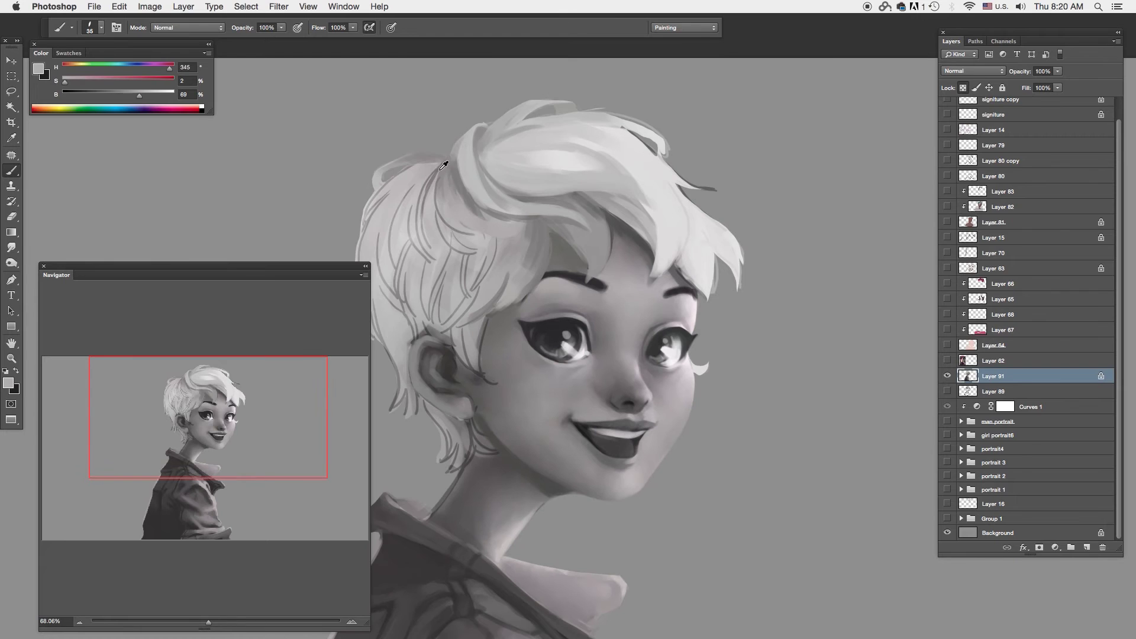
pyautogui.keyDown('alt'); pyautogui.click(450, 220); pyautogui.keyUp('alt')
pyautogui.moveTo(441, 168); pyautogui.dragTo(449, 222)
# Step: Paint light strands on the hair left of the face, then change the brush tip
pyautogui.keyDown('alt'); pyautogui.click(489, 296); pyautogui.keyUp('alt')
pyautogui.moveTo(490, 302); pyautogui.dragTo(438, 210)
pyautogui.keyDown('alt'); pyautogui.click(669, 266); pyautogui.keyUp('alt')
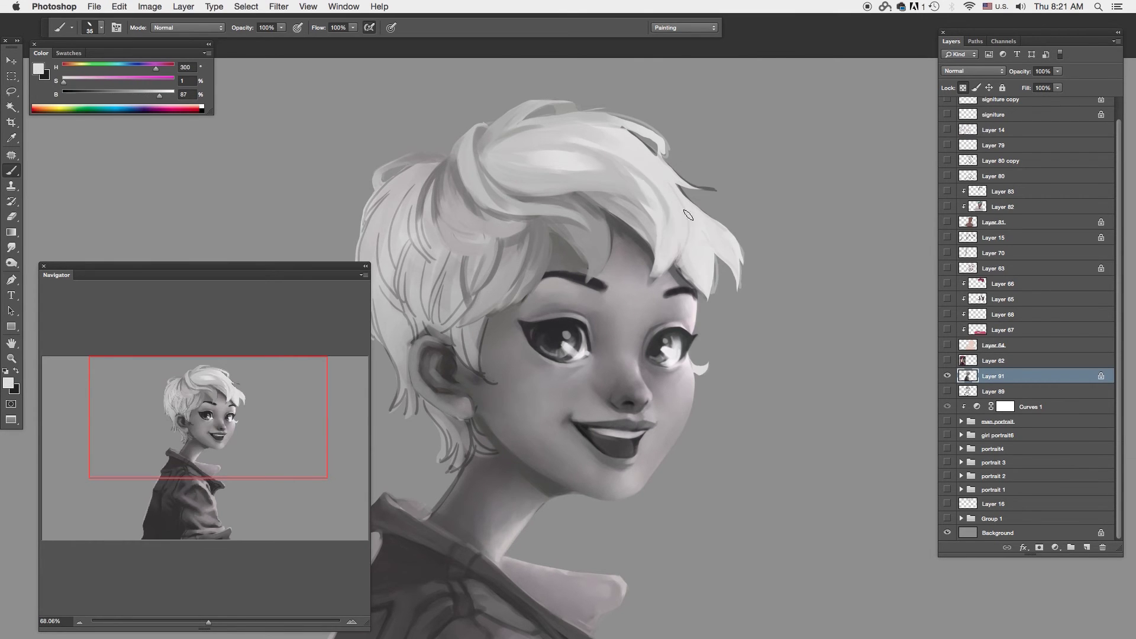
pyautogui.keyDown('alt'); pyautogui.click(680, 265); pyautogui.keyUp('alt')
pyautogui.rightClick(668, 142)
pyautogui.press('Return')
# Step: Lighten the tip of the dark hair strand with a very light tone
pyautogui.keyDown('alt'); pyautogui.click(674, 179); pyautogui.keyUp('alt')
pyautogui.moveTo(674, 180); pyautogui.dragTo(716, 188)
pyautogui.press('e')
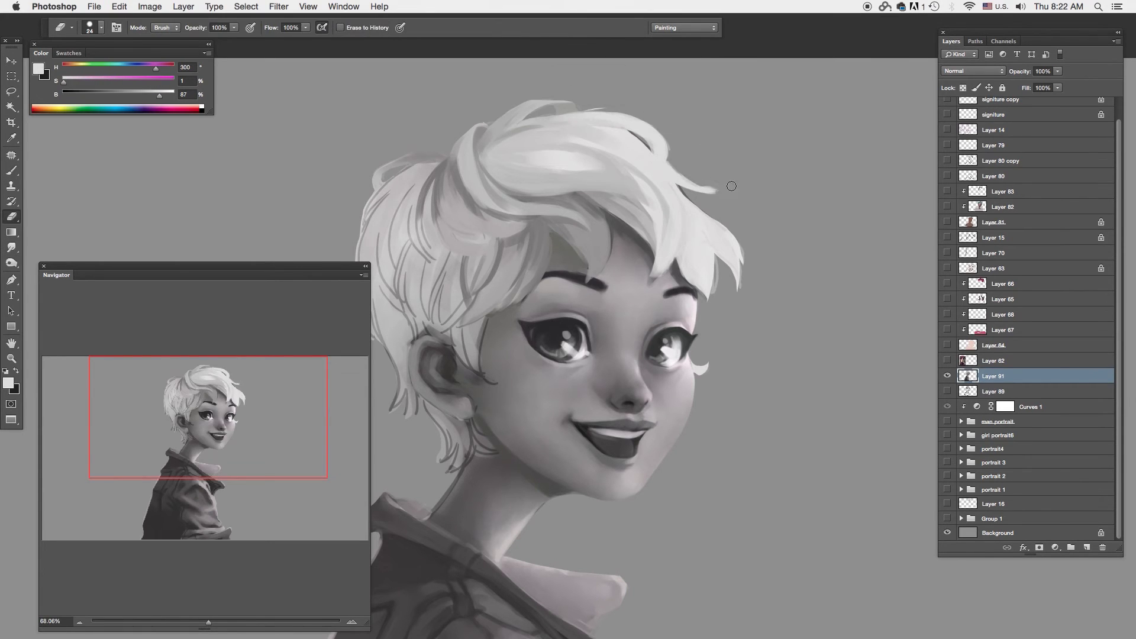
pyautogui.press('b')
# Step: Paint dark gaps and light strands on the left side of the hair
pyautogui.keyDown('alt'); pyautogui.click(657, 322); pyautogui.keyUp('alt')
pyautogui.moveTo(481, 178); pyautogui.dragTo(541, 189)
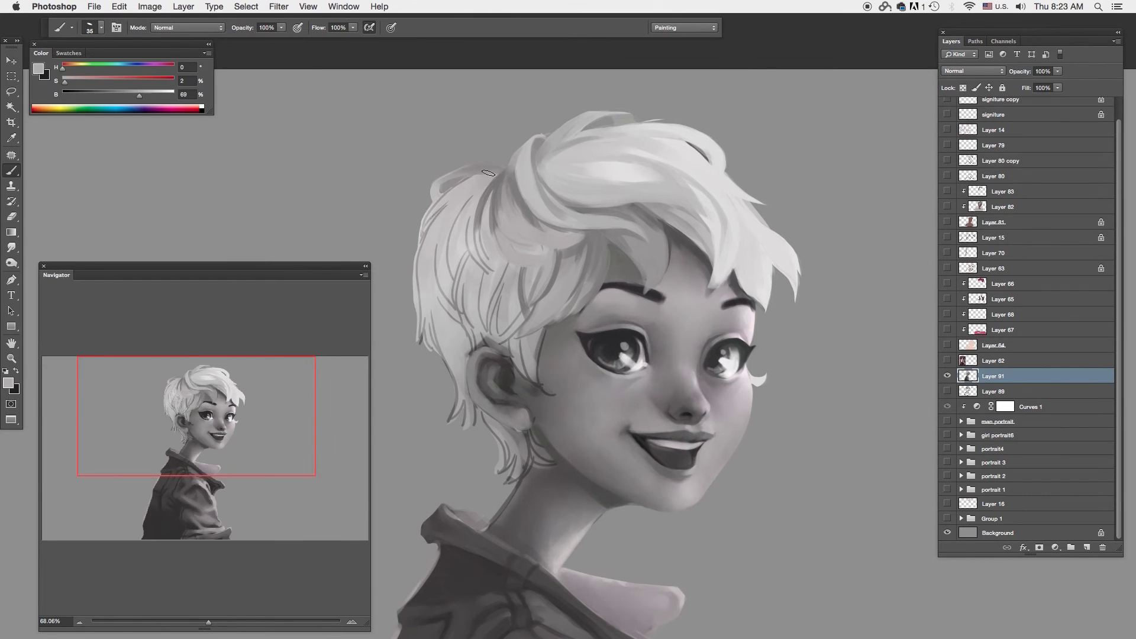
pyautogui.moveTo(472, 209); pyautogui.dragTo(485, 261)
pyautogui.keyDown('alt'); pyautogui.click(473, 223); pyautogui.keyUp('alt')
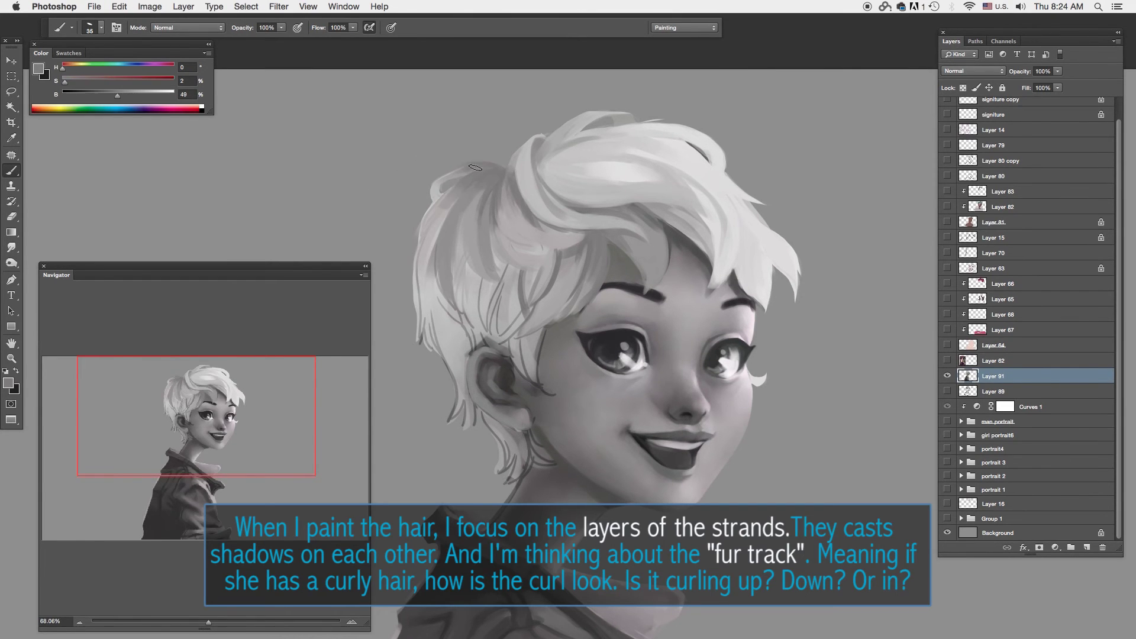
pyautogui.keyDown('alt'); pyautogui.click(453, 195); pyautogui.keyUp('alt')
pyautogui.moveTo(446, 192); pyautogui.dragTo(421, 323)
pyautogui.moveTo(444, 228)
pyautogui.mouseDown()
pyautogui.moveTo(432, 307)
pyautogui.moveTo(436, 247)
pyautogui.mouseUp()
# Step: Paint a light strand beside the ear and darker strands around it
pyautogui.keyDown('alt'); pyautogui.click(480, 314); pyautogui.keyUp('alt')
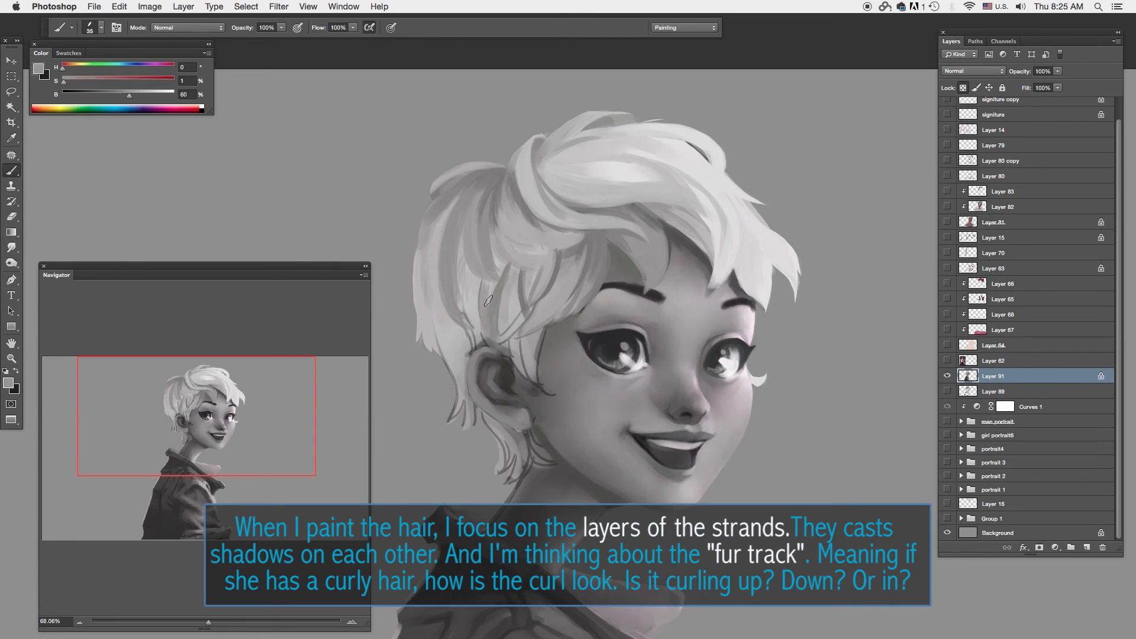
pyautogui.keyDown('alt'); pyautogui.click(481, 268); pyautogui.keyUp('alt')
pyautogui.moveTo(502, 284); pyautogui.dragTo(521, 349)
pyautogui.keyDown('alt'); pyautogui.click(486, 342); pyautogui.keyUp('alt')
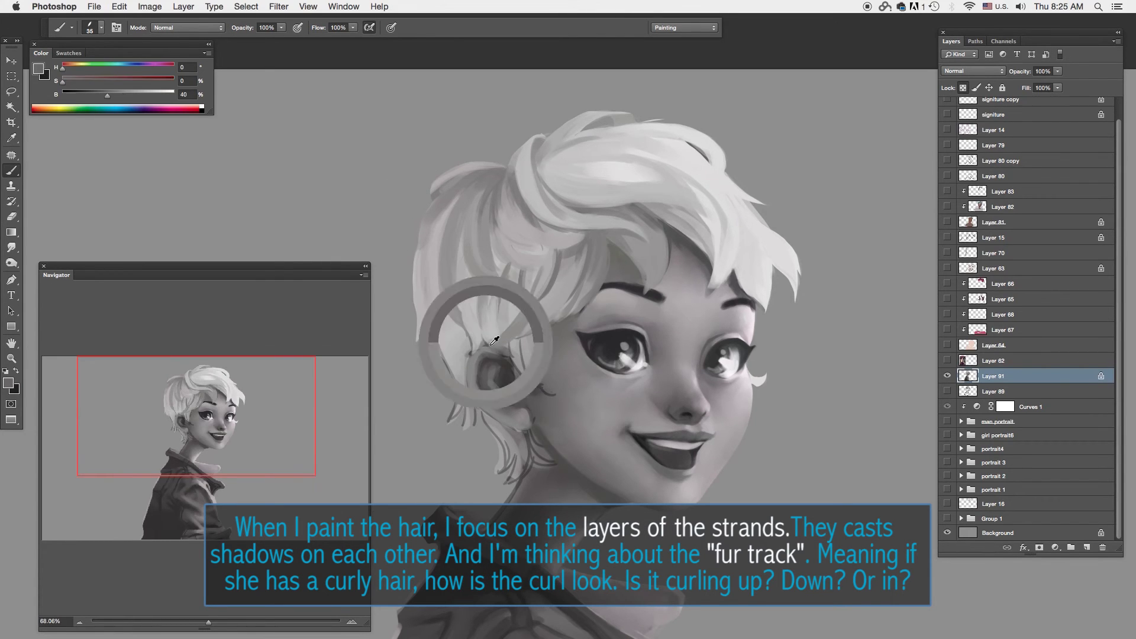
pyautogui.rightClick(538, 360)
pyautogui.moveTo(562, 293); pyautogui.dragTo(508, 331)
# Step: Layer darker and lighter strand strokes over the left hair
pyautogui.keyDown('alt'); pyautogui.click(516, 330); pyautogui.keyUp('alt')
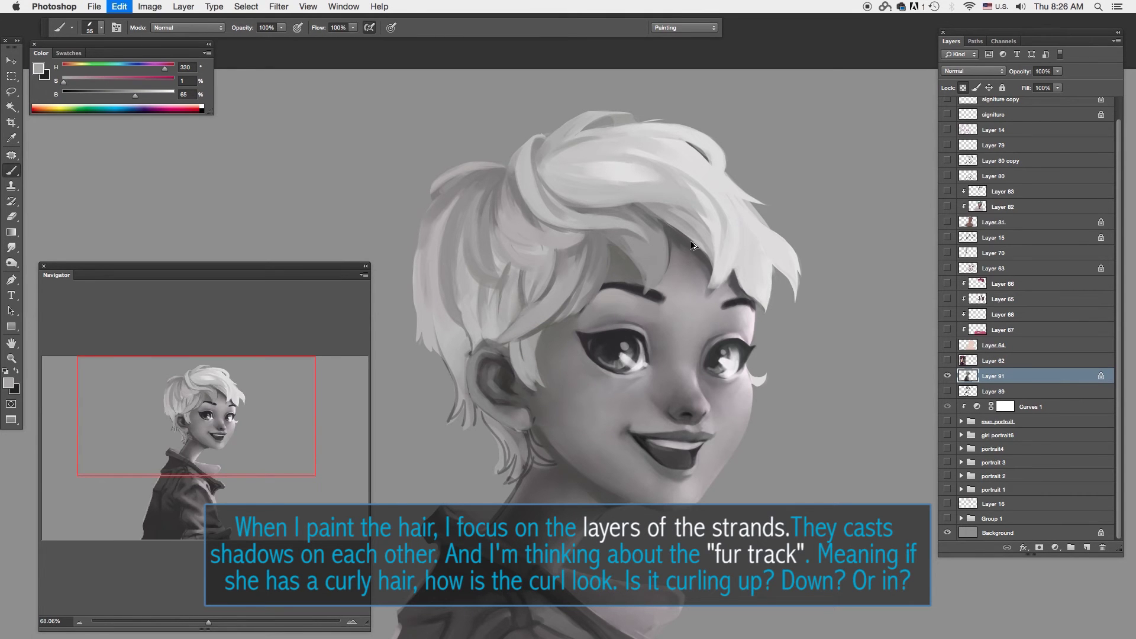
pyautogui.keyDown('alt'); pyautogui.click(496, 430); pyautogui.keyUp('alt')
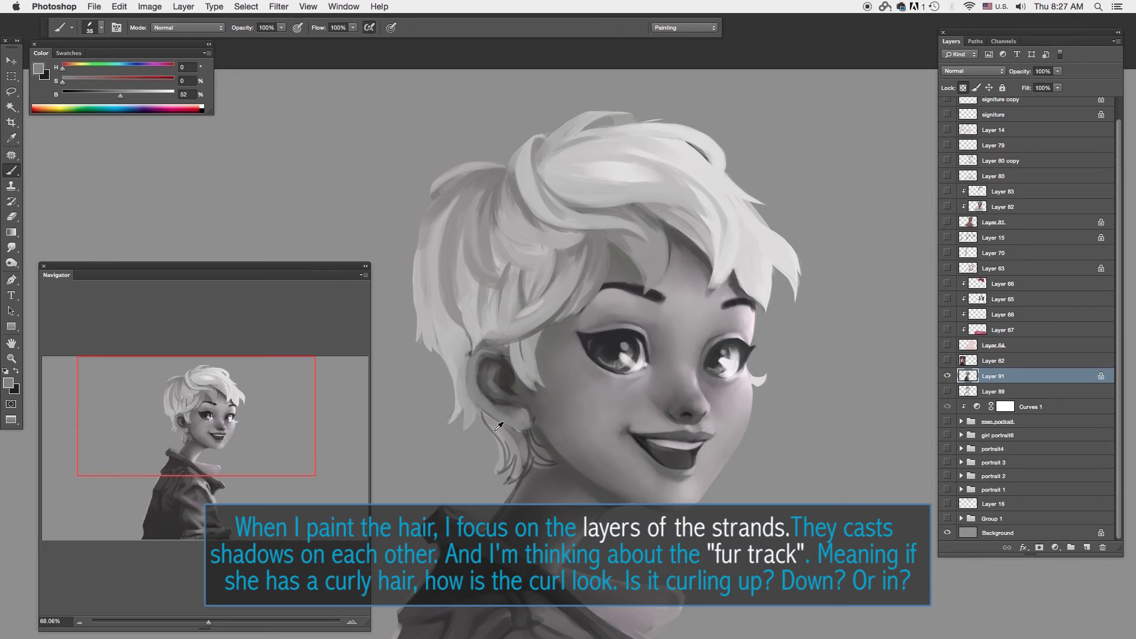
pyautogui.moveTo(456, 208); pyautogui.dragTo(434, 337)
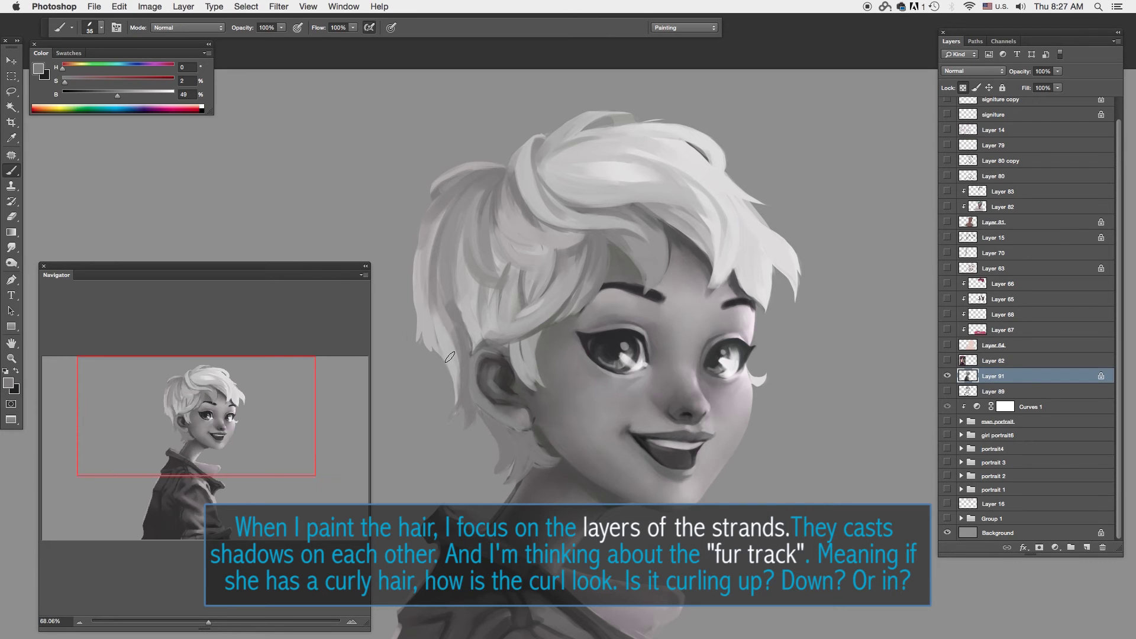
pyautogui.keyDown('alt'); pyautogui.click(474, 266); pyautogui.keyUp('alt')
pyautogui.moveTo(468, 255)
pyautogui.mouseDown()
pyautogui.moveTo(476, 355)
pyautogui.moveTo(512, 279)
pyautogui.mouseUp()
pyautogui.keyDown('alt'); pyautogui.click(500, 220); pyautogui.keyUp('alt')
pyautogui.moveTo(520, 189); pyautogui.dragTo(504, 237)
pyautogui.moveTo(547, 158); pyautogui.dragTo(497, 284)
# Step: Add broad strokes with a bigger brush and faint mid-grey strokes on the left hair
pyautogui.keyDown('alt'); pyautogui.click(588, 228); pyautogui.keyUp('alt')
pyautogui.scroll(-3, 825, 190)
pyautogui.press(']')
pyautogui.press(']')
pyautogui.press(']')
pyautogui.moveTo(521, 219)
pyautogui.mouseDown()
pyautogui.moveTo(559, 245)
pyautogui.moveTo(541, 248)
pyautogui.moveTo(490, 201)
pyautogui.mouseUp()
pyautogui.keyDown('alt'); pyautogui.click(577, 236); pyautogui.keyUp('alt')
pyautogui.keyDown('alt'); pyautogui.click(542, 278); pyautogui.keyUp('alt')
# Step: Add mid-grey strand strokes to the hair near the forehead
pyautogui.press('r')
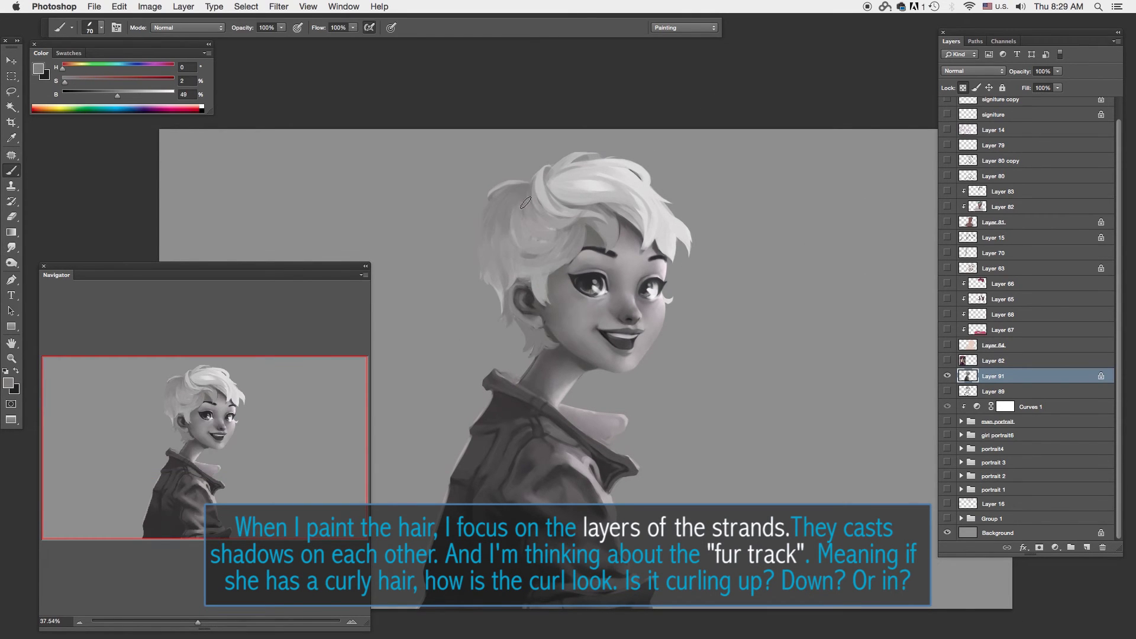
pyautogui.scroll(2, 650, 242)
pyautogui.press('b')
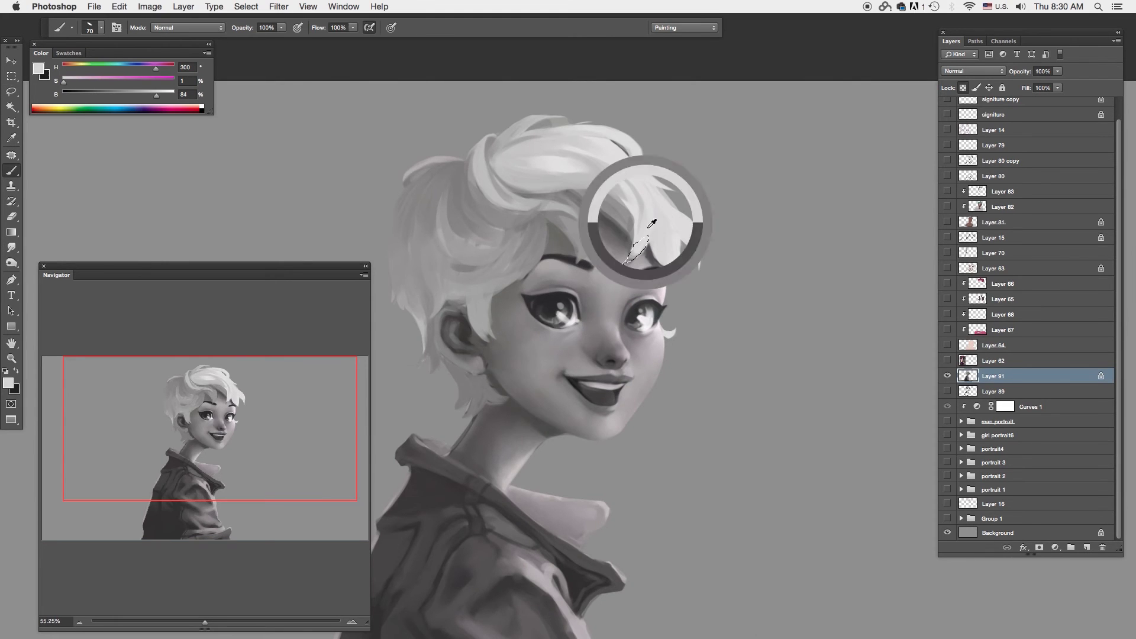
pyautogui.scroll(-3, 725, 335)
pyautogui.keyDown('alt'); pyautogui.click(524, 236); pyautogui.keyUp('alt')
pyautogui.moveTo(528, 218); pyautogui.dragTo(528, 187)
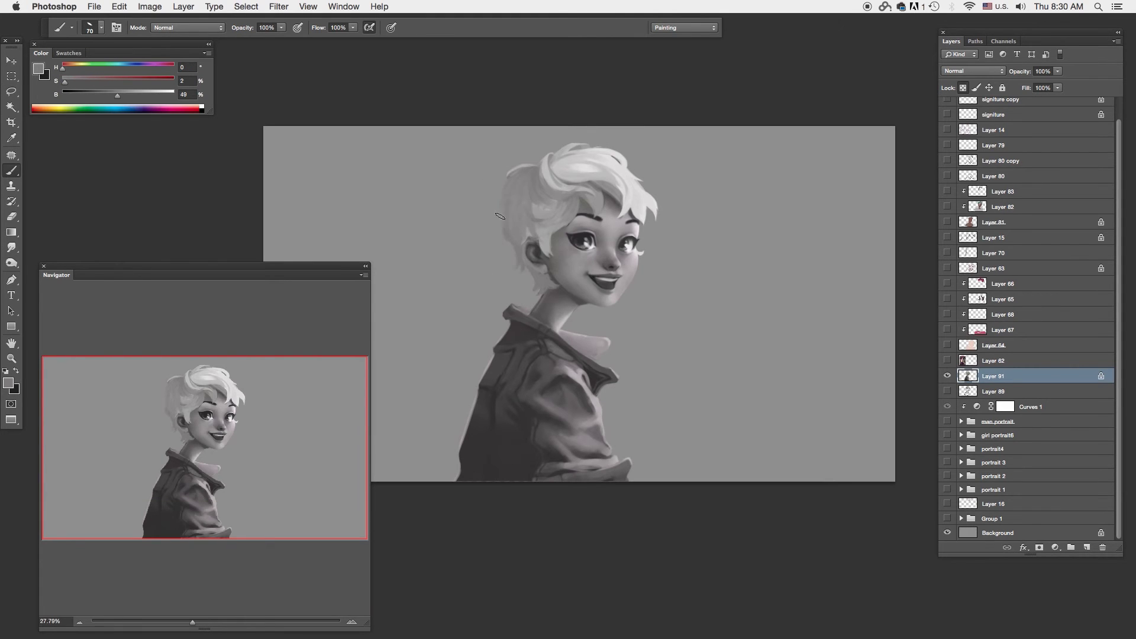
pyautogui.scroll(3, 575, 241)
pyautogui.keyDown('alt'); pyautogui.click(495, 251); pyautogui.keyUp('alt')
pyautogui.keyDown('alt'); pyautogui.click(538, 250); pyautogui.keyUp('alt')
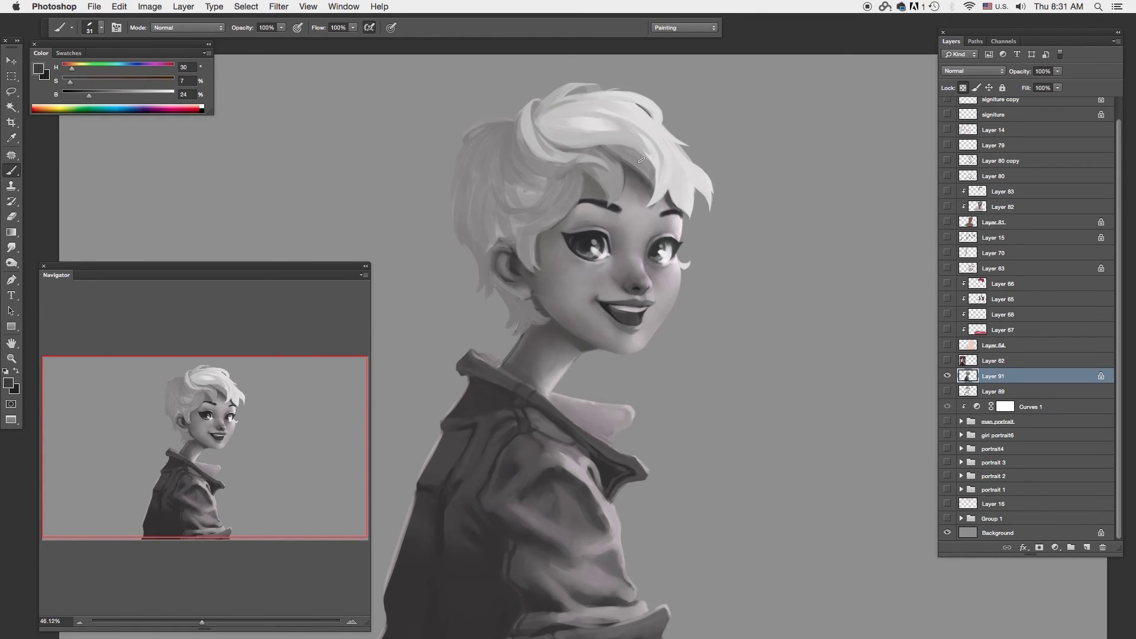
# Step: Try warmer and darker hair tones, undo two strokes, and lasso-select the jacket shoulder
pyautogui.keyDown('alt'); pyautogui.click(655, 452); pyautogui.keyUp('alt')
pyautogui.hotkey('ctrl', 'z')
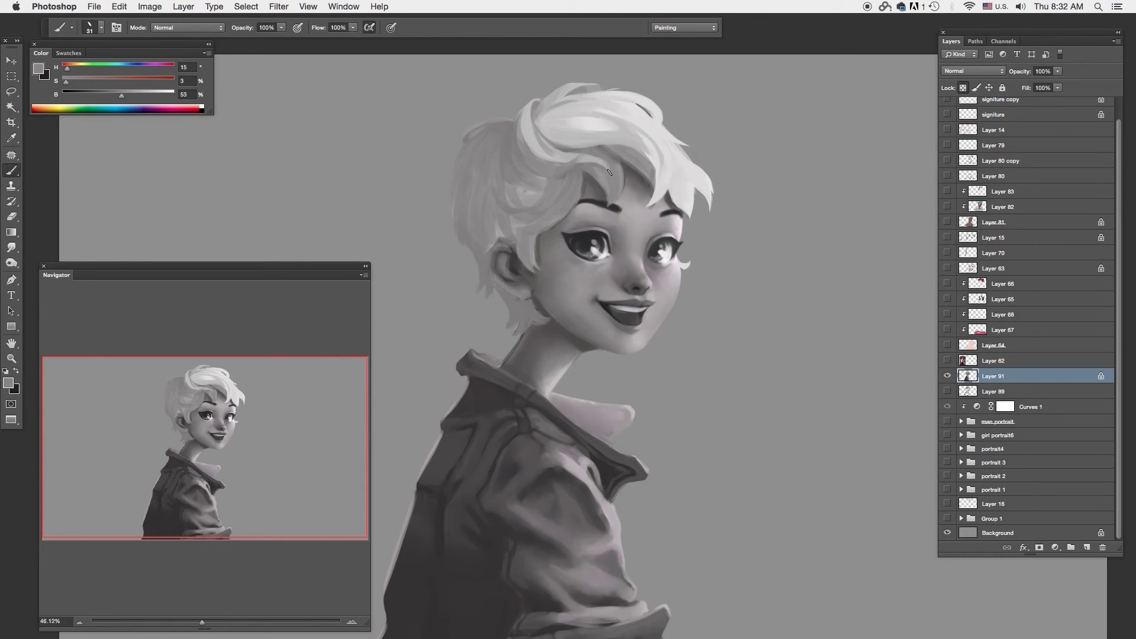
pyautogui.keyDown('alt'); pyautogui.click(681, 247); pyautogui.keyUp('alt')
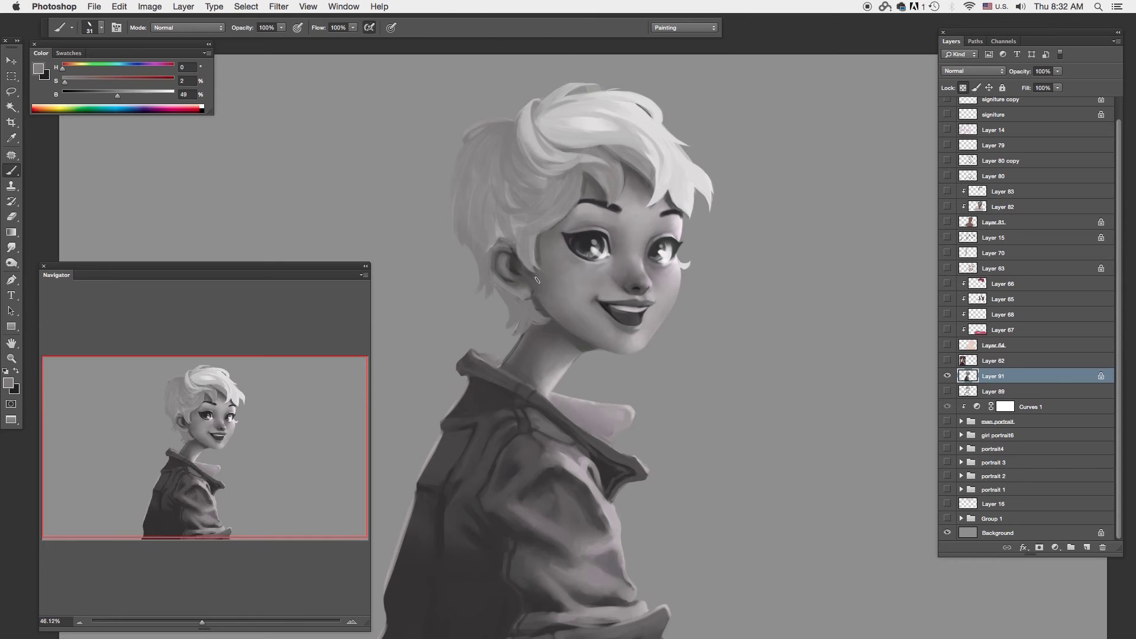
pyautogui.keyDown('alt'); pyautogui.click(581, 188); pyautogui.keyUp('alt')
pyautogui.hotkey('ctrl', 'z')
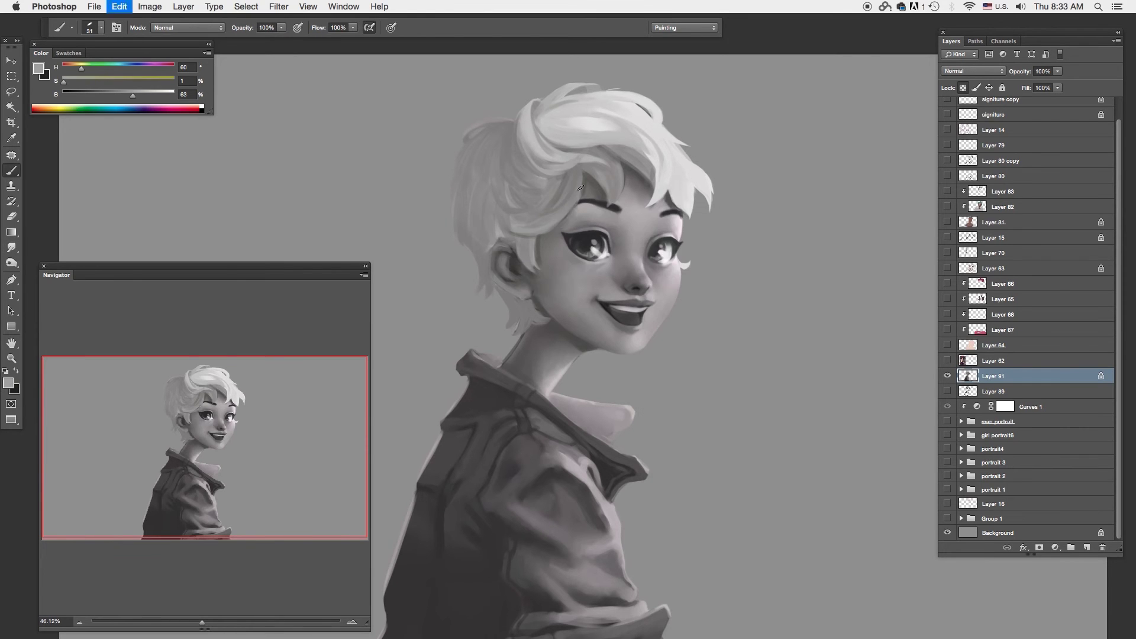
pyautogui.scroll(-2, 580, 188)
pyautogui.keyDown('alt'); pyautogui.click(592, 191); pyautogui.keyUp('alt')
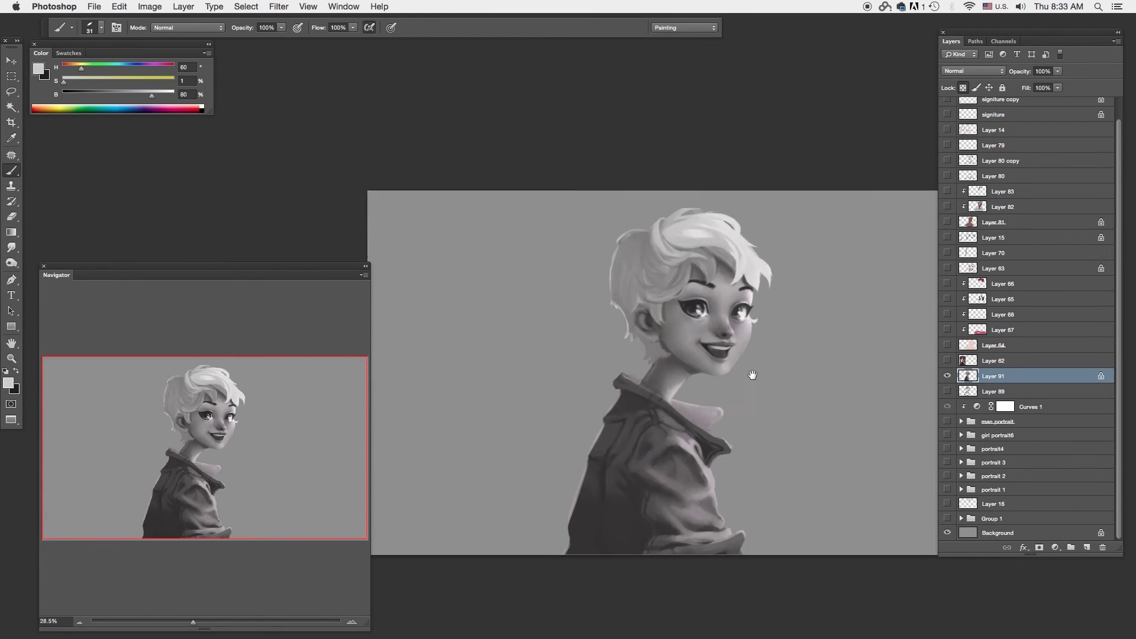
pyautogui.scroll(2, 751, 376)
pyautogui.press('l')
pyautogui.moveTo(574, 325); pyautogui.dragTo(516, 376)
# Step: Adjust the hue and saturation of the selected jacket shoulder patch, then deselect
pyautogui.press('Return')
pyautogui.press('Return')
pyautogui.hotkey('ctrl', 'u')
pyautogui.press('Return')
pyautogui.hotkey('ctrl', 'd')
# Step: Paint a light stroke on the jacket shoulder and repaint the patch and collar edge dark
pyautogui.press('r')
pyautogui.press('b')
pyautogui.keyDown('alt'); pyautogui.click(729, 206); pyautogui.keyUp('alt')
pyautogui.moveTo(540, 336); pyautogui.dragTo(547, 360)
pyautogui.keyDown('alt'); pyautogui.click(591, 385); pyautogui.keyUp('alt')
pyautogui.keyDown('alt'); pyautogui.click(567, 355); pyautogui.keyUp('alt')
pyautogui.moveTo(556, 302); pyautogui.dragTo(565, 319)
pyautogui.keyDown('alt'); pyautogui.click(572, 273); pyautogui.keyUp('alt')
# Step: Set brush size 70 and sample a pale skin tone from the face
pyautogui.scroll(2, 725, 268)
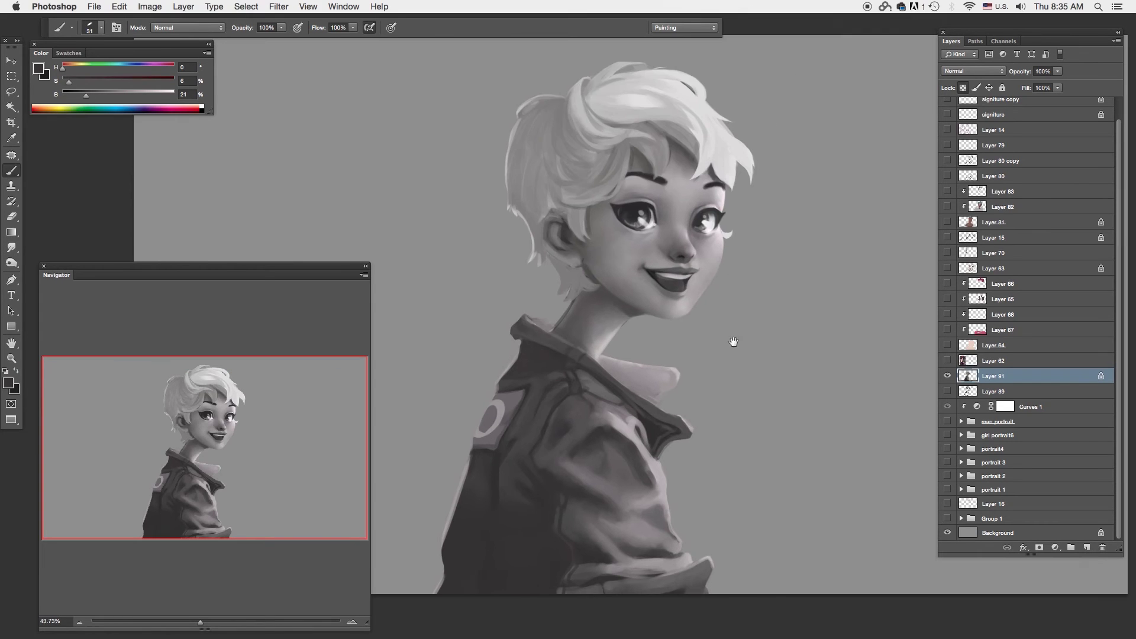
pyautogui.rightClick(715, 235)
pyautogui.keyDown('alt'); pyautogui.click(720, 319); pyautogui.keyUp('alt')
pyautogui.keyDown('alt'); pyautogui.click(720, 331); pyautogui.keyUp('alt')
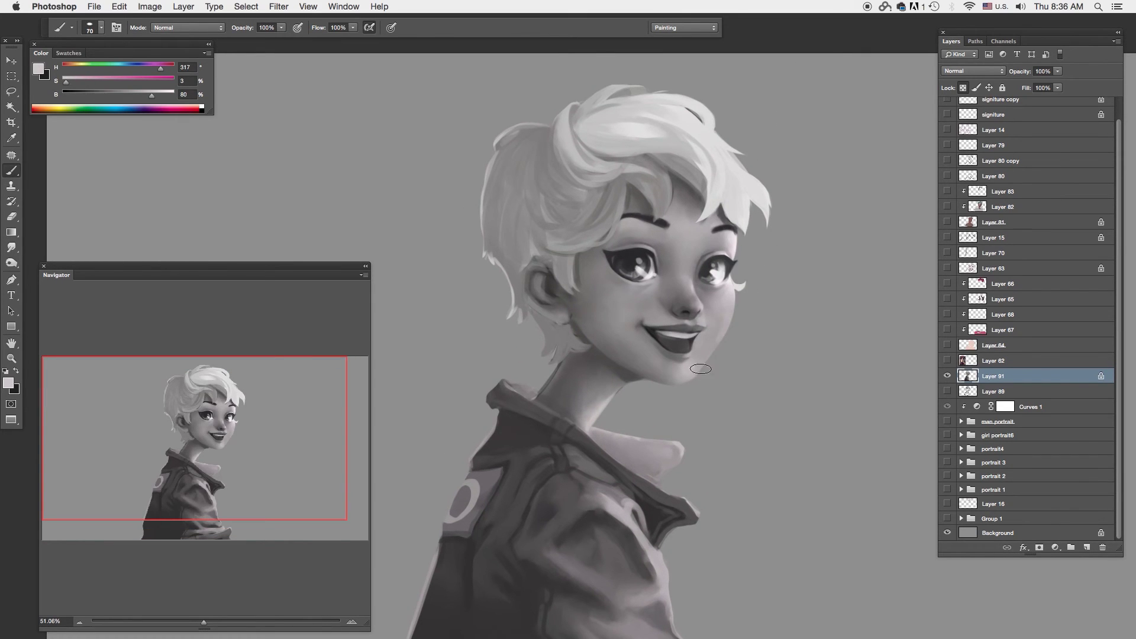
pyautogui.press('r')
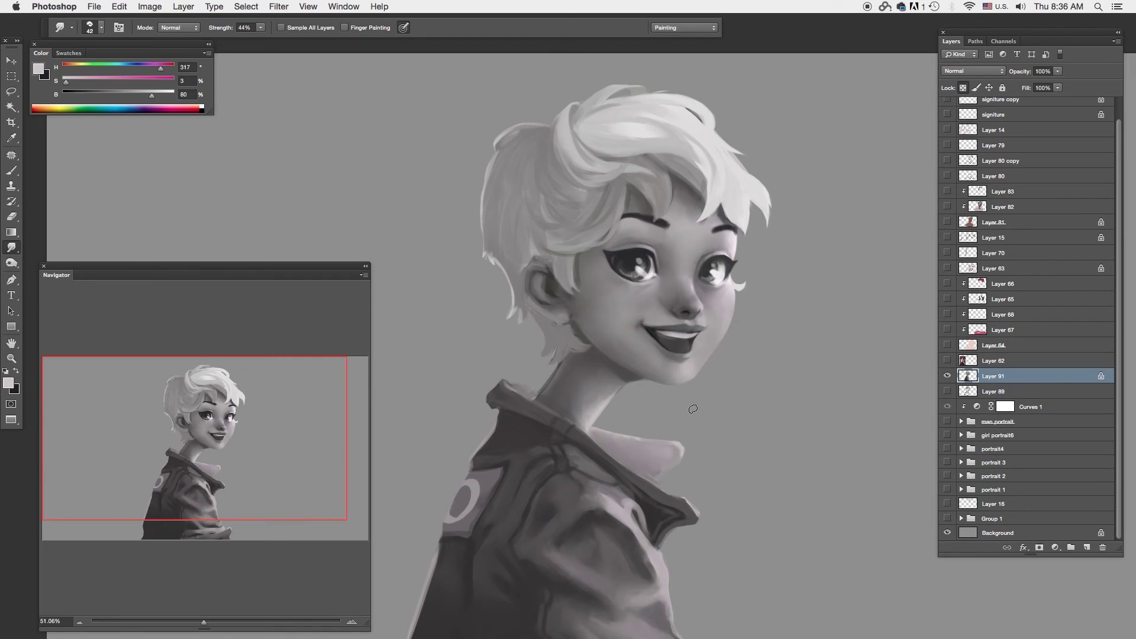
# Step: Sample mid, dark and eye-area skin greys and blend them across the upper face
pyautogui.press('b')
pyautogui.keyDown('alt'); pyautogui.click(681, 227); pyautogui.keyUp('alt')
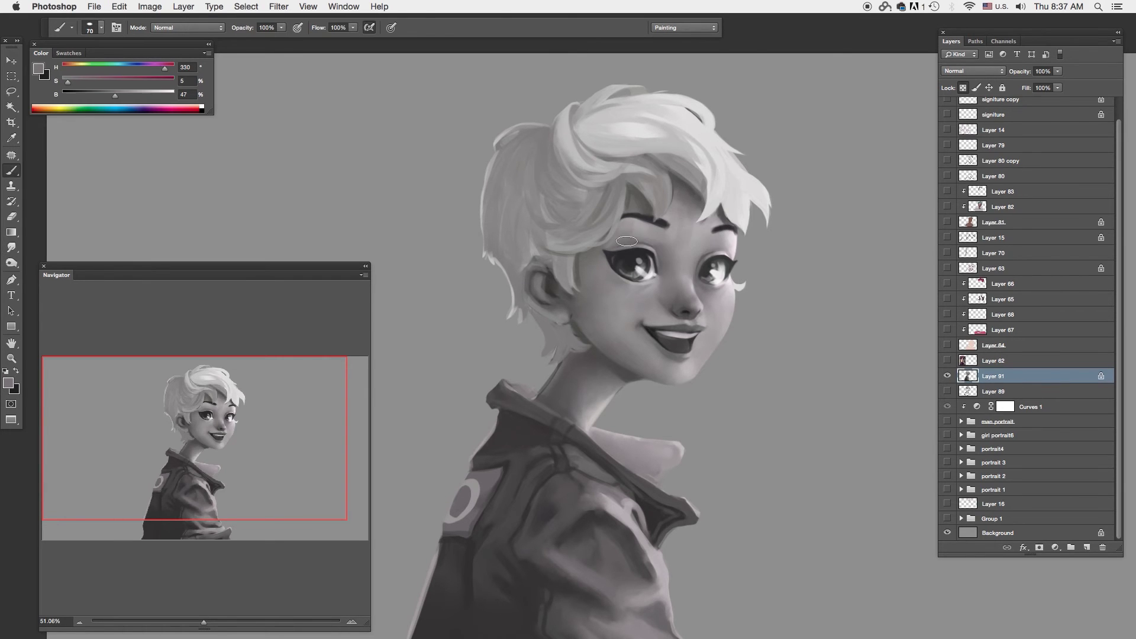
pyautogui.press('r')
pyautogui.press('b')
pyautogui.keyDown('alt'); pyautogui.click(681, 226); pyautogui.keyUp('alt')
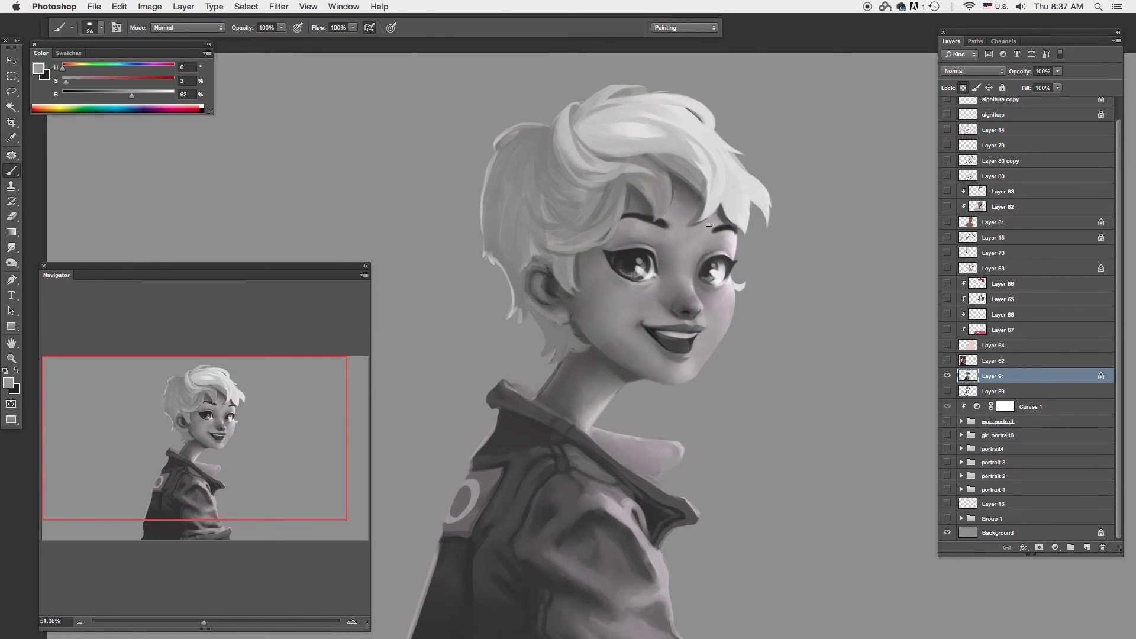
pyautogui.keyDown('alt'); pyautogui.click(680, 261); pyautogui.keyUp('alt')
pyautogui.press('r')
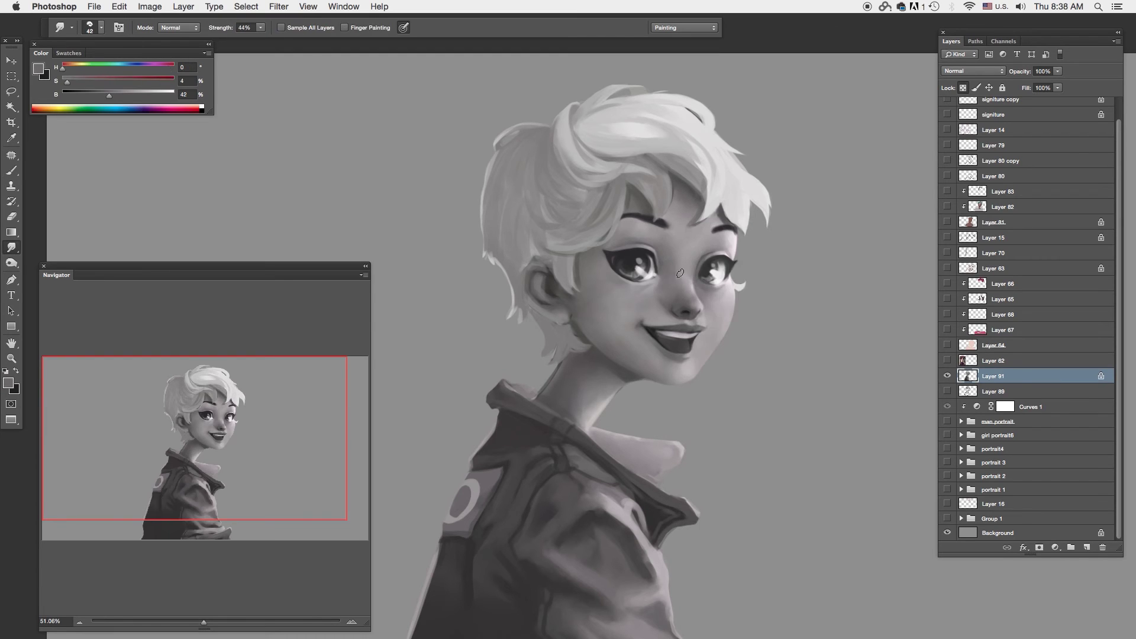
pyautogui.press('b')
pyautogui.keyDown('alt'); pyautogui.click(669, 250); pyautogui.keyUp('alt')
pyautogui.press('r')
pyautogui.press('b')
pyautogui.keyDown('alt'); pyautogui.click(707, 238); pyautogui.keyUp('alt')
# Step: Paint sampled greys onto the face and smudge the shading smooth on the lower face
pyautogui.keyDown('alt'); pyautogui.click(739, 232); pyautogui.keyUp('alt')
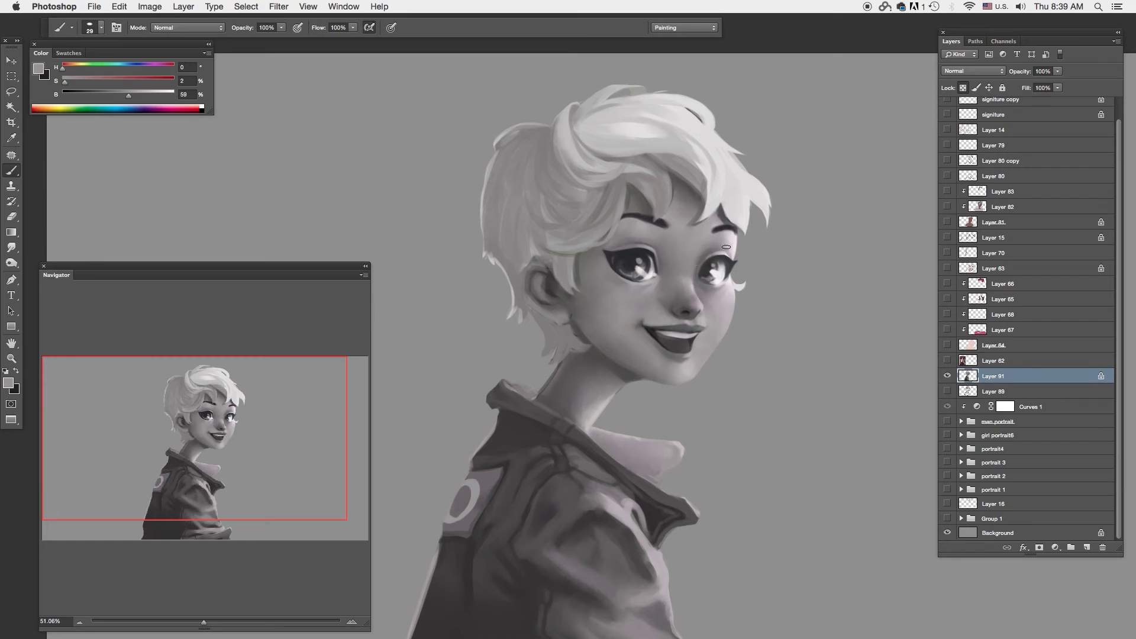
pyautogui.keyDown('alt'); pyautogui.click(707, 247); pyautogui.keyUp('alt')
pyautogui.press('r')
pyautogui.press('b')
pyautogui.press('r')
pyautogui.press('b')
pyautogui.keyDown('alt'); pyautogui.click(710, 308); pyautogui.keyUp('alt')
pyautogui.press('r')
pyautogui.press('b')
pyautogui.keyDown('alt'); pyautogui.click(716, 332); pyautogui.keyUp('alt')
pyautogui.press('r')
# Step: With a new brush size, blend light, mid and cool light tones into the lower face
pyautogui.rightClick(707, 367)
pyautogui.press('b')
pyautogui.keyDown('alt'); pyautogui.click(720, 337); pyautogui.keyUp('alt')
pyautogui.press('r')
pyautogui.press('b')
pyautogui.press('r')
pyautogui.press('b')
pyautogui.keyDown('alt'); pyautogui.click(638, 322); pyautogui.keyUp('alt')
pyautogui.press('r')
pyautogui.press('b')
pyautogui.keyDown('alt'); pyautogui.click(647, 298); pyautogui.keyUp('alt')
pyautogui.press('r')
pyautogui.press('b')
# Step: Blend dark shadow tones and mouth-area skin greys into the lower face shading
pyautogui.keyDown('alt'); pyautogui.click(609, 370); pyautogui.keyUp('alt')
pyautogui.press('r')
pyautogui.press('b')
pyautogui.press('r')
pyautogui.press('b')
pyautogui.keyDown('alt'); pyautogui.click(654, 341); pyautogui.keyUp('alt')
pyautogui.keyDown('alt'); pyautogui.click(645, 317); pyautogui.keyUp('alt')
pyautogui.keyDown('alt'); pyautogui.click(673, 303); pyautogui.keyUp('alt')
# Step: Paint a bright highlight on the cheek with a much larger brush, then zoom out
pyautogui.rightClick(713, 237)
pyautogui.press('Return')
pyautogui.keyDown('alt'); pyautogui.click(714, 271); pyautogui.keyUp('alt')
pyautogui.moveTo(727, 309); pyautogui.dragTo(734, 303)
pyautogui.keyDown('alt'); pyautogui.click(704, 330); pyautogui.keyUp('alt')
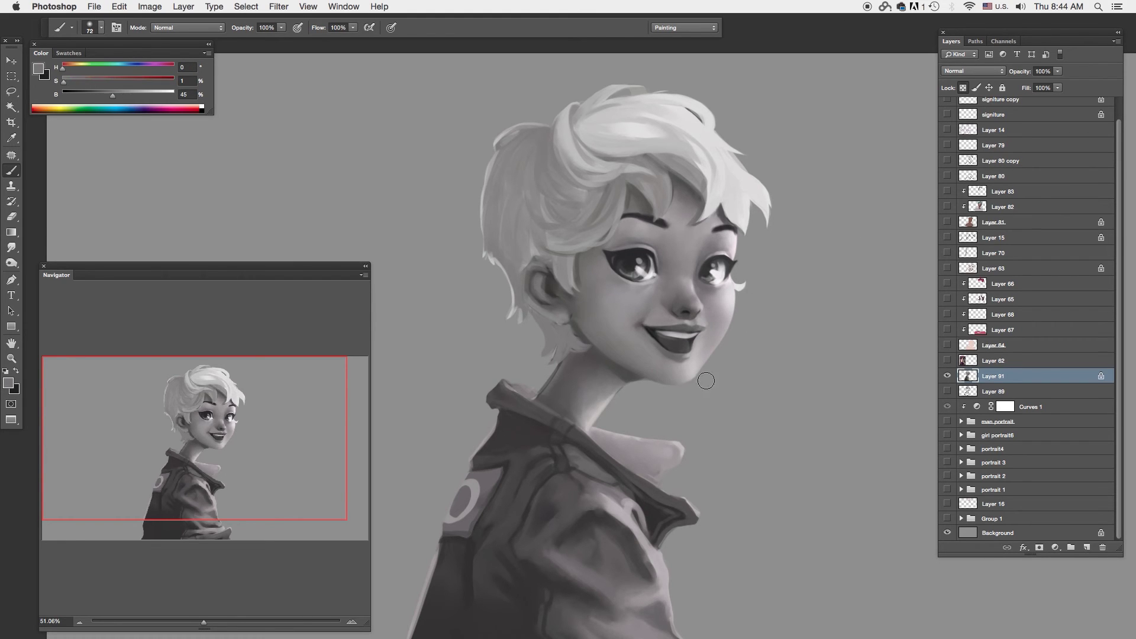
pyautogui.scroll(-5, 665, 263)
pyautogui.press('l')
pyautogui.scroll(5, 592, 367)
# Step: Sample several light and mid grey tones from the girl's hair
pyautogui.press('b')
pyautogui.keyDown('alt'); pyautogui.click(538, 467); pyautogui.keyUp('alt')
pyautogui.press('r')
pyautogui.press('b')
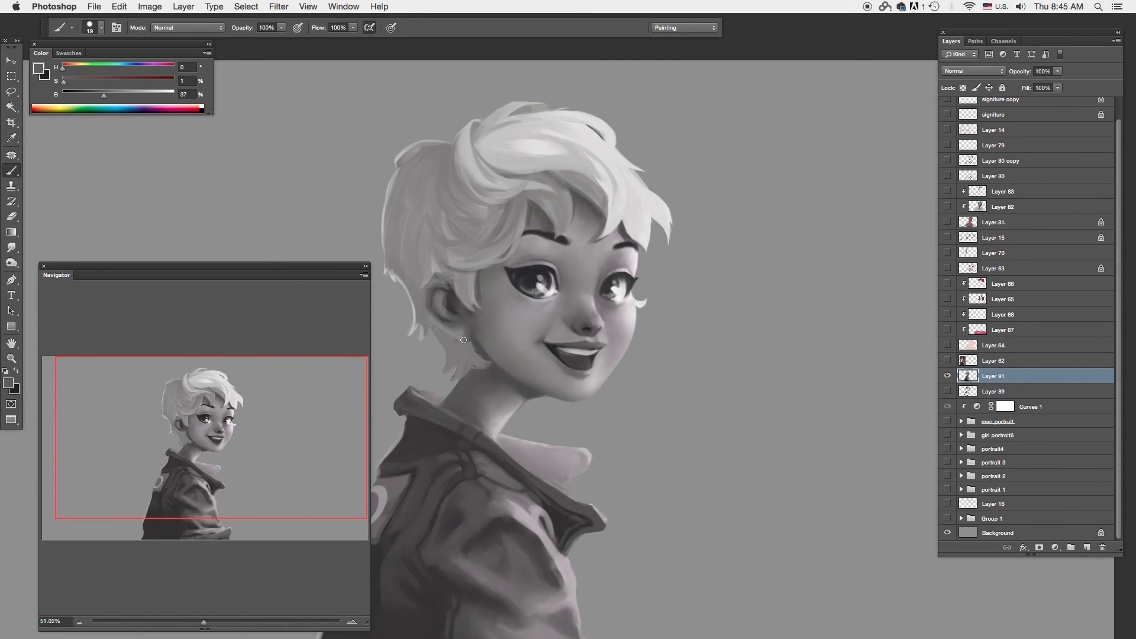
pyautogui.keyDown('alt'); pyautogui.click(444, 268); pyautogui.keyUp('alt')
pyautogui.keyDown('alt'); pyautogui.click(435, 256); pyautogui.keyUp('alt')
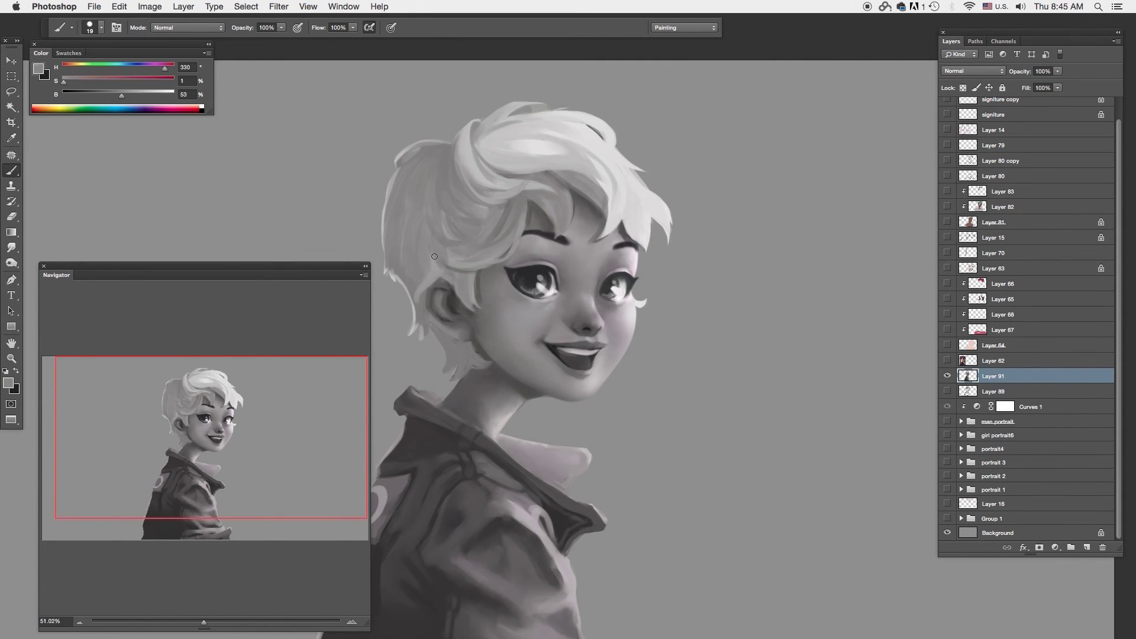
pyautogui.keyDown('alt'); pyautogui.click(434, 273); pyautogui.keyUp('alt')
pyautogui.keyDown('alt'); pyautogui.click(414, 290); pyautogui.keyUp('alt')
pyautogui.keyDown('alt'); pyautogui.click(425, 298); pyautogui.keyUp('alt')
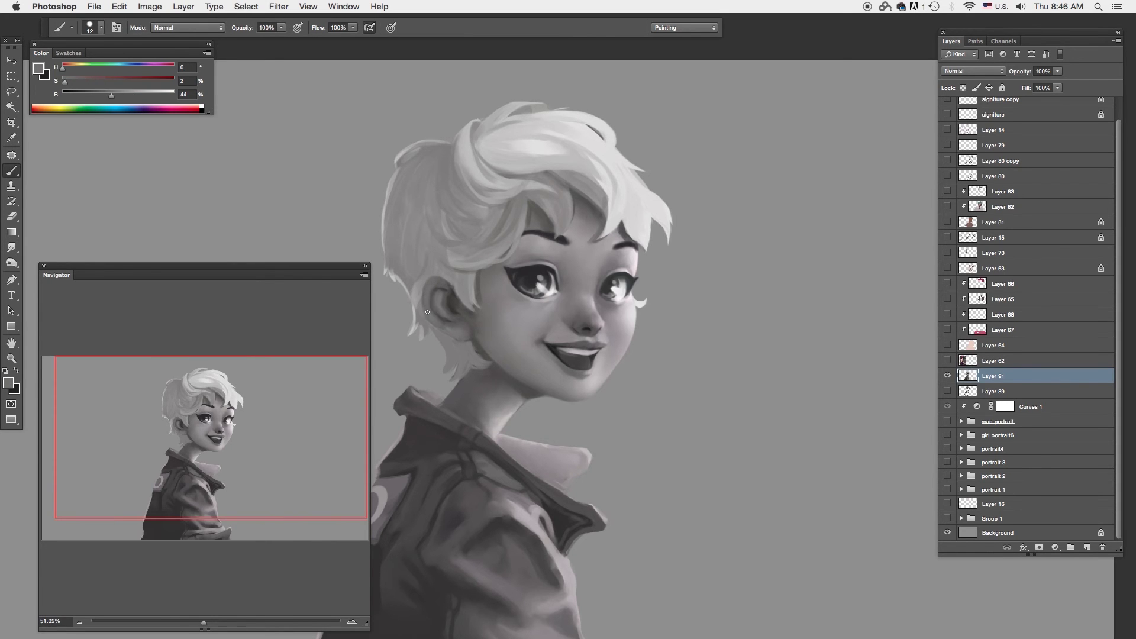
# Step: Paint light strands into the right and top of the hair with a large textured brush
pyautogui.rightClick(662, 235)
pyautogui.click(739, 384)
pyautogui.click(534, 432)
pyautogui.click(807, 373)
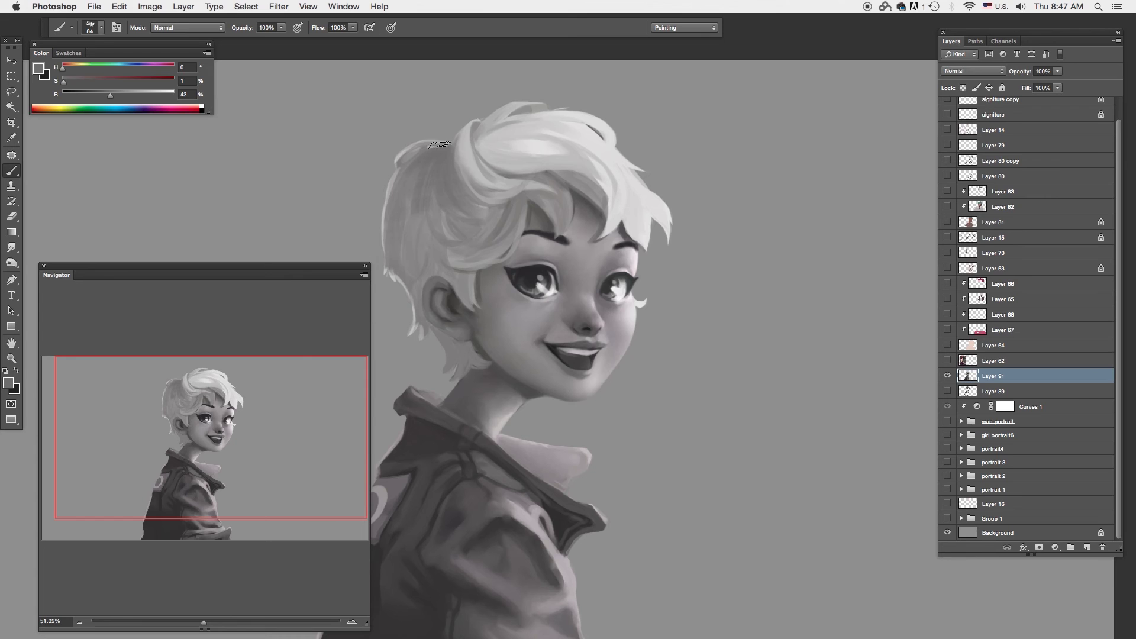
pyautogui.rightClick(534, 195)
pyautogui.keyDown('alt'); pyautogui.click(502, 230); pyautogui.keyUp('alt')
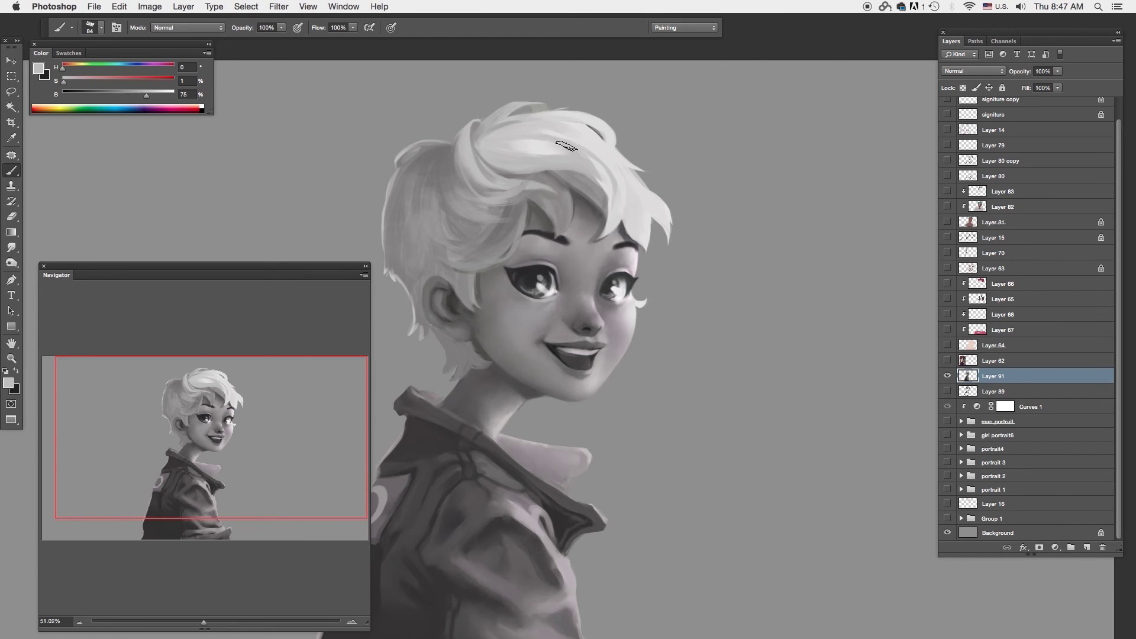
pyautogui.keyDown('alt'); pyautogui.click(536, 143); pyautogui.keyUp('alt')
pyautogui.moveTo(616, 165)
pyautogui.mouseDown()
pyautogui.moveTo(627, 221)
pyautogui.moveTo(686, 237)
pyautogui.mouseUp()
pyautogui.keyDown('alt'); pyautogui.click(618, 169); pyautogui.keyUp('alt')
pyautogui.moveTo(571, 113); pyautogui.dragTo(648, 171)
# Step: Brighten the hair's top and right edge and upper-left strands with a fine brush tip
pyautogui.keyDown('alt'); pyautogui.click(408, 156); pyautogui.keyUp('alt')
pyautogui.moveTo(409, 166); pyautogui.dragTo(440, 172)
pyautogui.press('[')
pyautogui.press('[')
pyautogui.press('[')
pyautogui.keyDown('alt'); pyautogui.click(532, 118); pyautogui.keyUp('alt')
pyautogui.keyDown('alt'); pyautogui.click(700, 191); pyautogui.keyUp('alt')
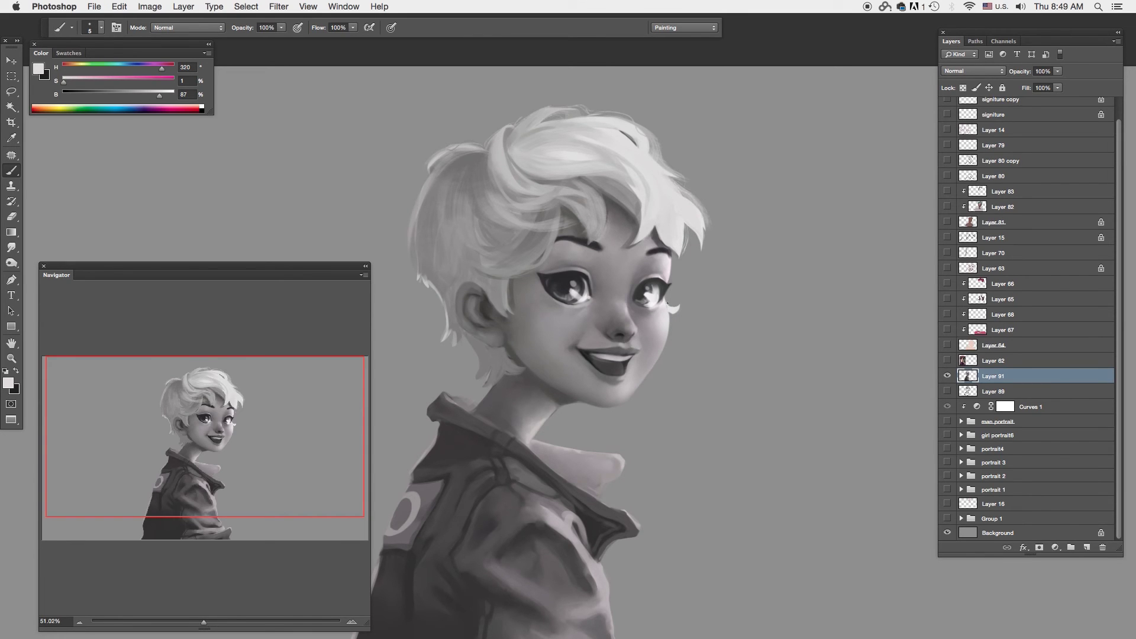
pyautogui.moveTo(704, 242); pyautogui.dragTo(680, 153)
pyautogui.keyDown('alt'); pyautogui.click(624, 127); pyautogui.keyUp('alt')
pyautogui.keyDown('alt'); pyautogui.click(600, 228); pyautogui.keyUp('alt')
pyautogui.moveTo(514, 137); pyautogui.dragTo(490, 193)
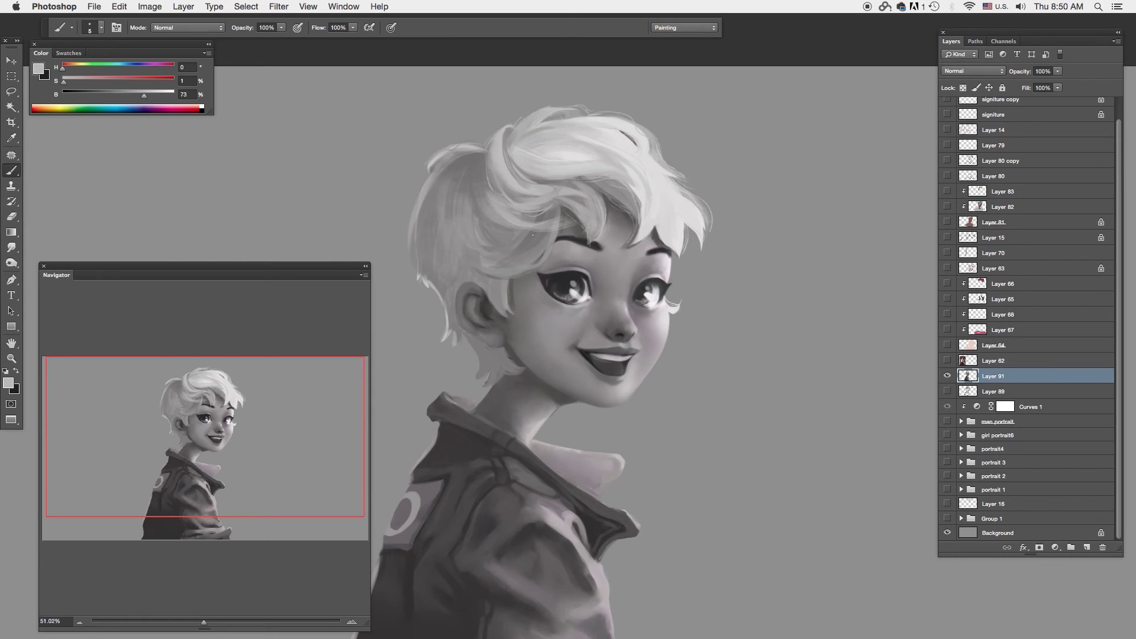
# Step: Sample light tones near the ear and hair, and choose a large brush tip
pyautogui.keyDown('alt'); pyautogui.click(478, 297); pyautogui.keyUp('alt')
pyautogui.keyDown('alt'); pyautogui.click(437, 168); pyautogui.keyUp('alt')
pyautogui.keyDown('alt'); pyautogui.click(454, 279); pyautogui.keyUp('alt')
pyautogui.rightClick(598, 211)
pyautogui.doubleClick(686, 355)
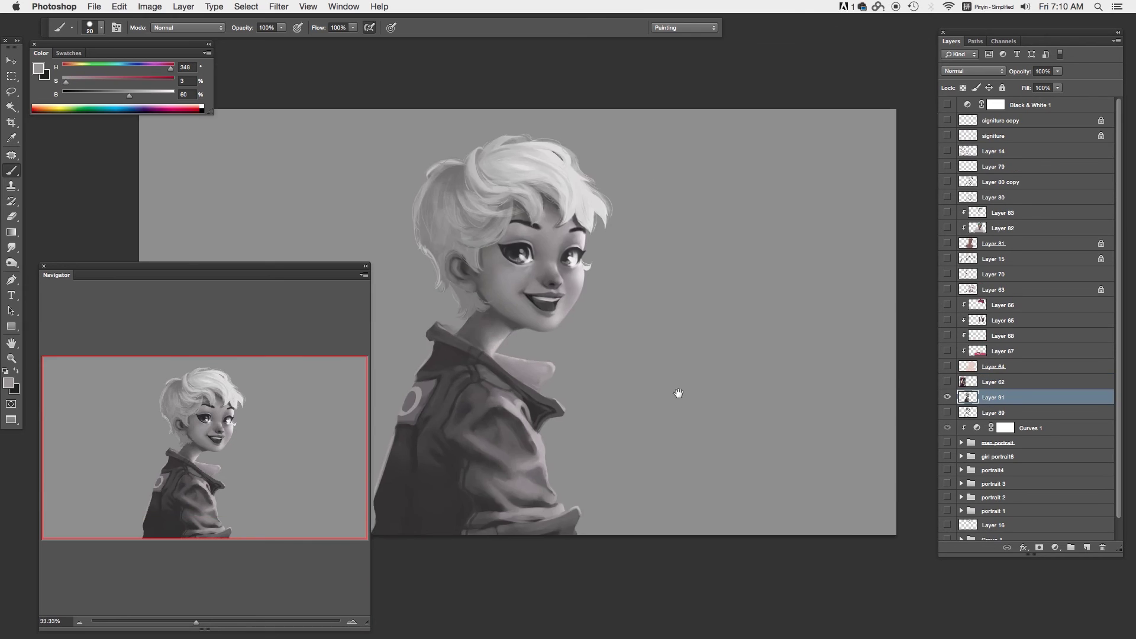
pyautogui.scroll(2, 678, 394)
pyautogui.hotkey('ctrl', 'm')
# Step: Preview an S-shaped Curves adjustment, then cancel it and return to the brush
pyautogui.moveTo(750, 384); pyautogui.dragTo(737, 406)
pyautogui.moveTo(810, 331); pyautogui.dragTo(814, 307)
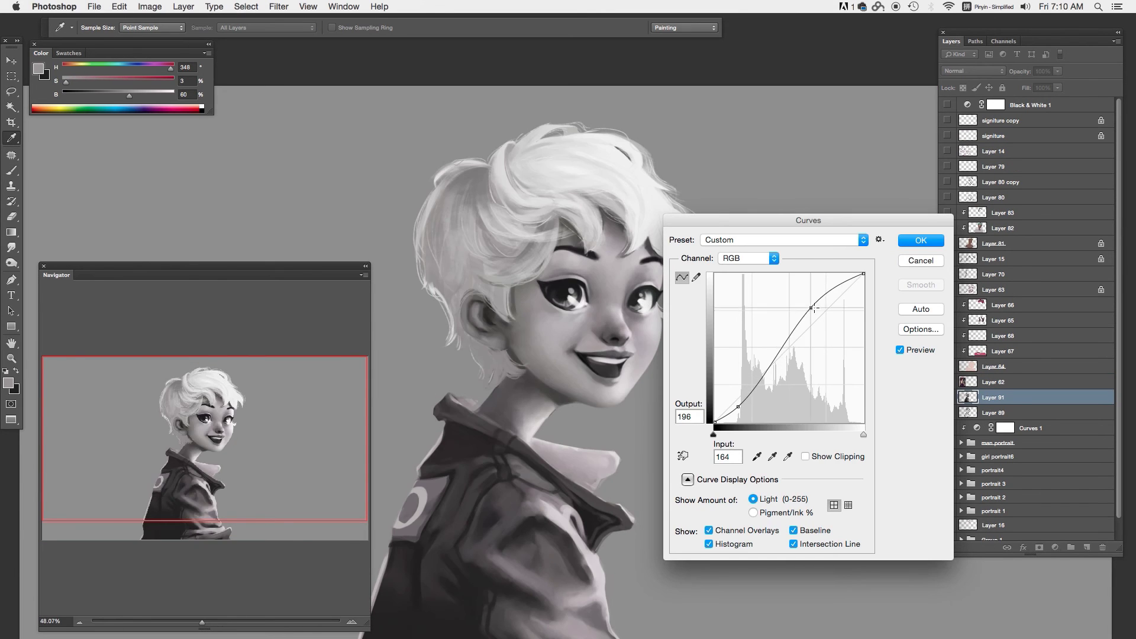
pyautogui.click(919, 261)
pyautogui.press('b')
pyautogui.scroll(3, 533, 296)
pyautogui.rightClick(562, 240)
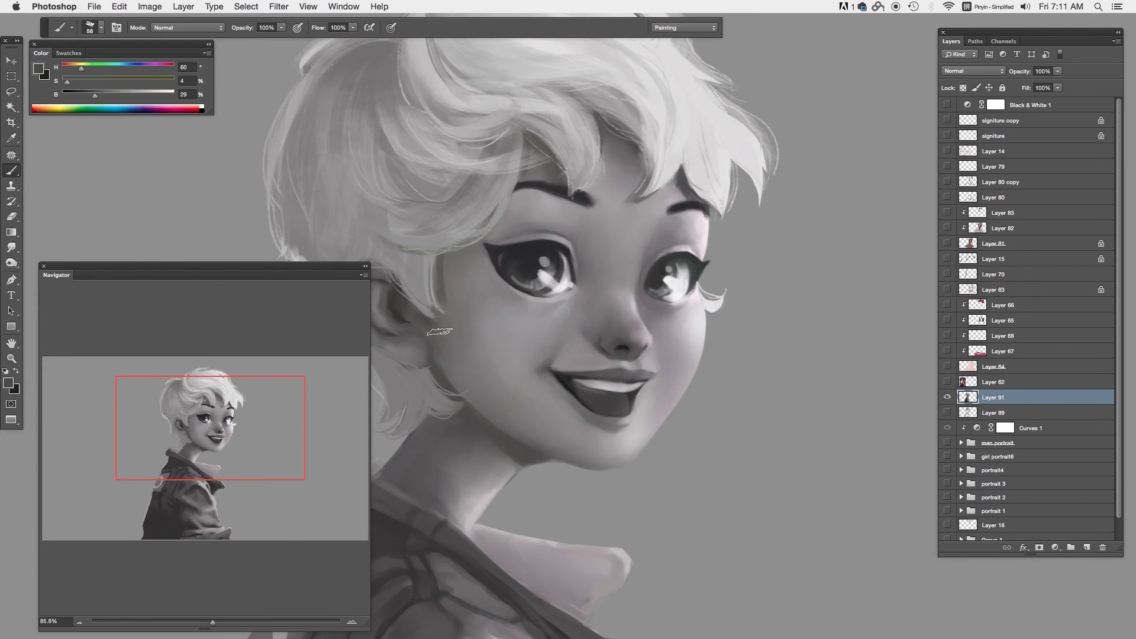
# Step: Add Layer 92 clipped to Layer 91 and begin brush-and-smudge touch-ups on it
pyautogui.hotkey('ctrl', 'shift', 'alt', 'n')
pyautogui.keyDown('alt'); pyautogui.click(979, 403); pyautogui.keyUp('alt')
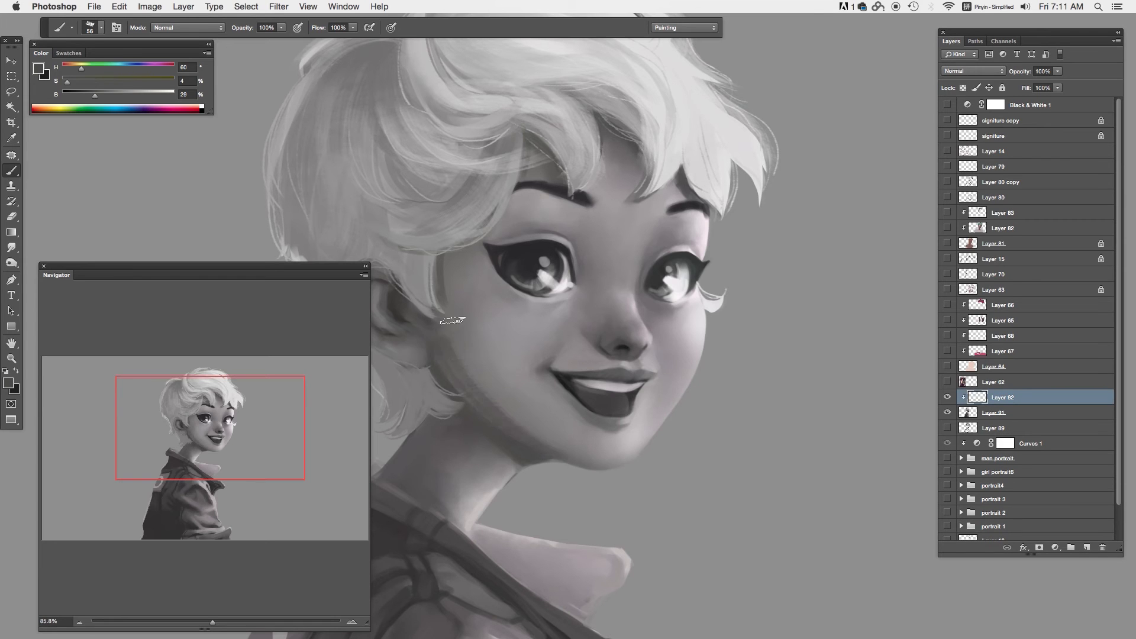
pyautogui.press('r')
pyautogui.press('b')
pyautogui.press('r')
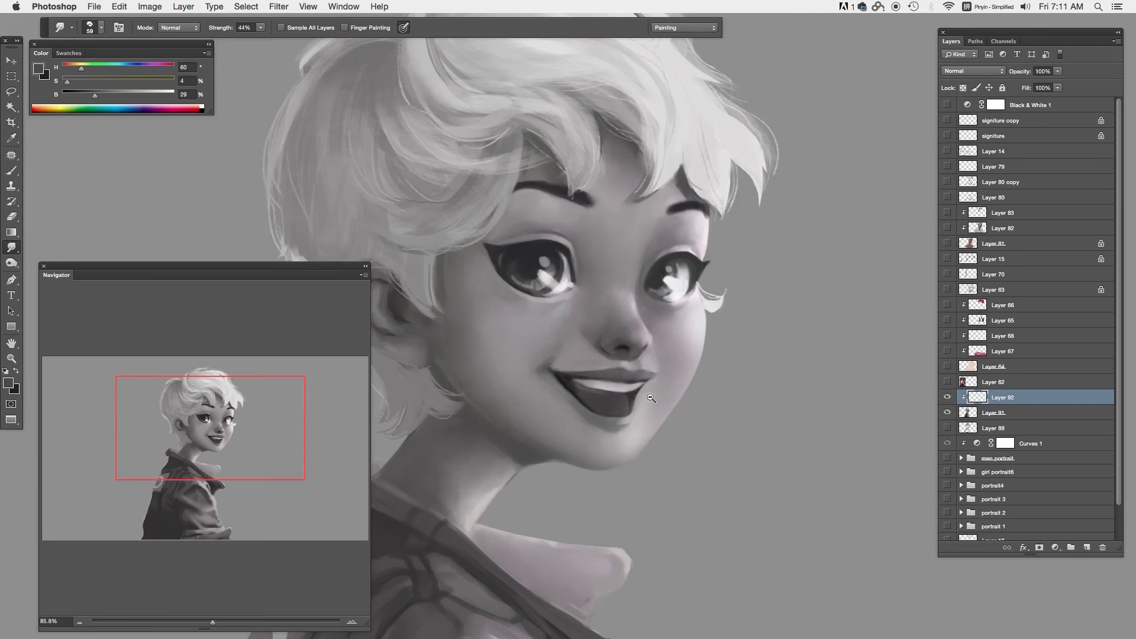
pyautogui.scroll(-5, 651, 338)
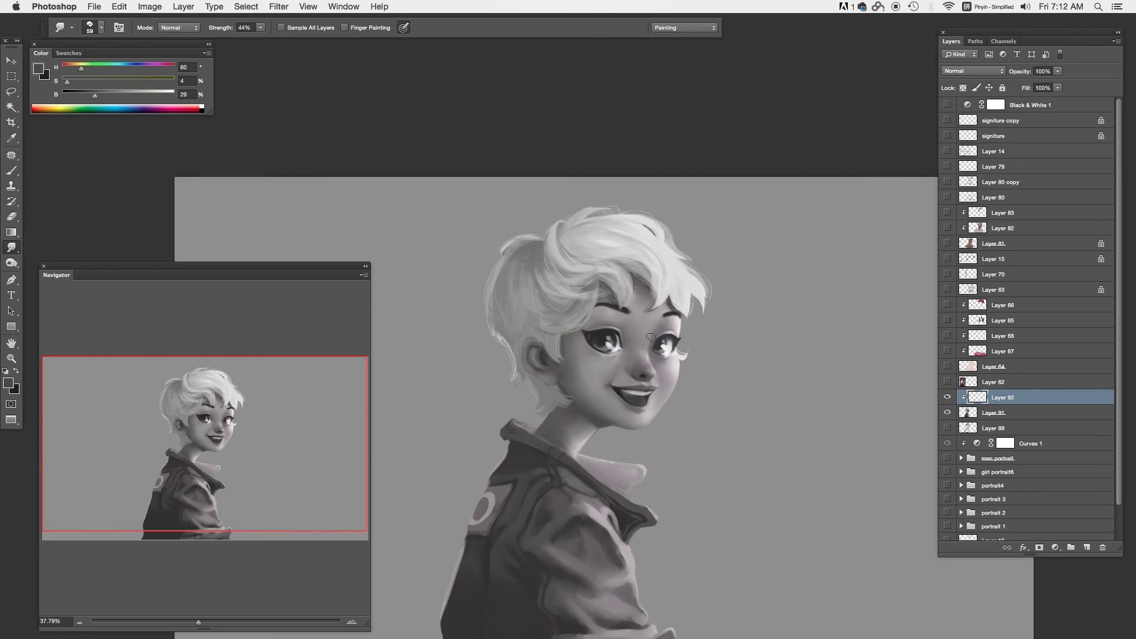
pyautogui.press('b')
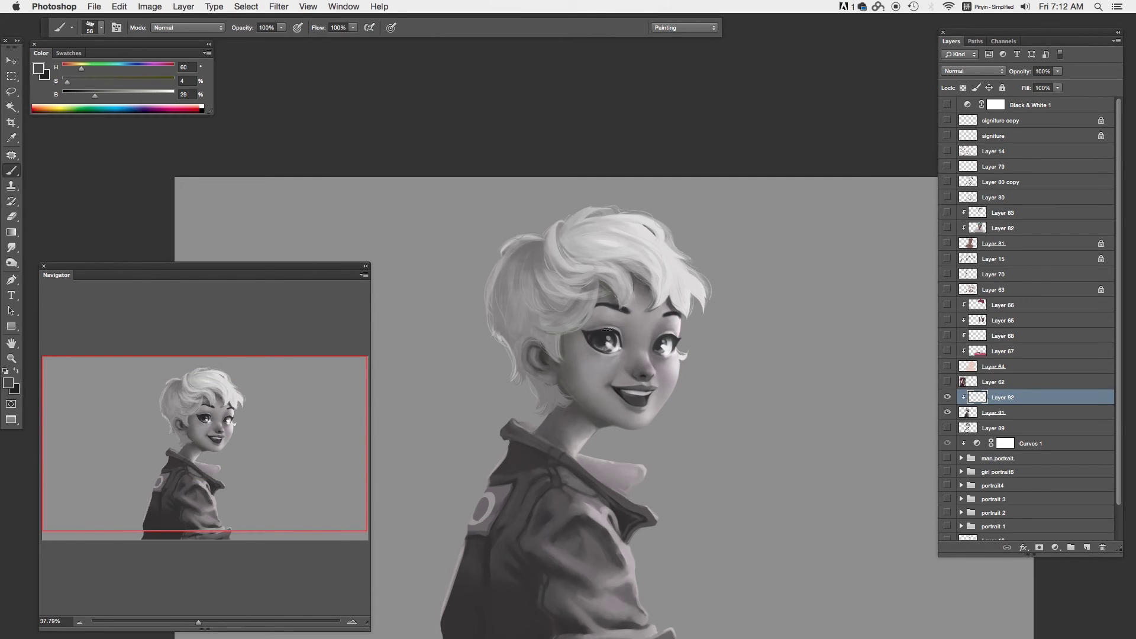
pyautogui.press('r')
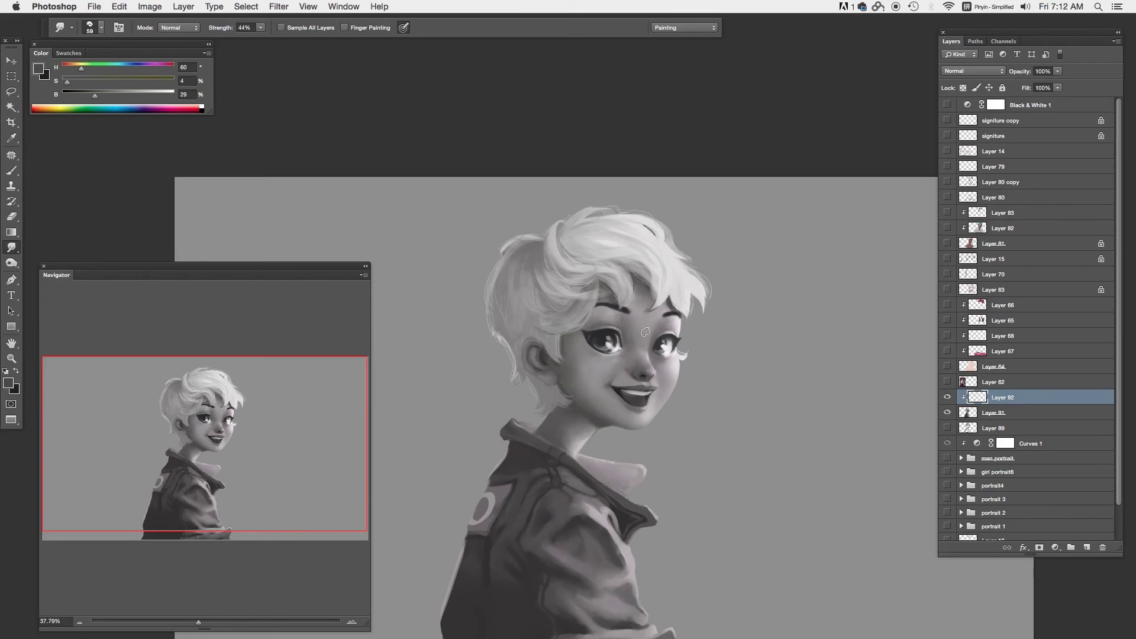
pyautogui.press('b')
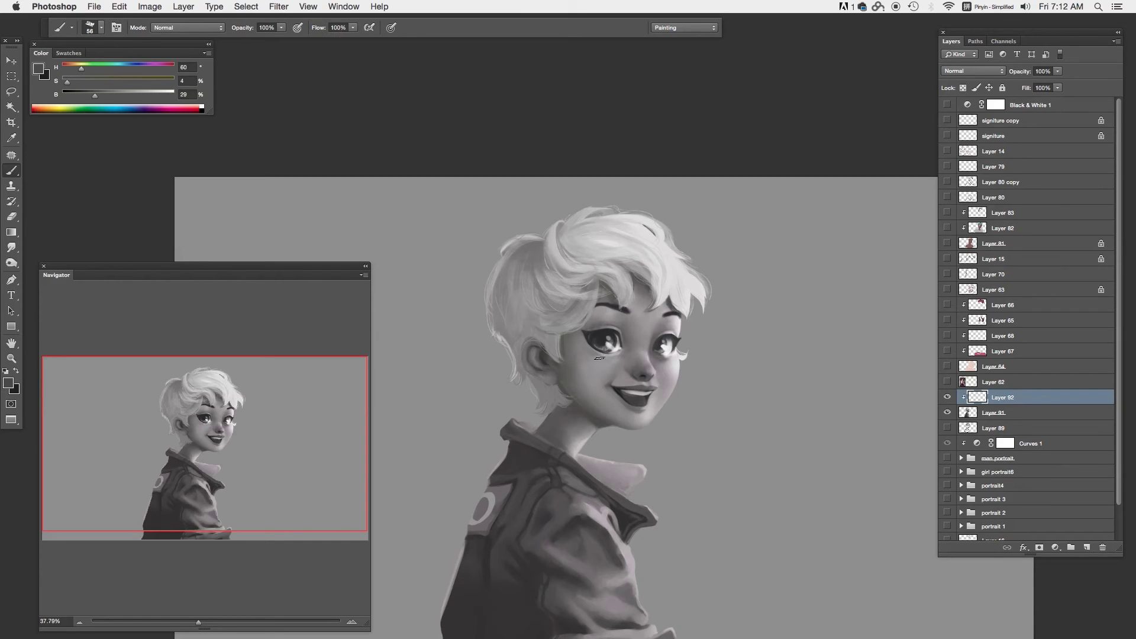
# Step: With a larger brush, sample and blend skin tones at the mouth corner
pyautogui.rightClick(594, 371)
pyautogui.press('Escape')
pyautogui.keyDown('alt'); pyautogui.click(599, 389); pyautogui.keyUp('alt')
pyautogui.press('r')
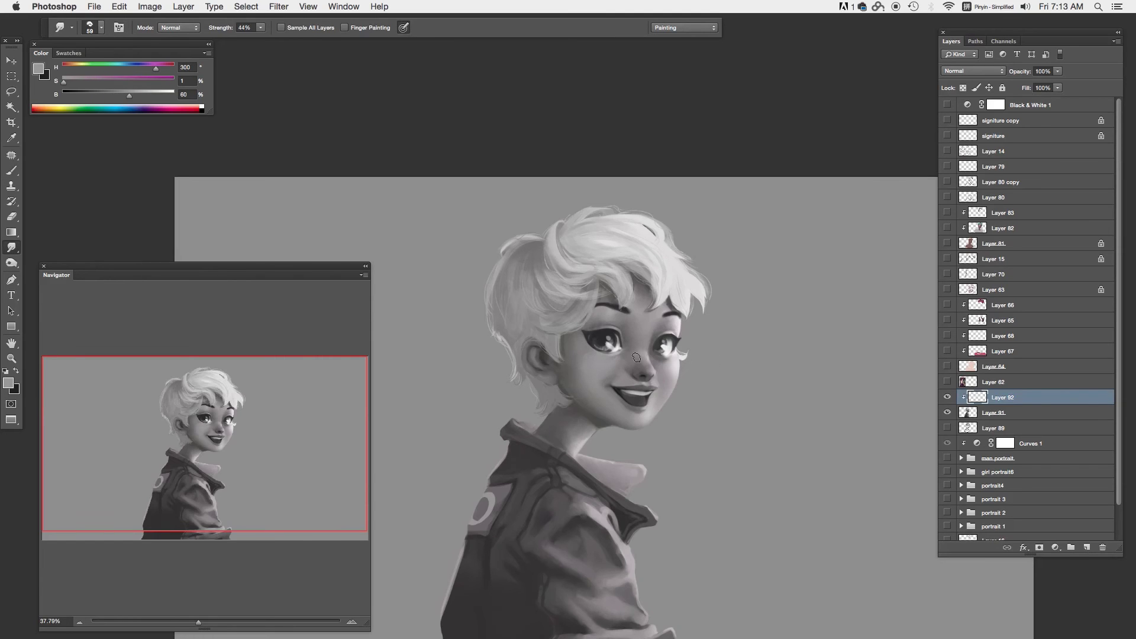
pyautogui.press('b')
pyautogui.keyDown('alt'); pyautogui.click(604, 389); pyautogui.keyUp('alt')
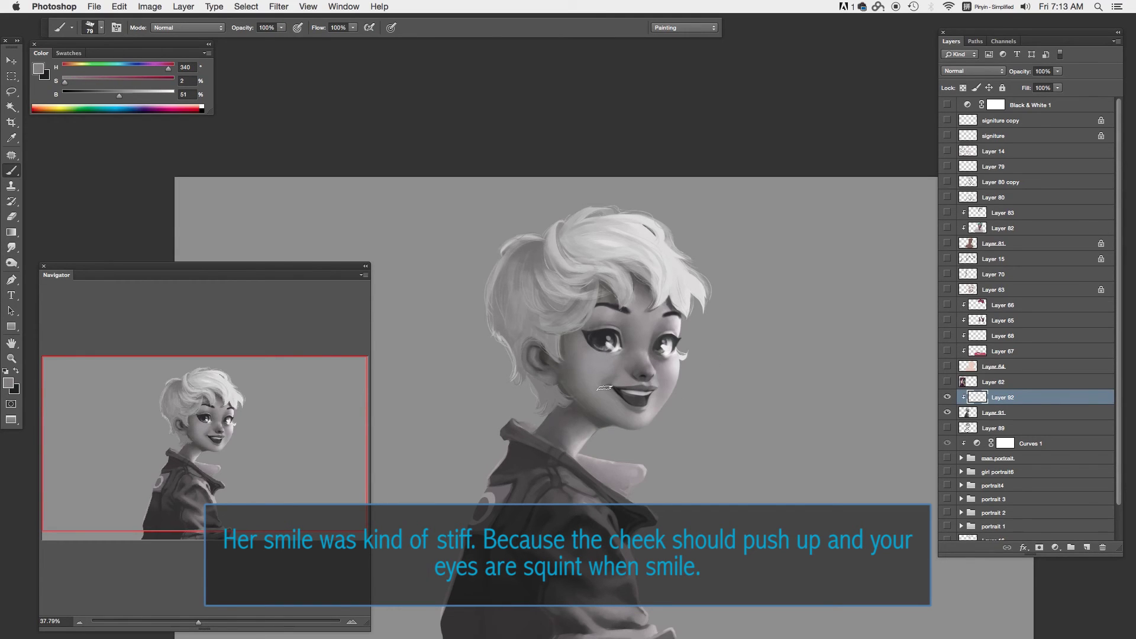
# Step: With a 19 px brush, paint near-black into the mouth corner to deepen and lift the smile crease
pyautogui.keyDown('alt'); pyautogui.click(609, 388); pyautogui.keyUp('alt')
pyautogui.rightClick(675, 237)
pyautogui.scroll(1, 607, 390)
pyautogui.keyDown('alt'); pyautogui.click(599, 389); pyautogui.keyUp('alt')
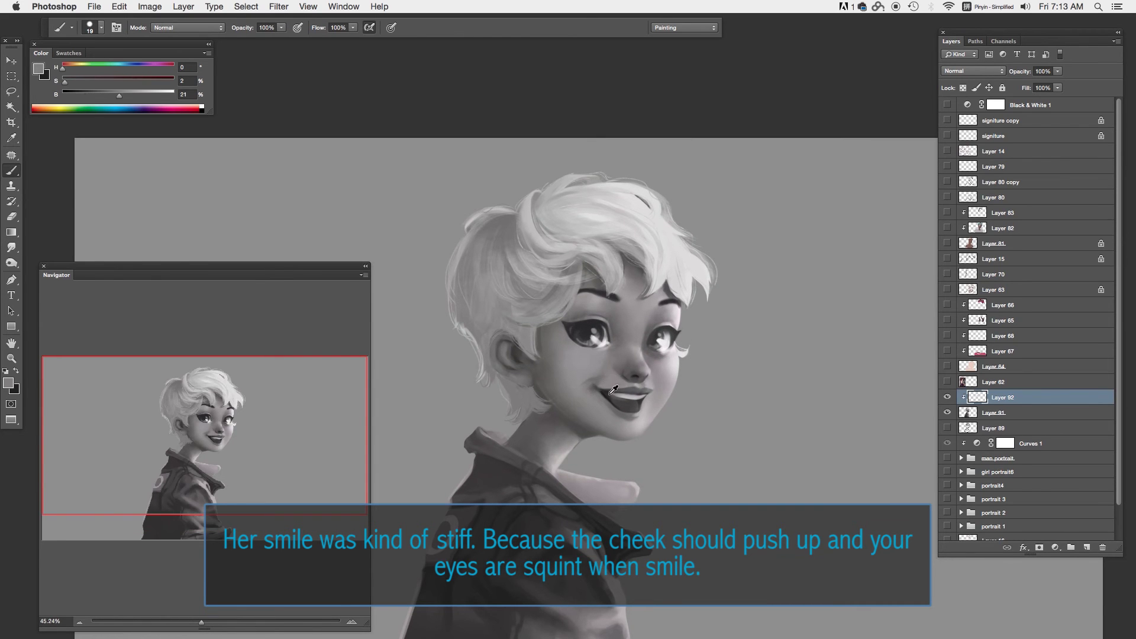
pyautogui.keyDown('alt'); pyautogui.click(615, 387); pyautogui.keyUp('alt')
pyautogui.press('e')
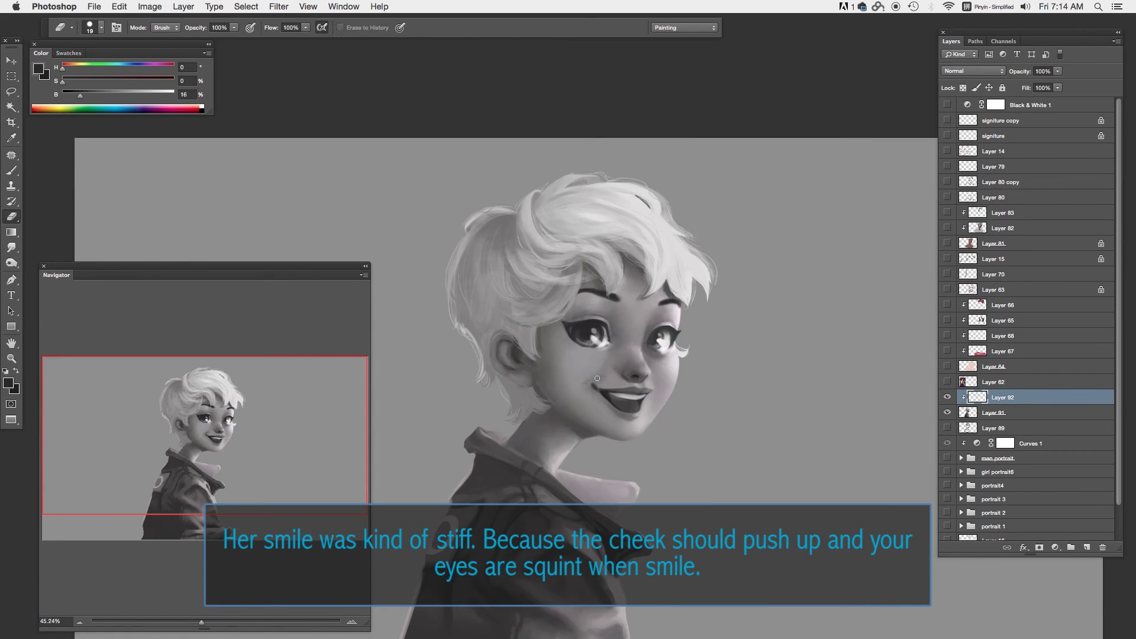
pyautogui.press('b')
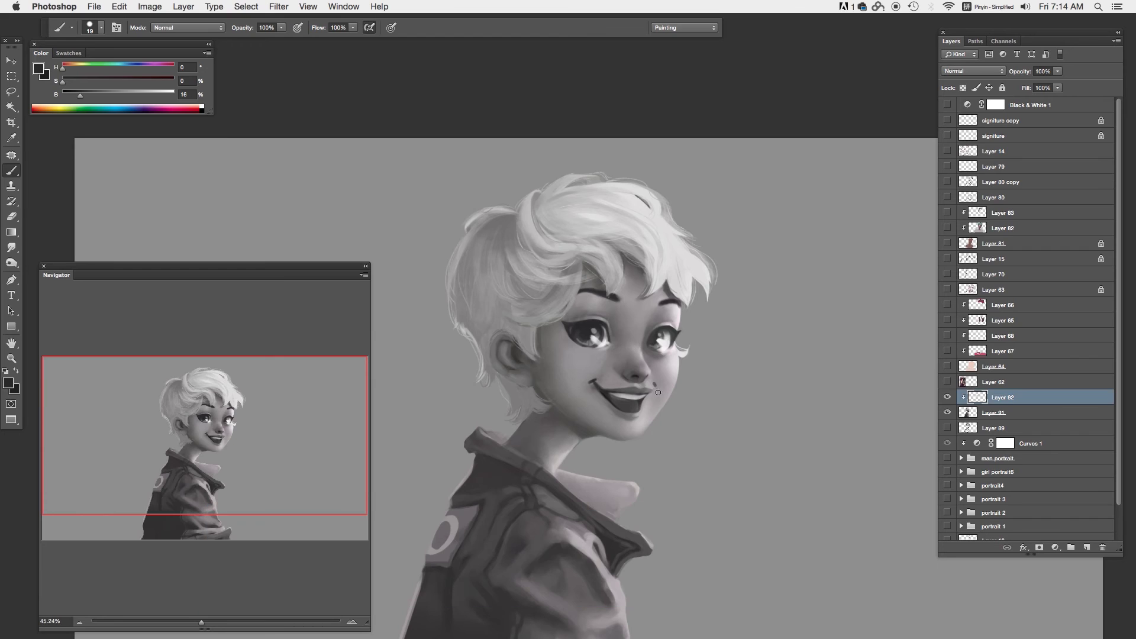
pyautogui.keyDown('alt'); pyautogui.click(601, 392); pyautogui.keyUp('alt')
pyautogui.press('r')
pyautogui.scroll(3, 613, 362)
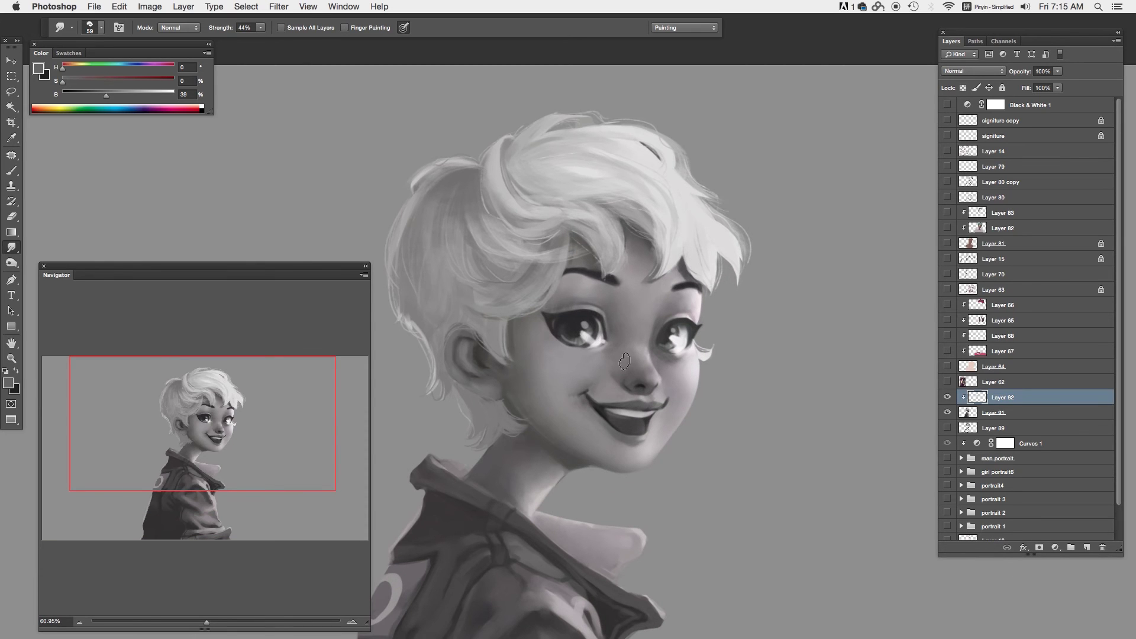
# Step: Sample mid-grey and lighter cheek skin tones, resizing the brush for work under the eyes
pyautogui.press('b')
pyautogui.keyDown('alt'); pyautogui.click(582, 394); pyautogui.keyUp('alt')
pyautogui.keyDown('alt'); pyautogui.click(775, 200); pyautogui.keyUp('alt')
pyautogui.press(']')
pyautogui.press(']')
pyautogui.press(']')
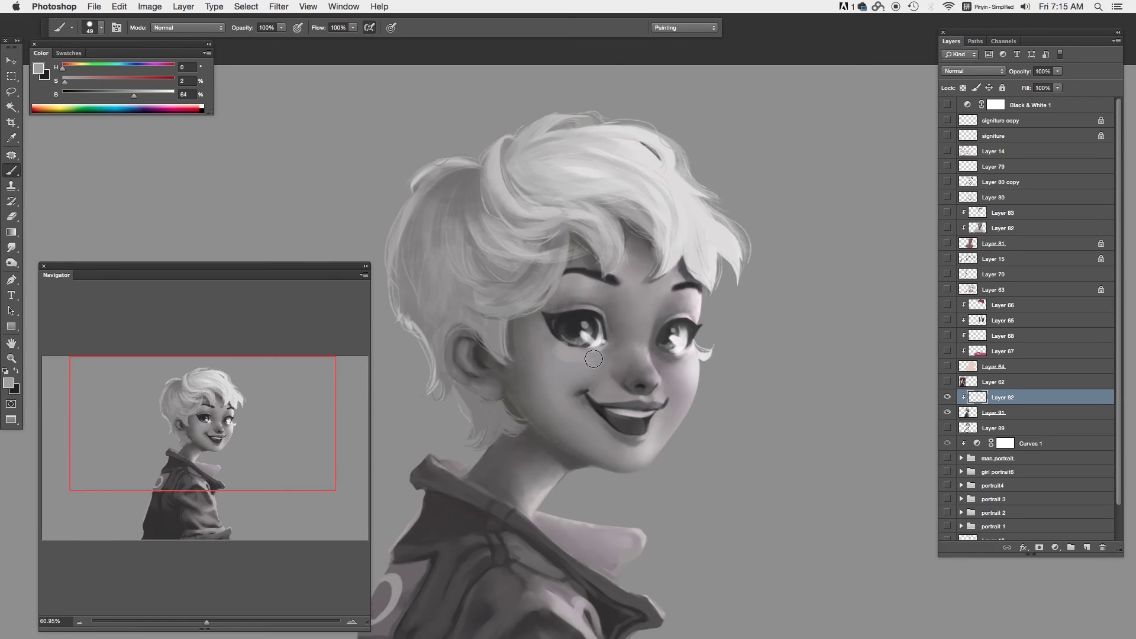
pyautogui.keyDown('alt'); pyautogui.click(581, 365); pyautogui.keyUp('alt')
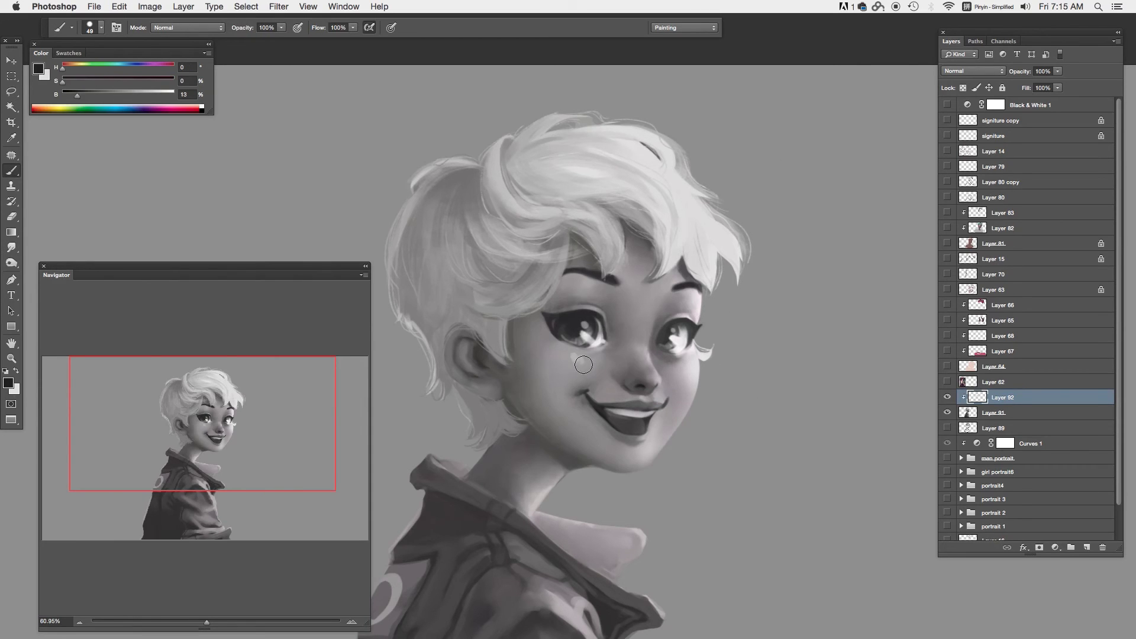
pyautogui.press('[')
pyautogui.press('[')
pyautogui.press('[')
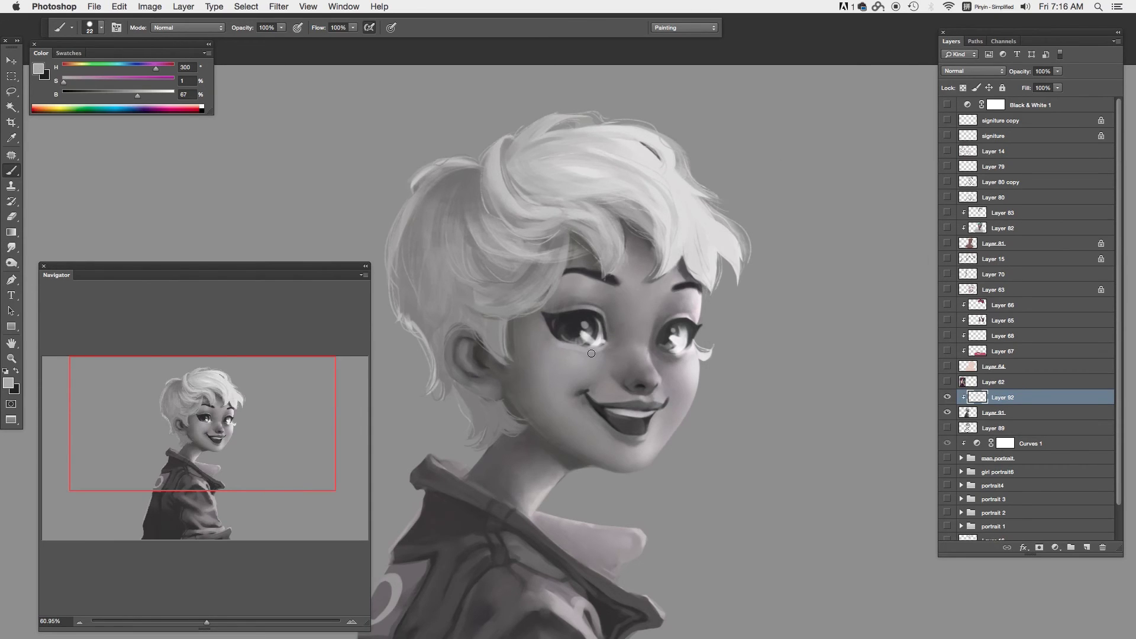
pyautogui.press('r')
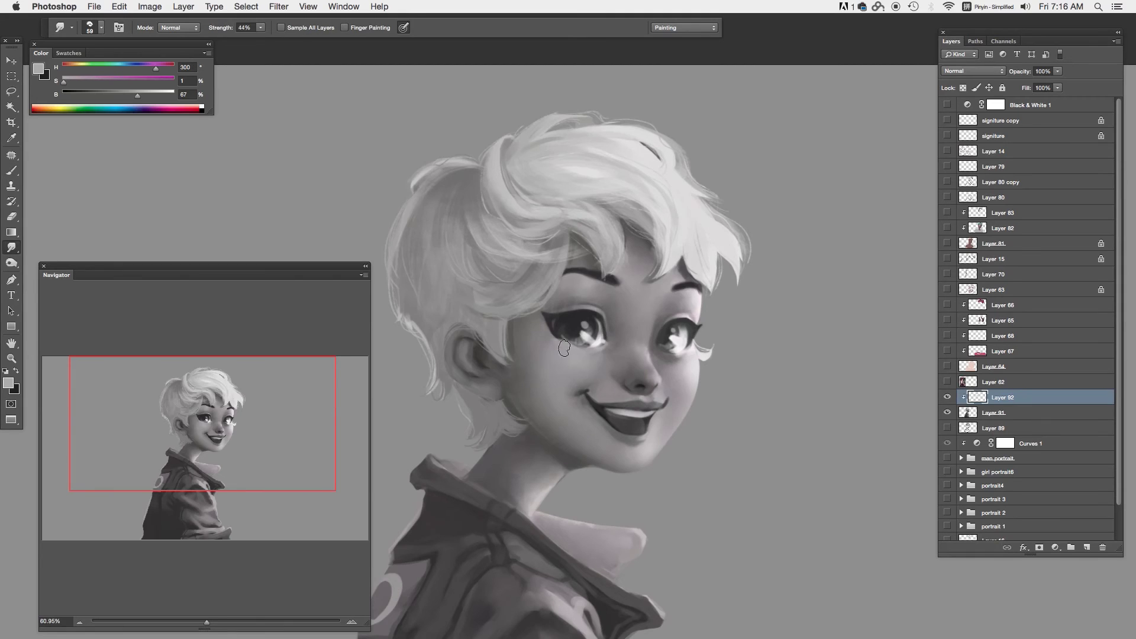
pyautogui.press('b')
# Step: Sample pinkish and neutral skin greys near the eye, alternating Brush and Smudge
pyautogui.keyDown('alt'); pyautogui.click(568, 348); pyautogui.keyUp('alt')
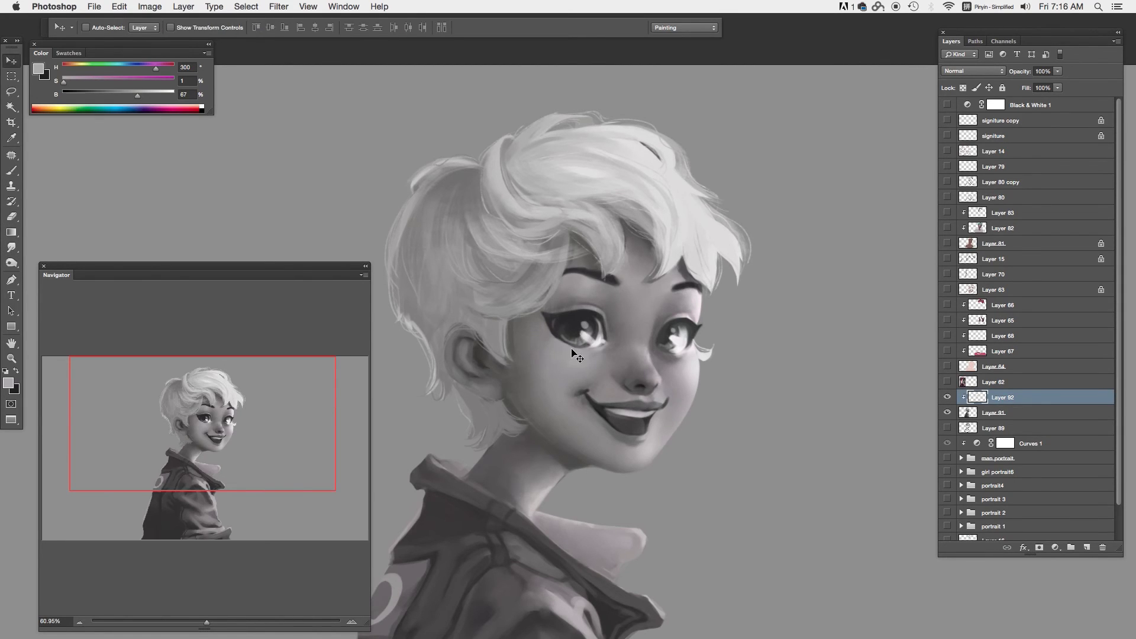
pyautogui.keyDown('alt'); pyautogui.click(680, 302); pyautogui.keyUp('alt')
pyautogui.press('r')
pyautogui.press('b')
pyautogui.press('r')
pyautogui.scroll(2, 686, 349)
# Step: Paint light highlight strokes under the right eye and smudge them in
pyautogui.press('b')
pyautogui.keyDown('alt'); pyautogui.click(695, 358); pyautogui.keyUp('alt')
pyautogui.press('r')
pyautogui.moveTo(710, 378); pyautogui.dragTo(667, 376)
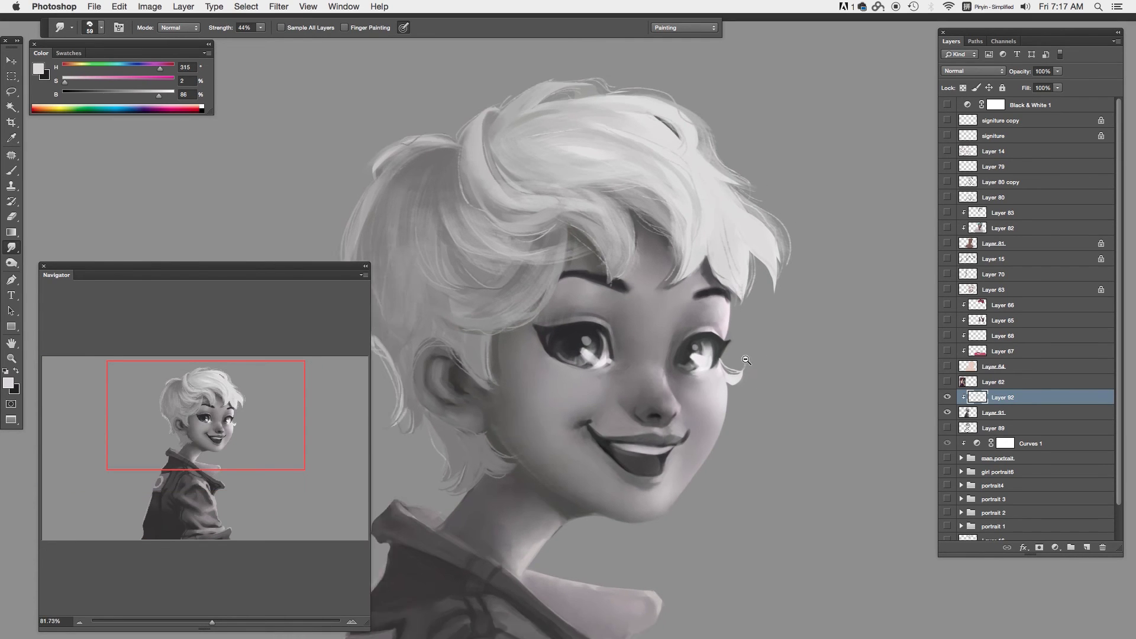
pyautogui.scroll(-2, 772, 354)
# Step: Sample lash-line, mouth and chin tones and blend the shading around the mouth
pyautogui.press('b')
pyautogui.keyDown('alt'); pyautogui.click(677, 445); pyautogui.keyUp('alt')
pyautogui.press('r')
pyautogui.scroll(-1, 729, 363)
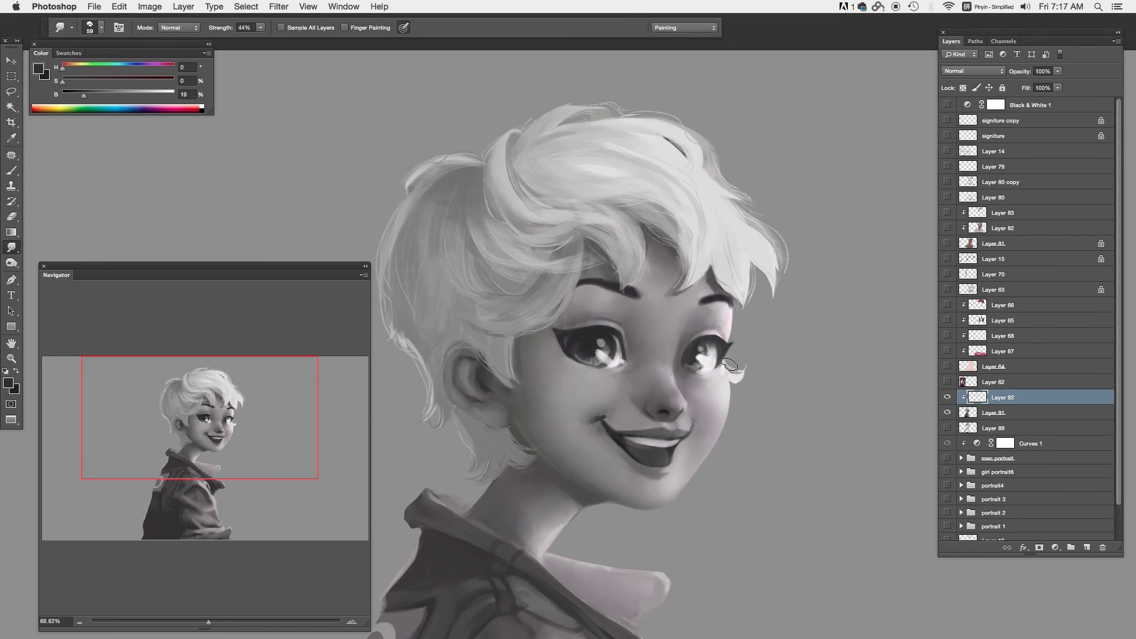
pyautogui.press('b')
pyautogui.keyDown('alt'); pyautogui.click(618, 438); pyautogui.keyUp('alt')
pyautogui.keyDown('alt'); pyautogui.click(672, 457); pyautogui.keyUp('alt')
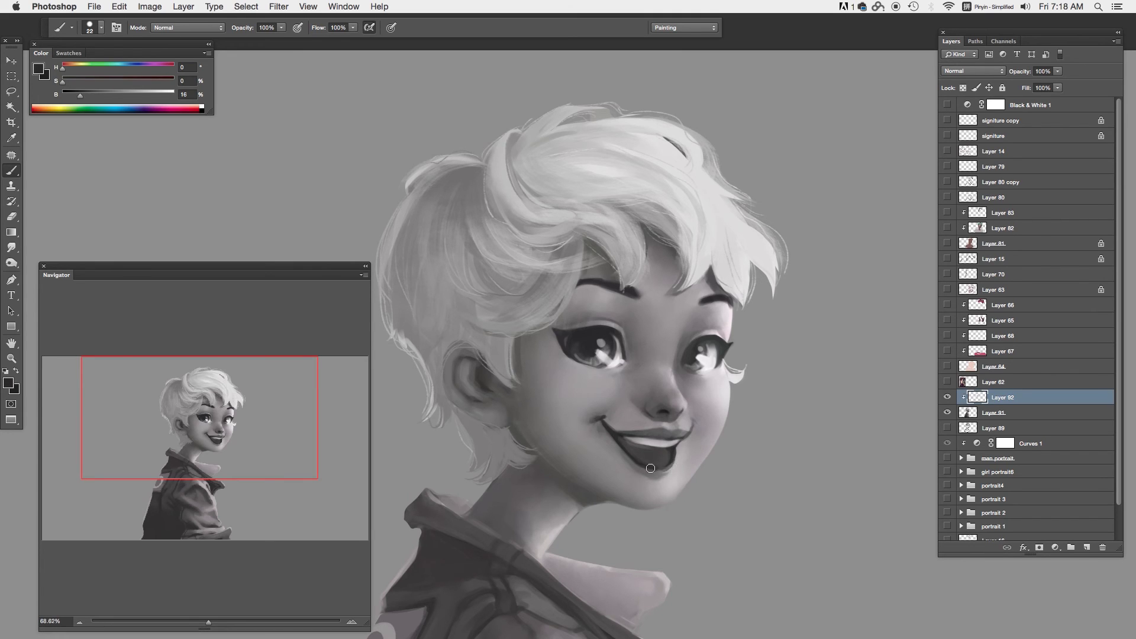
pyautogui.keyDown('alt'); pyautogui.click(651, 469); pyautogui.keyUp('alt')
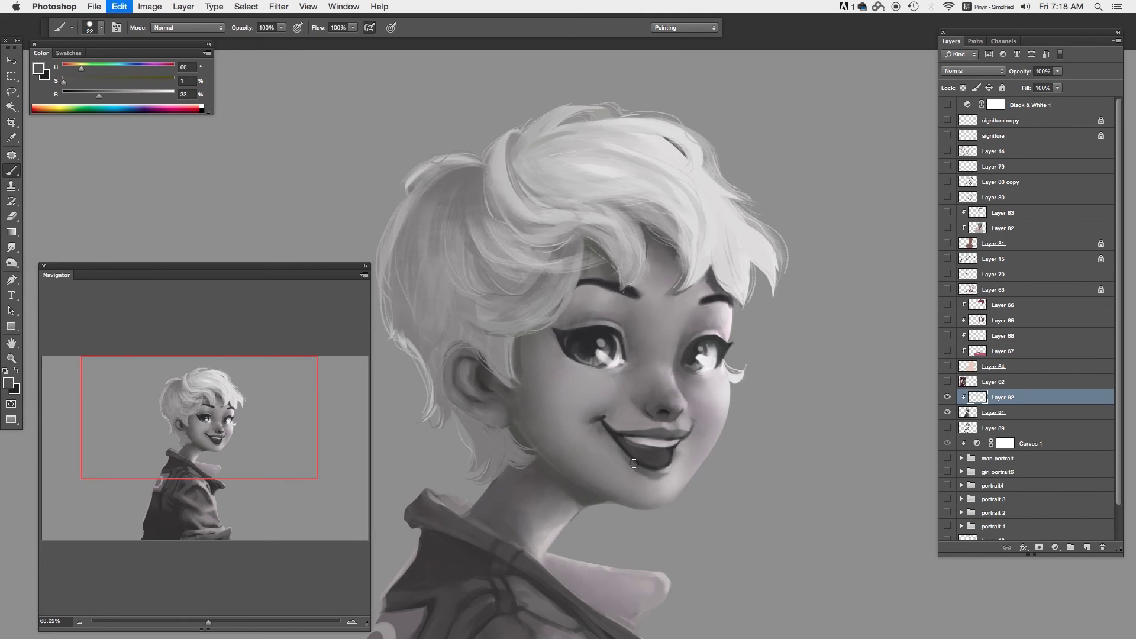
pyautogui.keyDown('alt'); pyautogui.click(671, 473); pyautogui.keyUp('alt')
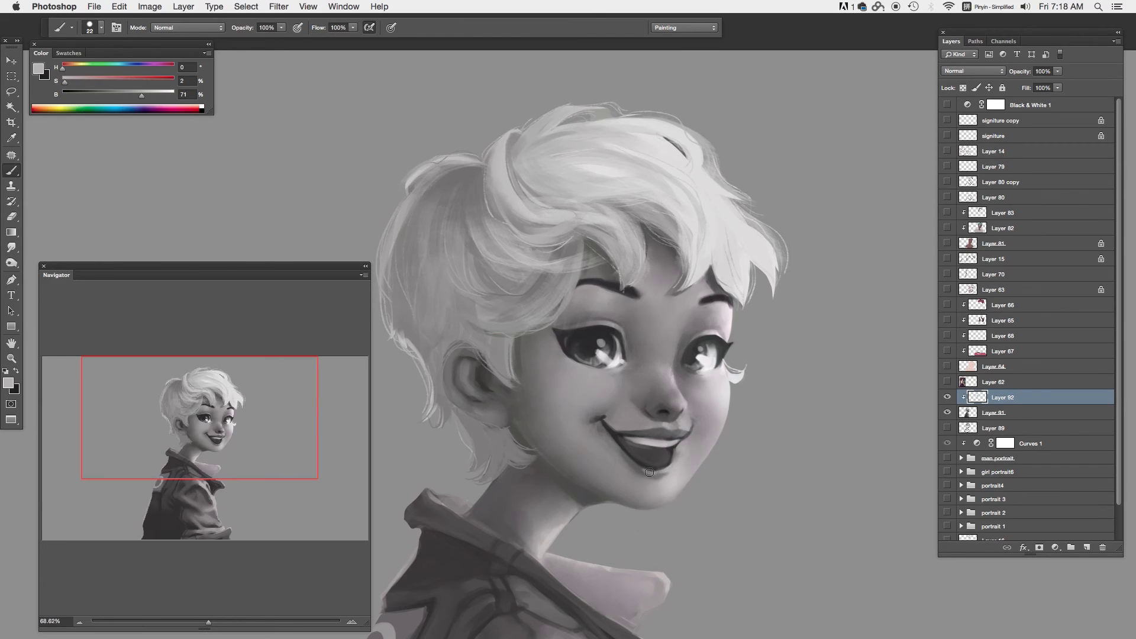
pyautogui.press('r')
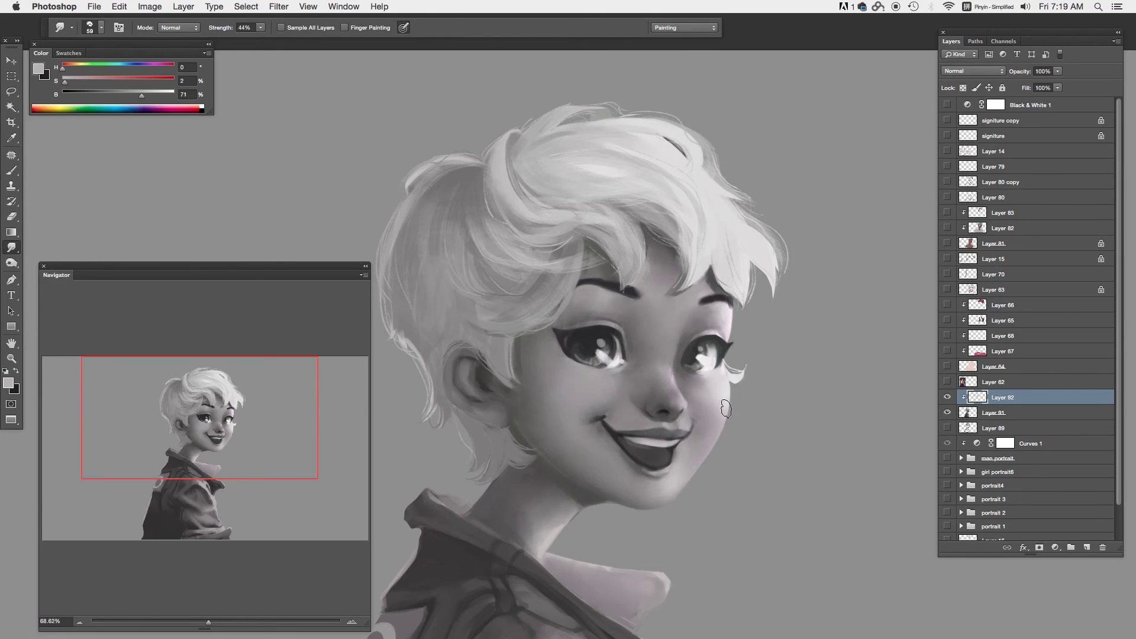
# Step: Switch to a bigger brush preset and hide the panels with Tab
pyautogui.rightClick(718, 441)
pyautogui.scroll(-3, 887, 367)
pyautogui.press('b')
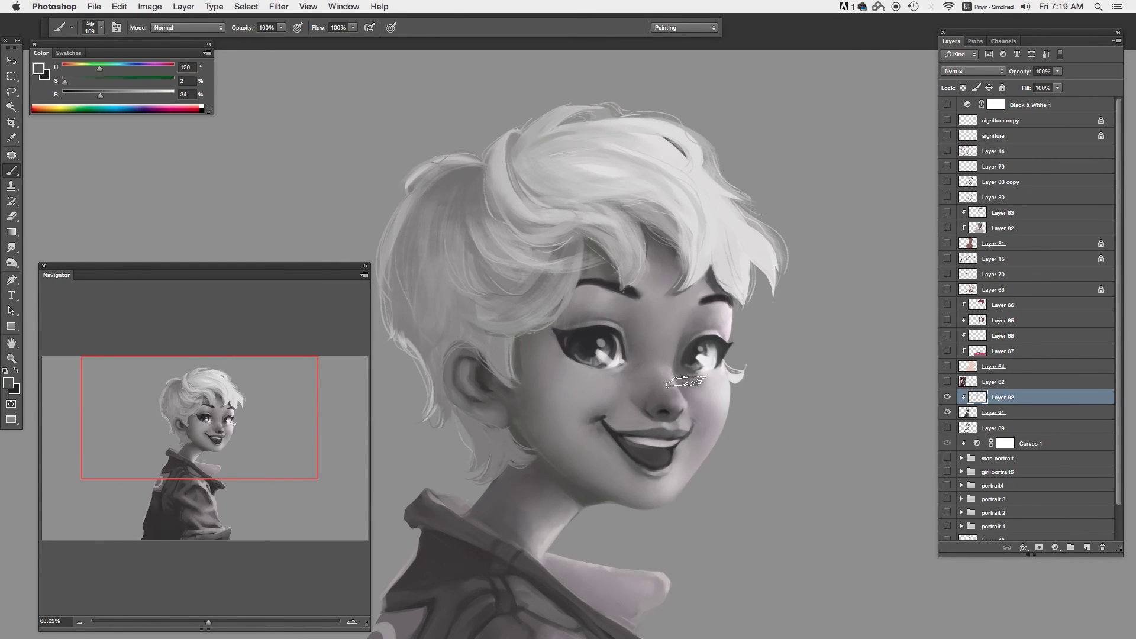
pyautogui.press('Tab')
pyautogui.press('alt')
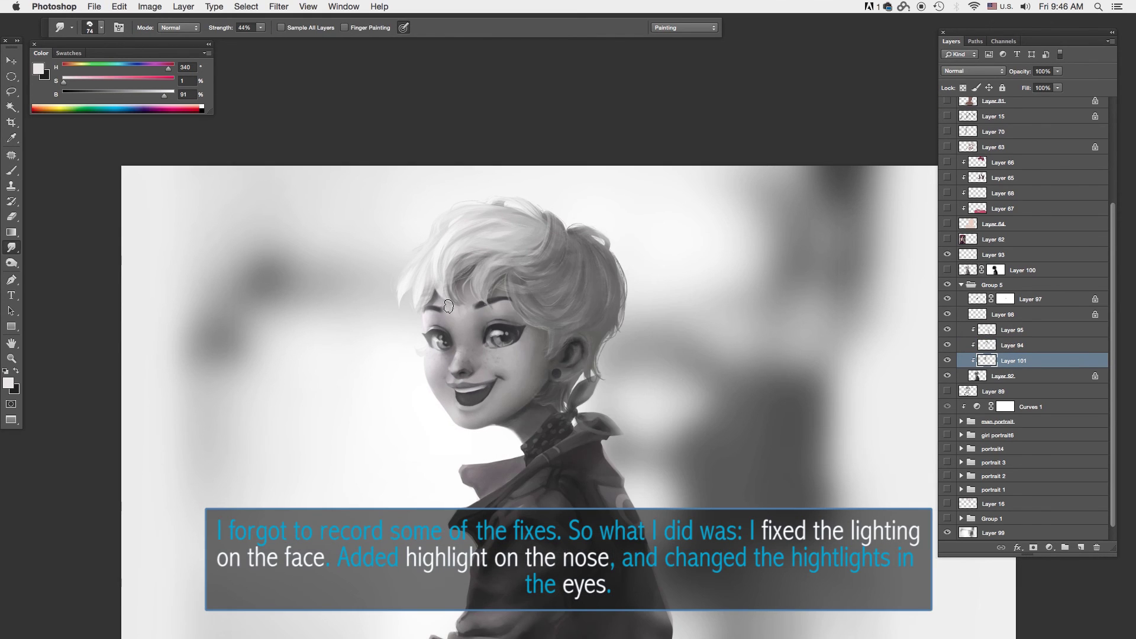
# Step: Compare the eye highlights with an undo, then sample darker and lighter face tones
pyautogui.hotkey('ctrl', 'z')
pyautogui.hotkey('ctrl', 'z')
pyautogui.hotkey('ctrl', 'z')
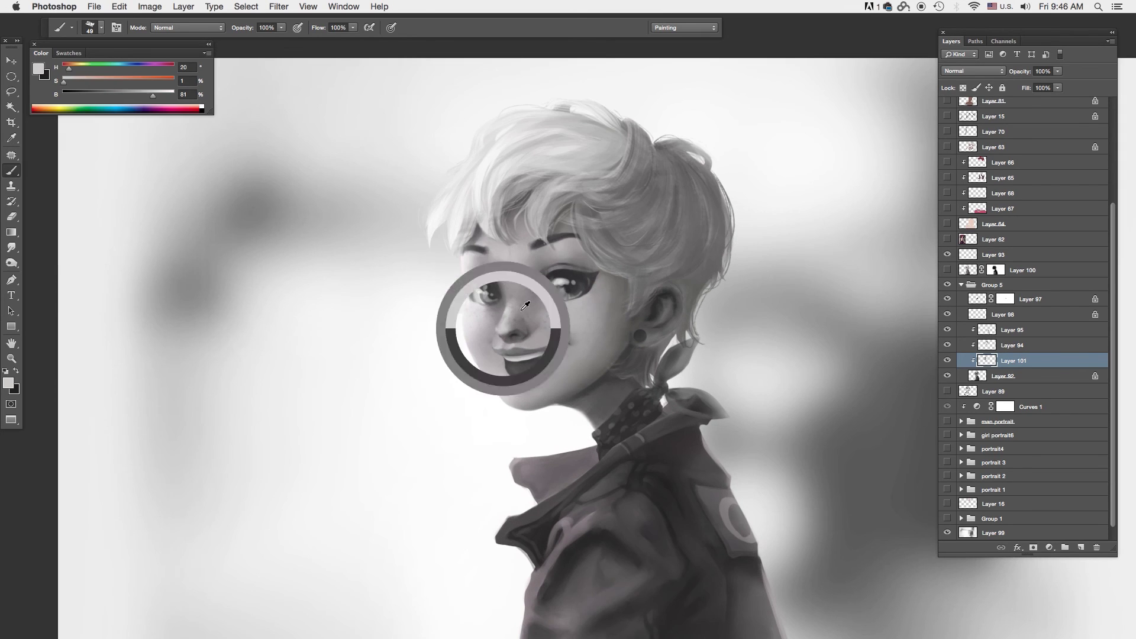
pyautogui.press('b')
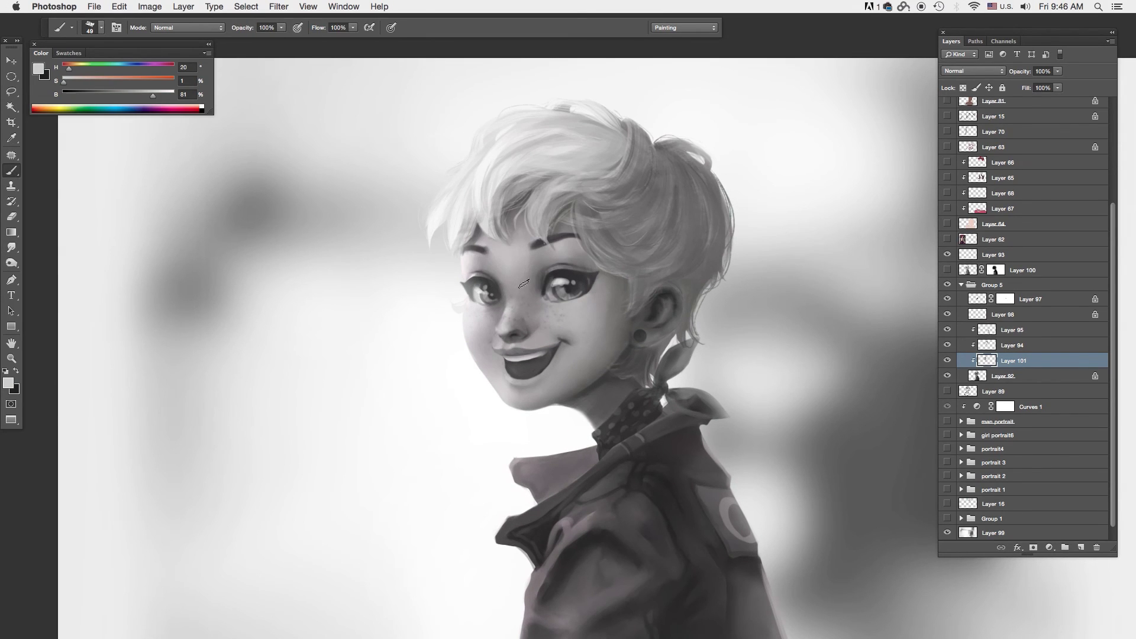
pyautogui.keyDown('alt'); pyautogui.click(569, 258); pyautogui.keyUp('alt')
pyautogui.keyDown('alt'); pyautogui.click(590, 298); pyautogui.keyUp('alt')
pyautogui.press('r')
pyautogui.moveTo(631, 479); pyautogui.dragTo(537, 444)
# Step: Sample a shadow tone and a dark tone near the mouth, zooming closer on the face
pyautogui.keyDown('alt'); pyautogui.click(453, 327); pyautogui.keyUp('alt')
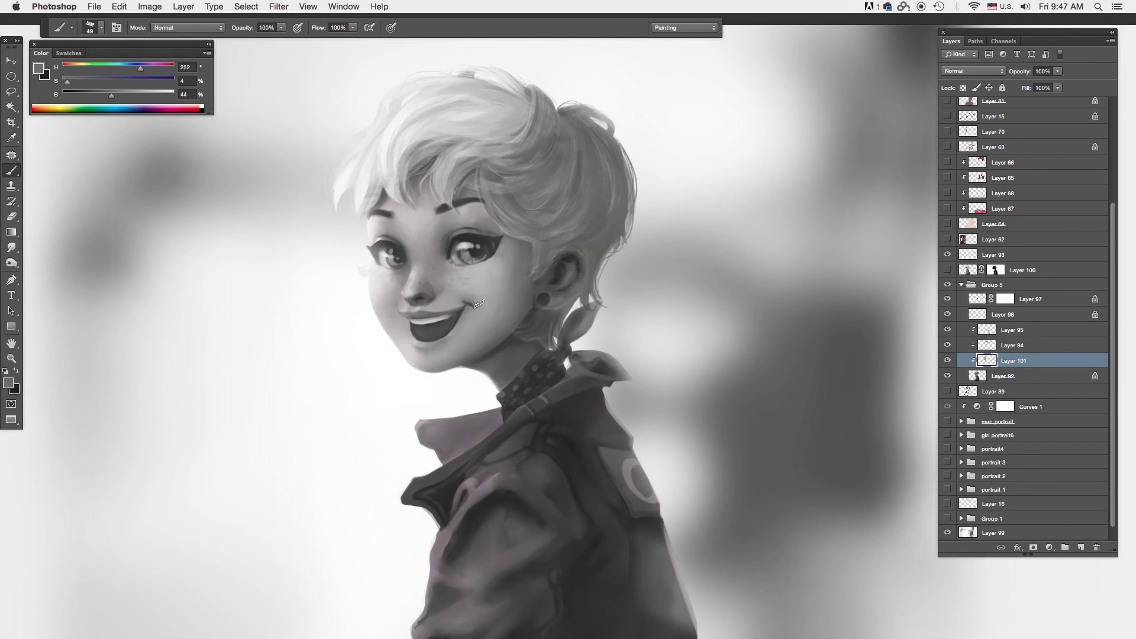
pyautogui.scroll(2, 473, 367)
pyautogui.rightClick(577, 266)
pyautogui.press('Return')
pyautogui.press('b')
pyautogui.keyDown('alt'); pyautogui.click(509, 349); pyautogui.keyUp('alt')
# Step: Sample chin and nearby skin tones and switch to a larger brush preset
pyautogui.scroll(1, 441, 346)
pyautogui.keyDown('alt'); pyautogui.click(441, 346); pyautogui.keyUp('alt')
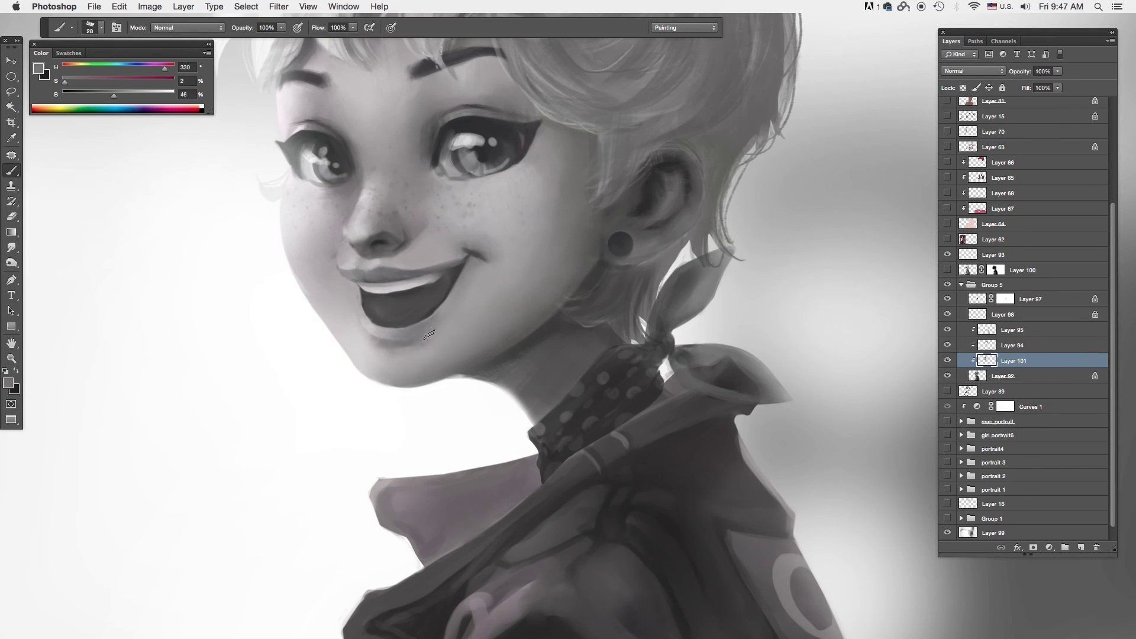
pyautogui.scroll(-2, 426, 355)
pyautogui.keyDown('alt'); pyautogui.click(536, 282); pyautogui.keyUp('alt')
pyautogui.rightClick(536, 283)
pyautogui.keyDown('alt'); pyautogui.click(477, 346); pyautogui.keyUp('alt')
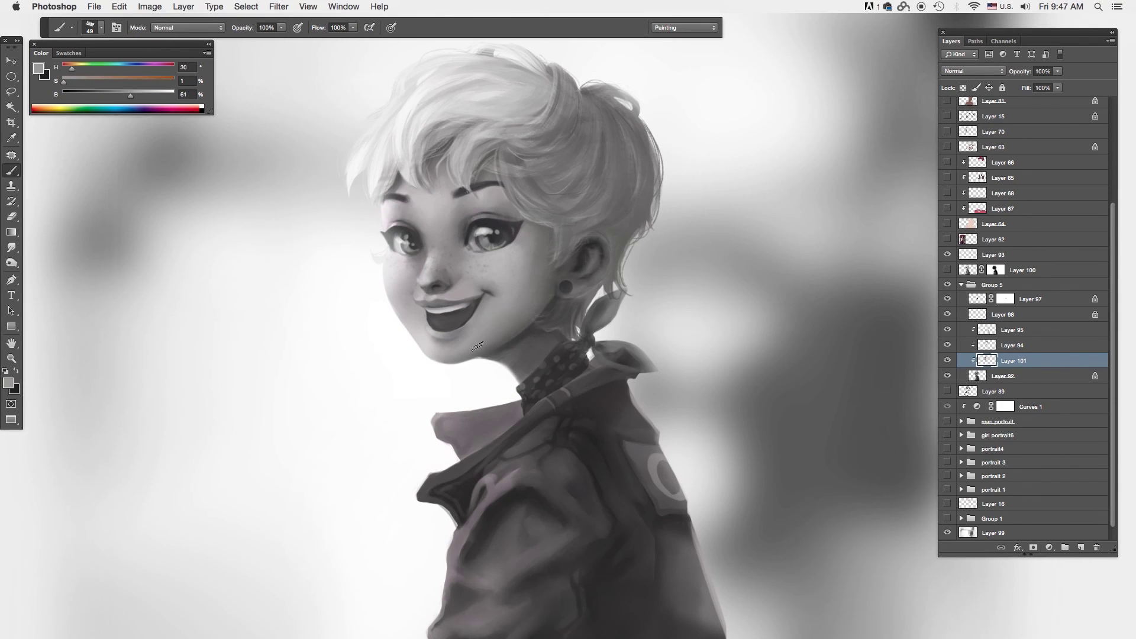
# Step: Select Layer 94 and paint light face and eye highlights, sampling tones from the face
pyautogui.keyDown('alt'); pyautogui.click(411, 274); pyautogui.keyUp('alt')
pyautogui.keyDown('alt'); pyautogui.click(475, 243); pyautogui.keyUp('alt')
pyautogui.keyDown('alt'); pyautogui.click(487, 250); pyautogui.keyUp('alt')
pyautogui.click(1039, 348)
pyautogui.keyDown('alt'); pyautogui.click(415, 258); pyautogui.keyUp('alt')
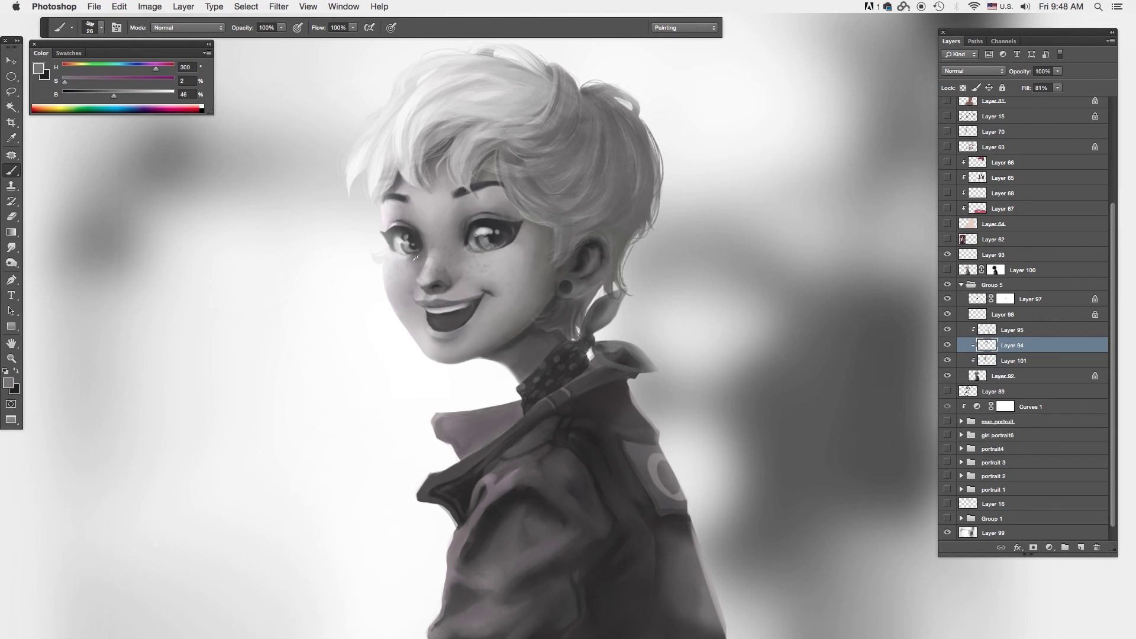
pyautogui.keyDown('alt'); pyautogui.click(501, 249); pyautogui.keyUp('alt')
pyautogui.press('r')
# Step: Sample grey and darker lip tones to start darkening the bottom lip
pyautogui.keyDown('alt'); pyautogui.click(549, 329); pyautogui.keyUp('alt')
pyautogui.press('b')
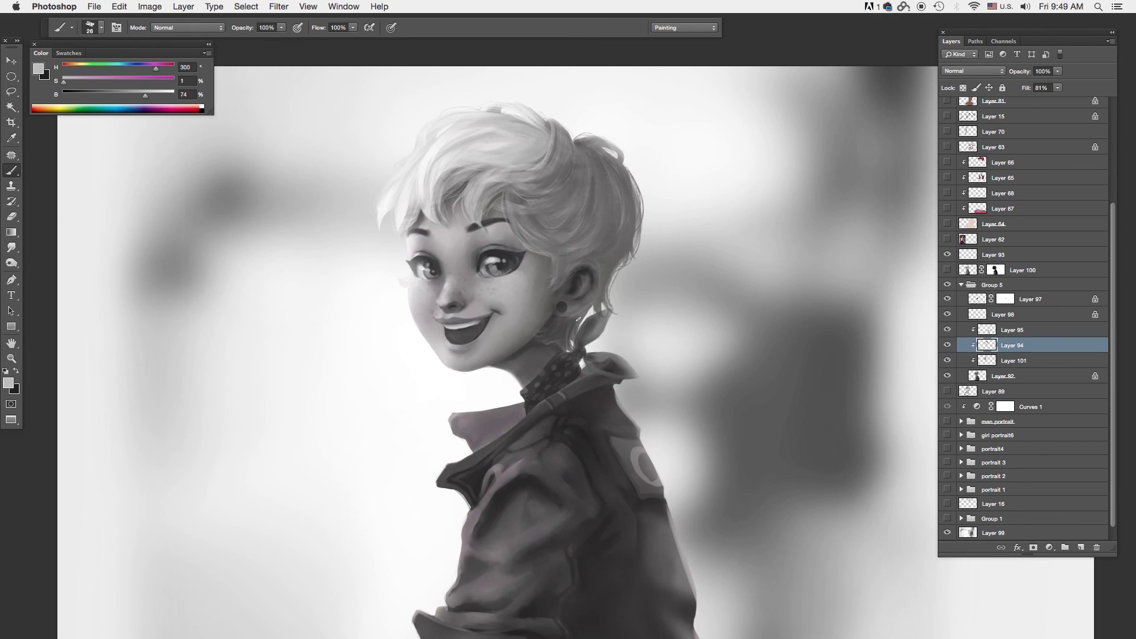
pyautogui.keyDown('ctrl'); pyautogui.click(472, 346); pyautogui.keyUp('ctrl')
pyautogui.keyDown('alt'); pyautogui.click(438, 351); pyautogui.keyUp('alt')
pyautogui.keyDown('alt'); pyautogui.click(440, 348); pyautogui.keyUp('alt')
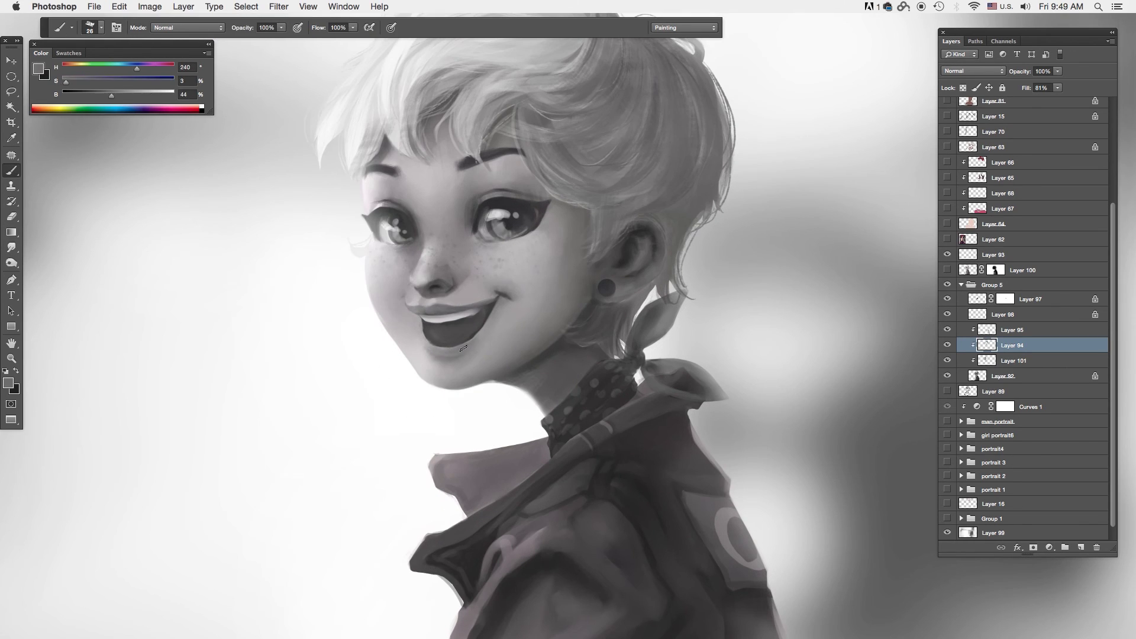
pyautogui.keyDown('alt'); pyautogui.click(498, 329); pyautogui.keyUp('alt')
pyautogui.rightClick(470, 232)
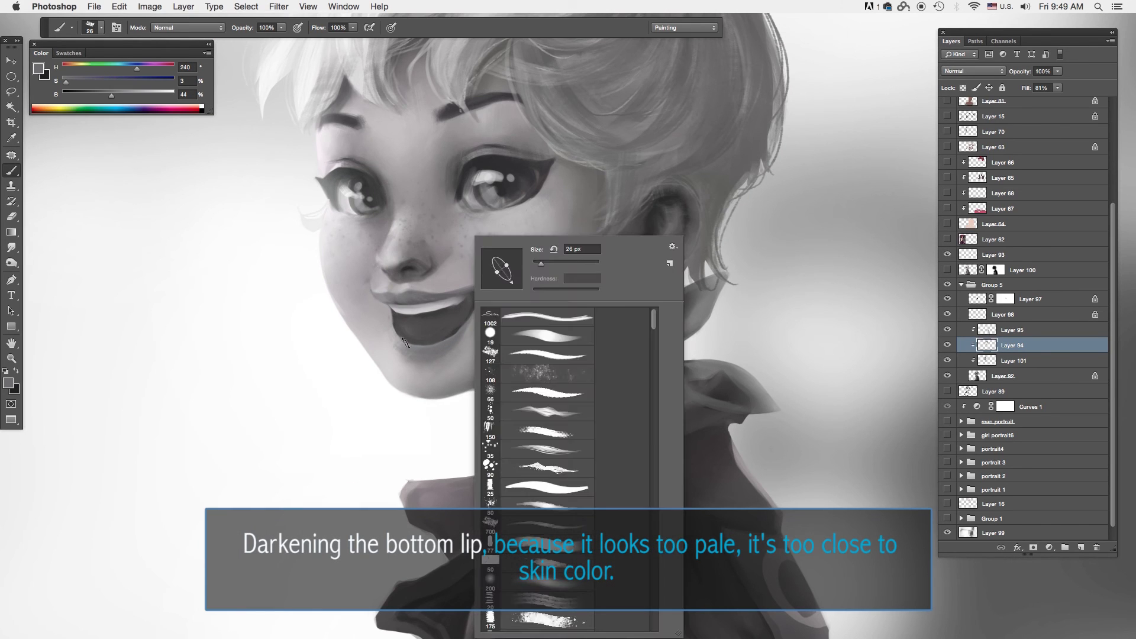
# Step: Sample light and dark mouth tones and blend the shading below the lip toward the chin
pyautogui.keyDown('alt'); pyautogui.click(456, 334); pyautogui.keyUp('alt')
pyautogui.keyDown('alt'); pyautogui.click(426, 330); pyautogui.keyUp('alt')
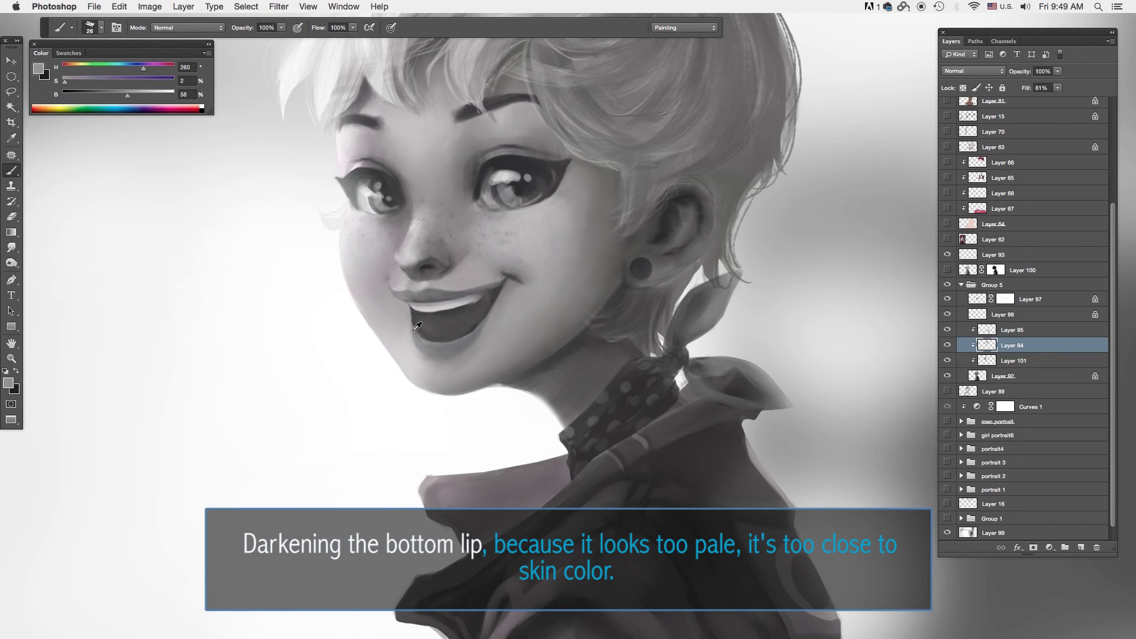
pyautogui.keyDown('alt'); pyautogui.click(417, 327); pyautogui.keyUp('alt')
pyautogui.keyDown('ctrl'); pyautogui.keyDown('alt'); pyautogui.click(502, 353); pyautogui.keyUp('alt'); pyautogui.keyUp('ctrl')
pyautogui.press('r')
pyautogui.keyDown('ctrl'); pyautogui.keyDown('alt'); pyautogui.click(469, 378); pyautogui.keyUp('alt'); pyautogui.keyUp('ctrl')
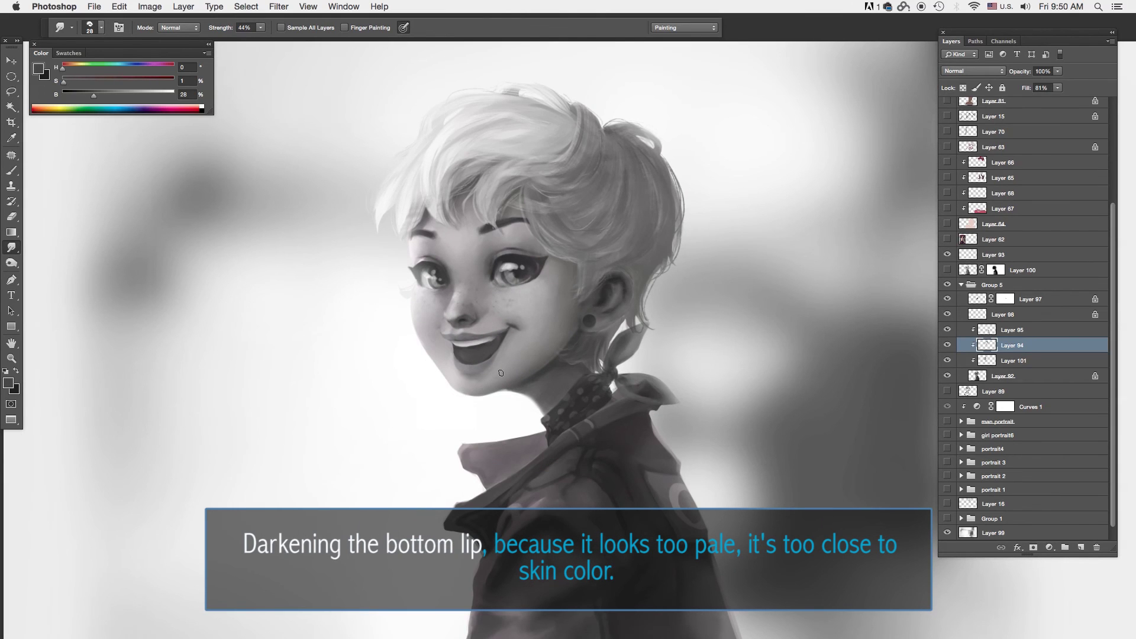
pyautogui.press('b')
pyautogui.press('r')
pyautogui.press('b')
# Step: Sample dark lip and mid-grey tones and touch up the lip shading
pyautogui.keyDown('alt'); pyautogui.click(521, 396); pyautogui.keyUp('alt')
pyautogui.press('r')
pyautogui.press('b')
pyautogui.keyDown('ctrl'); pyautogui.keyDown('alt'); pyautogui.click(619, 310); pyautogui.keyUp('alt'); pyautogui.keyUp('ctrl')
pyautogui.keyDown('alt'); pyautogui.click(501, 428); pyautogui.keyUp('alt')
pyautogui.rightClick(523, 426)
pyautogui.press('Escape')
pyautogui.keyDown('alt'); pyautogui.click(551, 423); pyautogui.keyUp('alt')
pyautogui.keyDown('ctrl'); pyautogui.keyDown('alt'); pyautogui.click(545, 403); pyautogui.keyUp('alt'); pyautogui.keyUp('ctrl')
pyautogui.rightClick(617, 286)
pyautogui.press('Escape')
pyautogui.keyDown('alt'); pyautogui.click(550, 408); pyautogui.keyUp('alt')
# Step: Darken the upper edge of the teeth with a smaller brush preset
pyautogui.press('r')
pyautogui.hotkey('ctrl', '-')
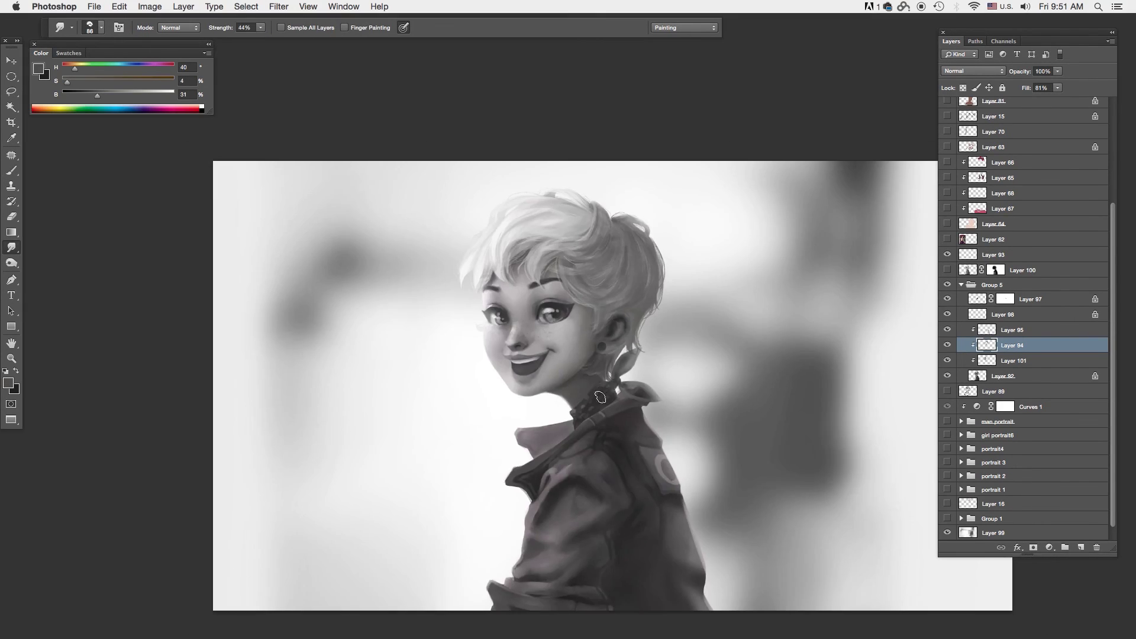
pyautogui.press('b')
pyautogui.hotkey('ctrl', '+')
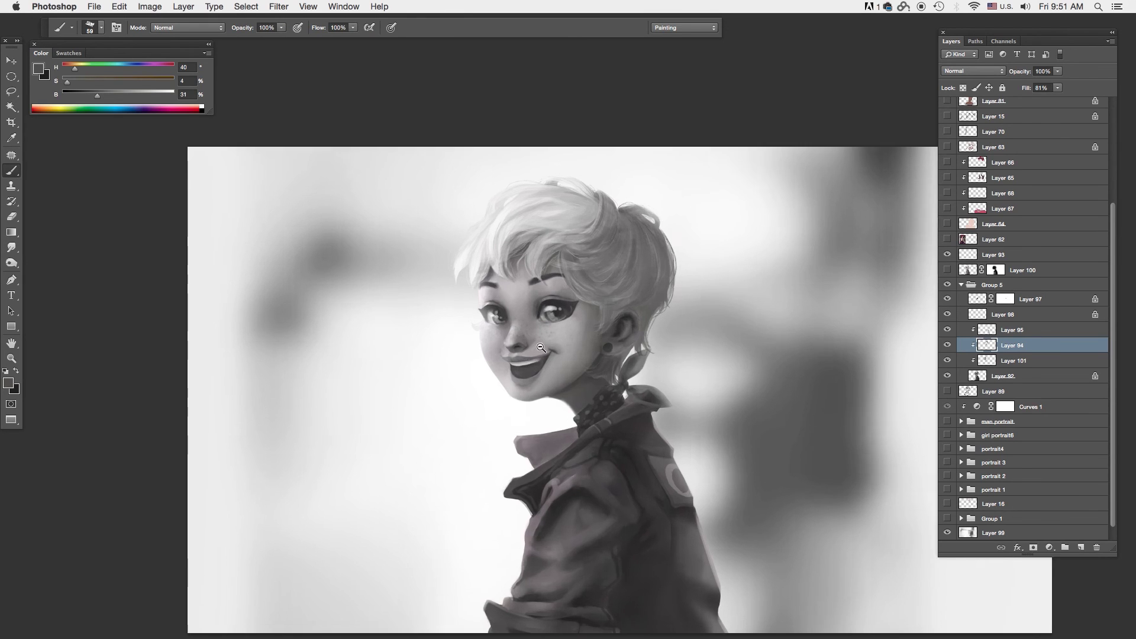
pyautogui.rightClick(600, 236)
pyautogui.doubleClick(627, 296)
pyautogui.keyDown('alt'); pyautogui.click(506, 392); pyautogui.keyUp('alt')
pyautogui.moveTo(506, 393); pyautogui.dragTo(540, 392)
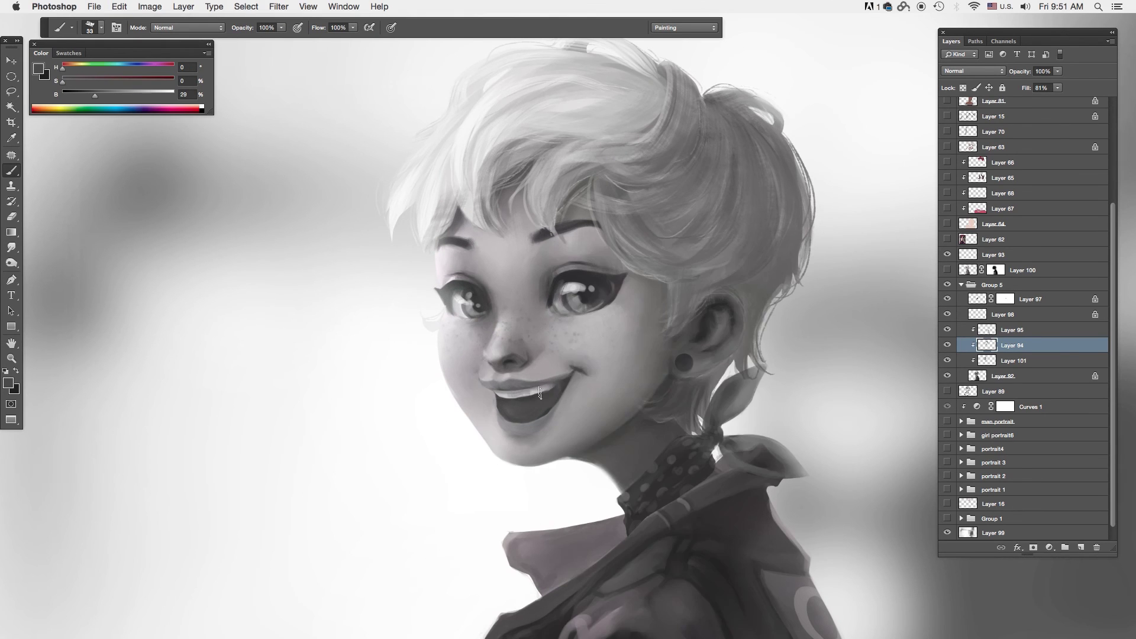
# Step: Sample dark tones near the lips and alternate smudging and painting the mouth
pyautogui.hotkey('ctrl', '+')
pyautogui.keyDown('alt'); pyautogui.click(558, 372); pyautogui.keyUp('alt')
pyautogui.press('r')
pyautogui.rightClick(556, 379)
pyautogui.press('Return')
pyautogui.hotkey('ctrl', '-')
pyautogui.press('b')
pyautogui.keyDown('alt'); pyautogui.click(563, 392); pyautogui.keyUp('alt')
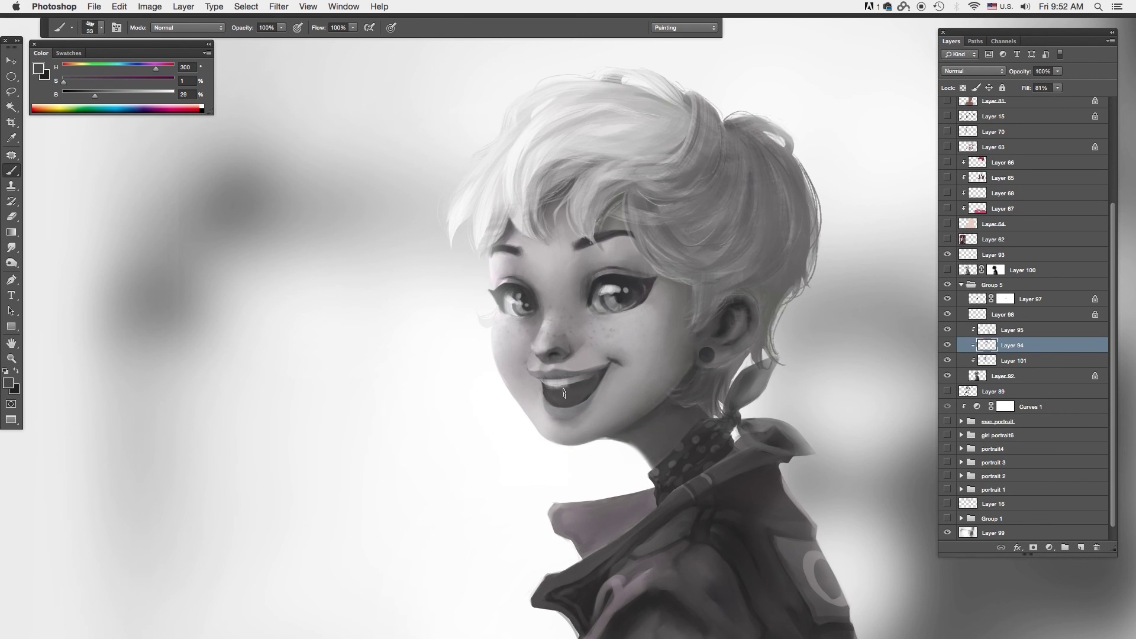
# Step: Smear the shading from the smile's corner along the smile line
pyautogui.press('l')
pyautogui.scroll(-2, 570, 391)
pyautogui.scroll(2, 571, 390)
pyautogui.scroll(2, 571, 391)
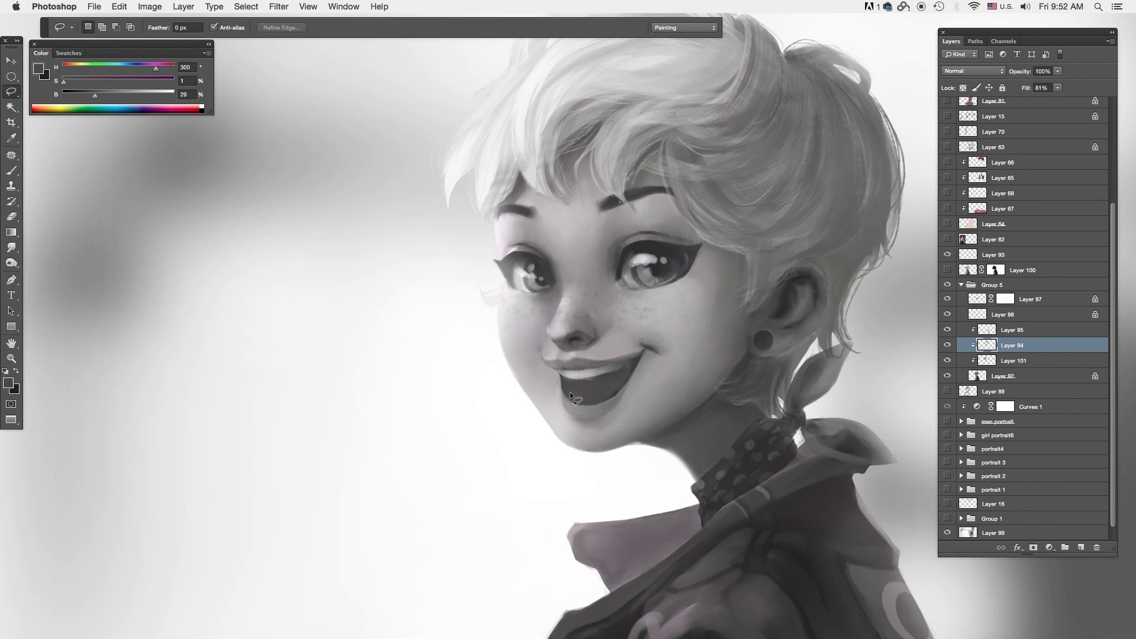
pyautogui.scroll(2, 570, 385)
pyautogui.press('b')
pyautogui.keyDown('alt'); pyautogui.click(562, 379); pyautogui.keyUp('alt')
pyautogui.moveTo(561, 379); pyautogui.dragTo(611, 395)
pyautogui.press('r')
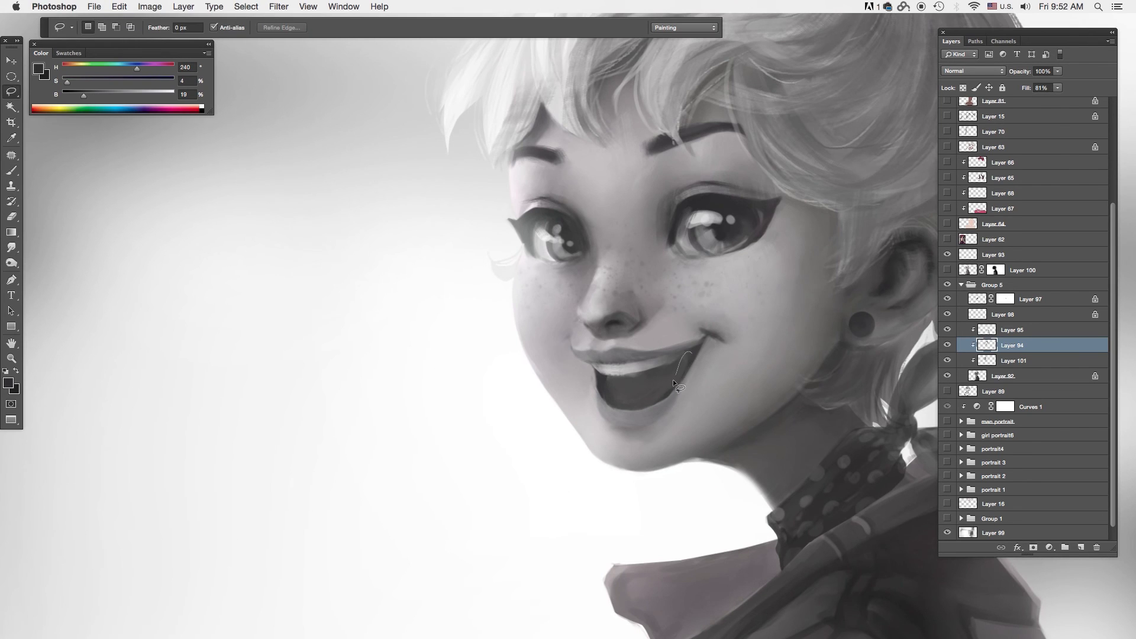
# Step: Pick up a dark tone from the painting and smudge-blend the mouth shading
pyautogui.scroll(-3, 615, 415)
pyautogui.press('b')
pyautogui.scroll(2, 438, 411)
pyautogui.scroll(2, 506, 416)
pyautogui.keyDown('alt'); pyautogui.click(526, 408); pyautogui.keyUp('alt')
pyautogui.press('r')
pyautogui.scroll(-3, 482, 408)
pyautogui.scroll(-3, 604, 426)
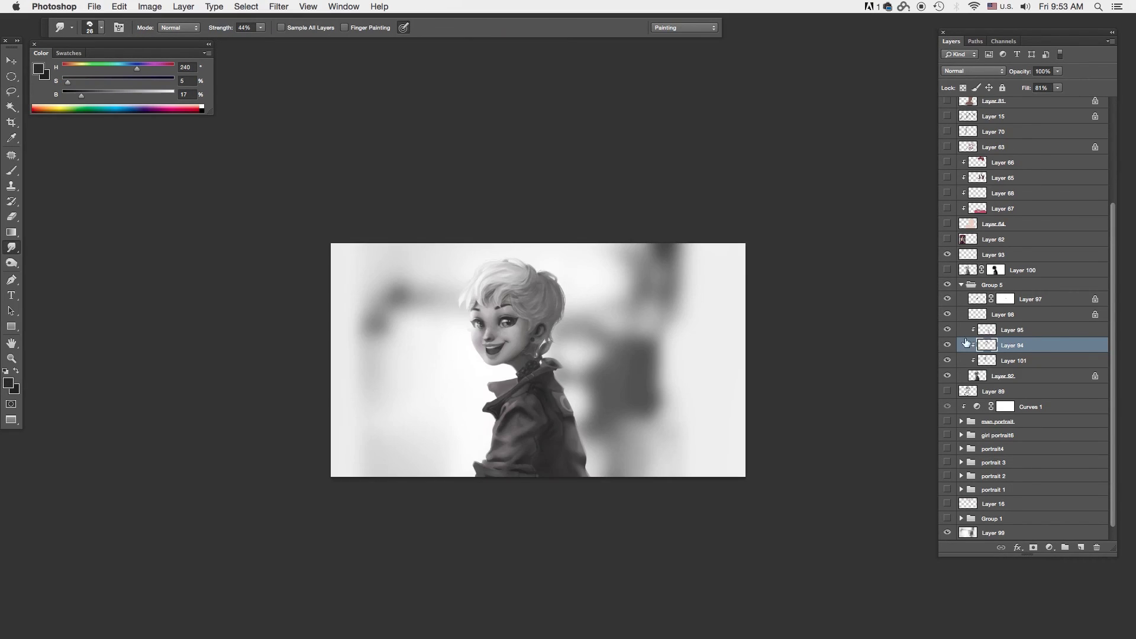
pyautogui.scroll(2, 522, 300)
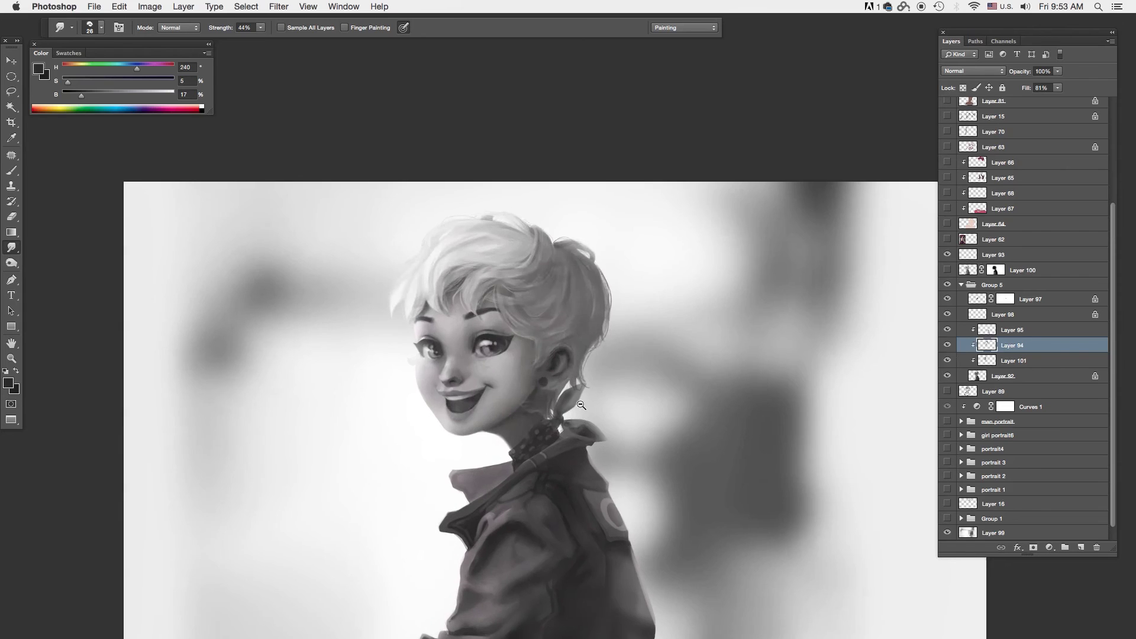
# Step: Select Layer 101 and toggle its visibility to compare the mouth edits
pyautogui.click(1012, 360)
pyautogui.press('e')
pyautogui.rightClick(561, 234)
pyautogui.press('Escape')
pyautogui.scroll(-2, 500, 478)
pyautogui.click(947, 360)
pyautogui.hotkey('ctrl', '+')
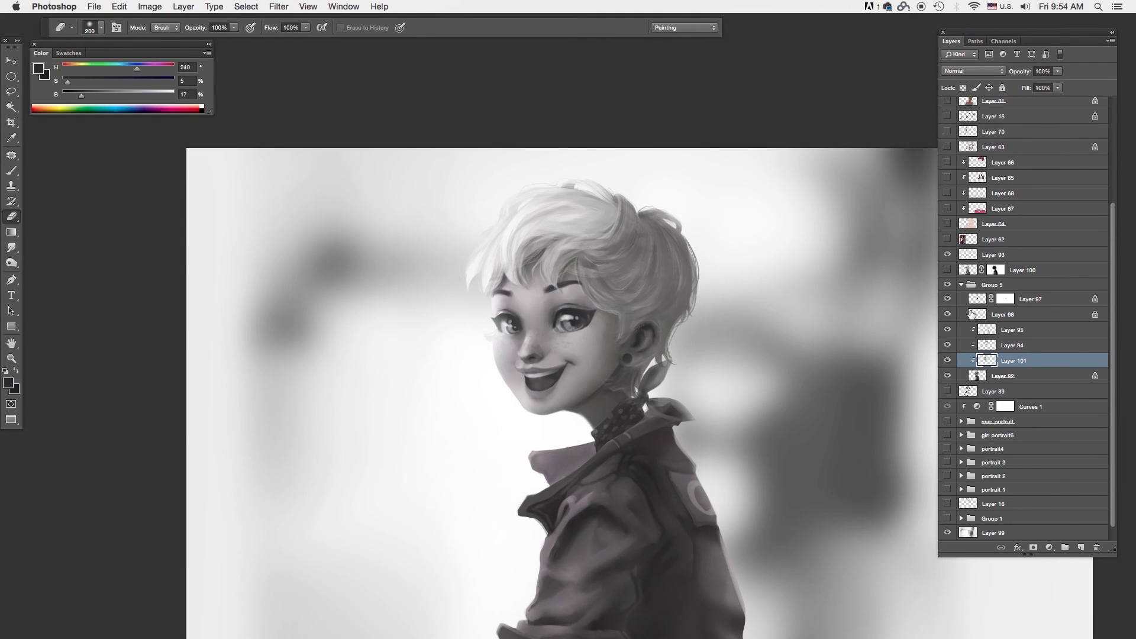
# Step: Sample skin greys and erase shading along the nose bridge with a small eraser
pyautogui.press('b')
pyautogui.scroll(3, 528, 378)
pyautogui.keyDown('alt'); pyautogui.click(528, 388); pyautogui.keyUp('alt')
pyautogui.keyDown('alt'); pyautogui.click(525, 362); pyautogui.keyUp('alt')
pyautogui.press('e')
pyautogui.hotkey('alt', ']')
pyautogui.moveTo(523, 372); pyautogui.dragTo(554, 351)
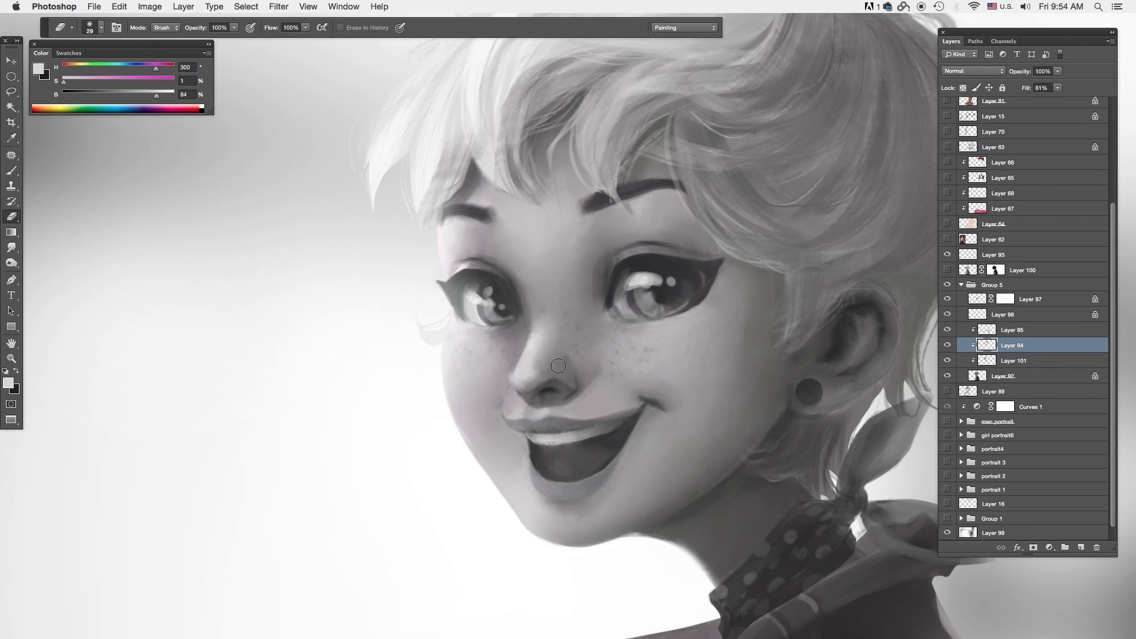
pyautogui.hotkey('alt', '[')
pyautogui.press('r')
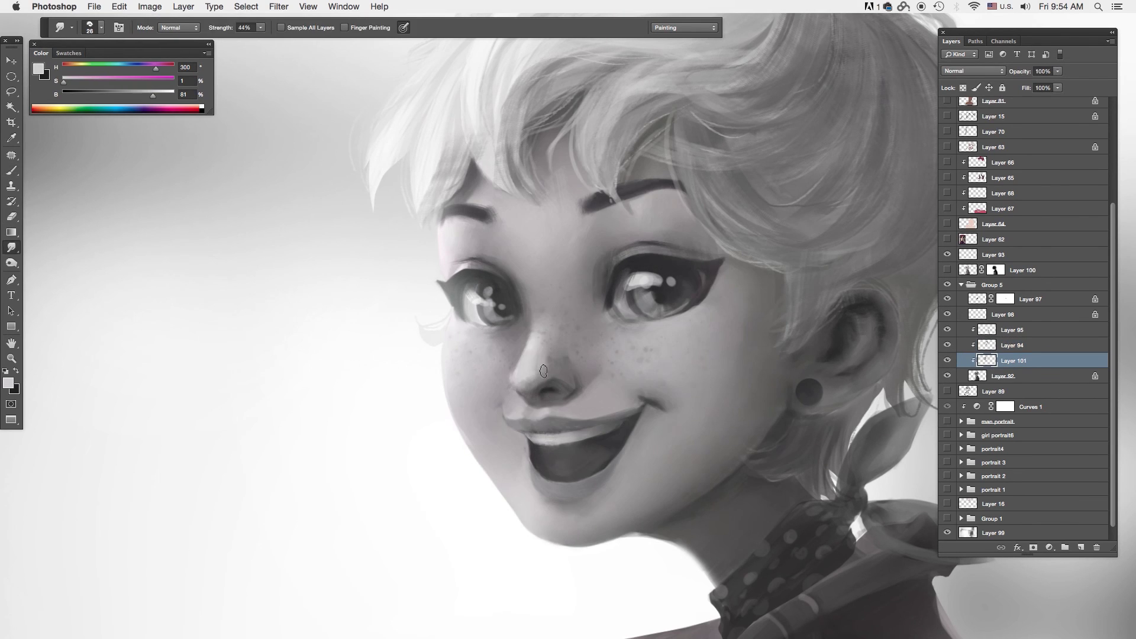
pyautogui.scroll(-3, 599, 322)
pyautogui.scroll(-2, 599, 322)
# Step: Sample a lighter face grey, smudge the remaining nose shading, and collapse Group 5
pyautogui.press('b')
pyautogui.keyDown('alt'); pyautogui.click(465, 254); pyautogui.keyUp('alt')
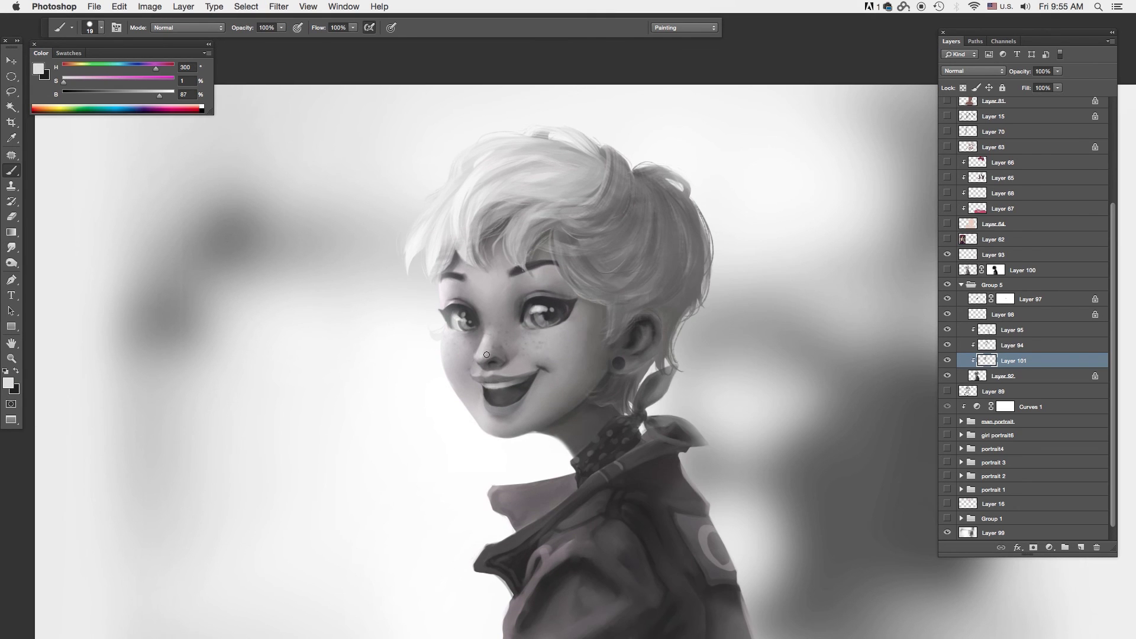
pyautogui.scroll(1, 605, 322)
pyautogui.press('r')
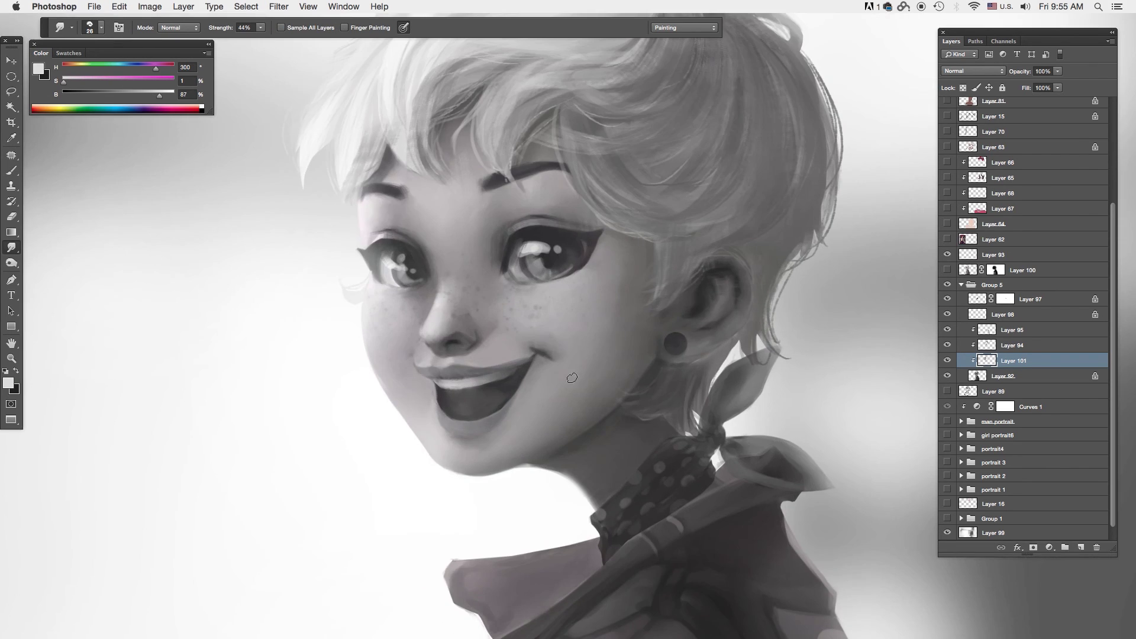
pyautogui.scroll(2, 605, 322)
pyautogui.scroll(-2, 605, 323)
pyautogui.scroll(-2, 579, 379)
pyautogui.scroll(-2, 556, 432)
pyautogui.scroll(-1, 521, 467)
pyautogui.scroll(3, 497, 450)
pyautogui.scroll(1, 473, 455)
pyautogui.hotkey('alt', ']')
pyautogui.hotkey('alt', ']')
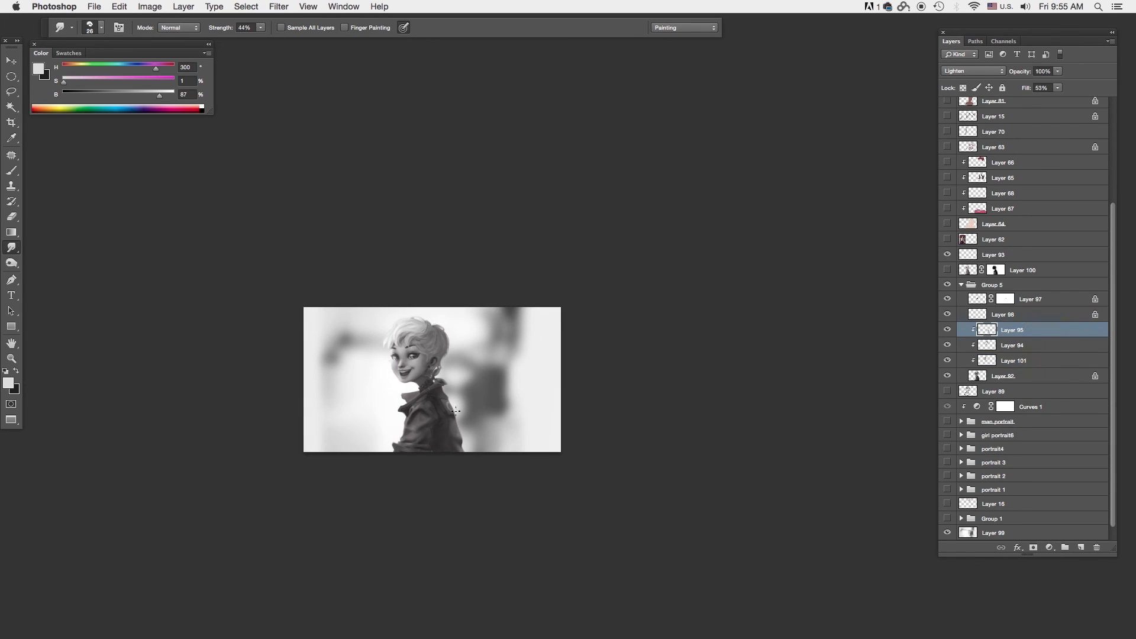
pyautogui.click(960, 285)
# Step: Stamp the visible girl into Layer 102, hide Group 5, and size the Dodge brush
pyautogui.hotkey('ctrl', 'alt', 'e')
pyautogui.click(946, 362)
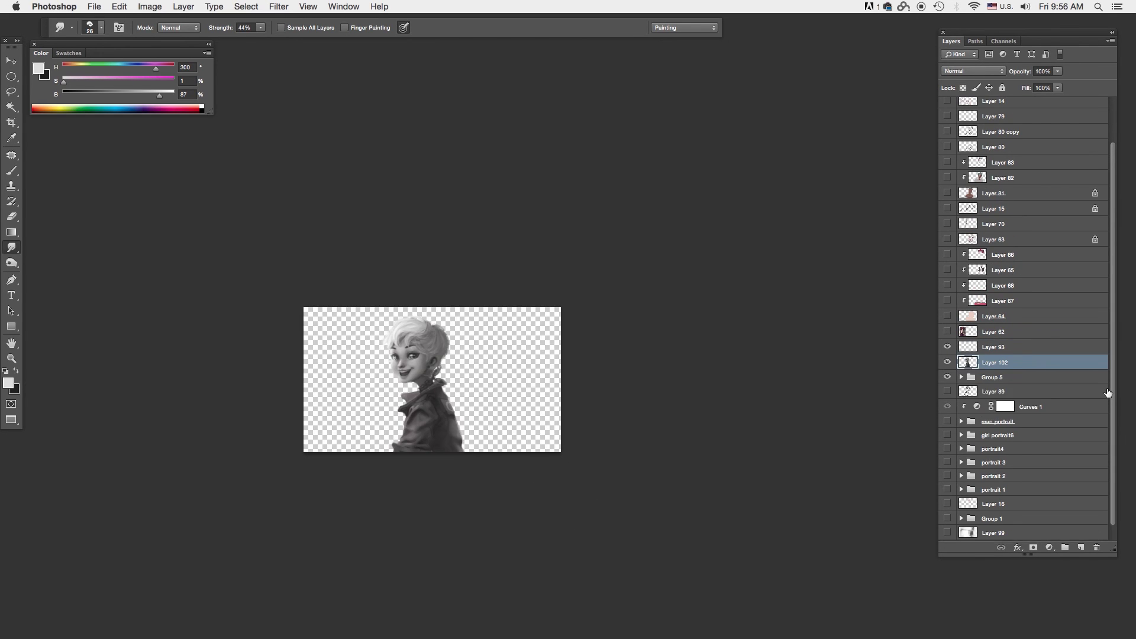
pyautogui.scroll(2, 455, 378)
pyautogui.press('o')
pyautogui.rightClick(506, 233)
pyautogui.scroll(-3, 505, 355)
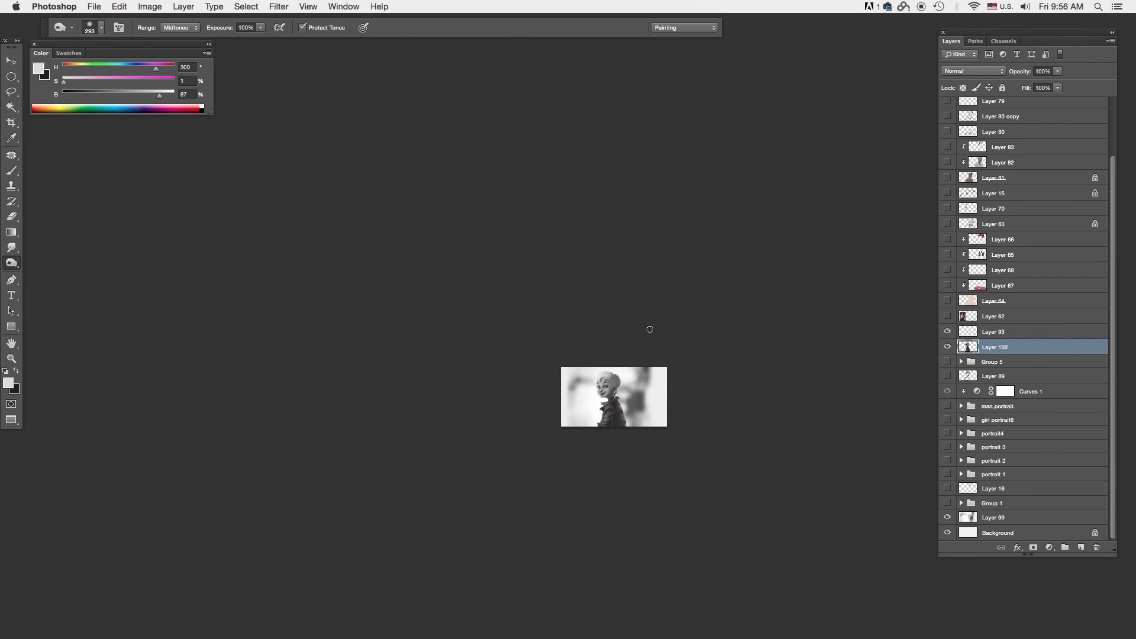
pyautogui.scroll(1, 525, 427)
pyautogui.scroll(-1, 524, 426)
pyautogui.scroll(1, 525, 427)
# Step: Alternate Dodge and Burn at full and half exposure on the girl's tones
pyautogui.moveTo(12, 262); pyautogui.dragTo(47, 273)
pyautogui.scroll(1, 561, 420)
pyautogui.scroll(1, 561, 420)
pyautogui.hotkey('shift', 'o')
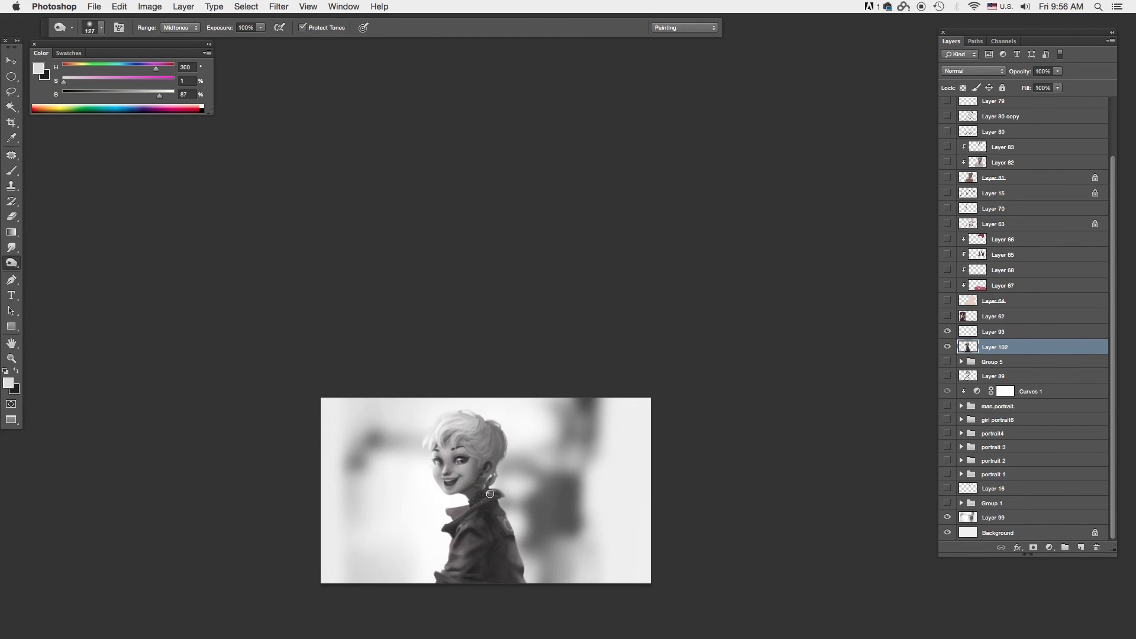
pyautogui.scroll(-1, 449, 496)
pyautogui.scroll(1, 450, 496)
pyautogui.scroll(3, 538, 510)
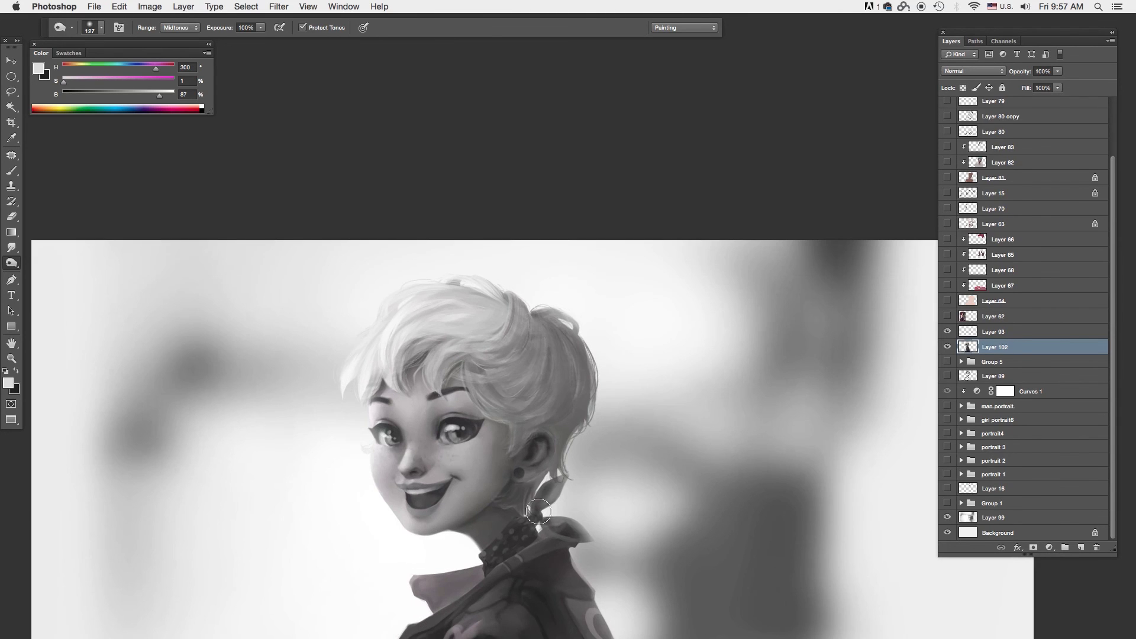
pyautogui.hotkey('shift', 'o')
pyautogui.scroll(-1, 448, 457)
# Step: Enlarge the Dodge brush twice and lighten broader areas of the girl
pyautogui.press(']')
pyautogui.press(']')
pyautogui.press(']')
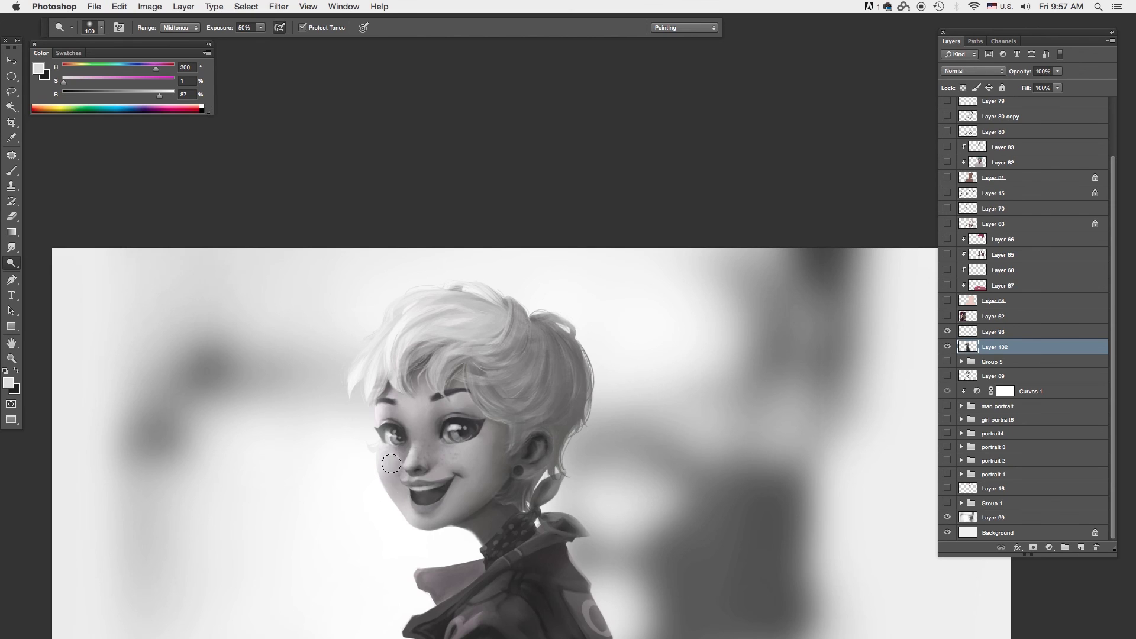
pyautogui.scroll(-4, 500, 442)
pyautogui.scroll(2, 532, 437)
pyautogui.scroll(-2, 568, 432)
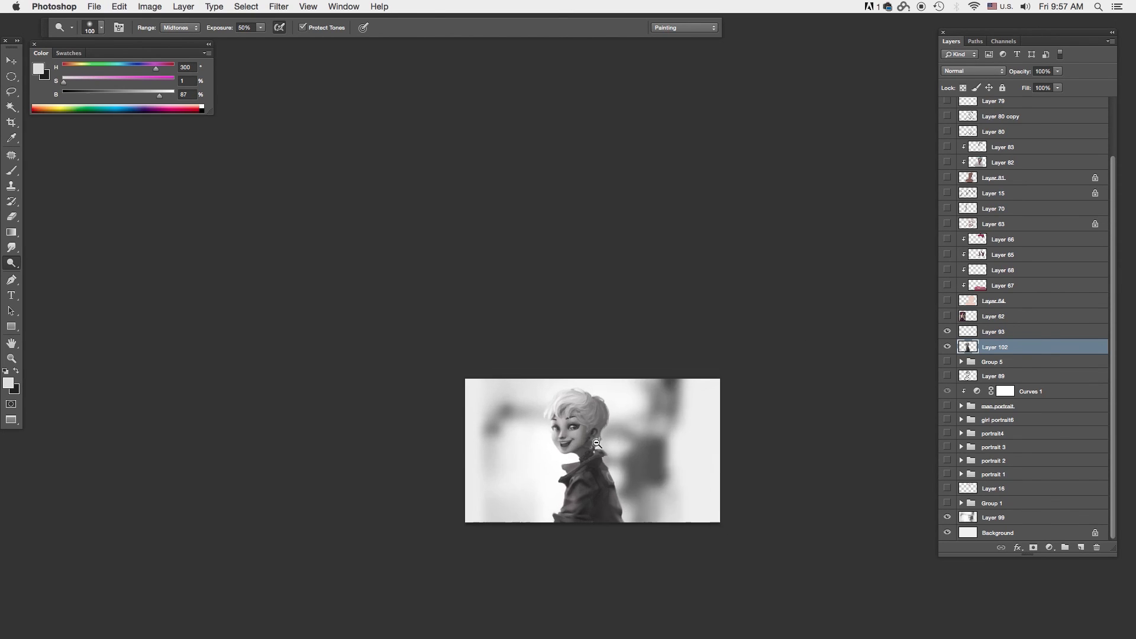
pyautogui.scroll(2, 608, 425)
pyautogui.press(']')
pyautogui.press(']')
pyautogui.press(']')
pyautogui.scroll(-1, 625, 442)
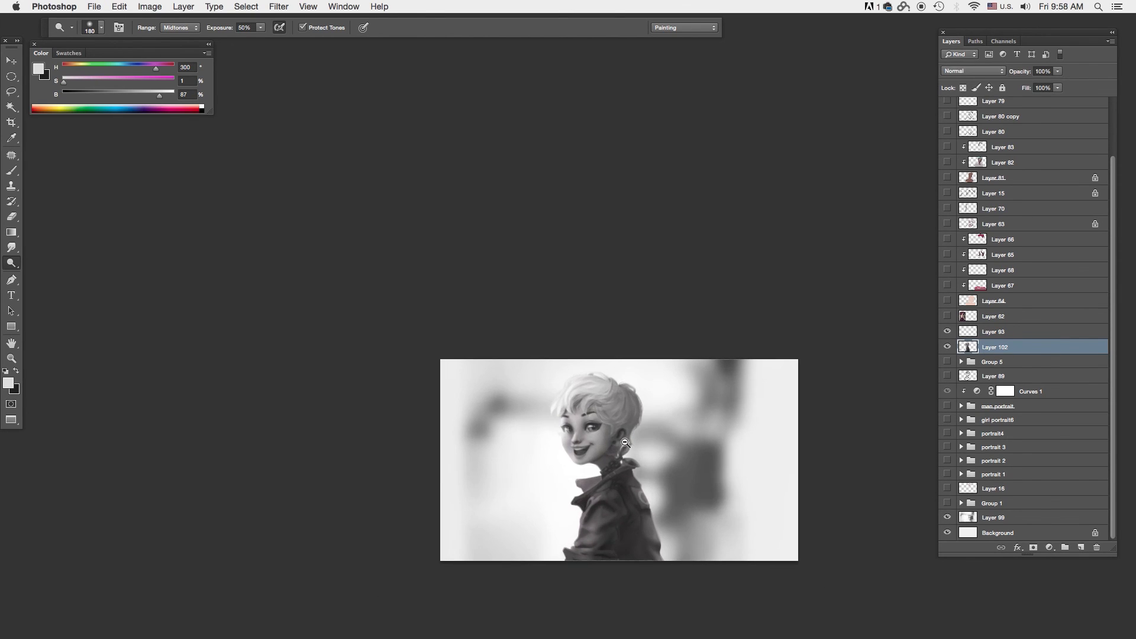
# Step: Burn shadows with a much larger brush, dodge again, and duplicate Layer 102
pyautogui.hotkey('shift', 'o')
pyautogui.press(']')
pyautogui.press(']')
pyautogui.press(']')
pyautogui.scroll(-1, 713, 429)
pyautogui.scroll(1, 718, 393)
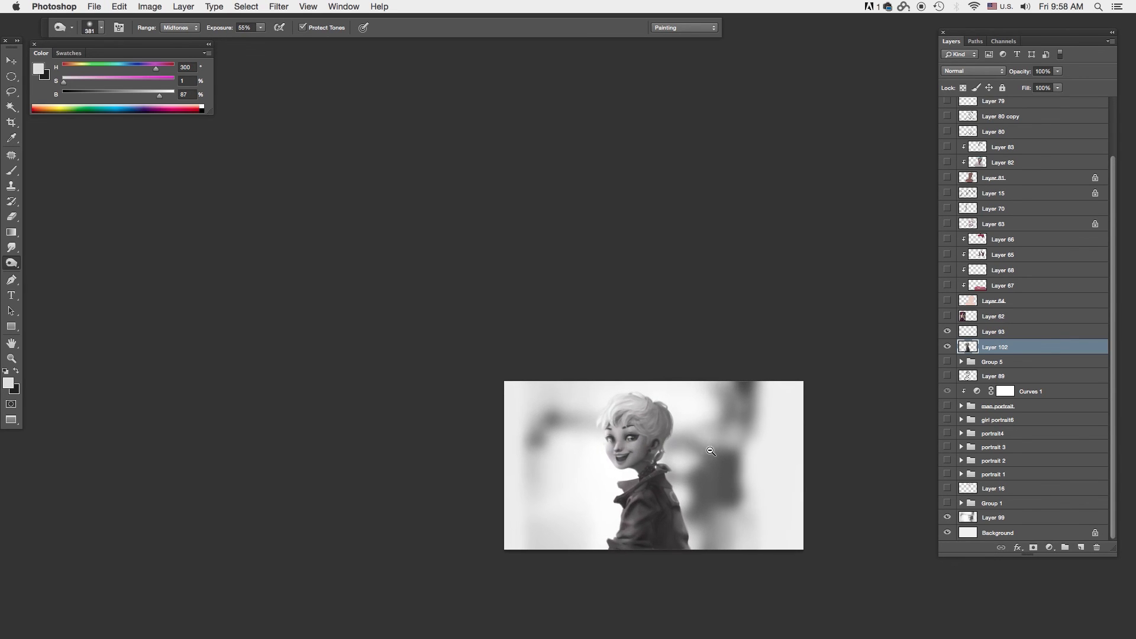
pyautogui.hotkey('shift', 'o')
pyautogui.scroll(1, 650, 514)
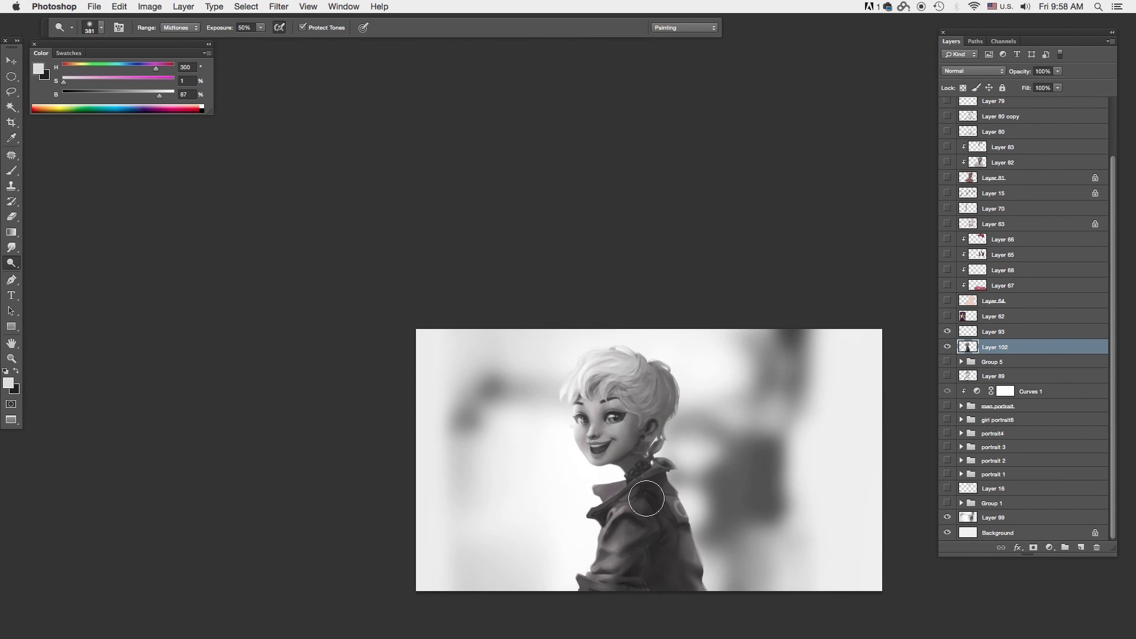
pyautogui.scroll(-3, 656, 497)
pyautogui.scroll(3, 657, 496)
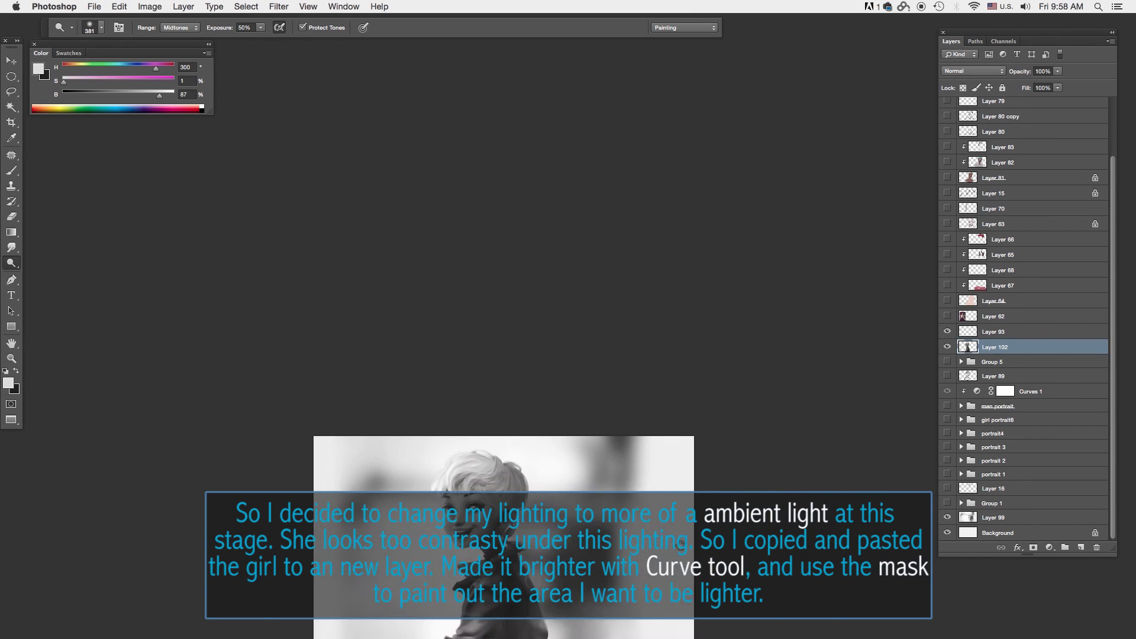
pyautogui.hotkey('ctrl', 'j')
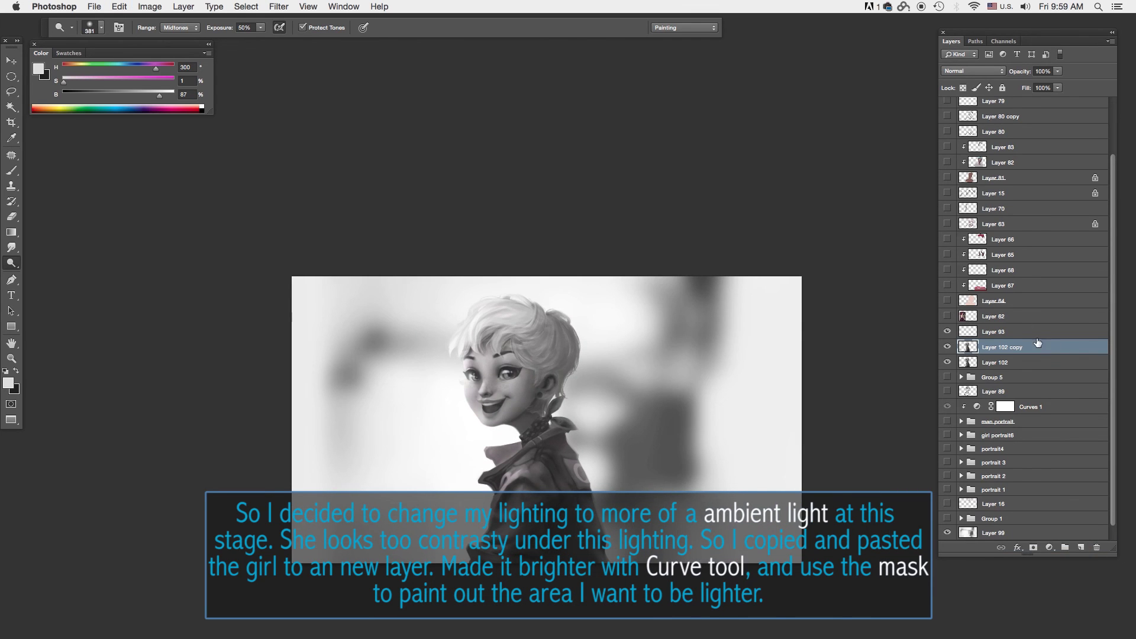
# Step: Brighten Layer 102 copy with an upward Curves bend and add a layer mask
pyautogui.hotkey('ctrl', 'm')
pyautogui.moveTo(780, 355); pyautogui.dragTo(776, 337)
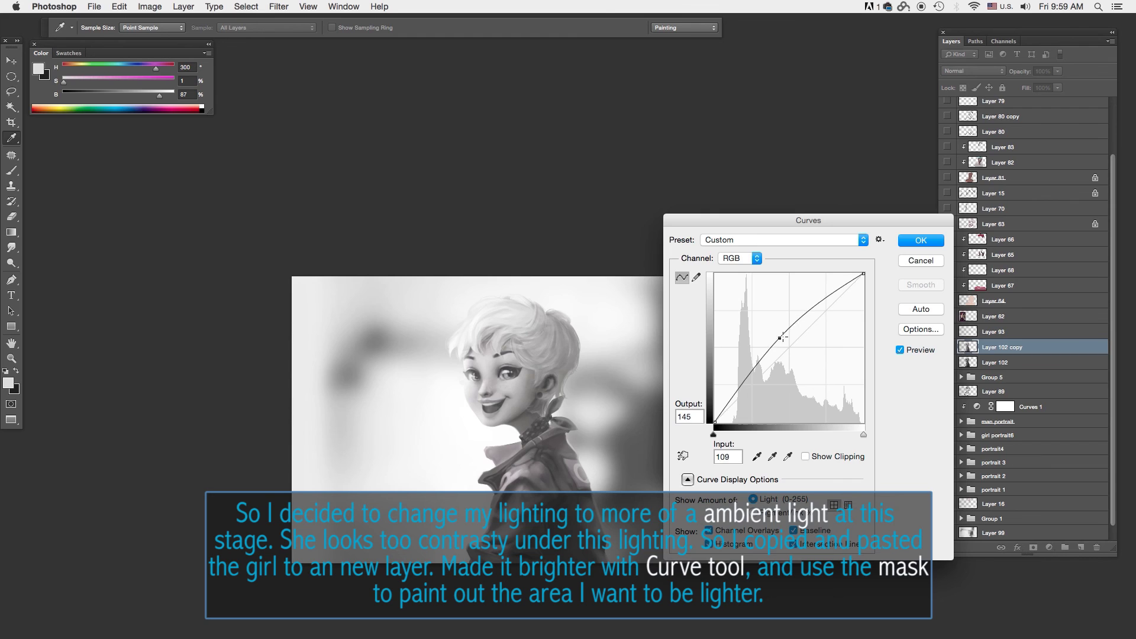
pyautogui.press('Return')
pyautogui.click(1033, 547)
# Step: Set black as the painting colour with a 452 px brush
pyautogui.press('o')
pyautogui.press('x')
pyautogui.press('b')
pyautogui.rightClick(530, 237)
pyautogui.moveTo(644, 266); pyautogui.dragTo(648, 266)
pyautogui.press('Return')
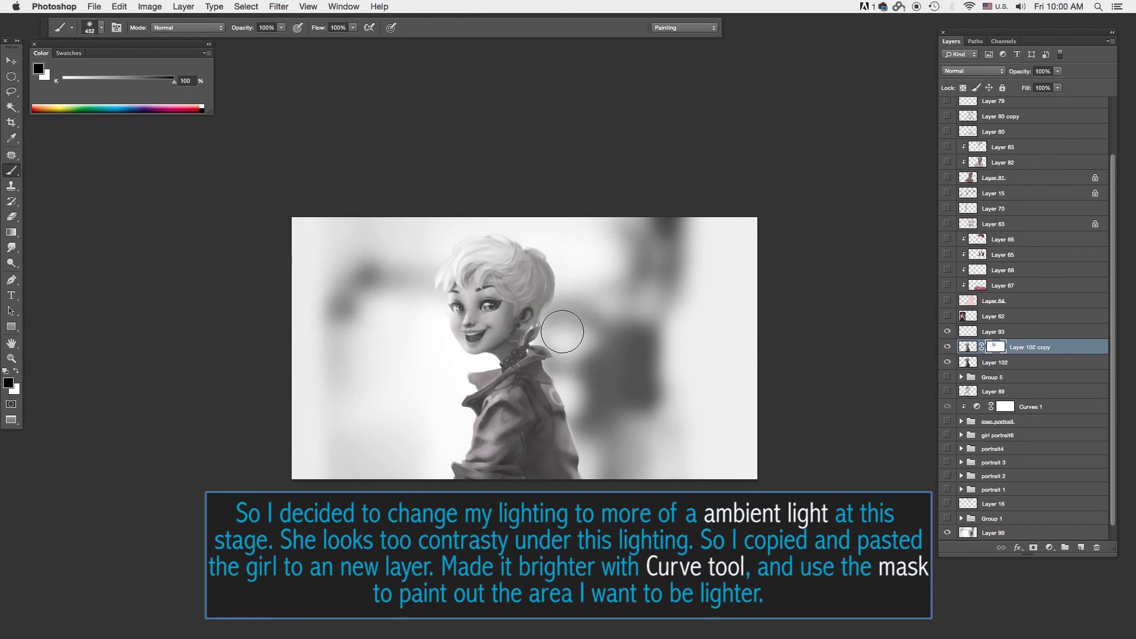
# Step: Review the masked brightening at several zooms, adjust brush size, and undo the last mask stroke
pyautogui.press('super+minus')
pyautogui.press('super+0')
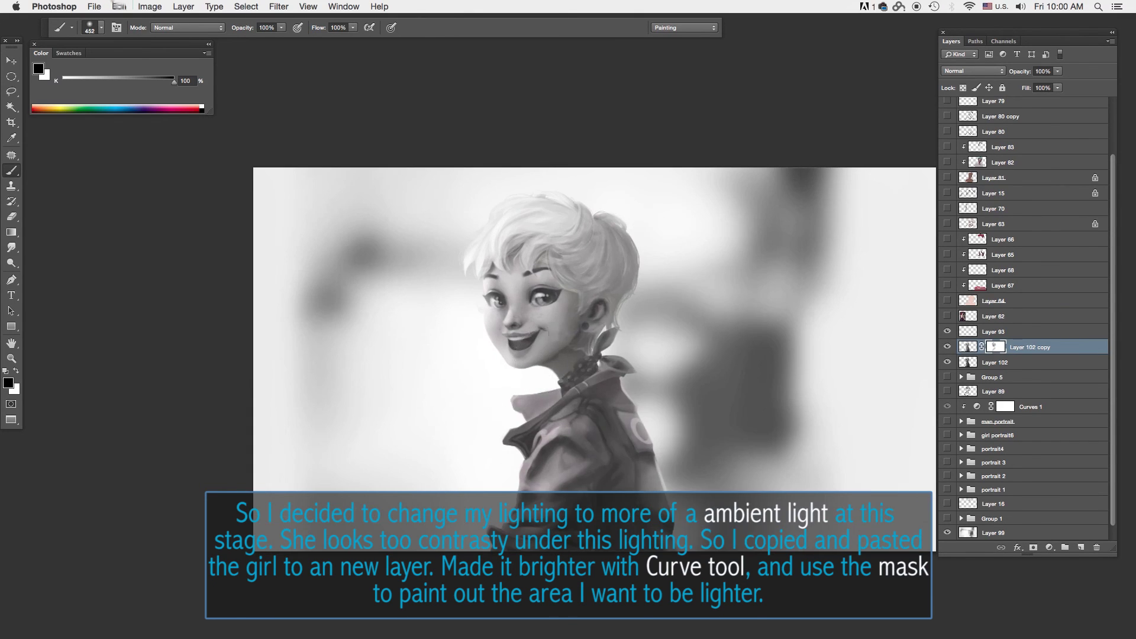
pyautogui.press('super+plus')
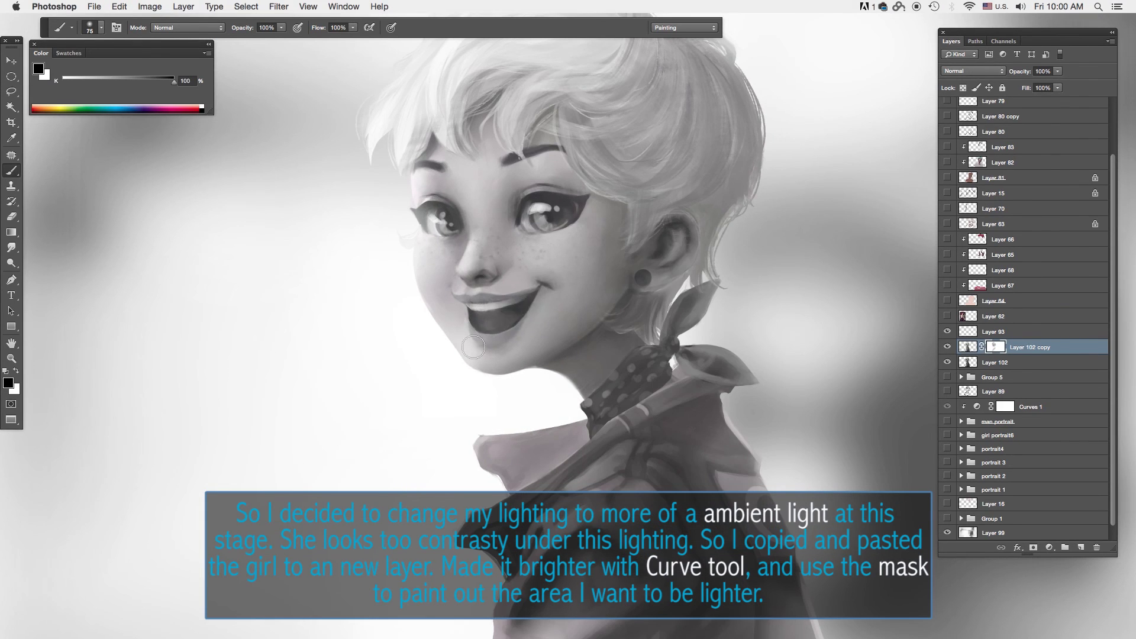
pyautogui.press('super+minus')
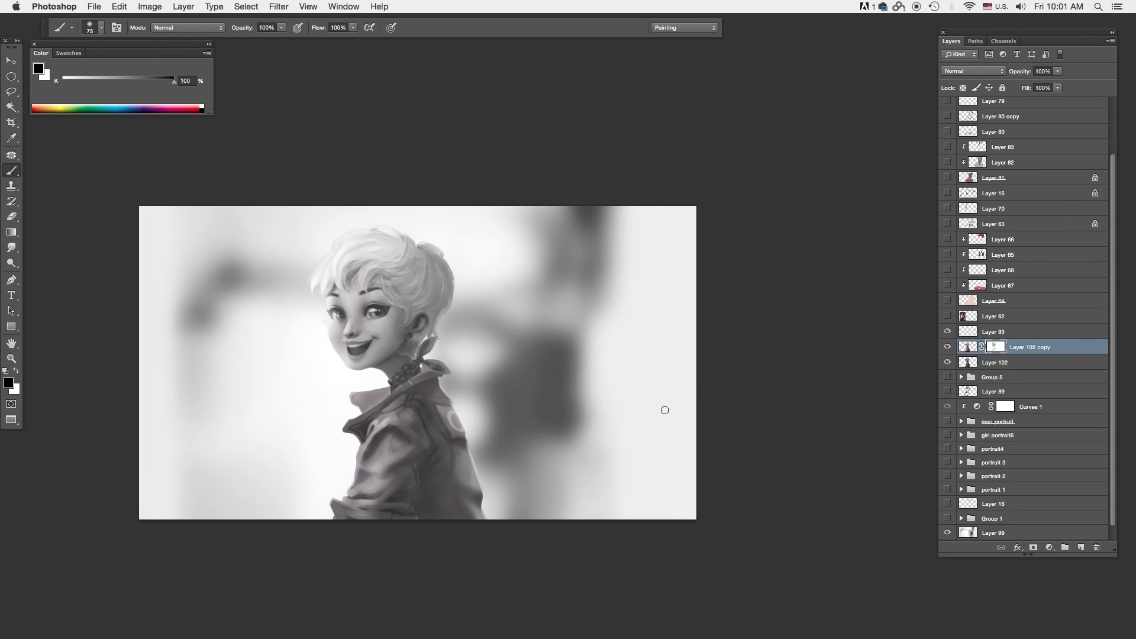
pyautogui.rightClick(439, 383)
pyautogui.hotkey('ctrl', 'z')
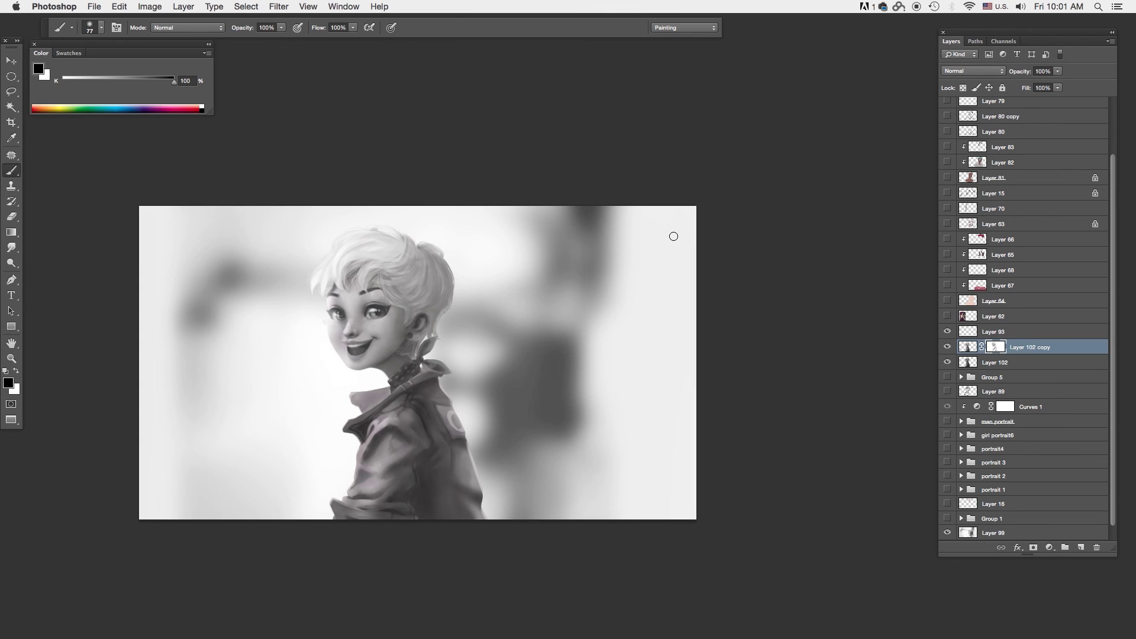
pyautogui.scroll(3, 629, 469)
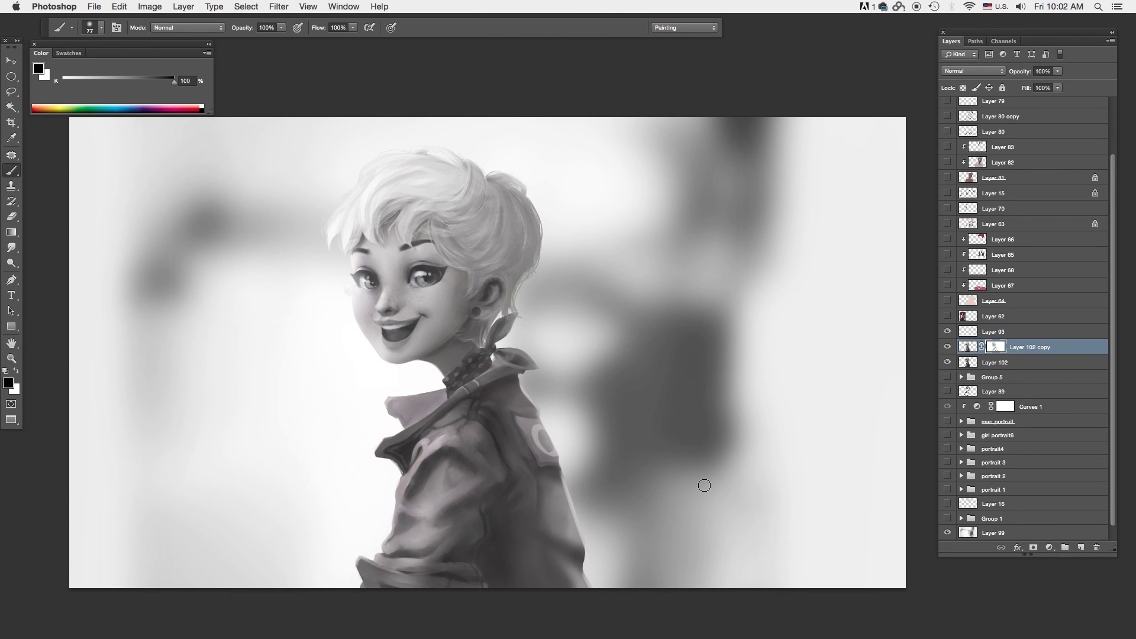
# Step: Sample skin and dark mouth tones and blend the teeth, lips and inner shadow with 44% smudging
pyautogui.scroll(3, 380, 343)
pyautogui.rightClick(473, 233)
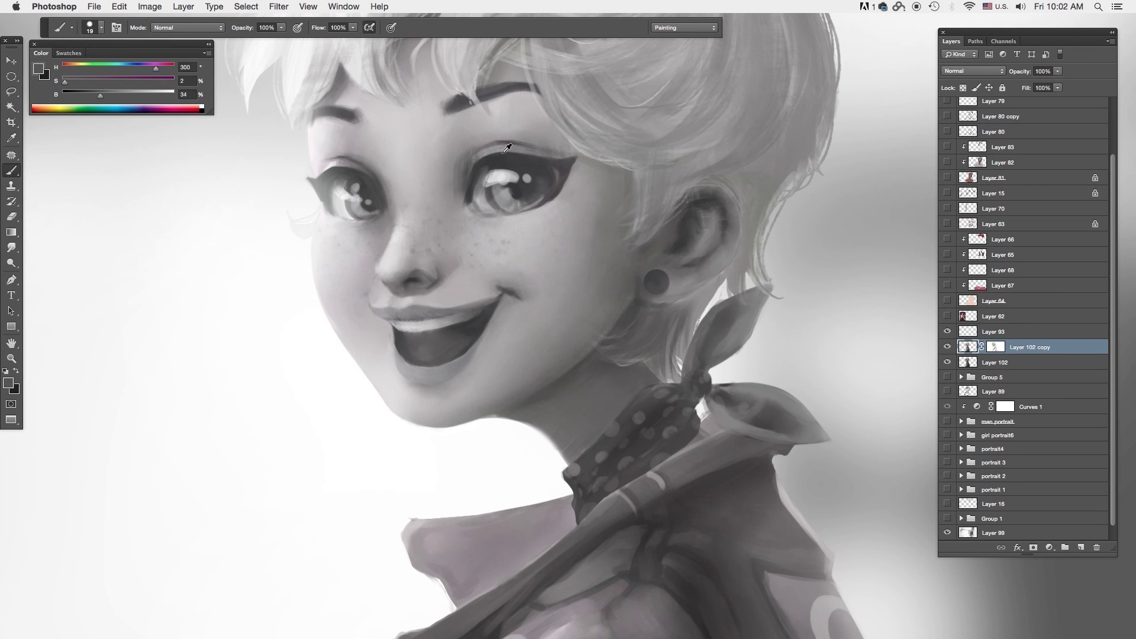
pyautogui.keyDown('alt'); pyautogui.click(416, 338); pyautogui.keyUp('alt')
pyautogui.keyDown('alt'); pyautogui.click(425, 353); pyautogui.keyUp('alt')
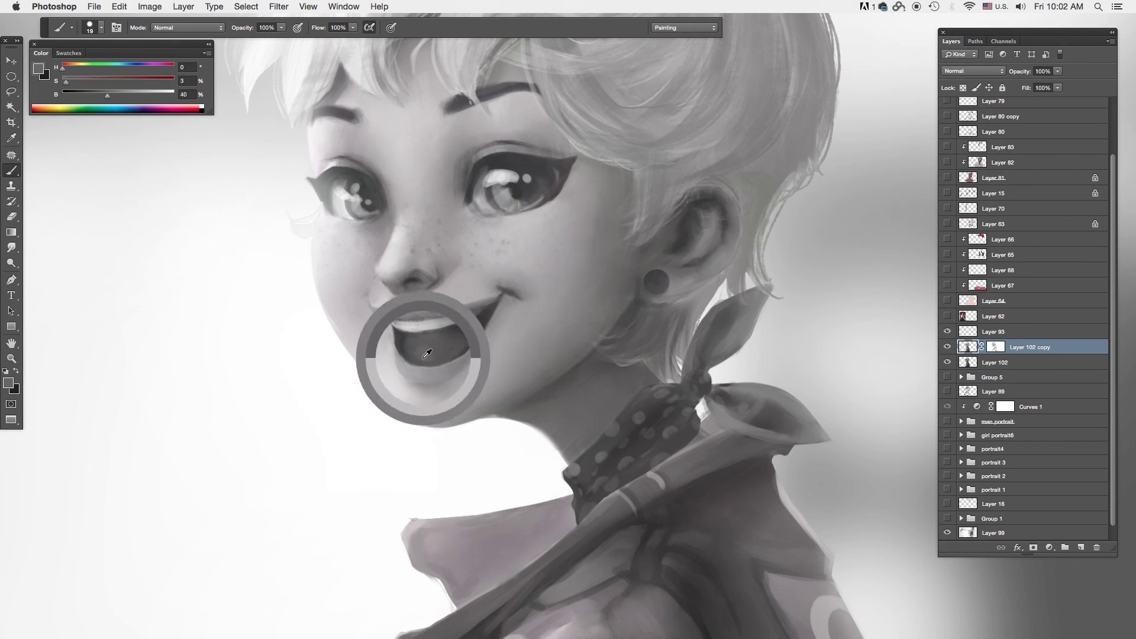
pyautogui.press('r')
pyautogui.press('b')
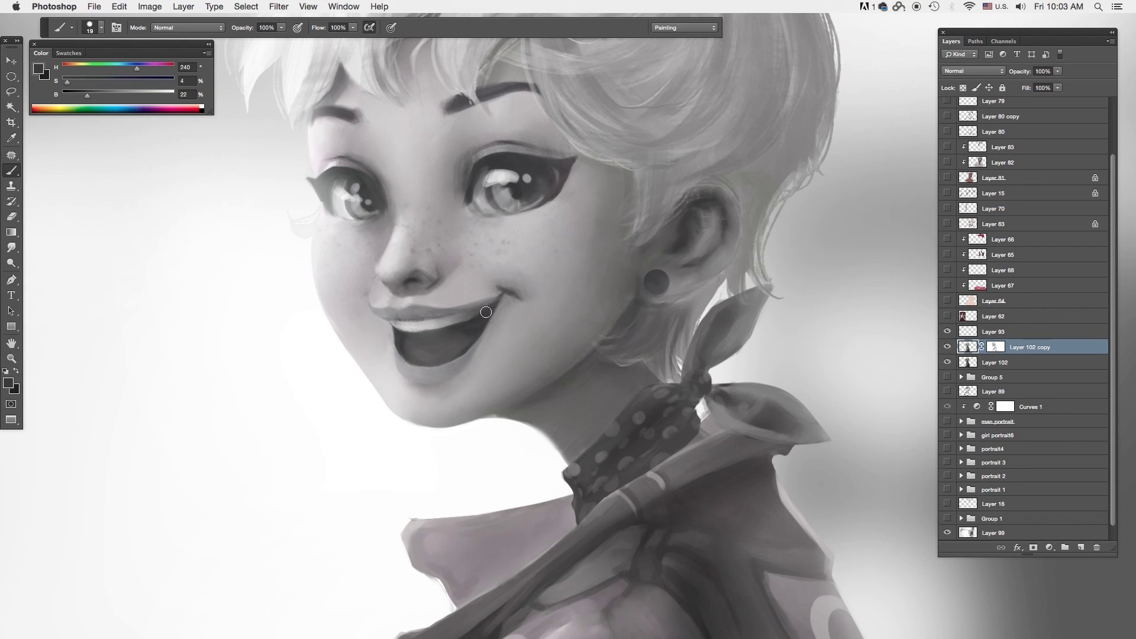
pyautogui.press('r')
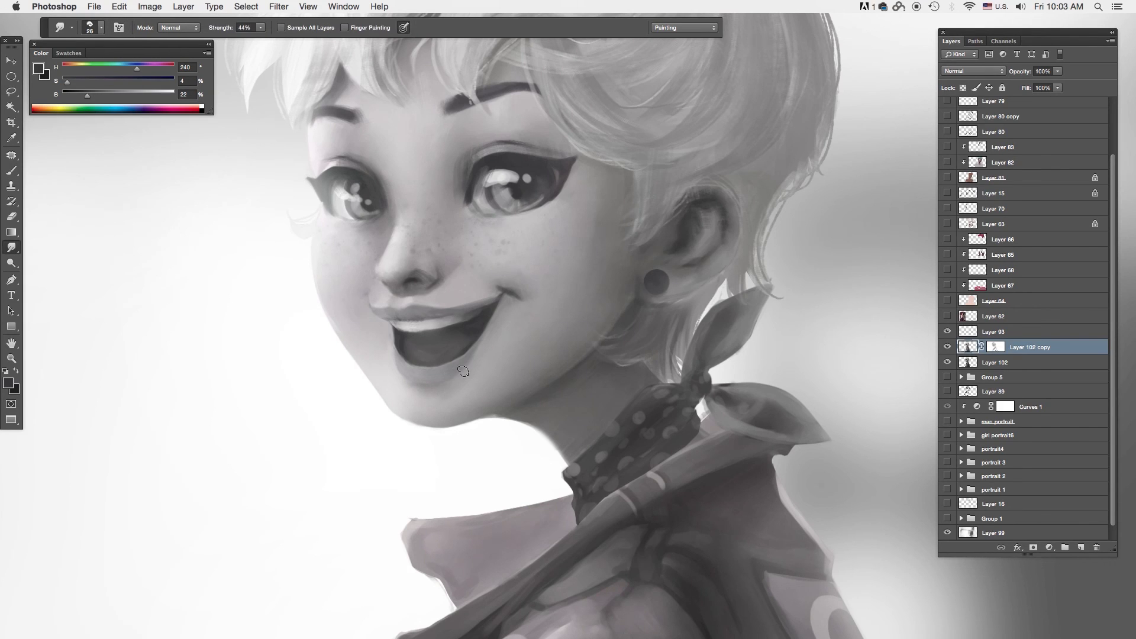
pyautogui.press('b')
pyautogui.keyDown('alt'); pyautogui.click(473, 334); pyautogui.keyUp('alt')
pyautogui.press('r')
pyautogui.press('super+minus')
pyautogui.press('super+minus')
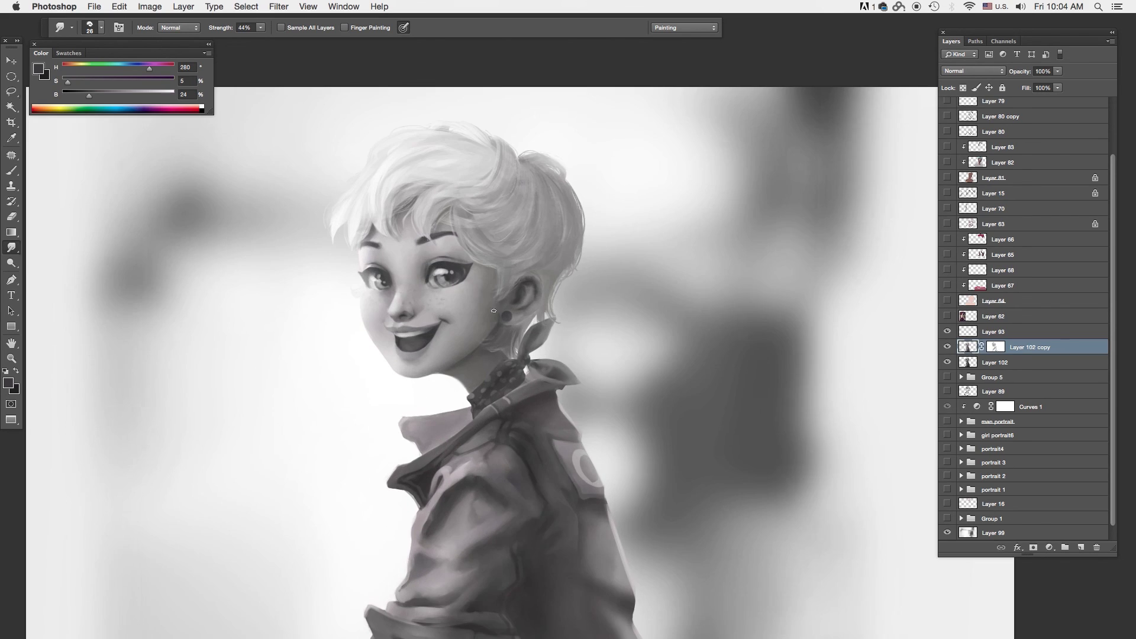
# Step: Lighten the face with Dodge on Midtones at 50%, using a brush size of 70
pyautogui.click(12, 262)
pyautogui.rightClick(444, 394)
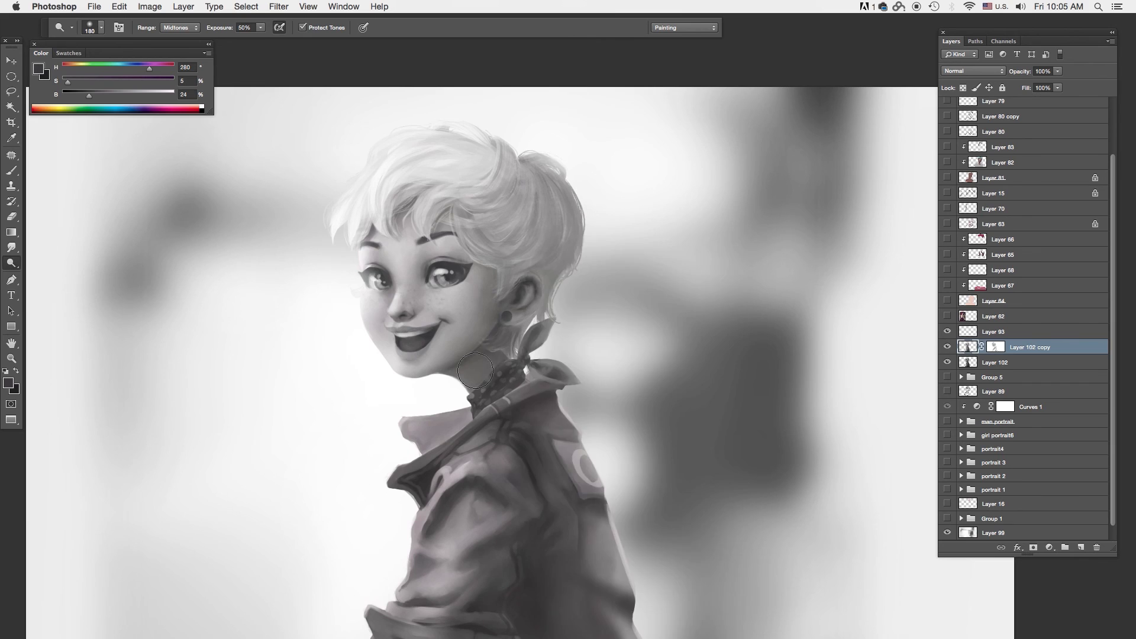
pyautogui.press('Return')
pyautogui.scroll(5, 540, 381)
pyautogui.rightClick(598, 237)
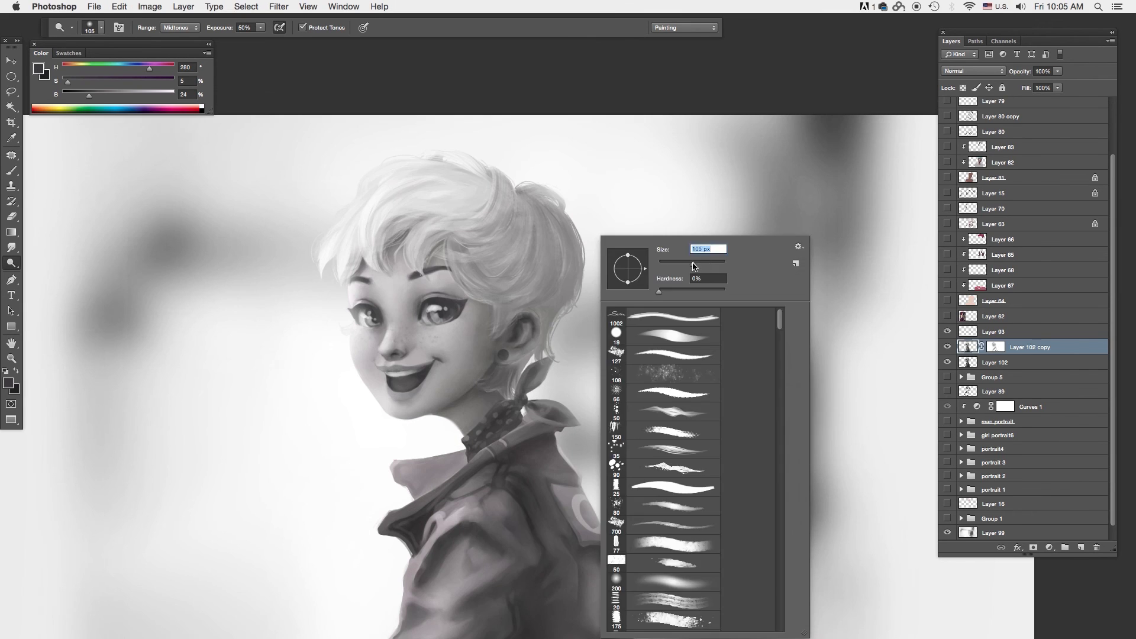
pyautogui.press('Return')
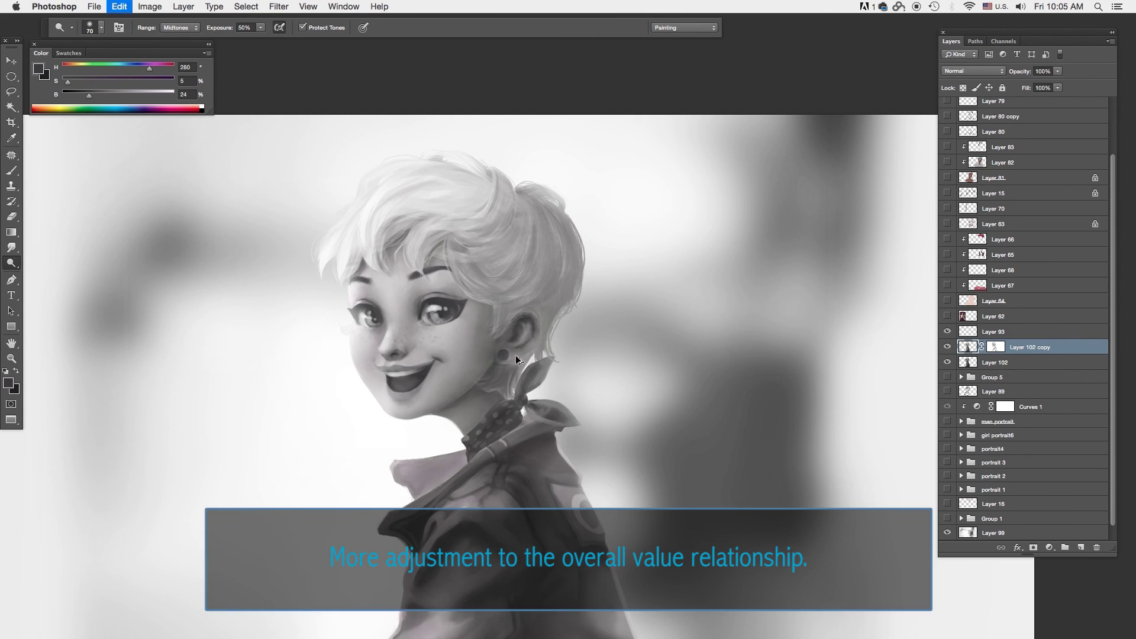
# Step: Sample mid, dark and light skin greys and paint and smudge the area around the ear
pyautogui.press('b')
pyautogui.keyDown('alt'); pyautogui.click(516, 336); pyautogui.keyUp('alt')
pyautogui.press('r')
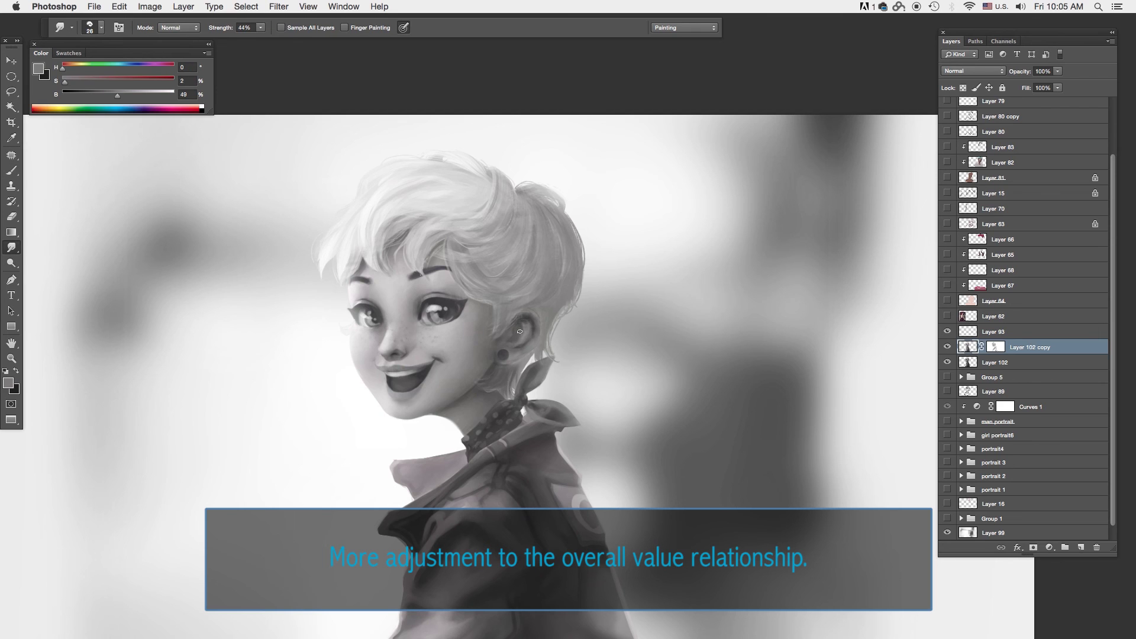
pyautogui.scroll(3, 528, 361)
pyautogui.press('b')
pyautogui.keyDown('alt'); pyautogui.click(485, 346); pyautogui.keyUp('alt')
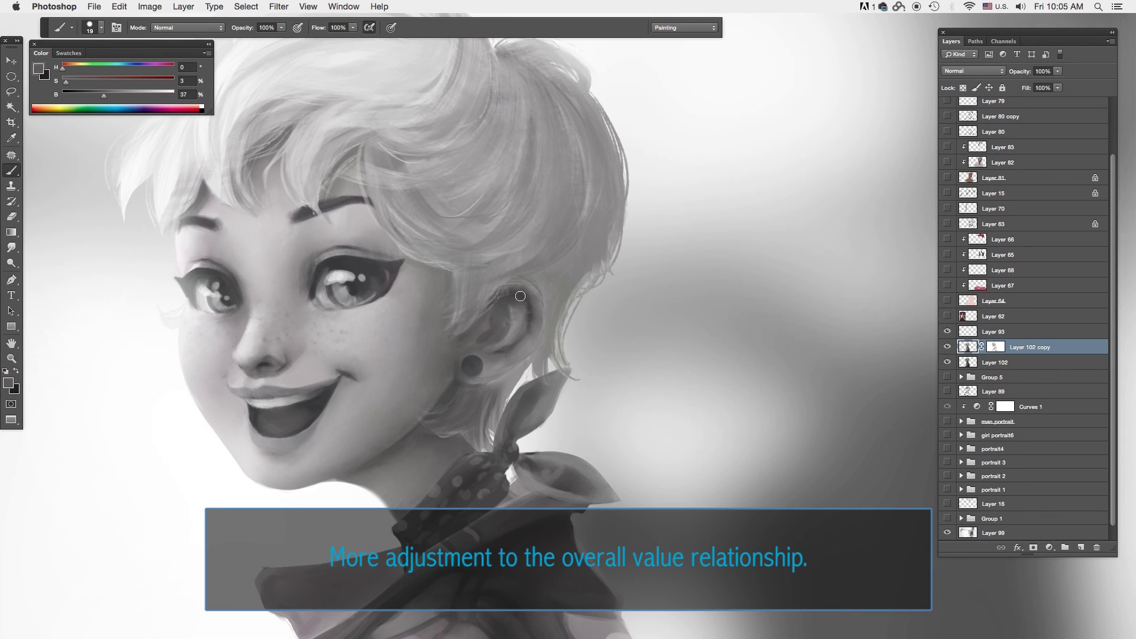
pyautogui.keyDown('alt'); pyautogui.click(524, 326); pyautogui.keyUp('alt')
pyautogui.press('r')
pyautogui.press('b')
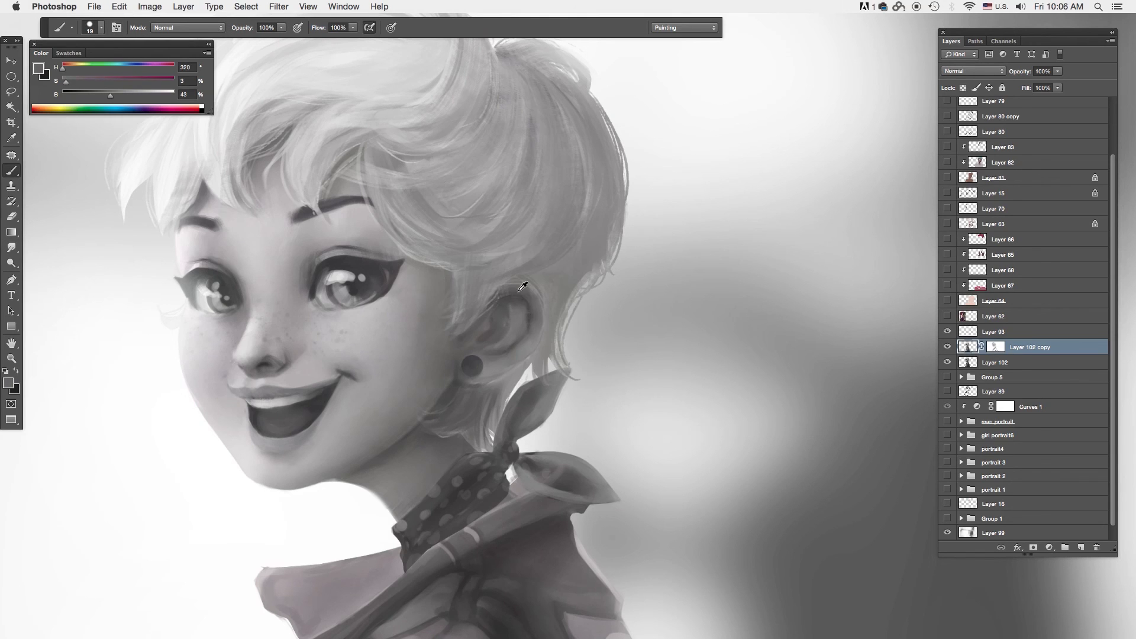
pyautogui.keyDown('alt'); pyautogui.click(522, 304); pyautogui.keyUp('alt')
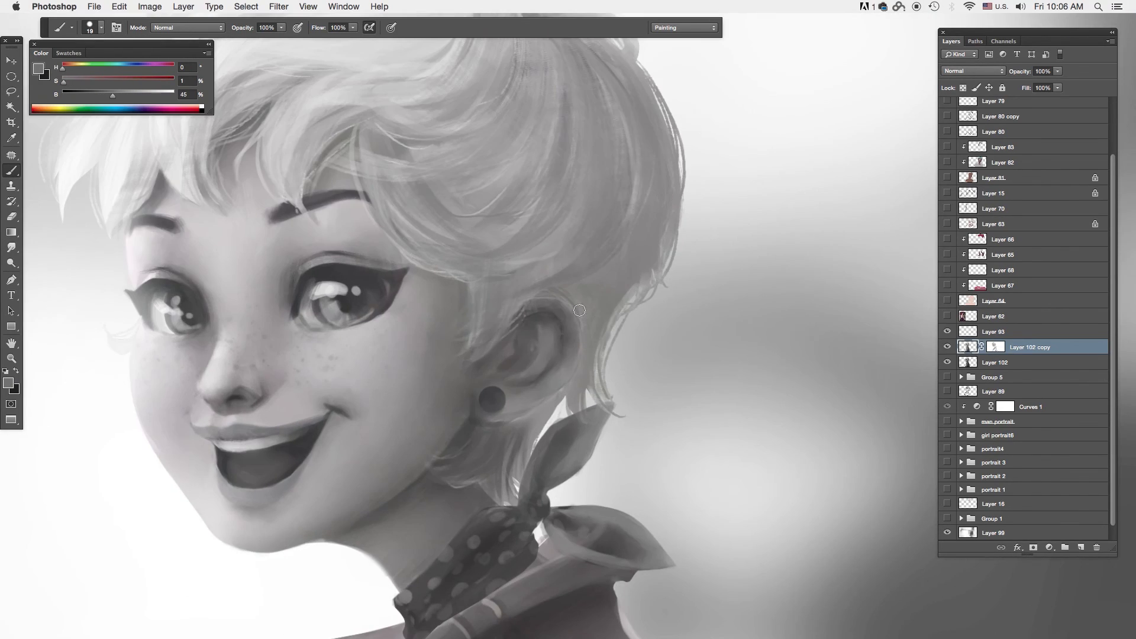
# Step: Paint Layer 102 copy's mask with a large soft brush to hide the copy along the bottom
pyautogui.hotkey('ctrl', '-')
pyautogui.hotkey('ctrl', '-')
pyautogui.hotkey('ctrl', '+')
pyautogui.rightClick(618, 235)
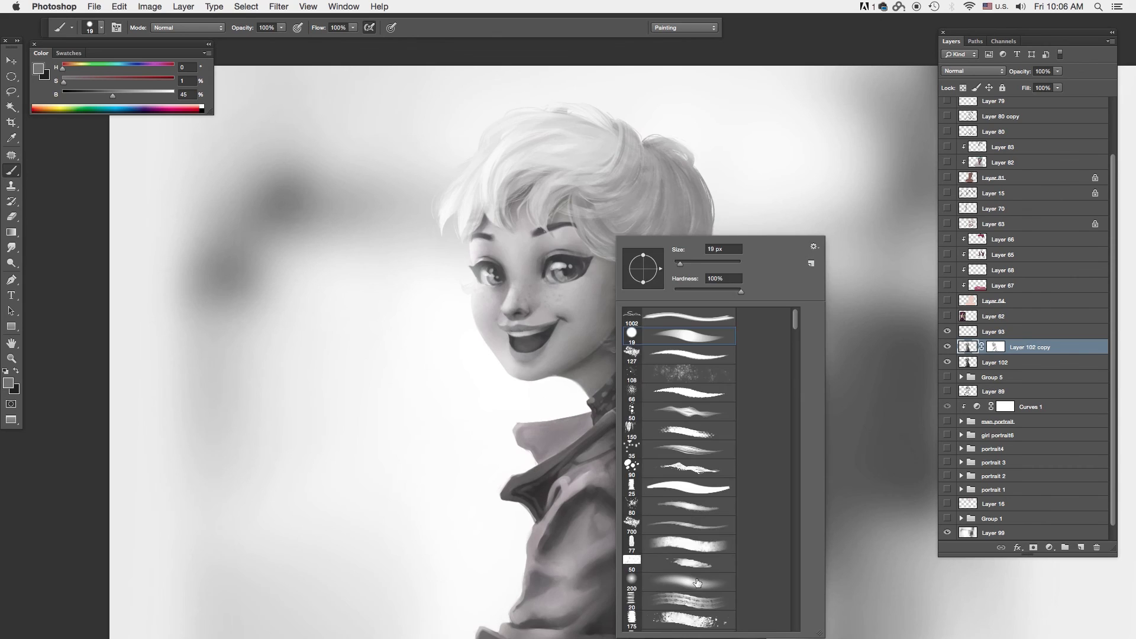
pyautogui.click(12, 251)
pyautogui.hotkey('ctrl', '-')
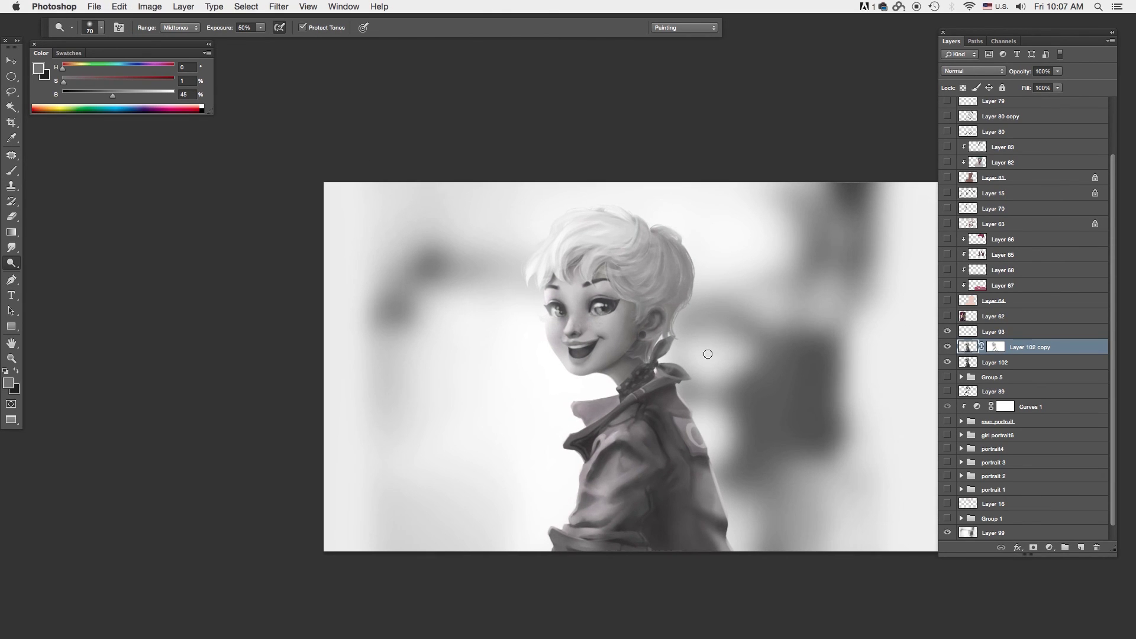
pyautogui.click(998, 349)
pyautogui.press('b')
pyautogui.rightClick(636, 233)
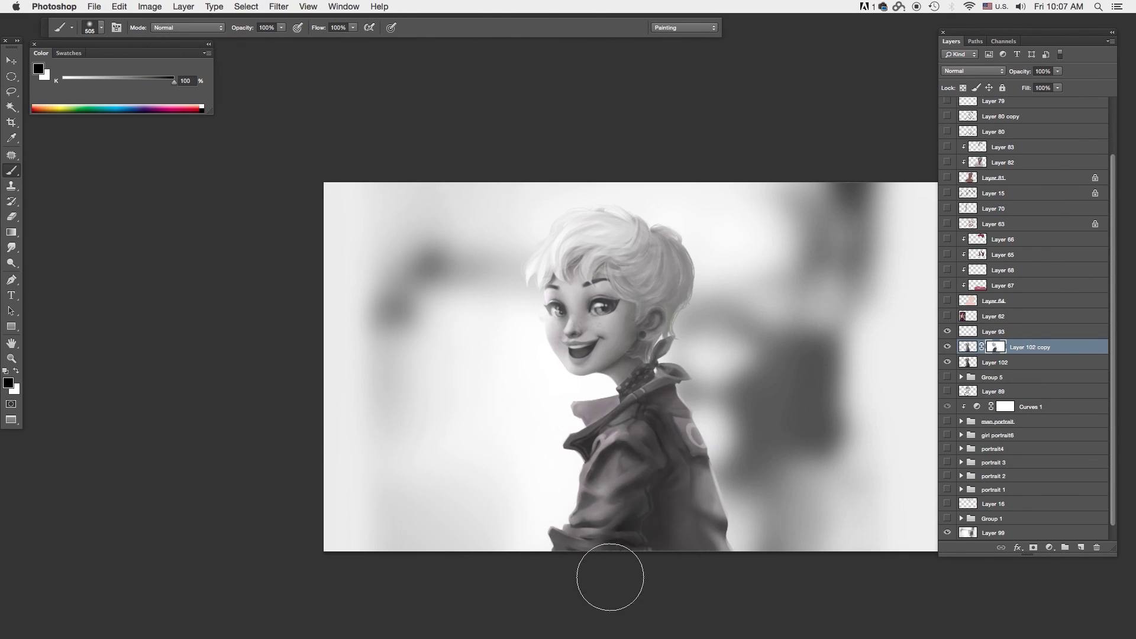
pyautogui.moveTo(608, 575); pyautogui.dragTo(704, 421)
# Step: Burn the lower-left of the jacket darker on Layer 102
pyautogui.hotkey('ctrl', '2')
pyautogui.press('o')
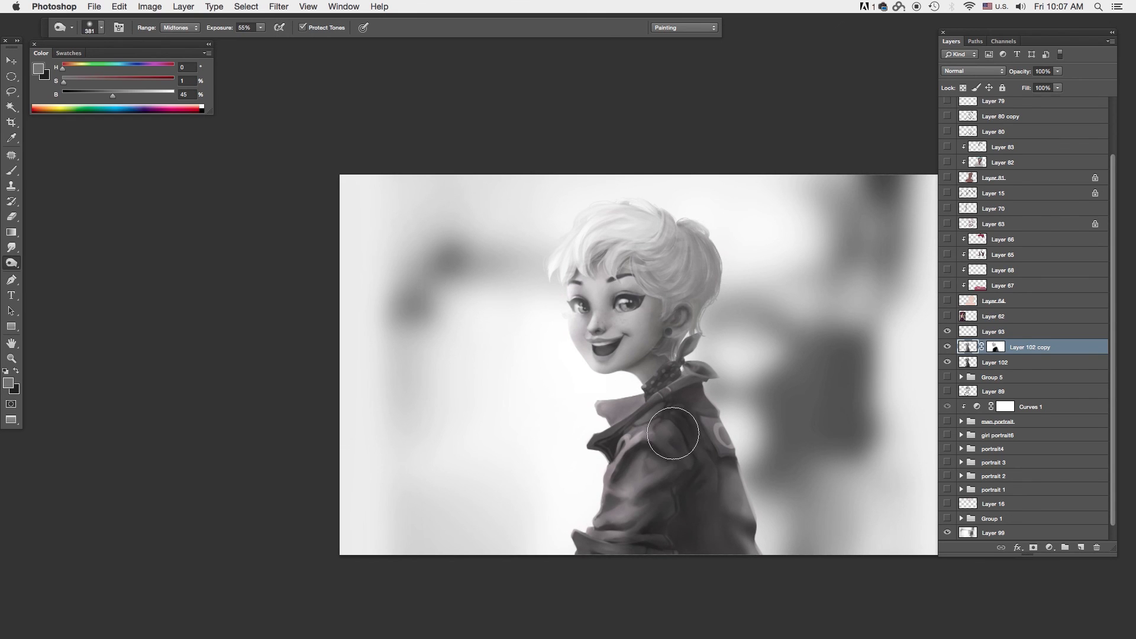
pyautogui.press('b')
pyautogui.hotkey('ctrl', '+')
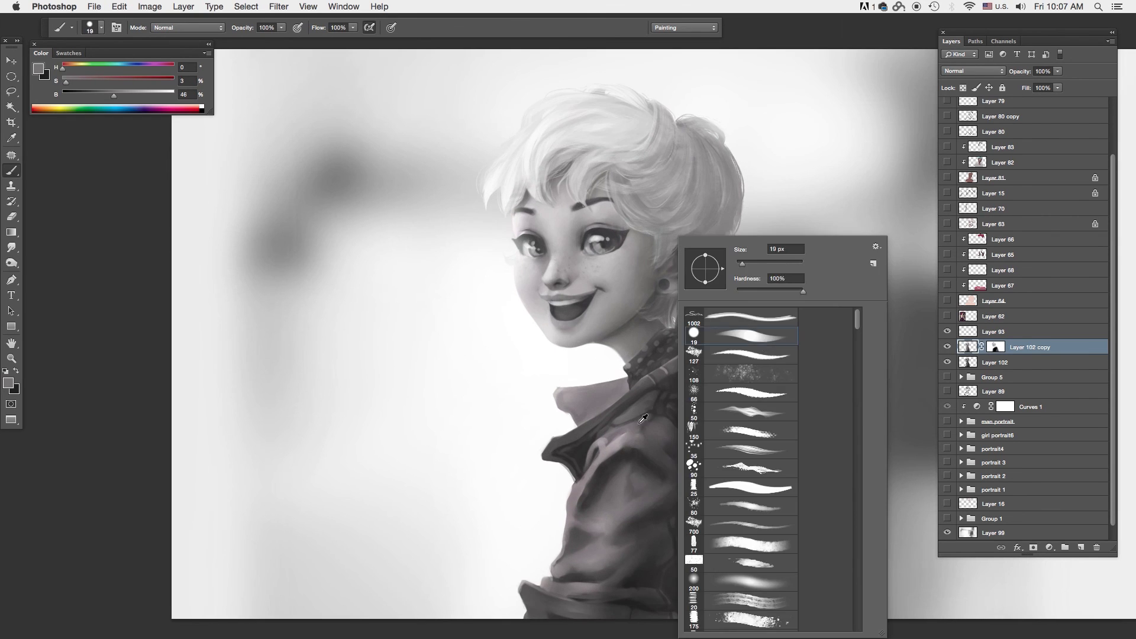
pyautogui.rightClick(674, 236)
pyautogui.press('Escape')
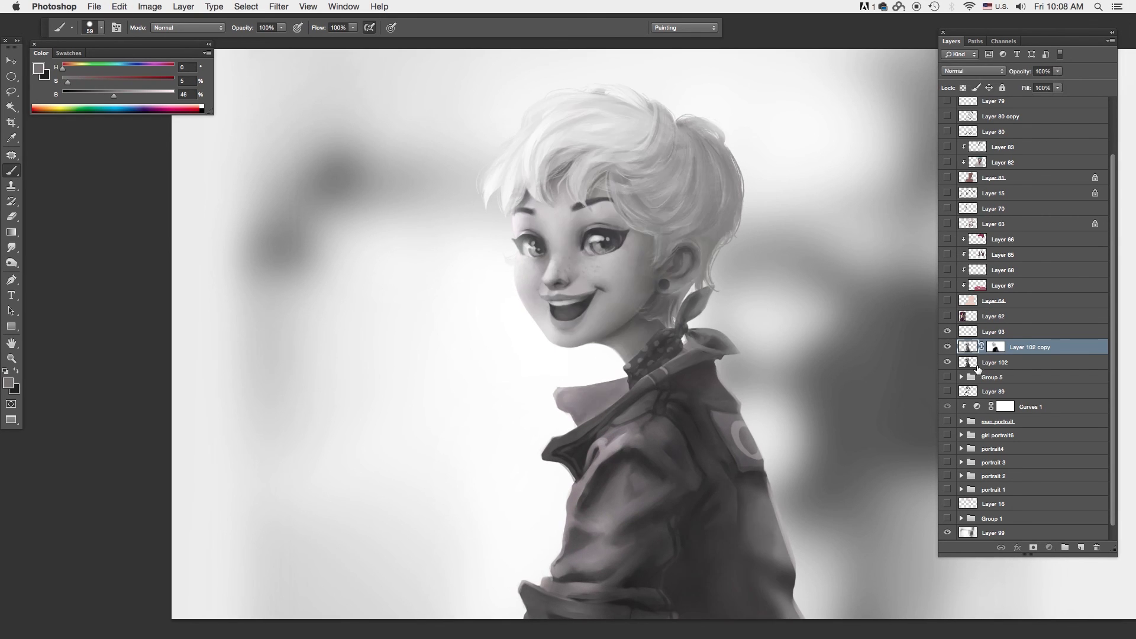
pyautogui.click(977, 362)
pyautogui.press('o')
pyautogui.moveTo(610, 443)
pyautogui.mouseDown()
pyautogui.moveTo(580, 509)
pyautogui.moveTo(589, 558)
pyautogui.moveTo(550, 512)
pyautogui.moveTo(591, 556)
pyautogui.mouseUp()
pyautogui.scroll(-5, 658, 458)
pyautogui.scroll(5, 658, 458)
pyautogui.scroll(-3, 684, 436)
pyautogui.scroll(2, 684, 436)
# Step: Sample a dark jacket grey, enlarge the smudge brush and choose a new brush preset
pyautogui.press('r')
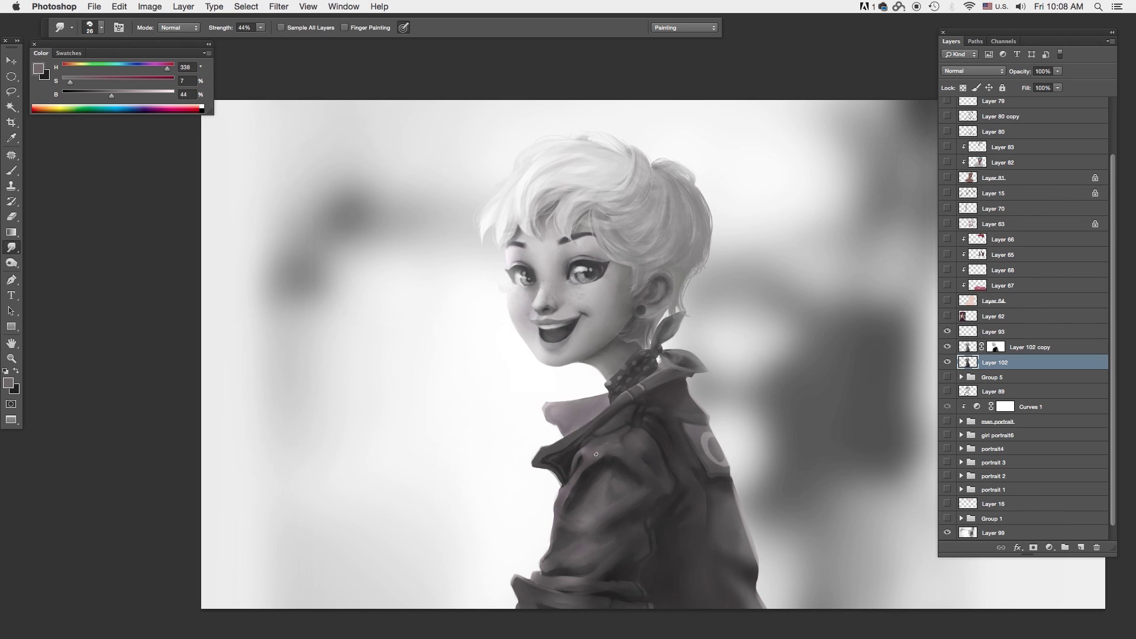
pyautogui.press('b')
pyautogui.keyDown('alt'); pyautogui.click(592, 468); pyautogui.keyUp('alt')
pyautogui.press('r')
pyautogui.press(']')
pyautogui.scroll(3, 671, 470)
pyautogui.press('b')
pyautogui.rightClick(642, 234)
pyautogui.doubleClick(646, 397)
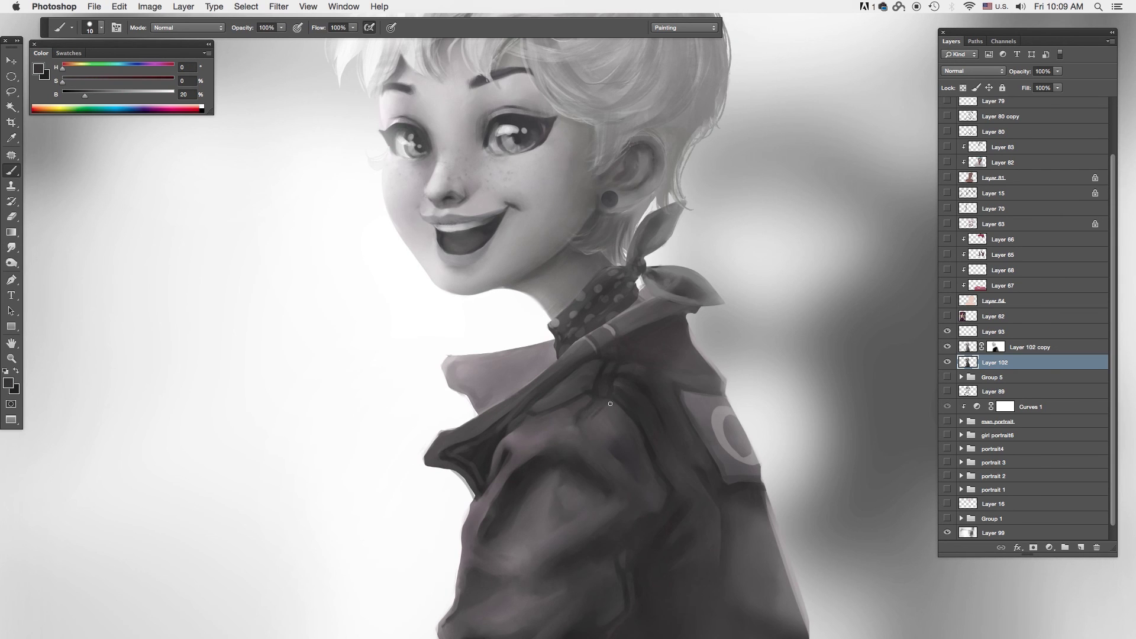
pyautogui.scroll(-2, 592, 417)
pyautogui.scroll(-2, 592, 417)
pyautogui.scroll(4, 616, 392)
# Step: Sample muted, near-black, purple-grey and dark grey jacket tones to paint the shading
pyautogui.keyDown('alt'); pyautogui.click(615, 392); pyautogui.keyUp('alt')
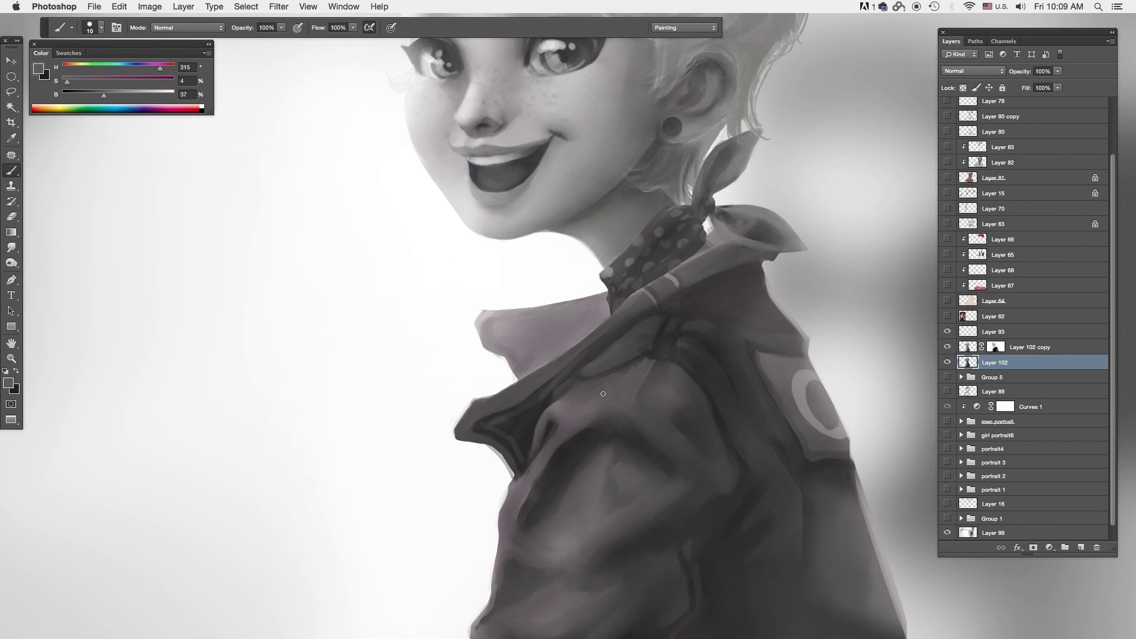
pyautogui.keyDown('alt'); pyautogui.click(684, 376); pyautogui.keyUp('alt')
pyautogui.scroll(-1, 684, 373)
pyautogui.keyDown('alt'); pyautogui.click(662, 358); pyautogui.keyUp('alt')
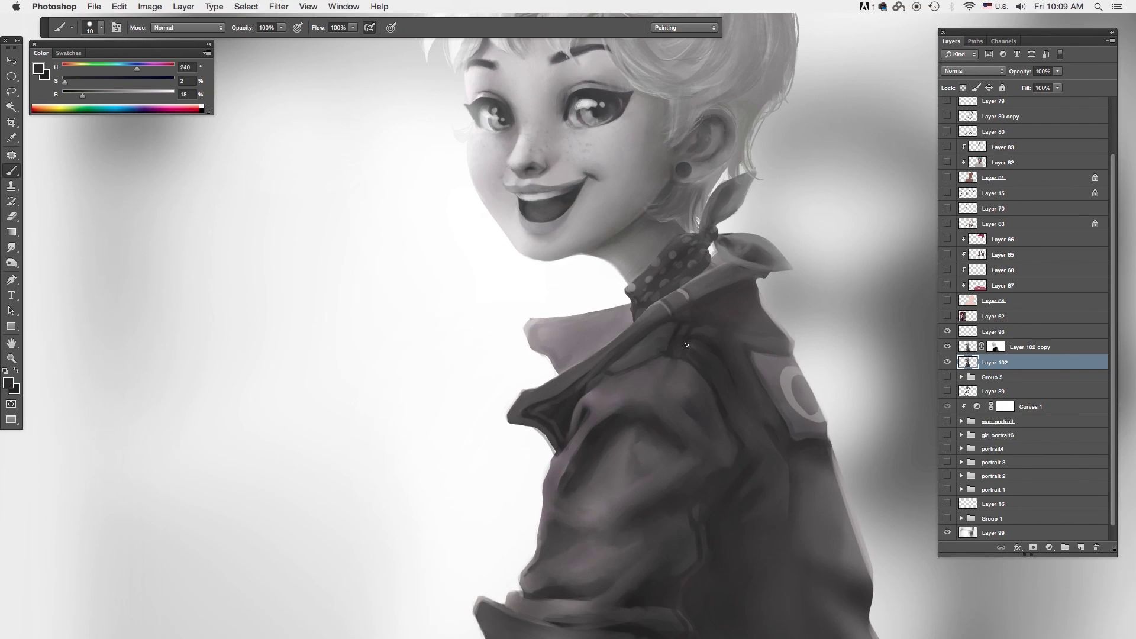
pyautogui.keyDown('alt'); pyautogui.click(649, 379); pyautogui.keyUp('alt')
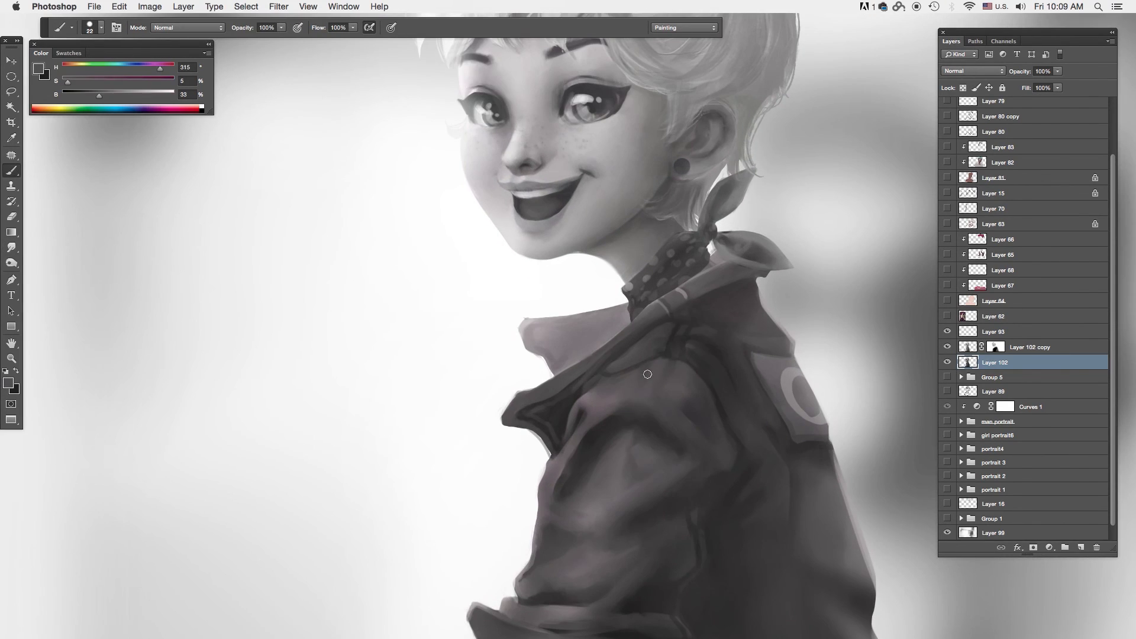
pyautogui.scroll(-3, 649, 380)
pyautogui.scroll(3, 639, 379)
pyautogui.keyDown('alt'); pyautogui.click(636, 373); pyautogui.keyUp('alt')
pyautogui.scroll(-1, 639, 384)
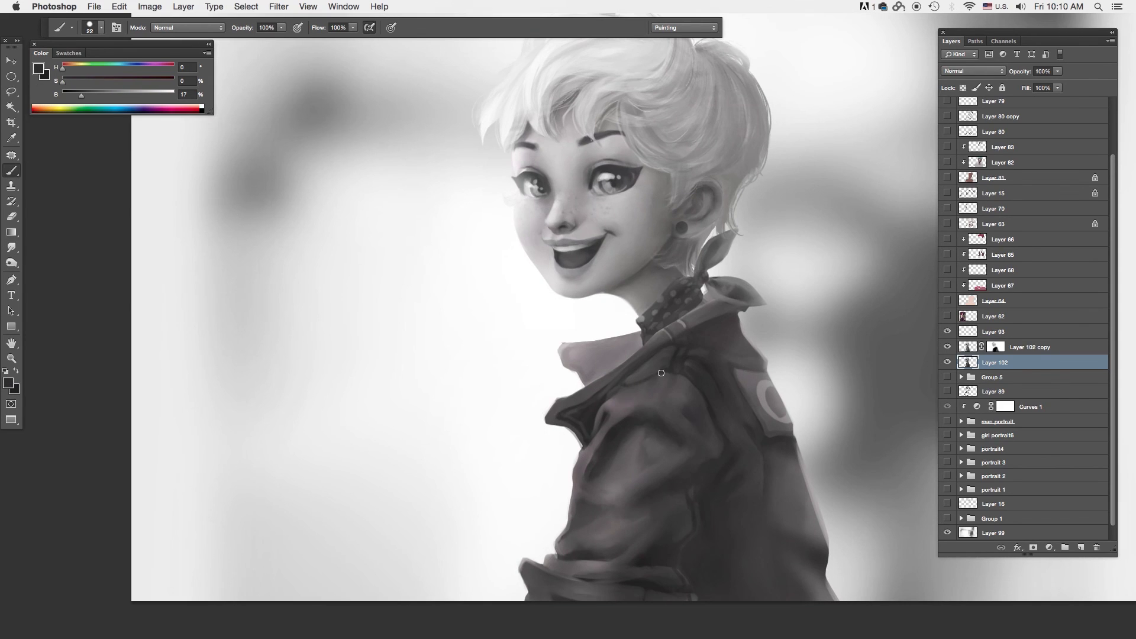
pyautogui.scroll(-3, 596, 401)
pyautogui.scroll(3, 531, 549)
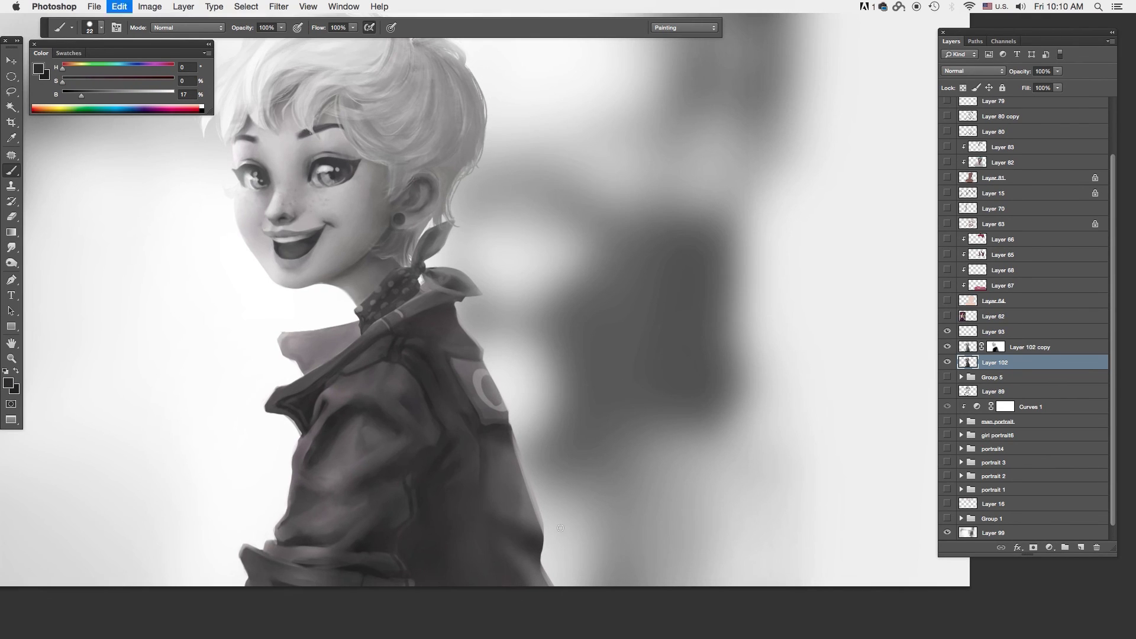
# Step: Sample a dark jacket tone and smudge it into the surrounding shading
pyautogui.press('r')
pyautogui.scroll(1, 550, 562)
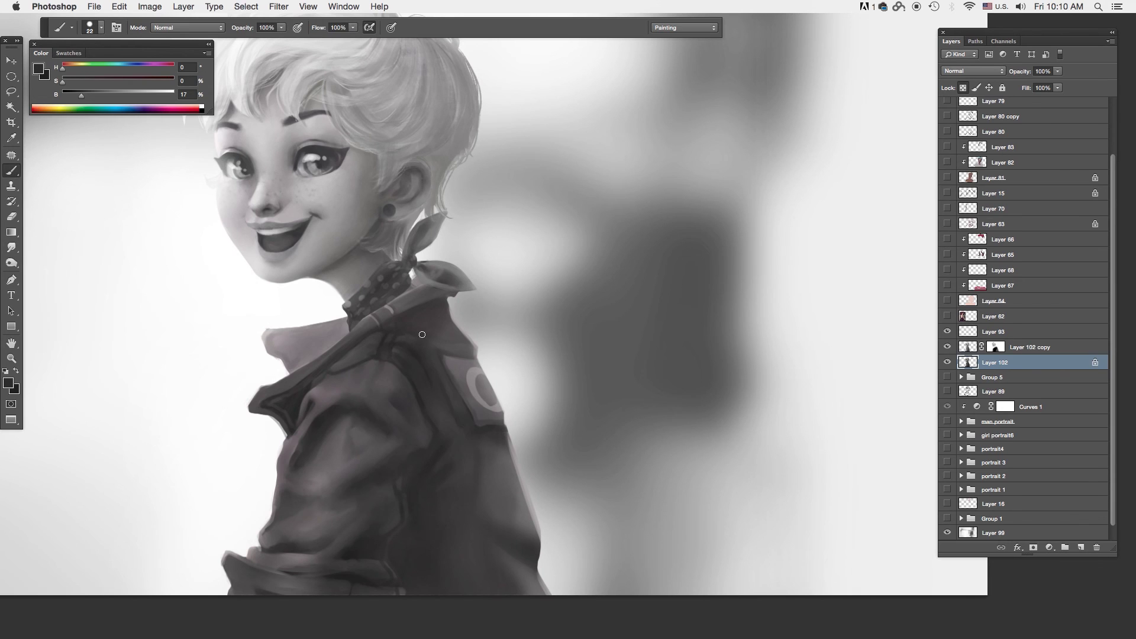
pyautogui.keyDown('alt'); pyautogui.click(457, 444); pyautogui.keyUp('alt')
pyautogui.scroll(-3, 581, 394)
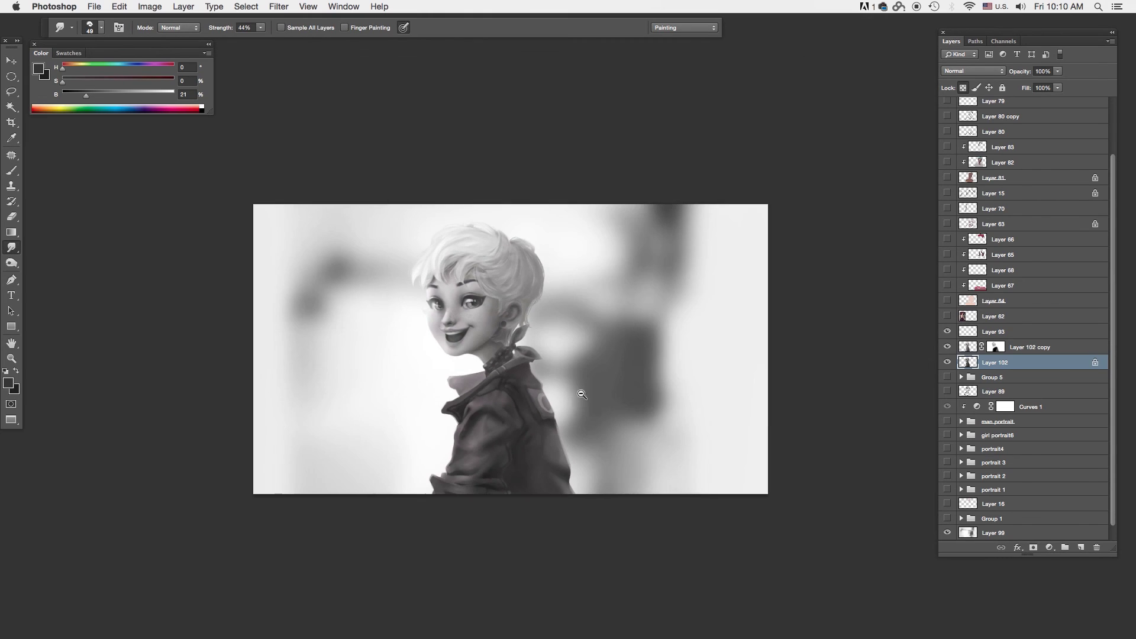
pyautogui.scroll(-2, 581, 394)
pyautogui.scroll(-3, 601, 426)
pyautogui.scroll(-1, 639, 448)
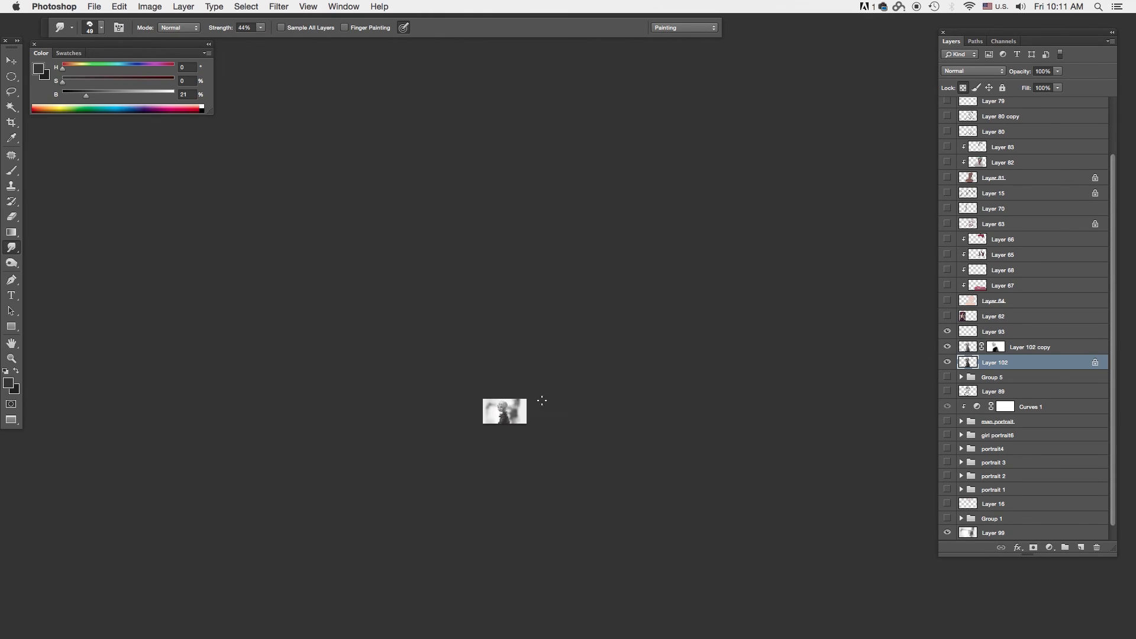
pyautogui.scroll(3, 537, 398)
pyautogui.scroll(1, 565, 509)
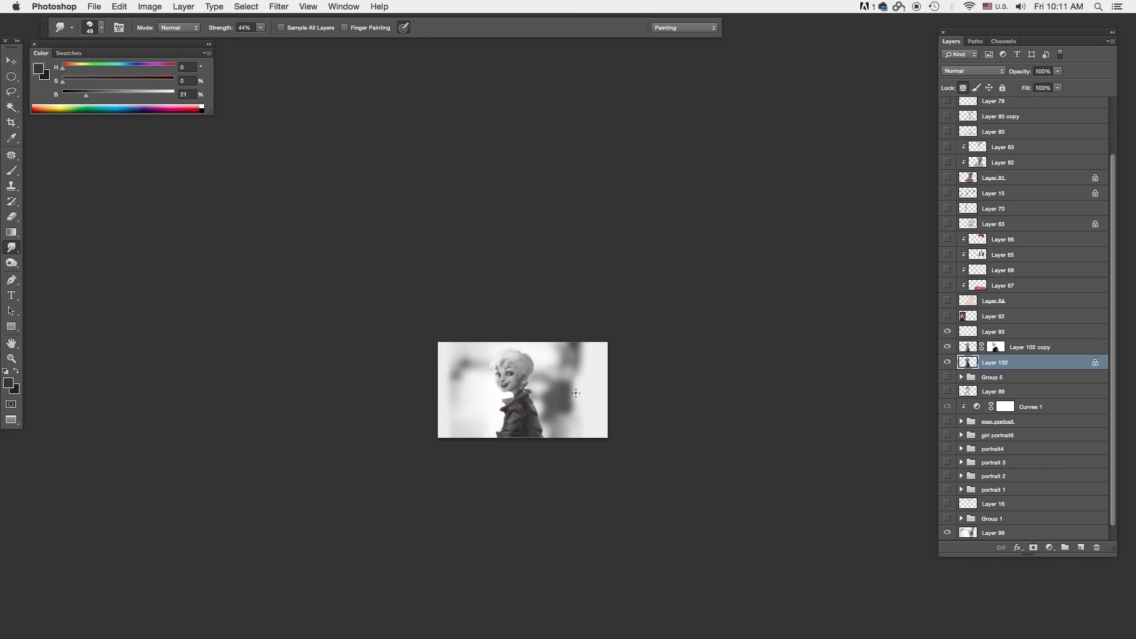
pyautogui.scroll(4, 576, 393)
pyautogui.scroll(2, 565, 414)
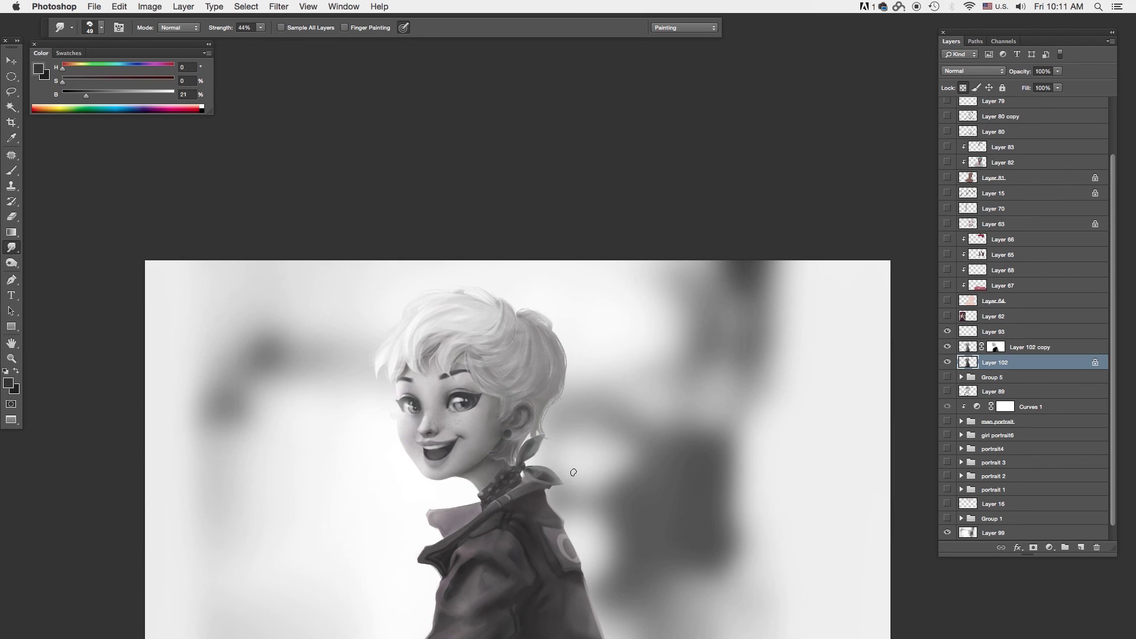
pyautogui.scroll(2, 449, 433)
# Step: Sample the light cheek grey, then smudge and erase on Layer 102 copy to soften nose and cheek shading
pyautogui.keyDown('alt'); pyautogui.click(403, 417); pyautogui.keyUp('alt')
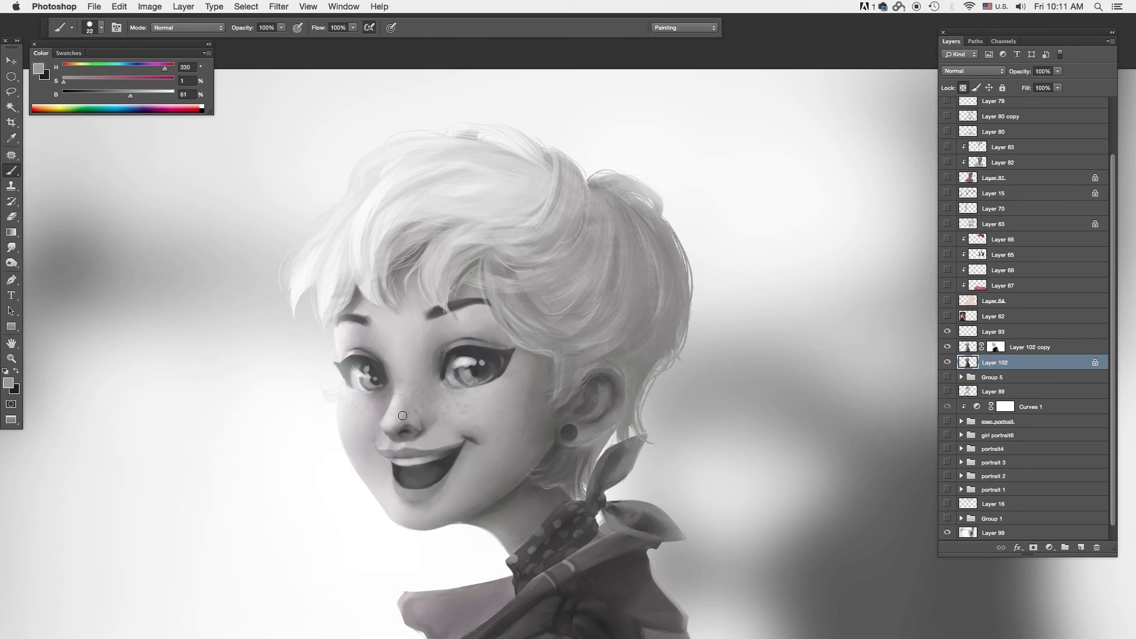
pyautogui.hotkey('alt', ']')
pyautogui.keyDown('alt'); pyautogui.click(405, 421); pyautogui.keyUp('alt')
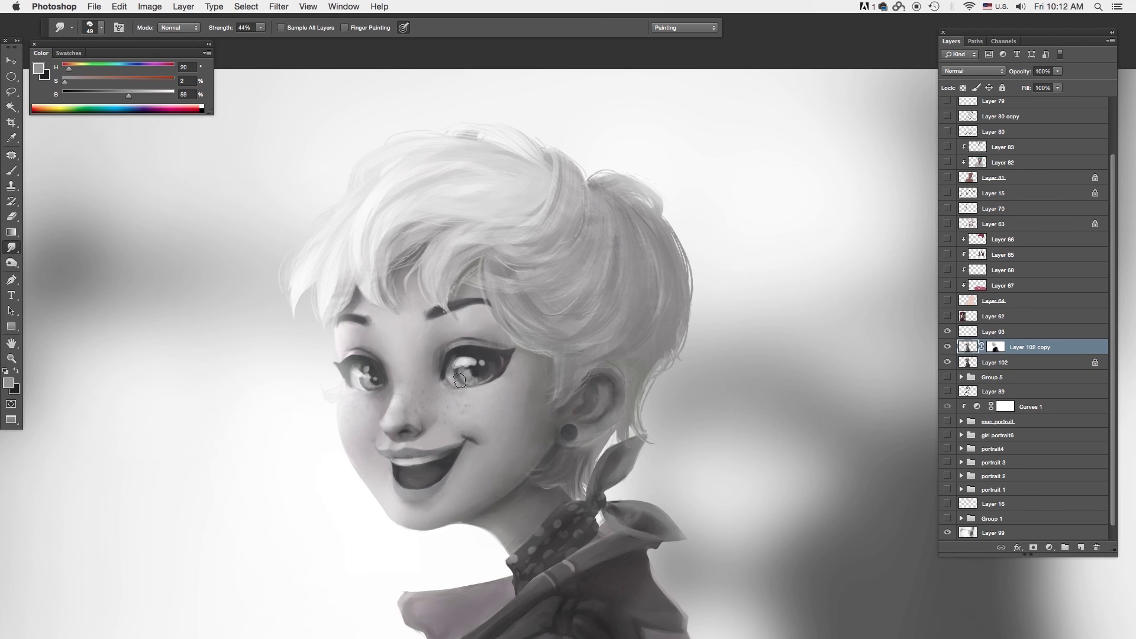
pyautogui.scroll(-1, 463, 399)
pyautogui.press('e')
pyautogui.scroll(-2, 463, 400)
pyautogui.scroll(3, 562, 340)
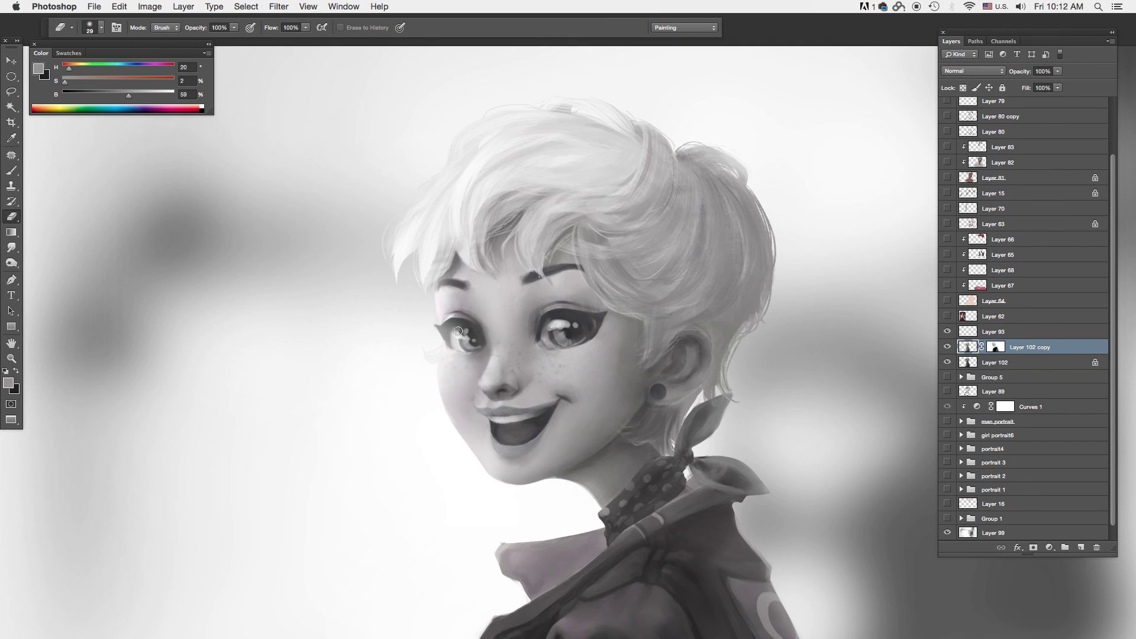
pyautogui.scroll(-3, 609, 366)
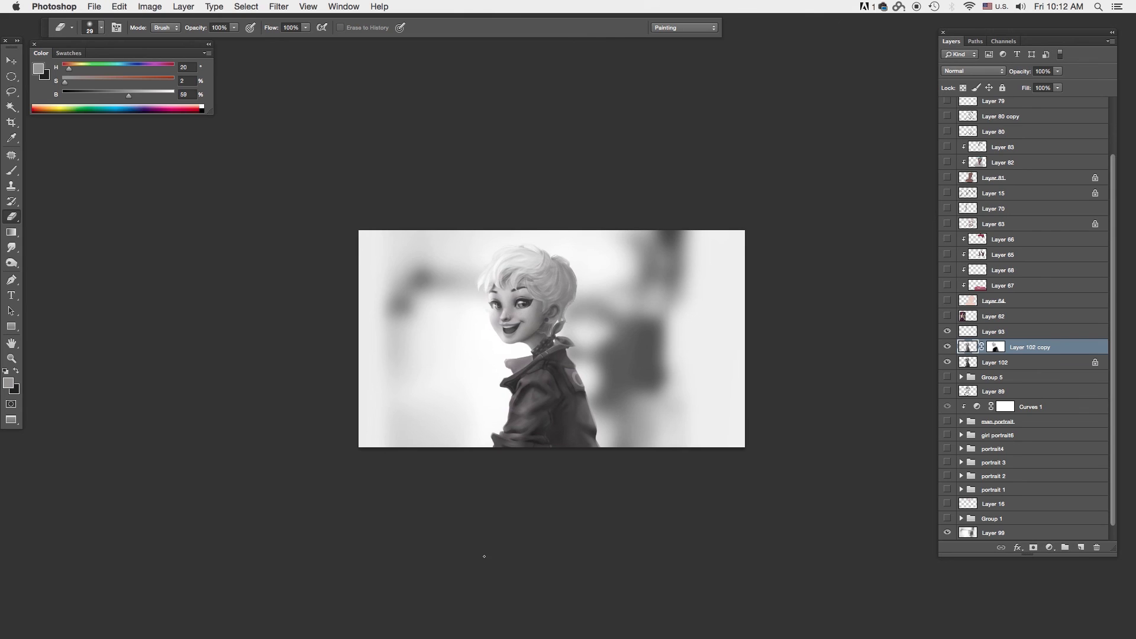
pyautogui.scroll(-2, 613, 423)
pyautogui.scroll(3, 547, 470)
pyautogui.scroll(1, 547, 470)
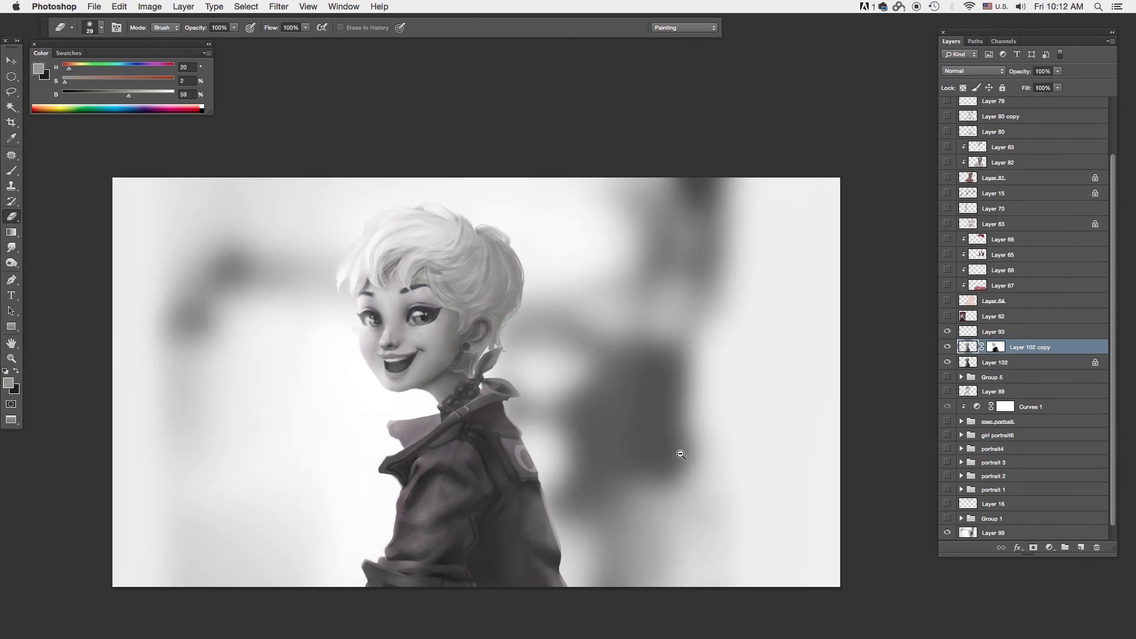
pyautogui.scroll(-3, 702, 442)
pyautogui.scroll(-1, 667, 452)
# Step: Darken the midtones of background Layer 99 with a Curves adjustment
pyautogui.click(994, 533)
pyautogui.hotkey('ctrl', 'm')
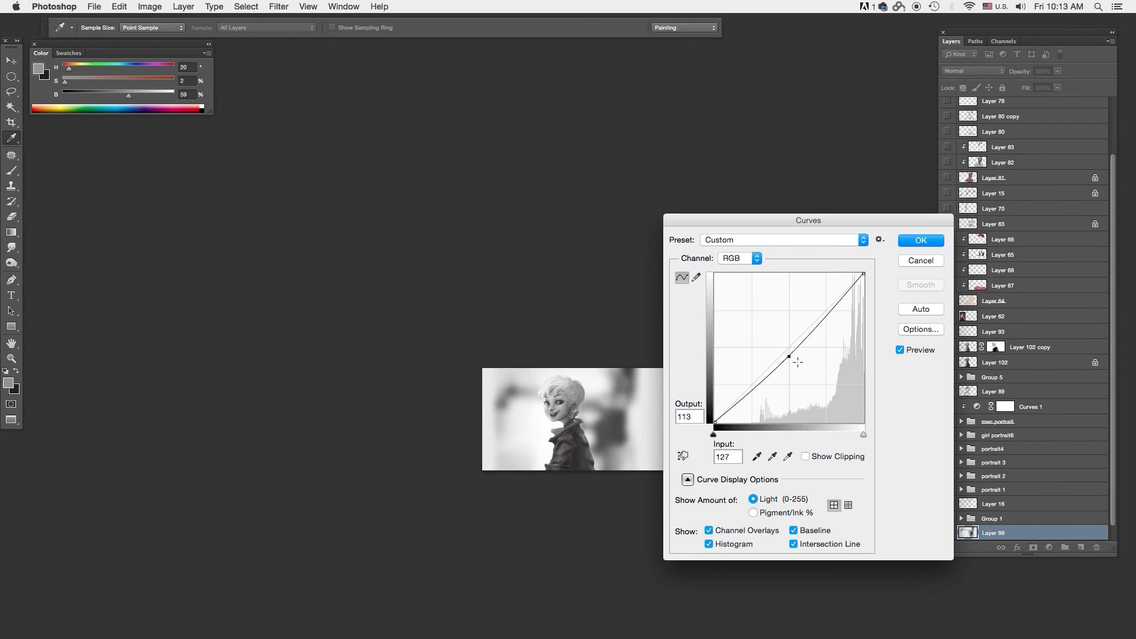
pyautogui.moveTo(787, 340); pyautogui.dragTo(787, 355)
pyautogui.press('Escape')
pyautogui.scroll(-1, 1033, 520)
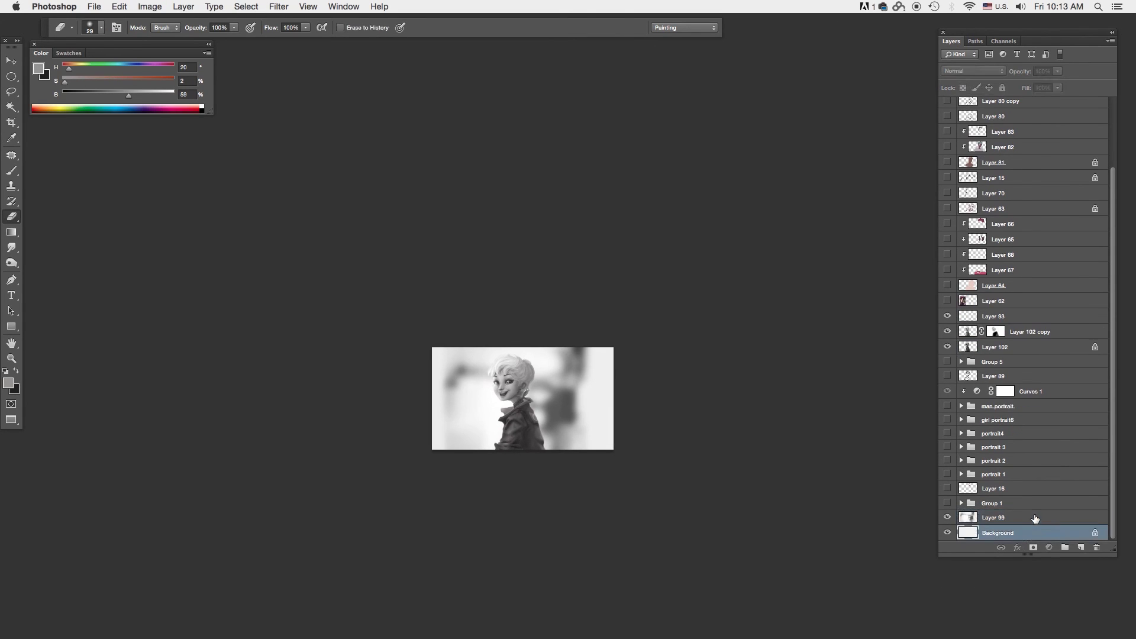
# Step: Lower Layer 99's lightness by -8 with Hue/Saturation
pyautogui.hotkey('ctrl', 'u')
pyautogui.moveTo(456, 312); pyautogui.dragTo(188, 363)
pyautogui.moveTo(158, 507); pyautogui.dragTo(154, 509)
pyautogui.press('Return')
# Step: Toggle Layer 102 copy off and on to compare the face lighting
pyautogui.press('e')
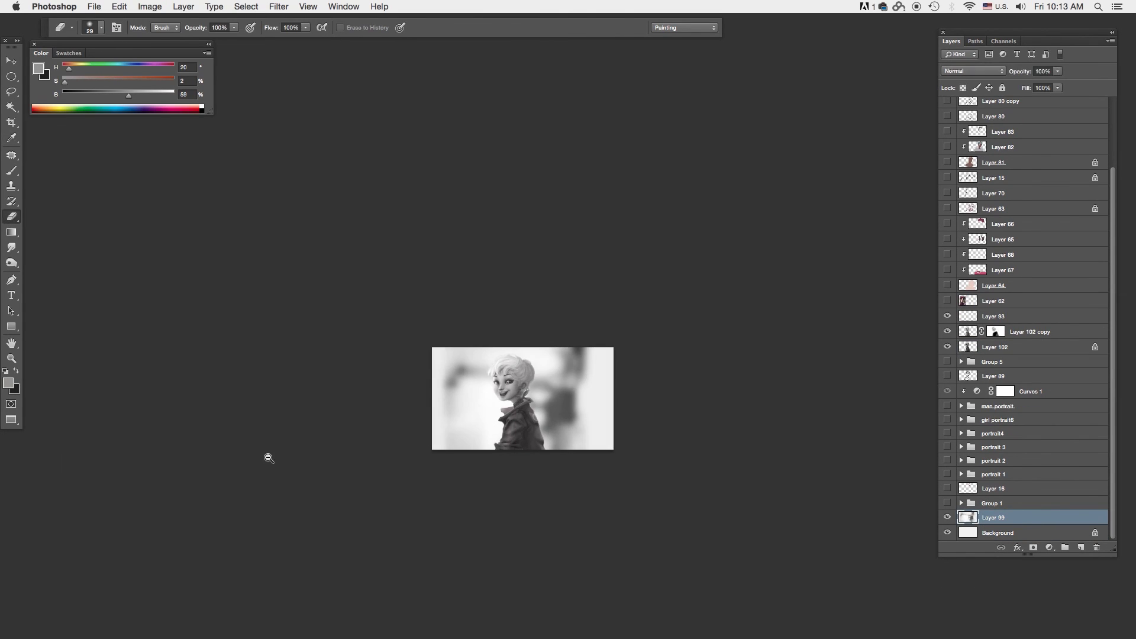
pyautogui.scroll(2, 563, 335)
pyautogui.scroll(1, 567, 344)
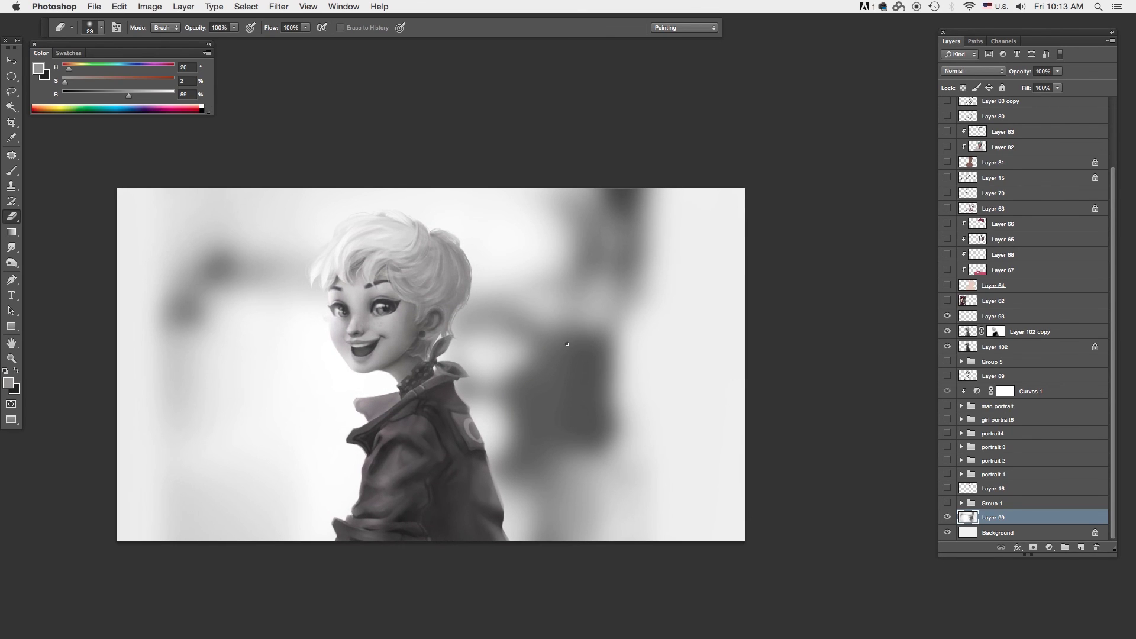
pyautogui.click(947, 331)
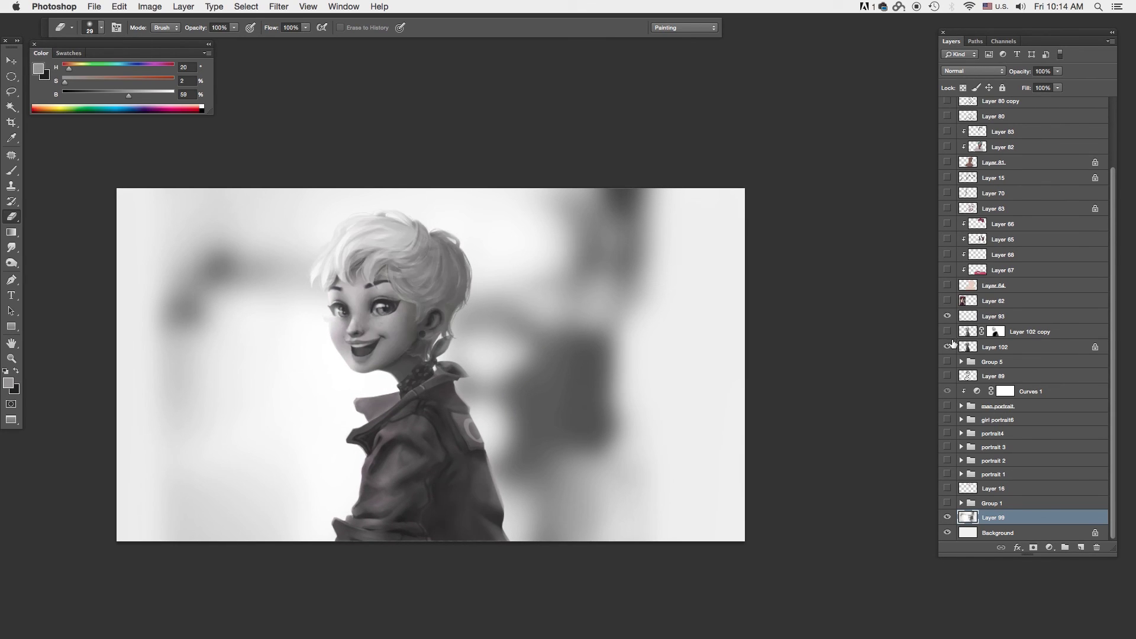
pyautogui.click(947, 331)
# Step: Target Layer 102 copy's mask with a 381 px brush, rechecking the layer on and off
pyautogui.click(995, 331)
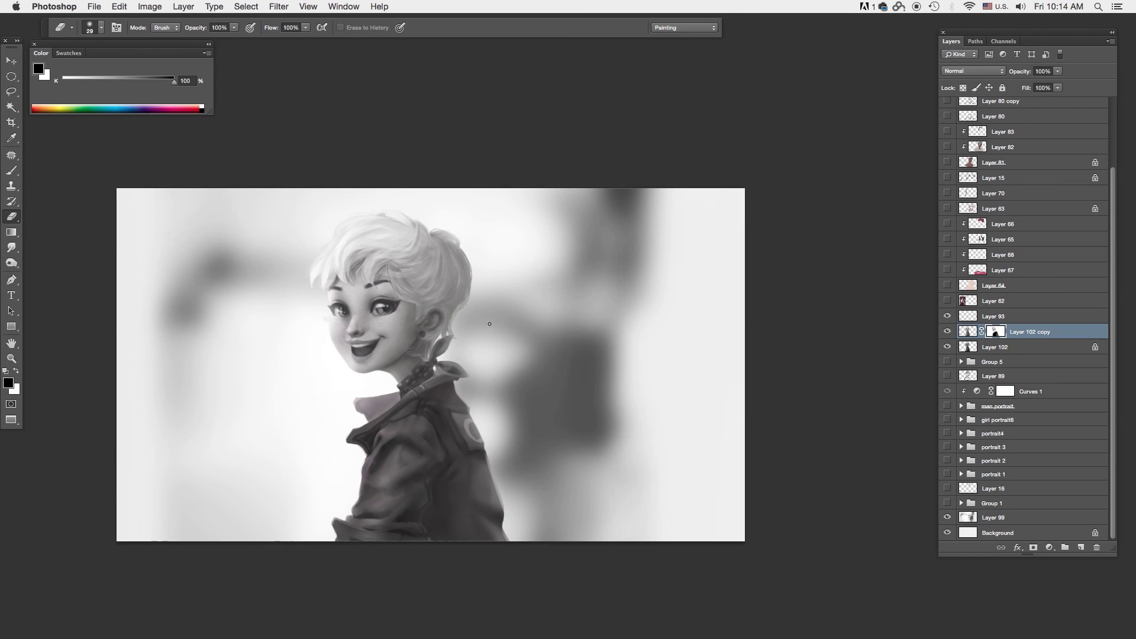
pyautogui.press('b')
pyautogui.rightClick(622, 276)
pyautogui.moveTo(611, 262); pyautogui.dragTo(618, 261)
pyautogui.press('Return')
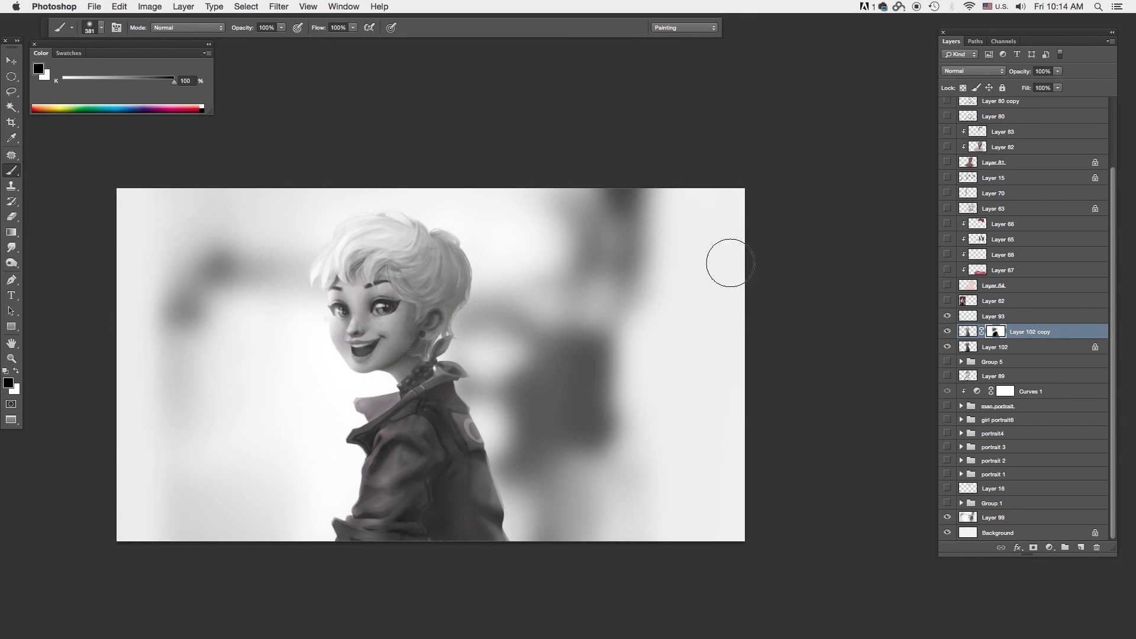
pyautogui.press('super+minus')
pyautogui.press('super+comma')
pyautogui.press('super+comma')
pyautogui.click(947, 331)
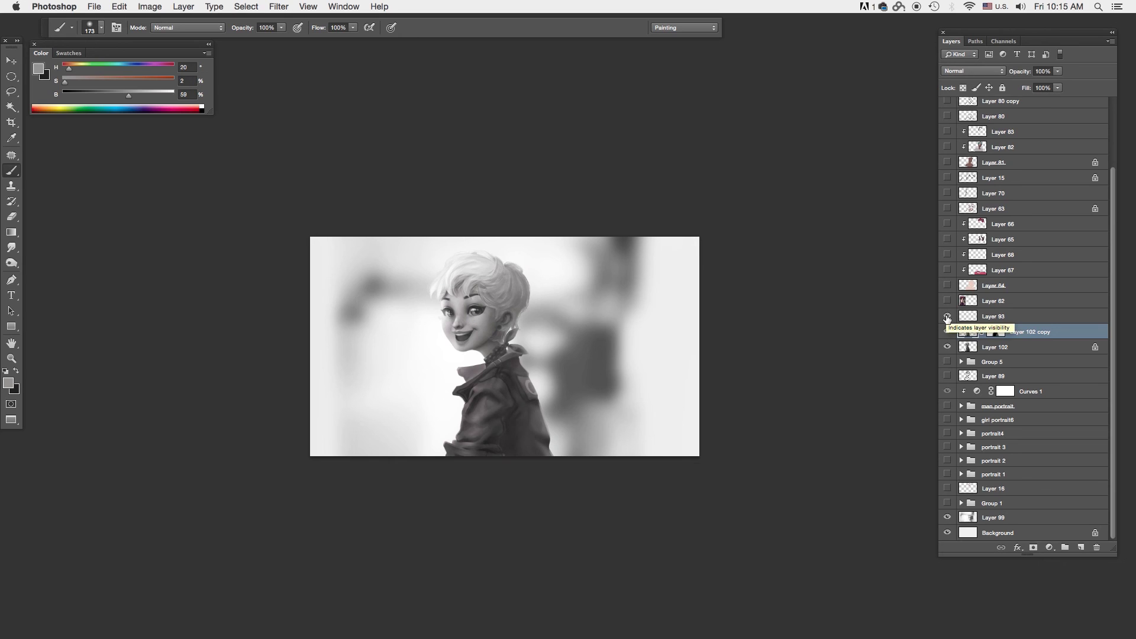
# Step: Reset colours to black and white and paint the mask with a 190 px brush
pyautogui.press('super+backslash')
pyautogui.press('super+plus')
pyautogui.rightClick(420, 349)
pyautogui.press('Return')
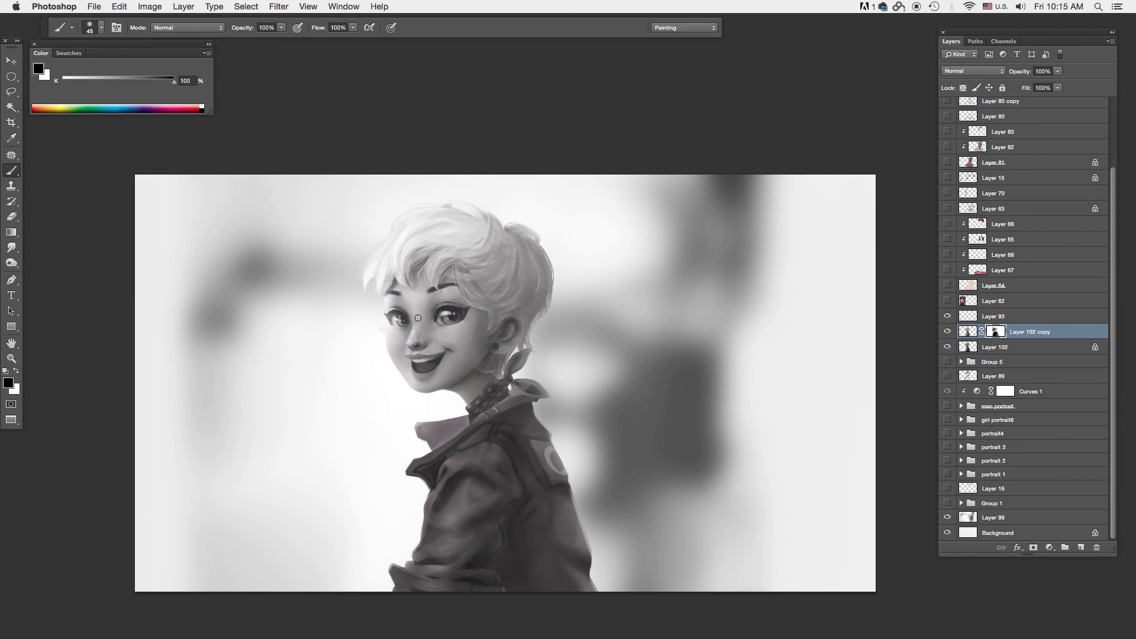
pyautogui.press('z')
pyautogui.moveTo(650, 310); pyautogui.dragTo(624, 326)
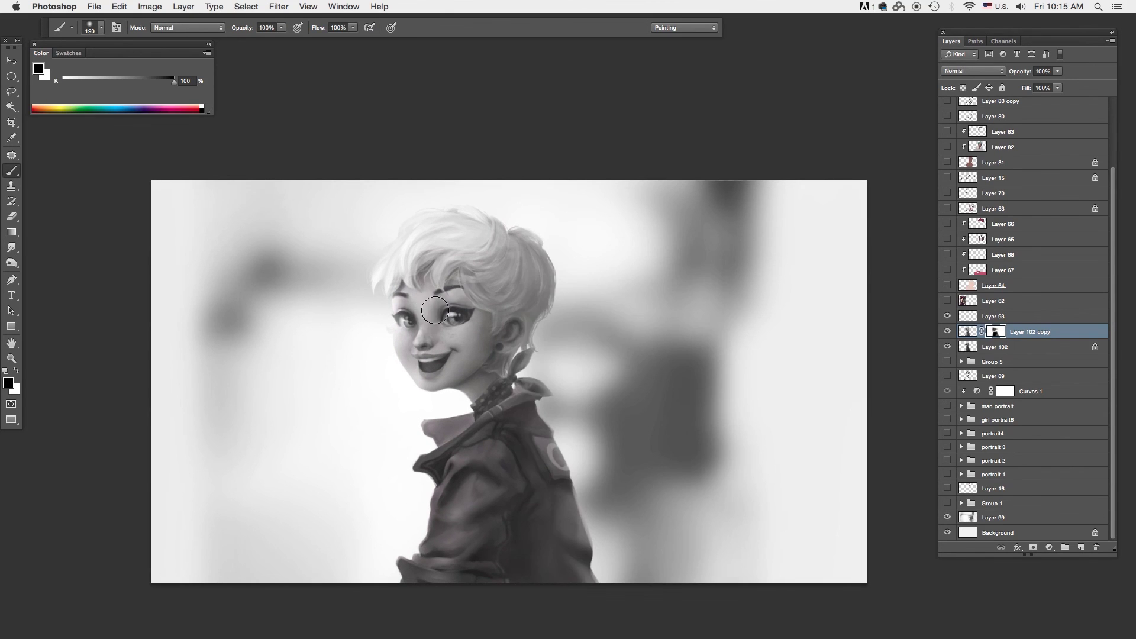
pyautogui.press('x')
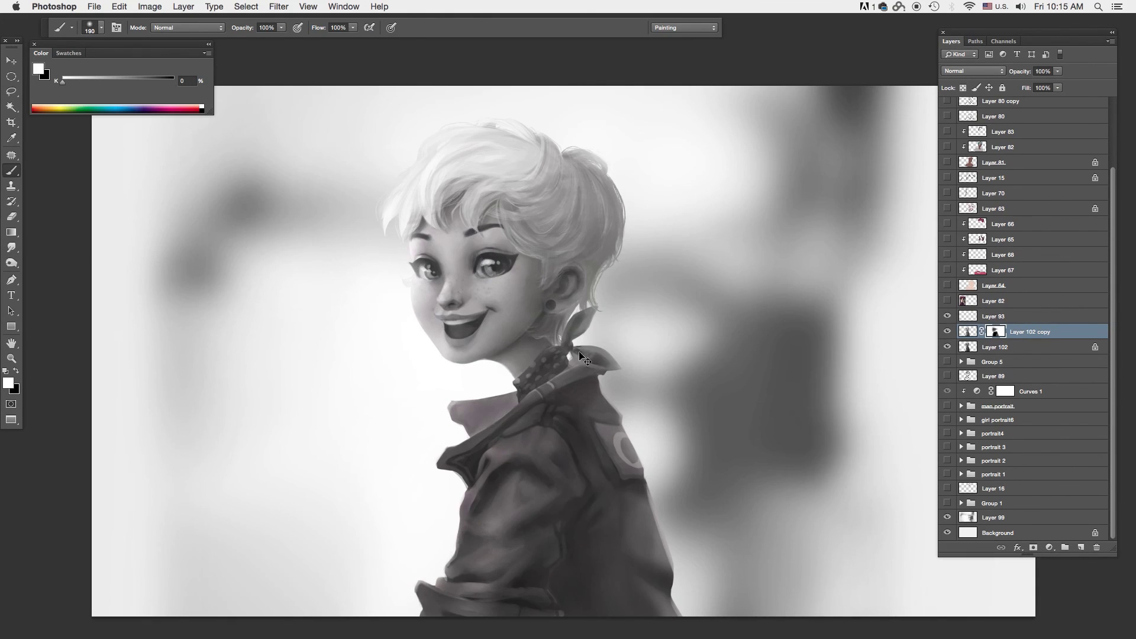
pyautogui.press('x')
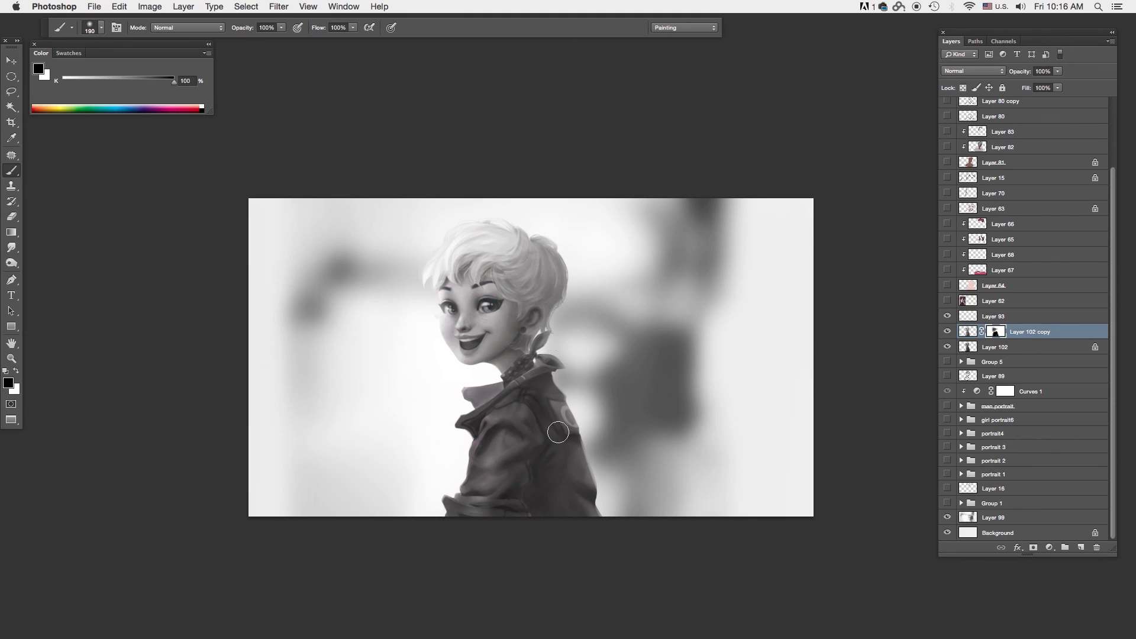
# Step: Sample a mid grey from the face and set a 19 px brush
pyautogui.scroll(-2, 554, 408)
pyautogui.scroll(-1, 672, 435)
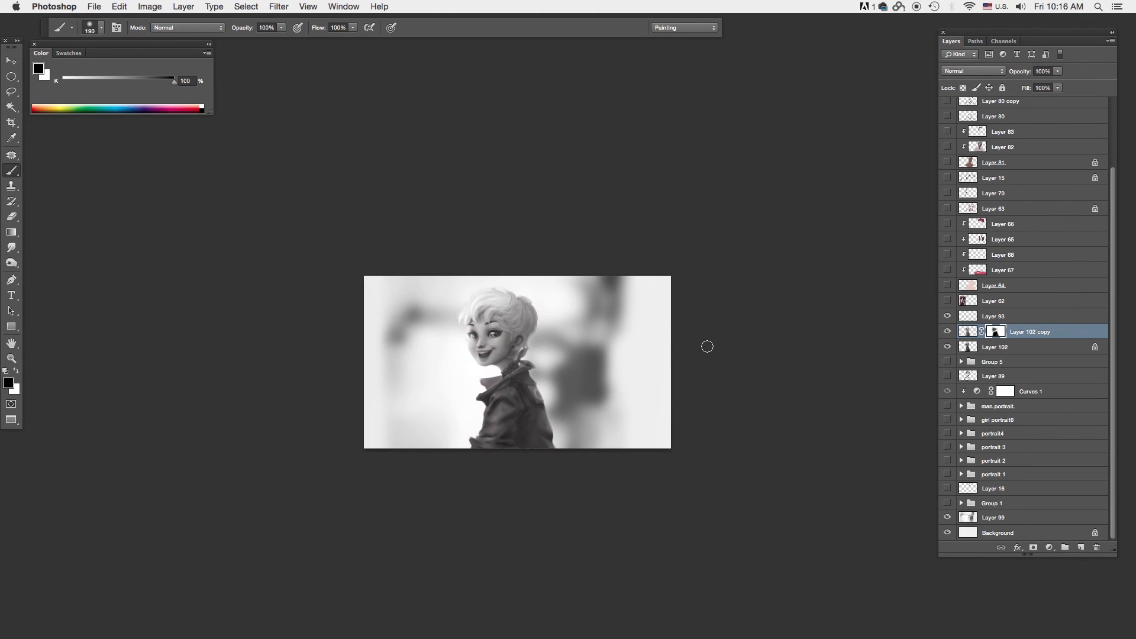
pyautogui.scroll(2, 707, 346)
pyautogui.keyDown('alt'); pyautogui.click(477, 275); pyautogui.keyUp('alt')
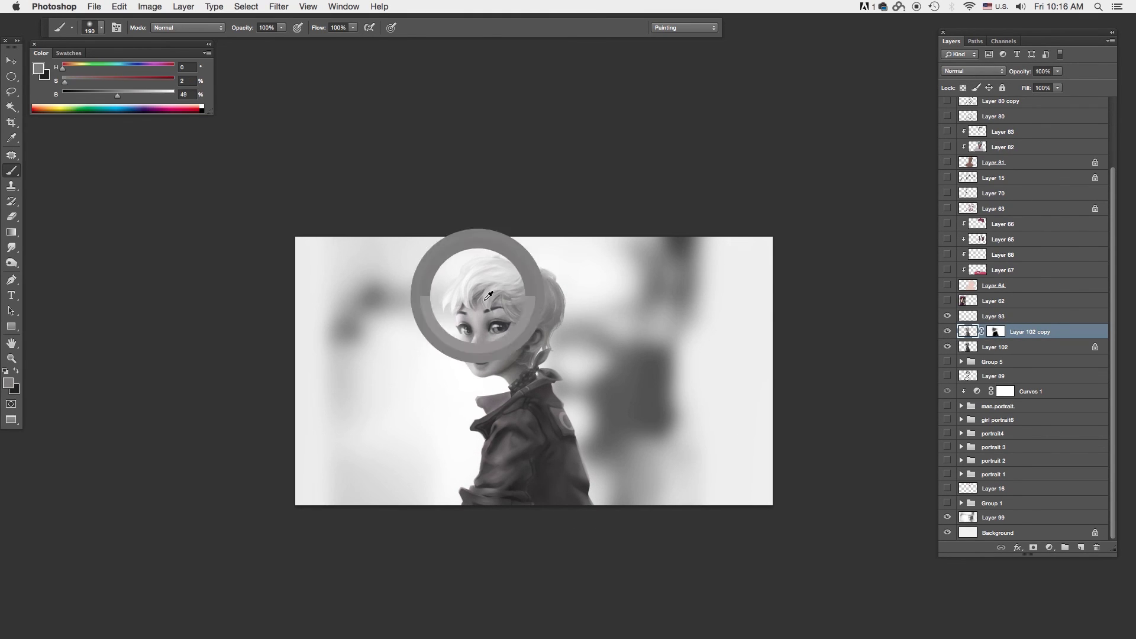
pyautogui.scroll(2, 632, 269)
pyautogui.rightClick(646, 234)
pyautogui.press('Return')
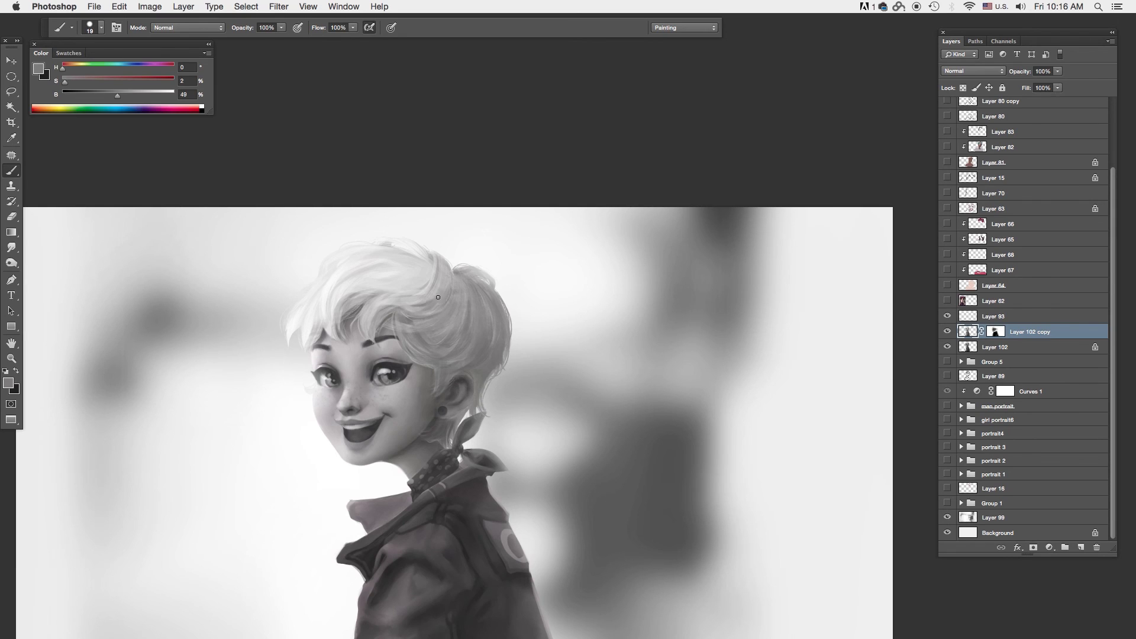
# Step: Briefly try the Smudge tool, then back on the brush, sample a slightly lighter grey
pyautogui.press('r')
pyautogui.rightClick(534, 234)
pyautogui.press('Escape')
pyautogui.press('b')
pyautogui.scroll(-1, 513, 331)
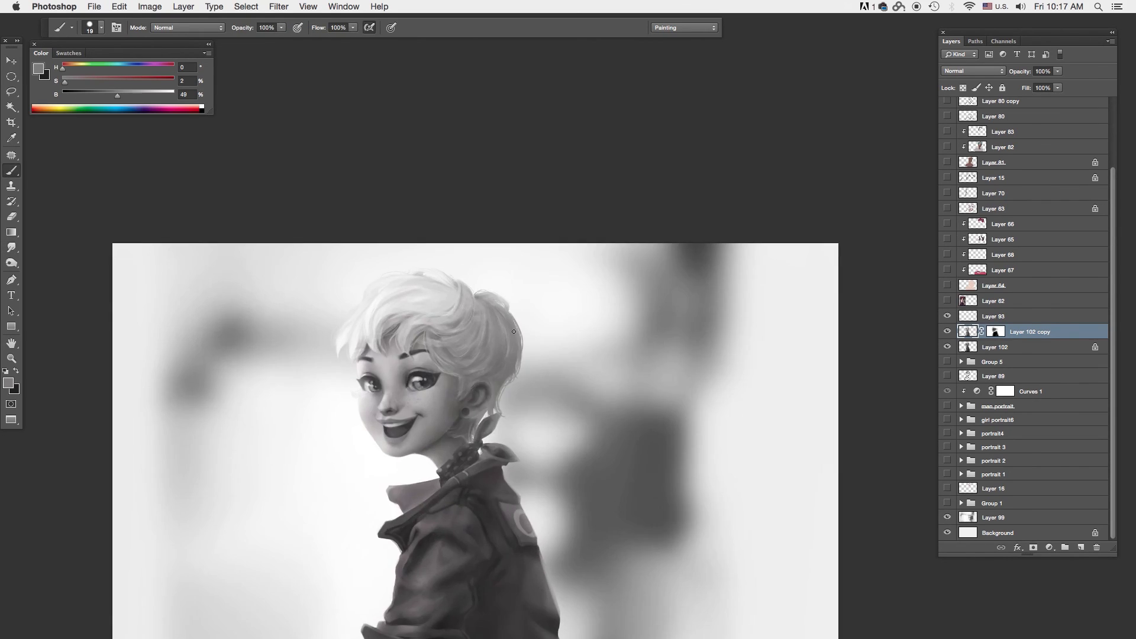
pyautogui.scroll(-1, 491, 373)
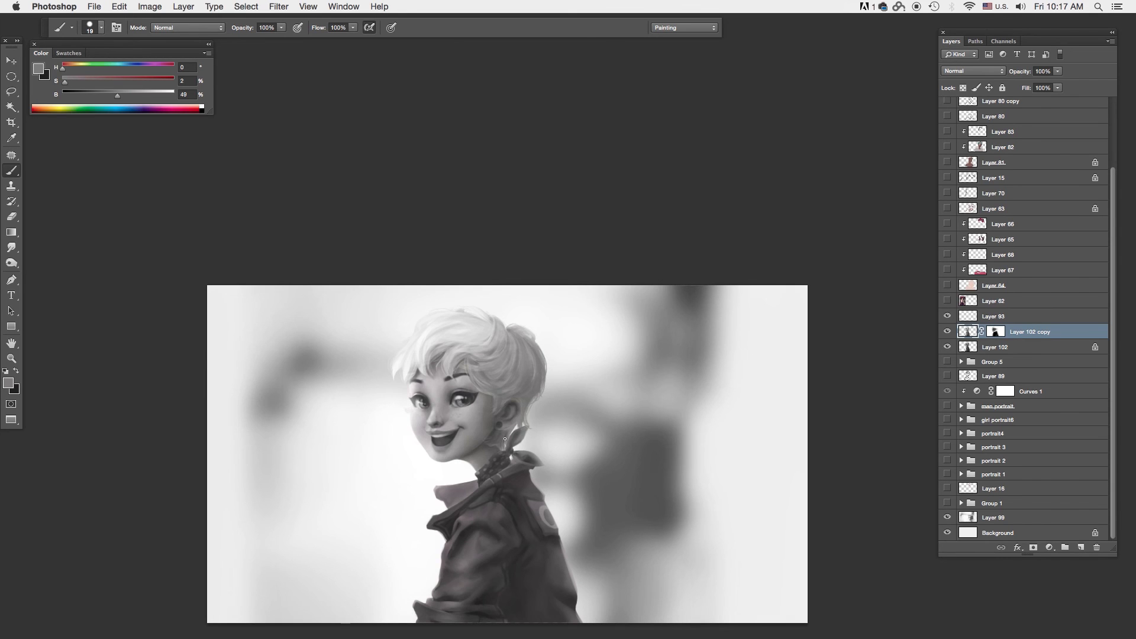
pyautogui.scroll(2, 586, 383)
pyautogui.keyDown('alt'); pyautogui.click(451, 452); pyautogui.keyUp('alt')
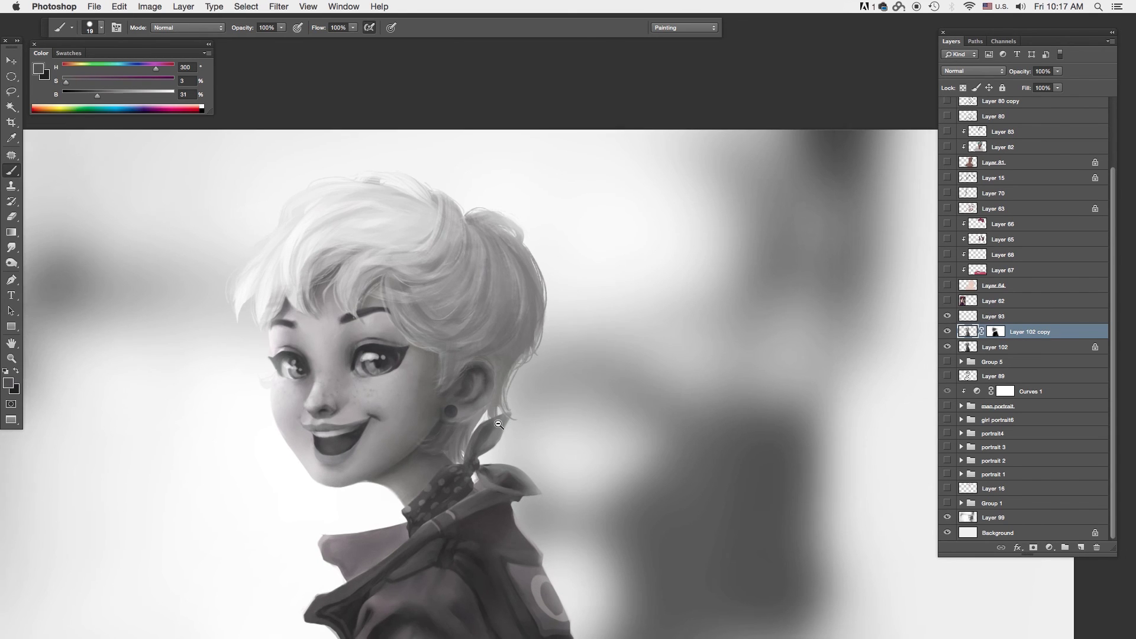
pyautogui.scroll(-1, 449, 451)
pyautogui.scroll(-3, 660, 362)
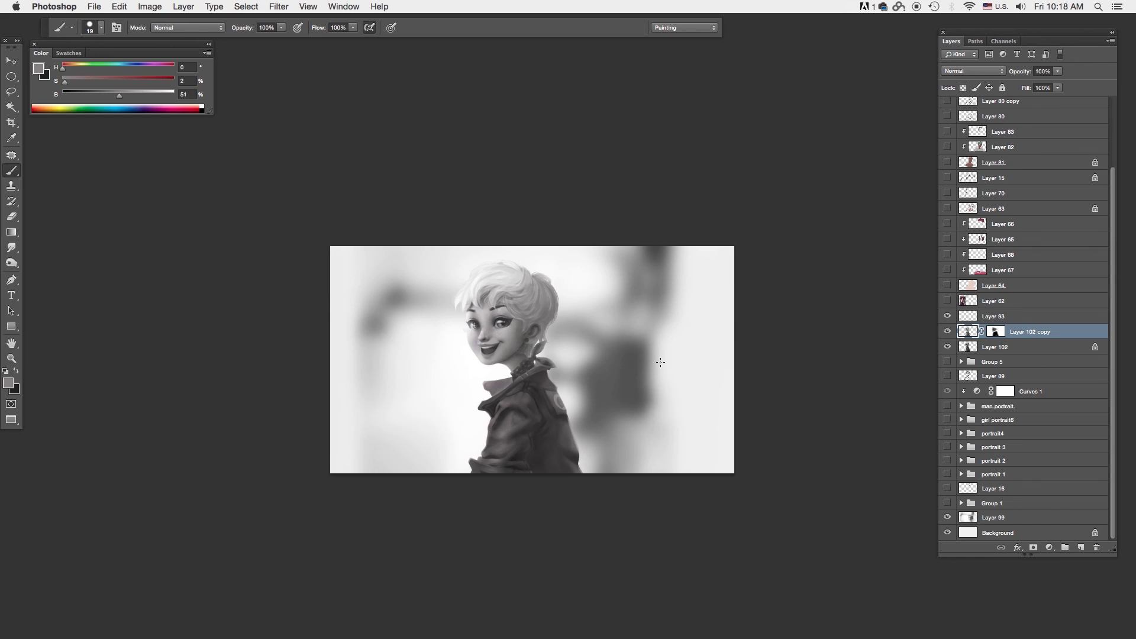
pyautogui.scroll(1, 660, 362)
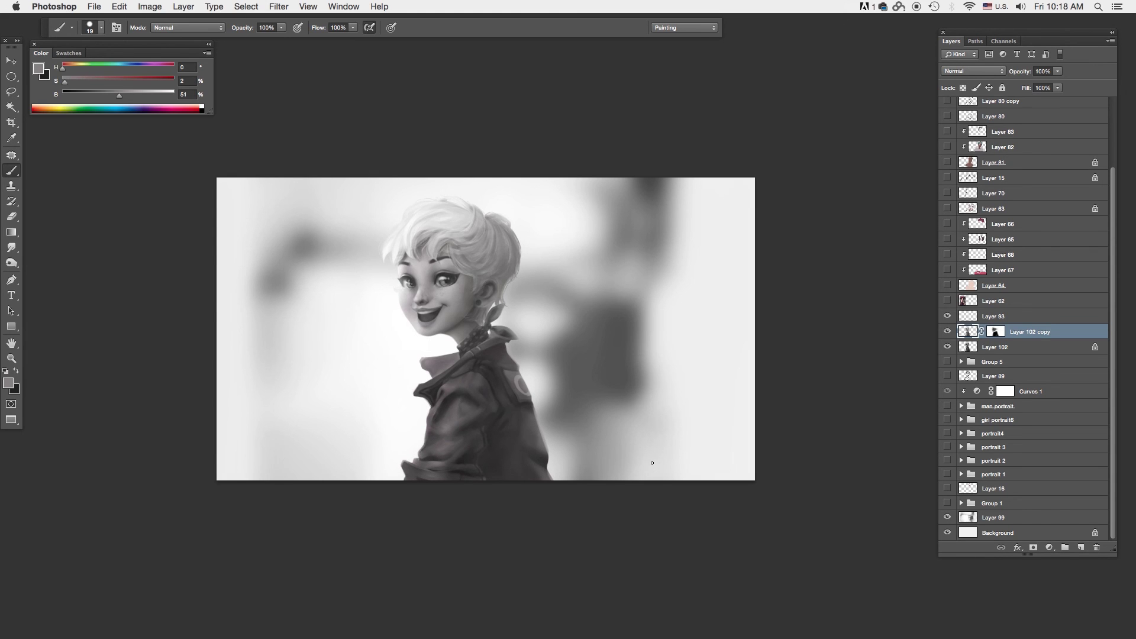
pyautogui.scroll(2, 652, 463)
pyautogui.scroll(-1, 575, 469)
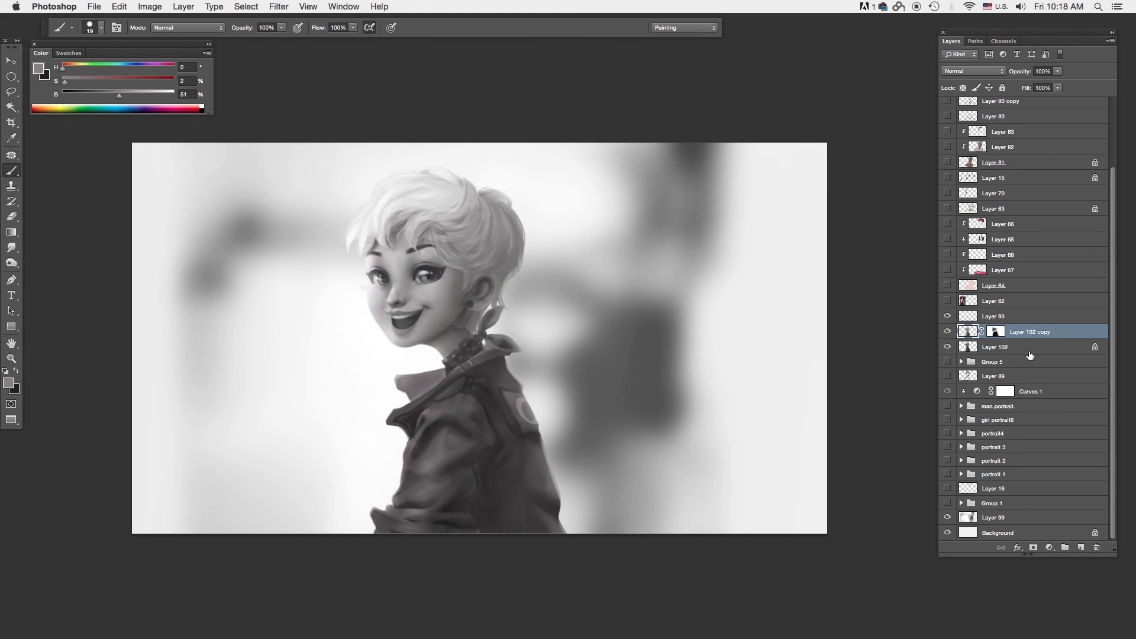
# Step: Write a pink "DONE!" at the lower left on Layer 93
pyautogui.hotkey('alt', ']')
pyautogui.click(8, 383)
pyautogui.press('Return')
pyautogui.moveTo(207, 424); pyautogui.dragTo(213, 442)
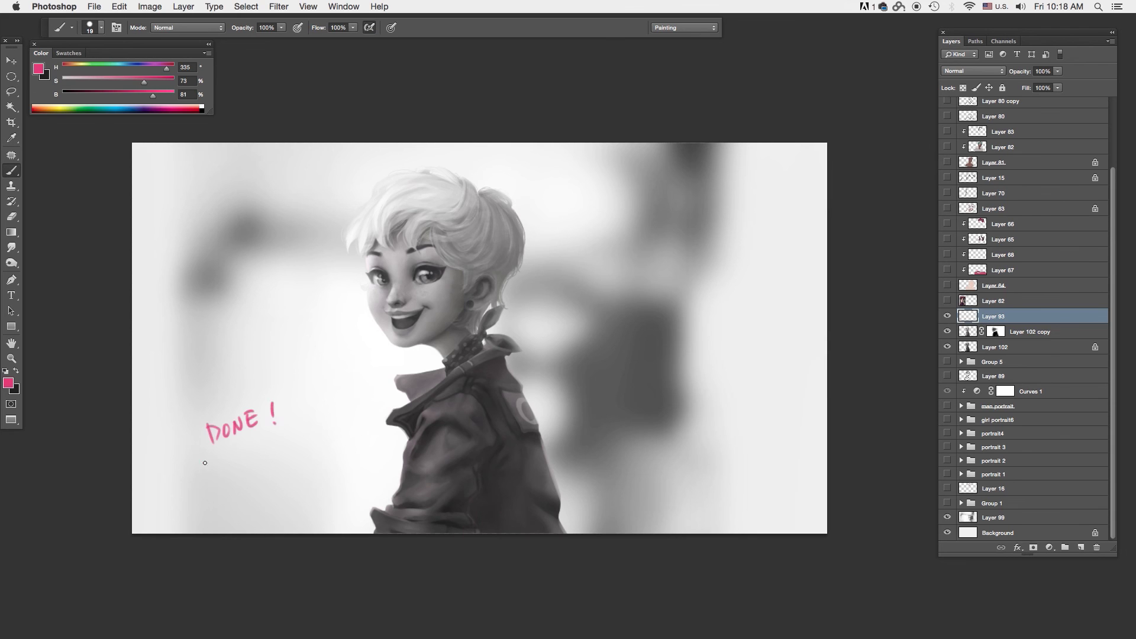